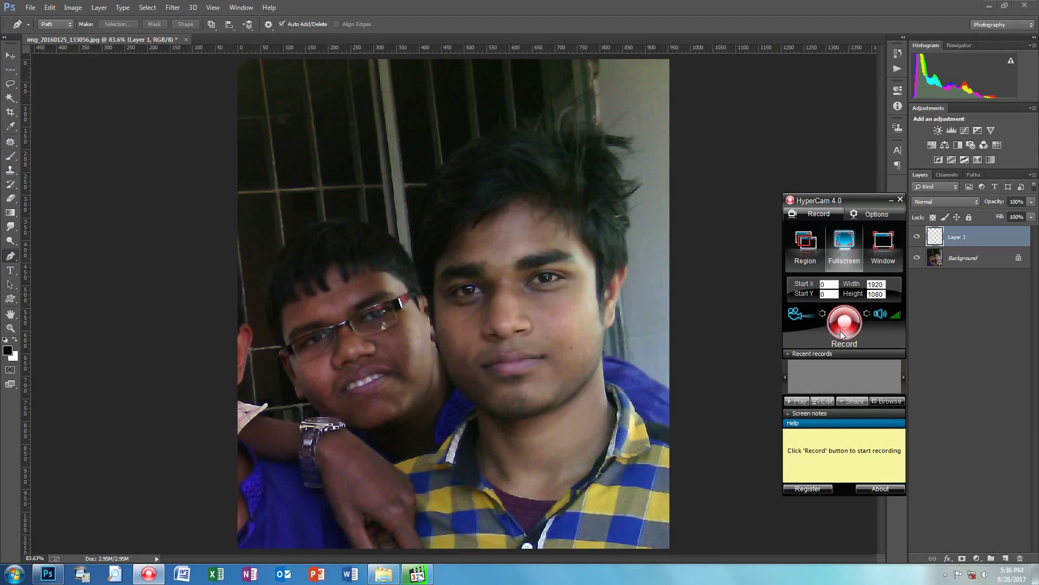
Start the recording, zoom the photo to actual size and pan onto the young man's face.
click(840, 331)
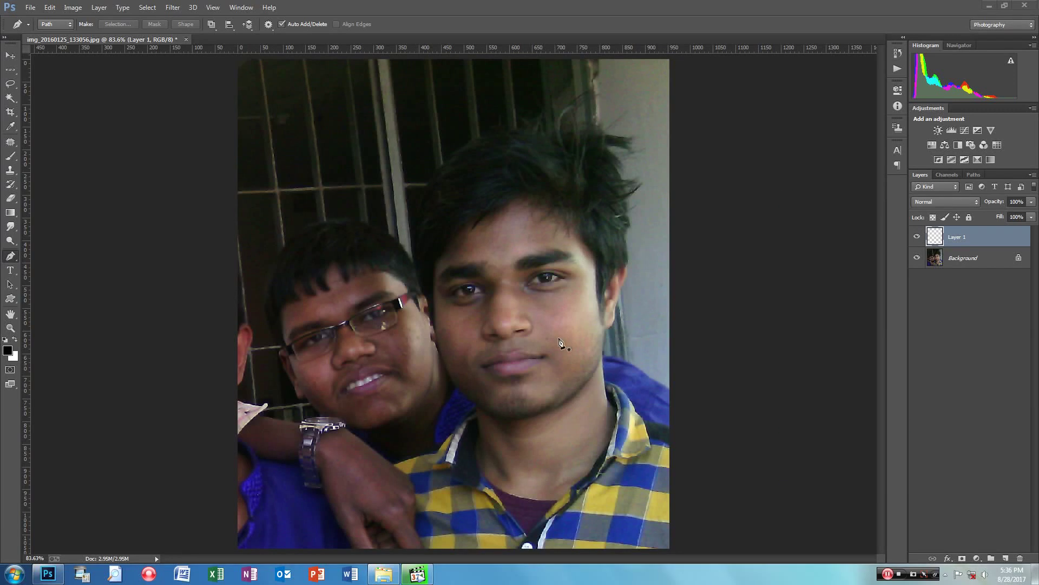
key(ctrl+1)
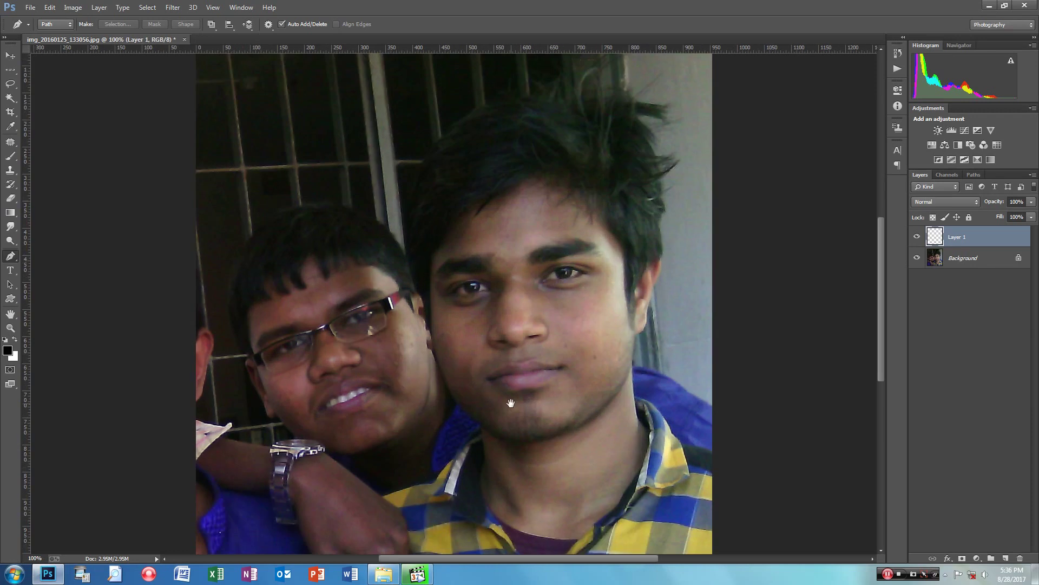
scroll(389, 428, right, 5)
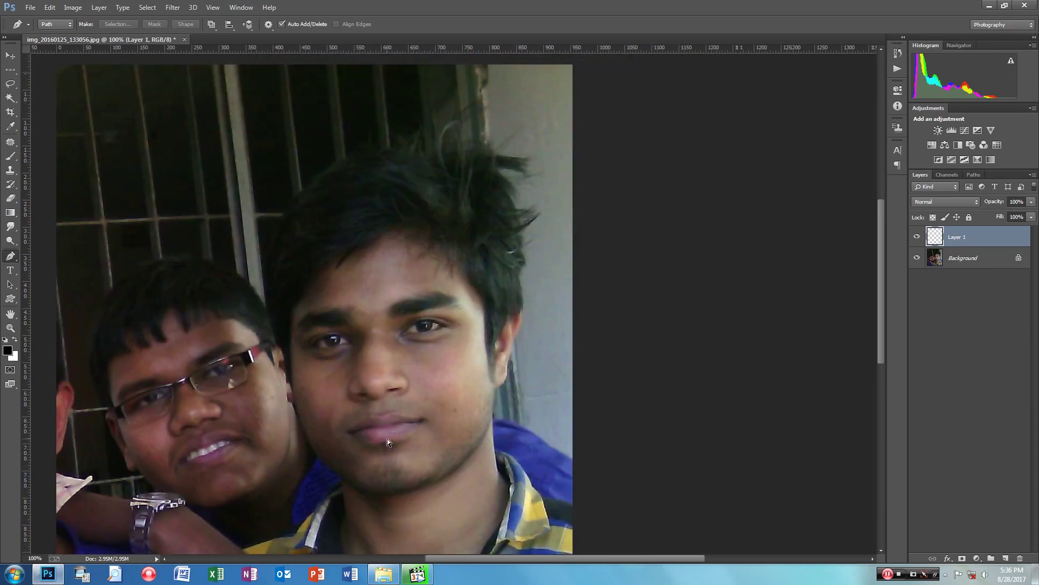
scroll(399, 292, down, 5)
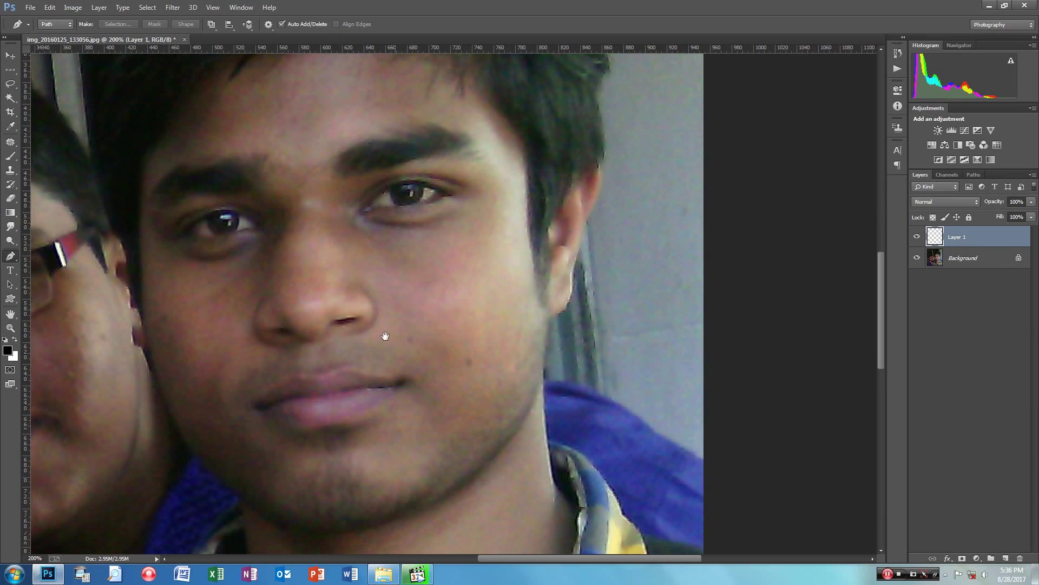
scroll(385, 336, up, 2)
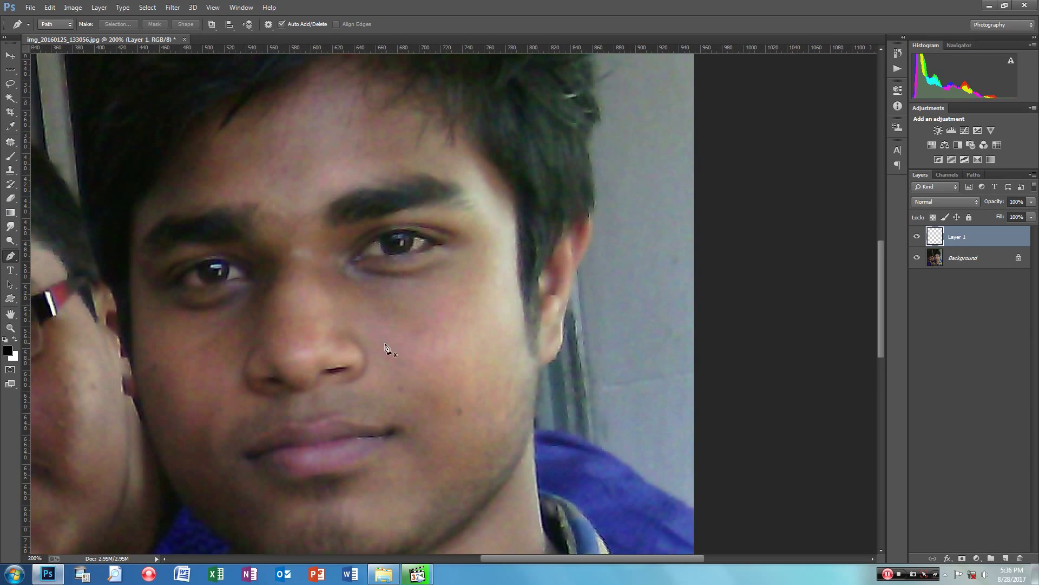
Pen-trace from the left cheek up and across the hairline to the right.
click(132, 317)
click(131, 233)
drag(136, 209, 139, 206)
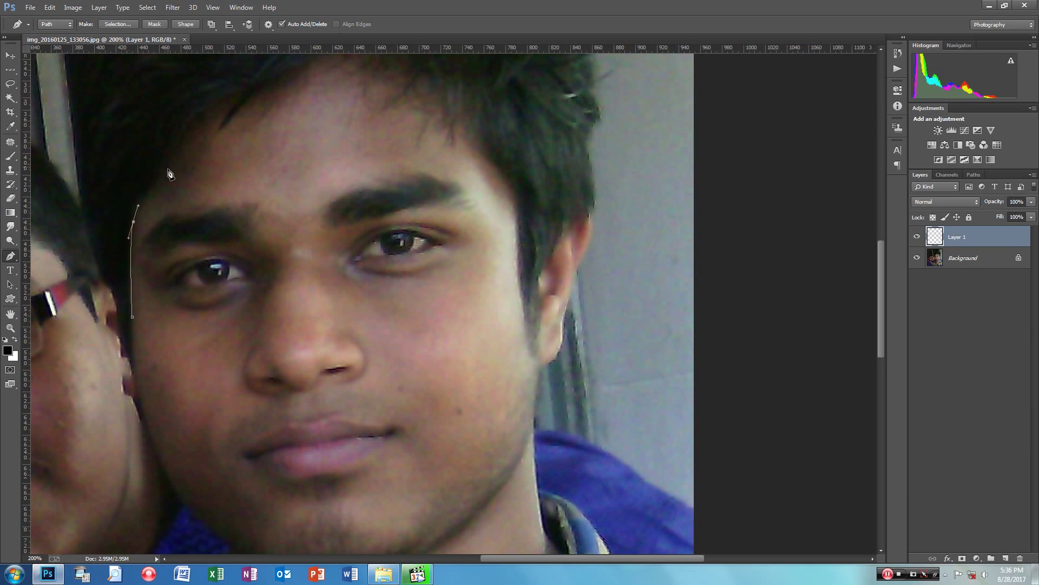
mouse_move(168, 170)
mouse_down()
mouse_move(207, 111)
mouse_move(230, 101)
mouse_up()
click(221, 128)
mouse_move(257, 94)
mouse_down()
mouse_move(295, 81)
mouse_move(309, 132)
mouse_move(296, 124)
mouse_up()
drag(241, 176, 258, 157)
click(302, 117)
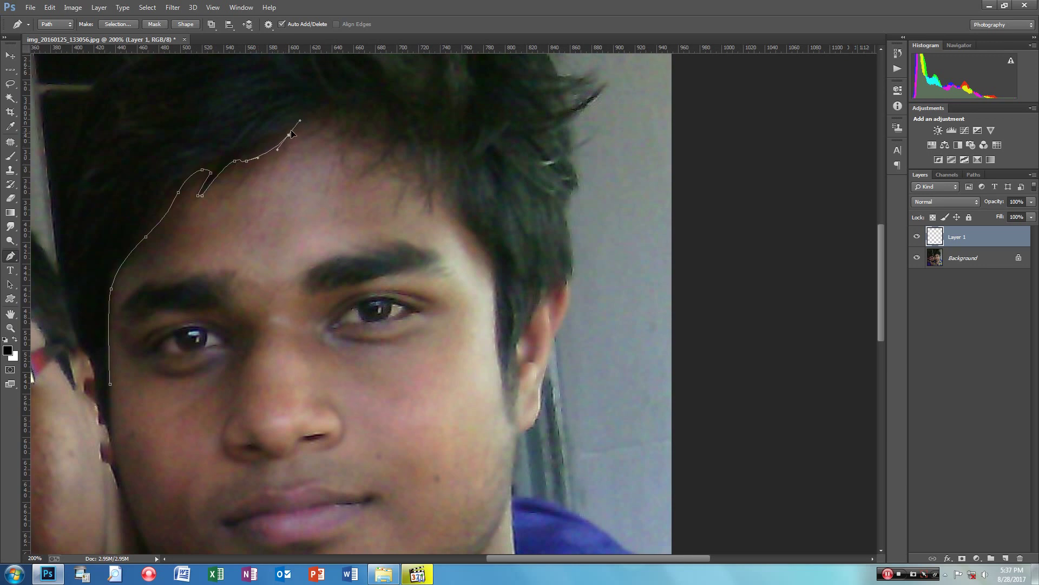
click(317, 117)
drag(329, 120, 331, 126)
click(339, 132)
click(363, 134)
click(398, 141)
click(407, 143)
click(414, 145)
Continue the face outline down the right hairline and cheek to below the ear.
click(426, 147)
click(434, 163)
click(436, 172)
click(439, 184)
click(443, 194)
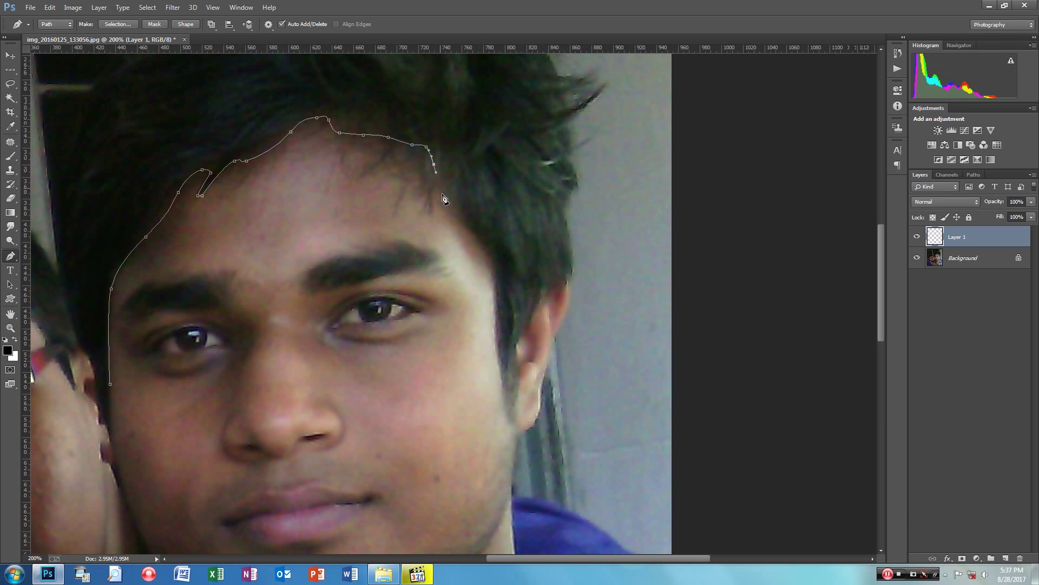
click(475, 232)
click(486, 248)
click(493, 274)
click(494, 284)
click(496, 329)
click(499, 348)
click(502, 367)
drag(509, 416, 515, 407)
click(516, 432)
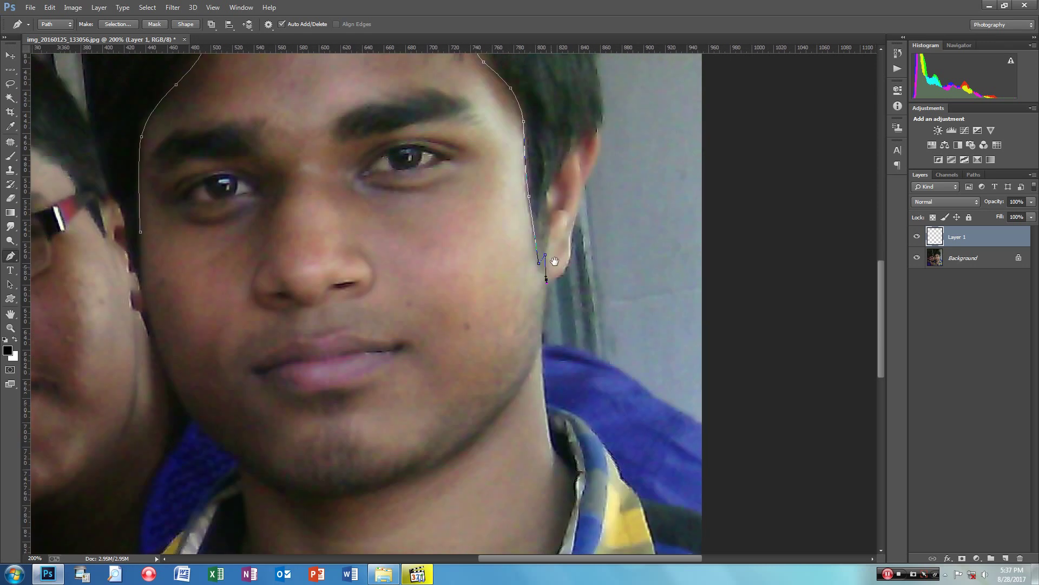
Trace the jaw and chin and back up the left cheek, closing the face path.
mouse_move(513, 443)
mouse_down()
mouse_move(554, 304)
mouse_move(544, 333)
mouse_up()
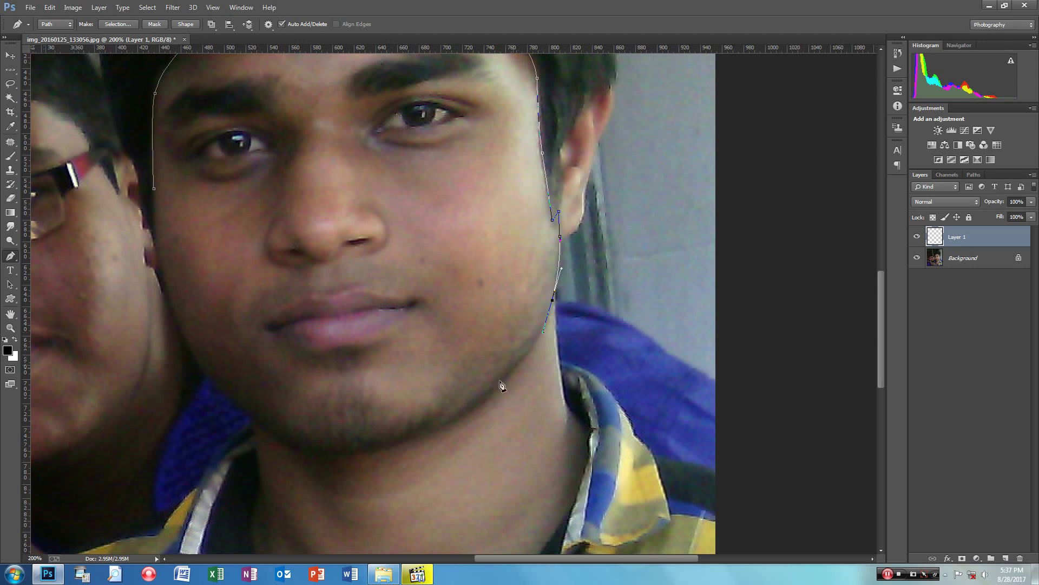
drag(497, 385, 485, 397)
drag(391, 444, 351, 454)
drag(285, 442, 245, 418)
click(285, 443)
drag(221, 388, 196, 361)
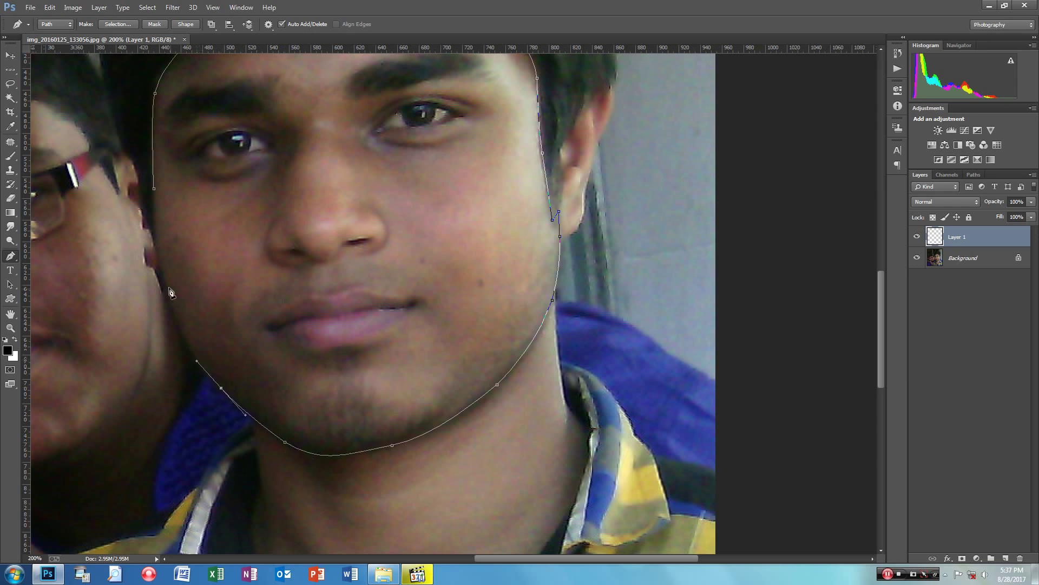
drag(166, 278, 158, 243)
click(154, 190)
Stroke the face path with the black brush, then delete the path.
scroll(374, 319, up, 2)
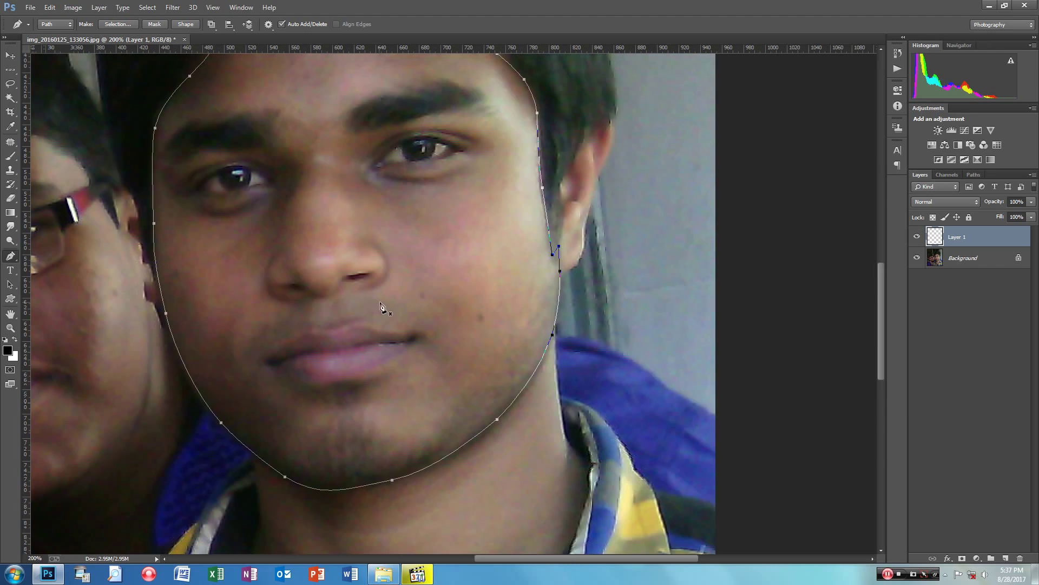
right_click(477, 258)
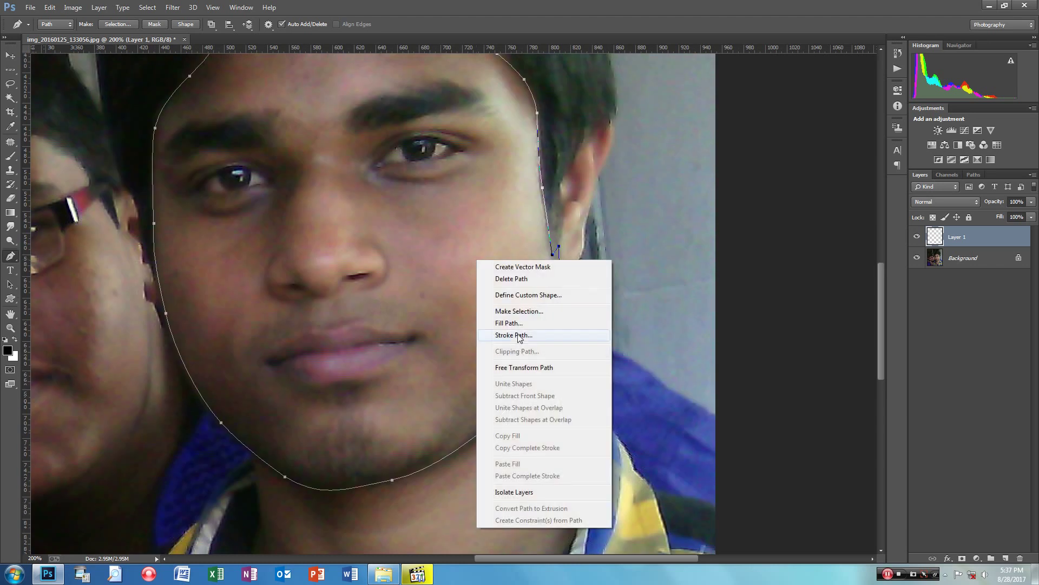
click(520, 336)
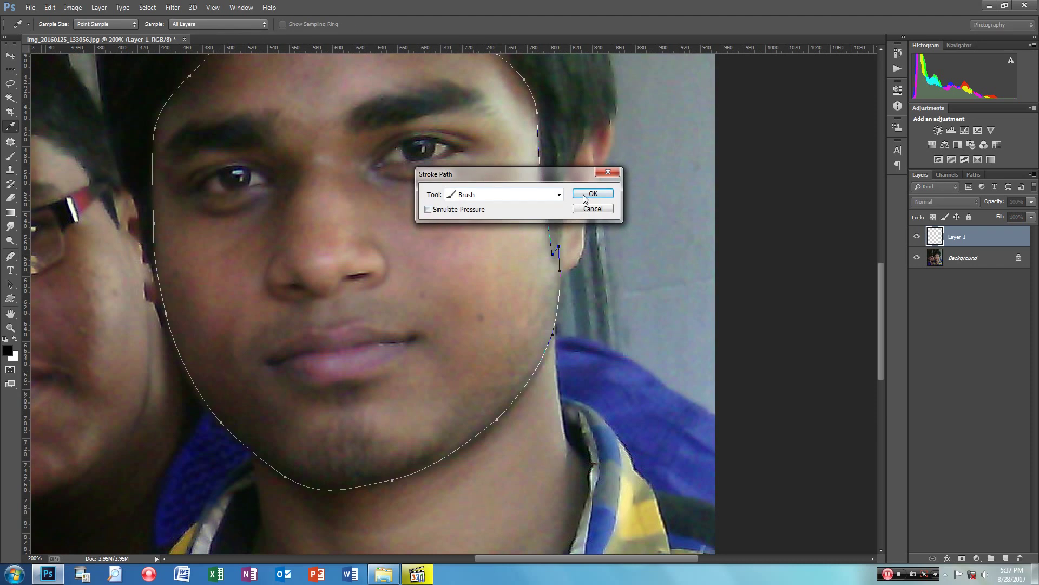
click(586, 195)
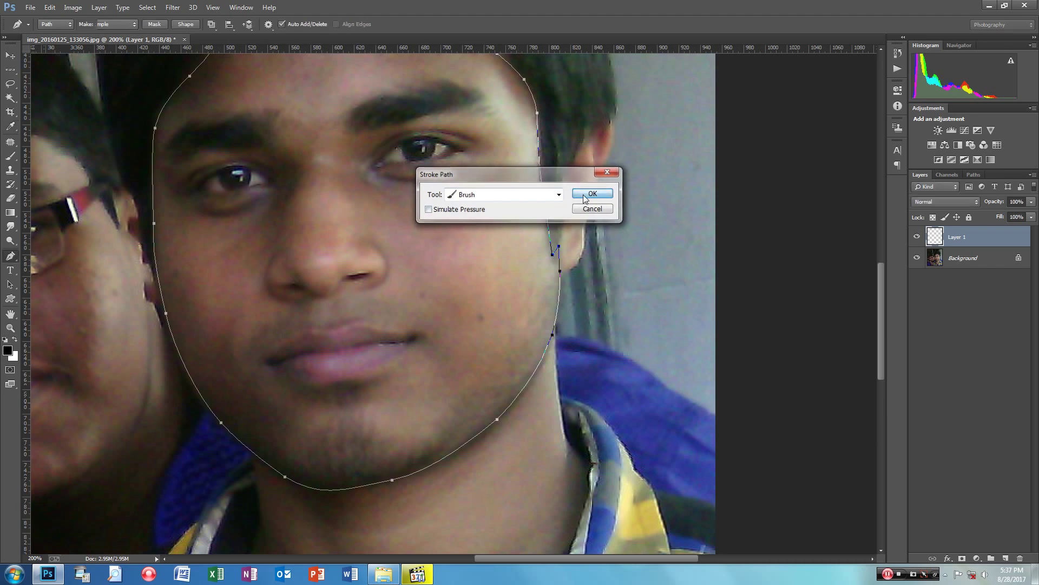
right_click(506, 254)
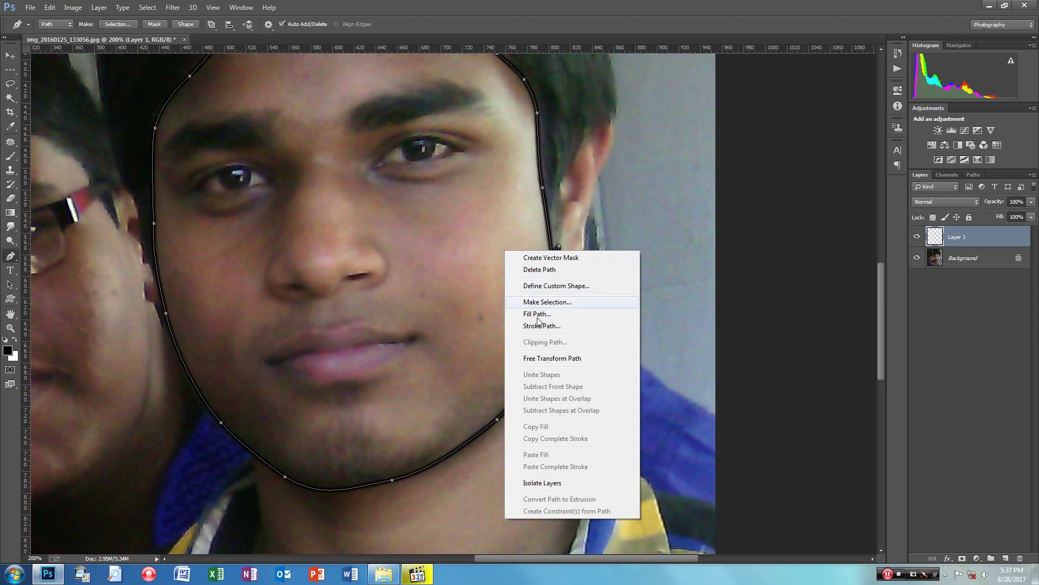
click(547, 270)
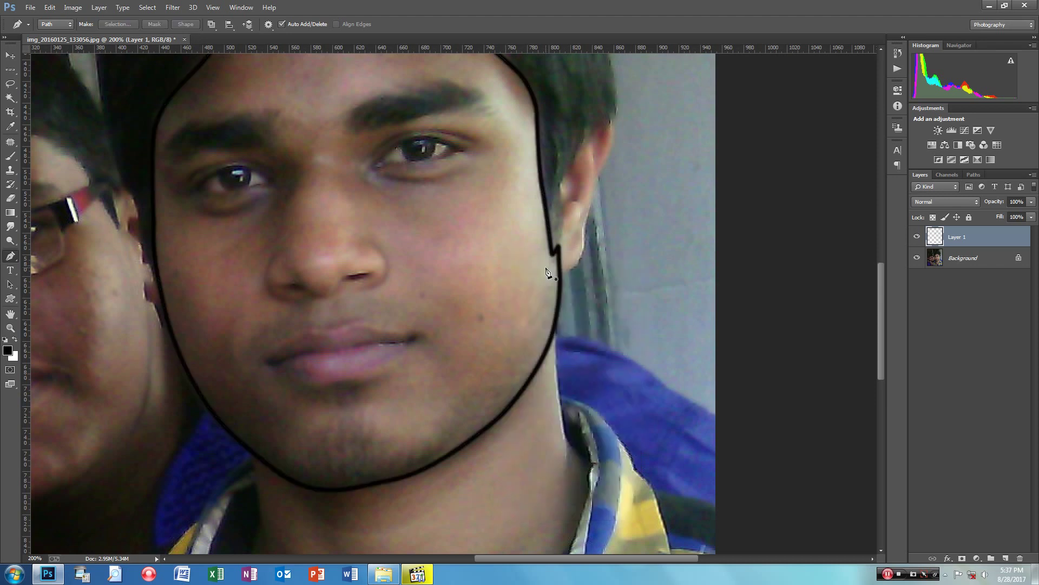
Fit the photo on screen, then zoom and pan onto the eyes.
key(ctrl+0)
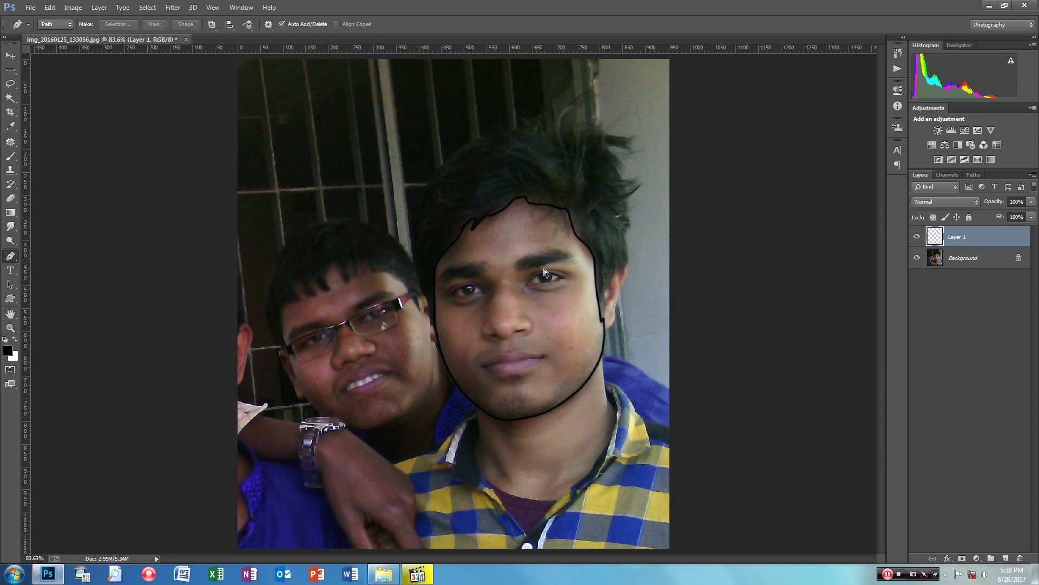
scroll(544, 269, up, 1)
scroll(544, 268, up, 2)
scroll(544, 268, up, 1)
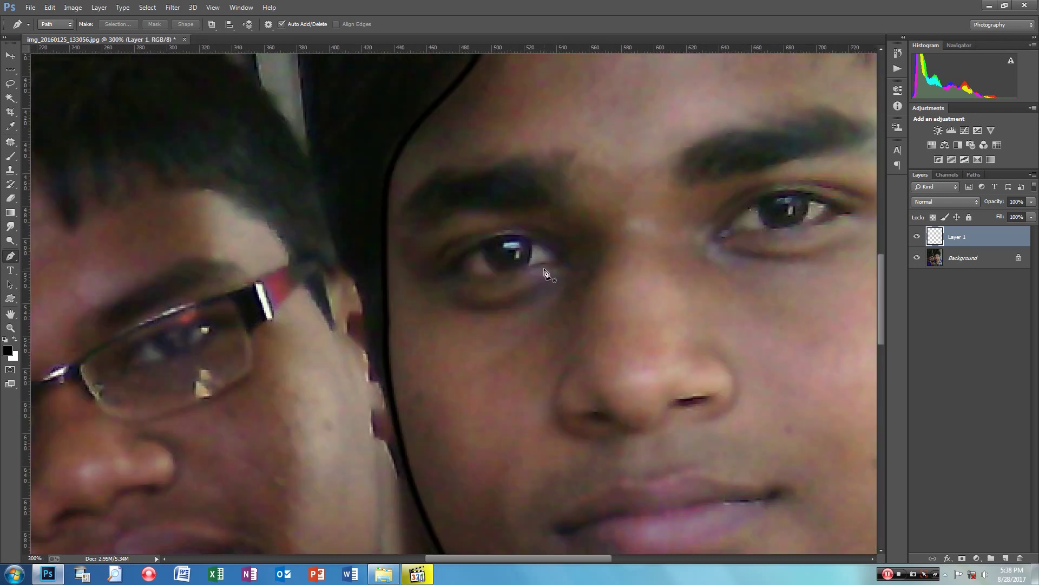
scroll(557, 271, right, 5)
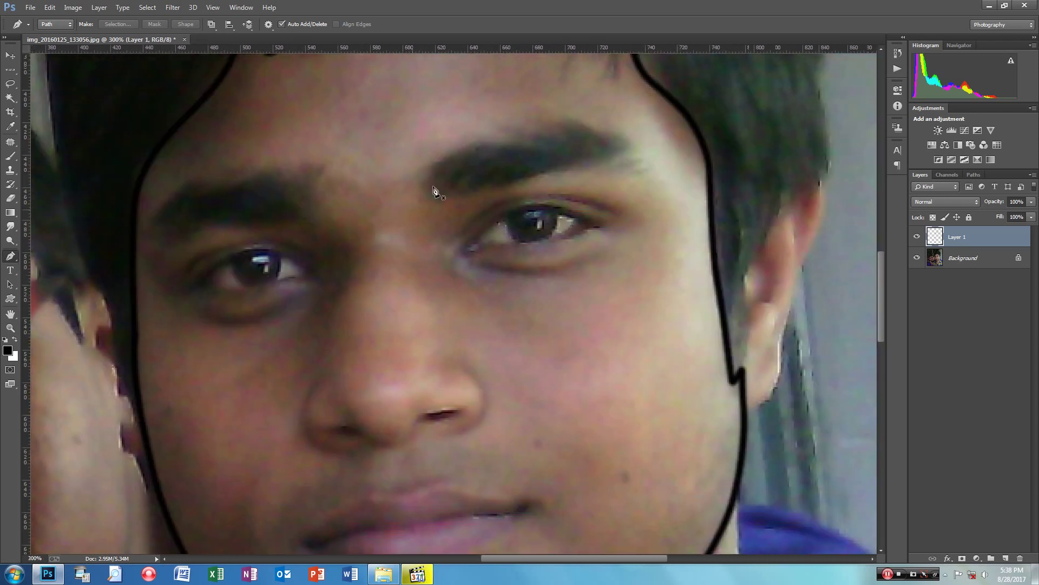
Trace the top edge of the right eyebrow out to its outer end.
click(423, 177)
click(437, 161)
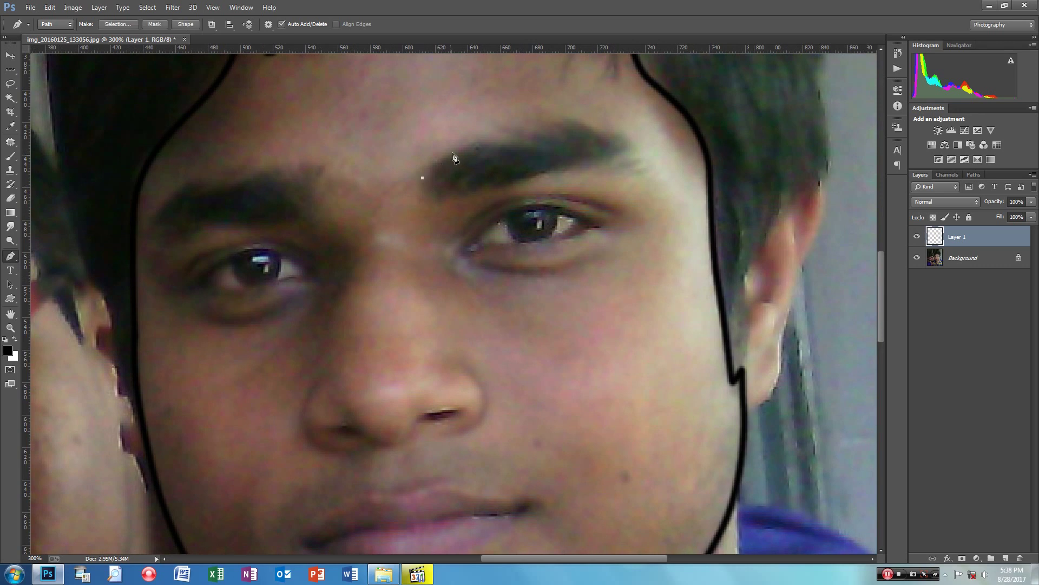
click(470, 146)
click(494, 144)
click(502, 143)
click(507, 143)
click(523, 135)
click(552, 124)
drag(579, 124, 618, 136)
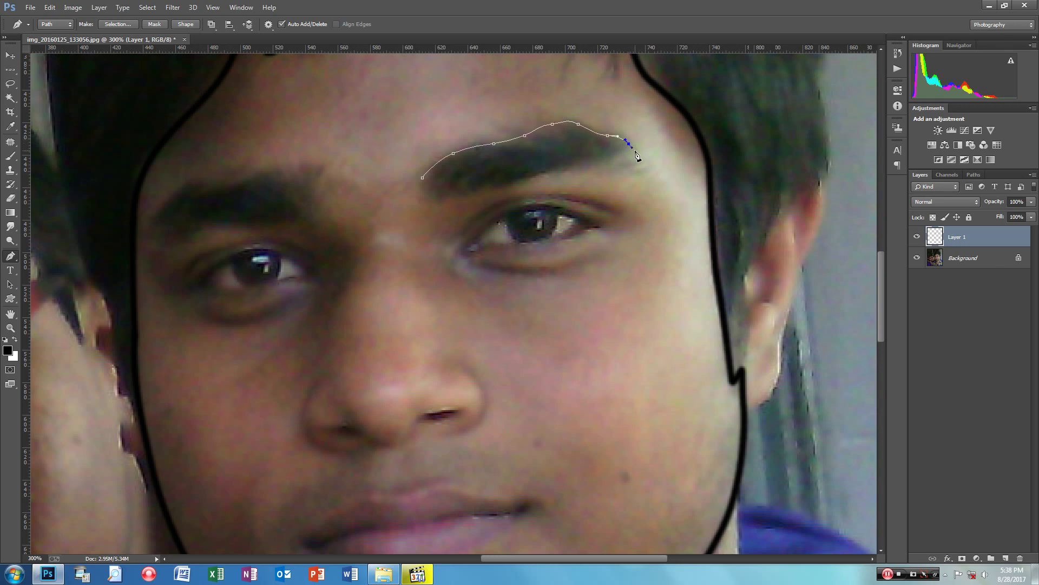
Close the eyebrow outline along its underside and stroke it in black.
drag(642, 157, 652, 167)
click(628, 163)
drag(580, 162, 543, 170)
drag(513, 180, 436, 201)
right_click(496, 161)
click(533, 236)
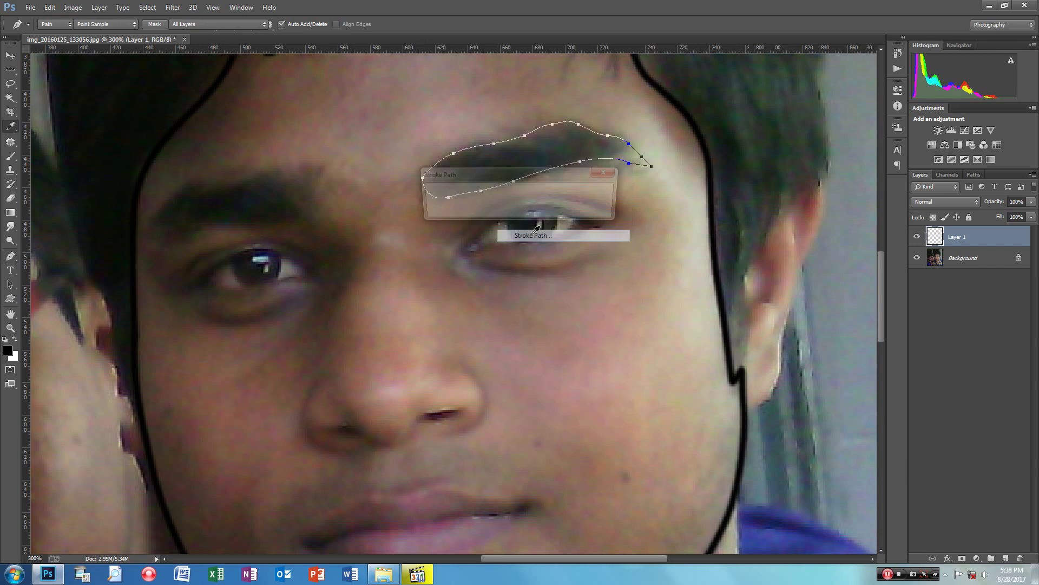
click(594, 193)
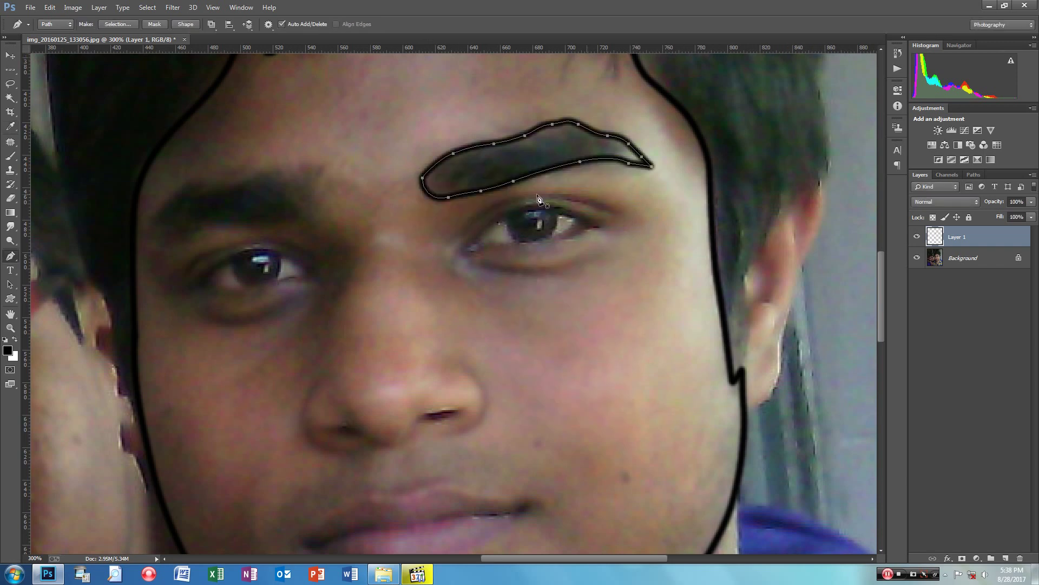
right_click(308, 212)
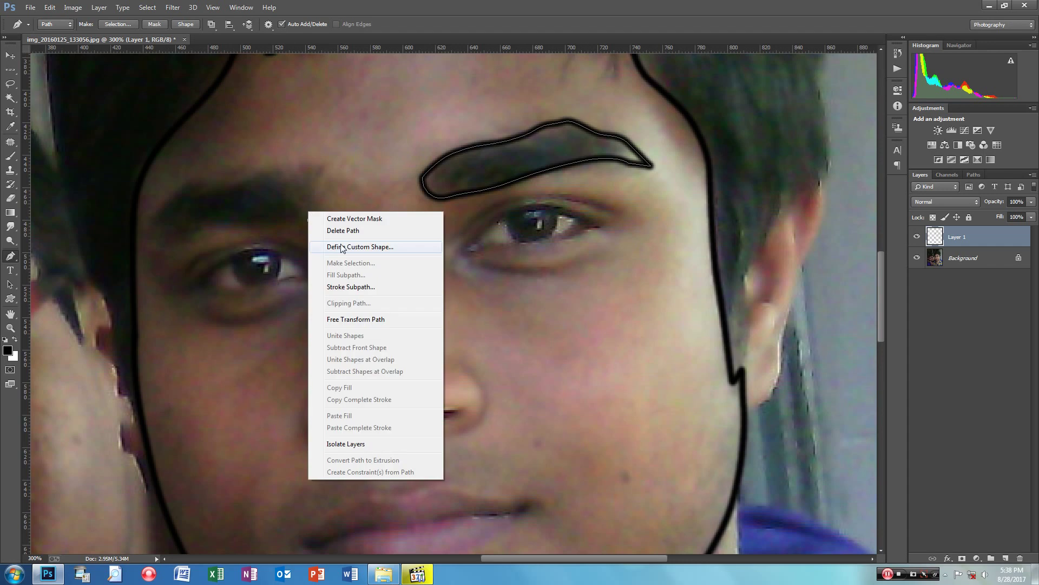
Delete the old eyebrow path and trace a closed outline around the left eyebrow.
click(338, 230)
click(306, 218)
click(279, 222)
mouse_move(250, 226)
mouse_down()
mouse_move(199, 228)
mouse_move(153, 256)
mouse_move(160, 209)
mouse_up()
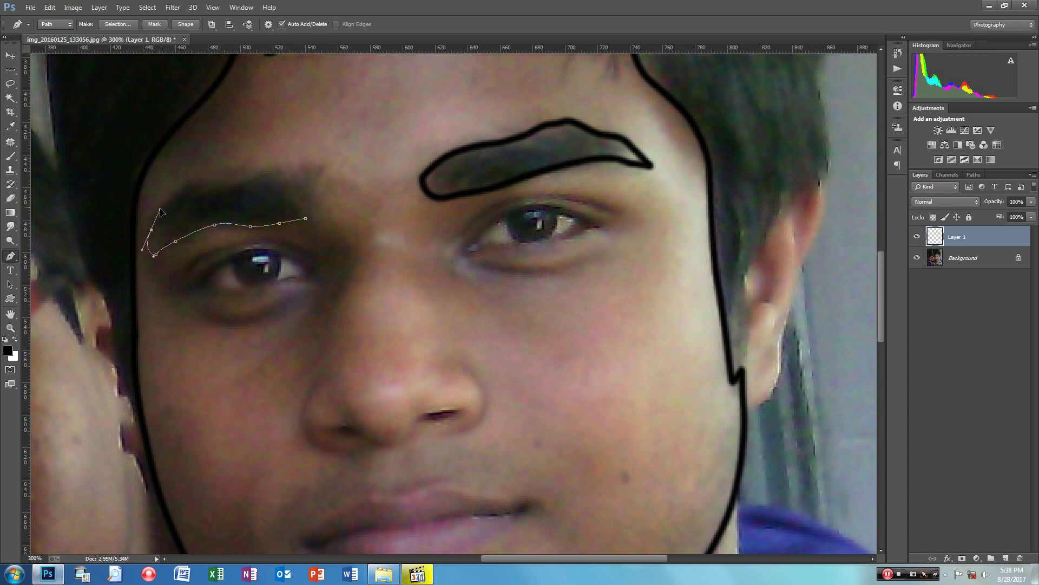
mouse_move(192, 184)
mouse_down()
mouse_move(287, 177)
mouse_move(313, 192)
mouse_up()
click(310, 200)
click(306, 218)
Stroke the left eyebrow path in black, then delete the path.
right_click(297, 205)
click(330, 278)
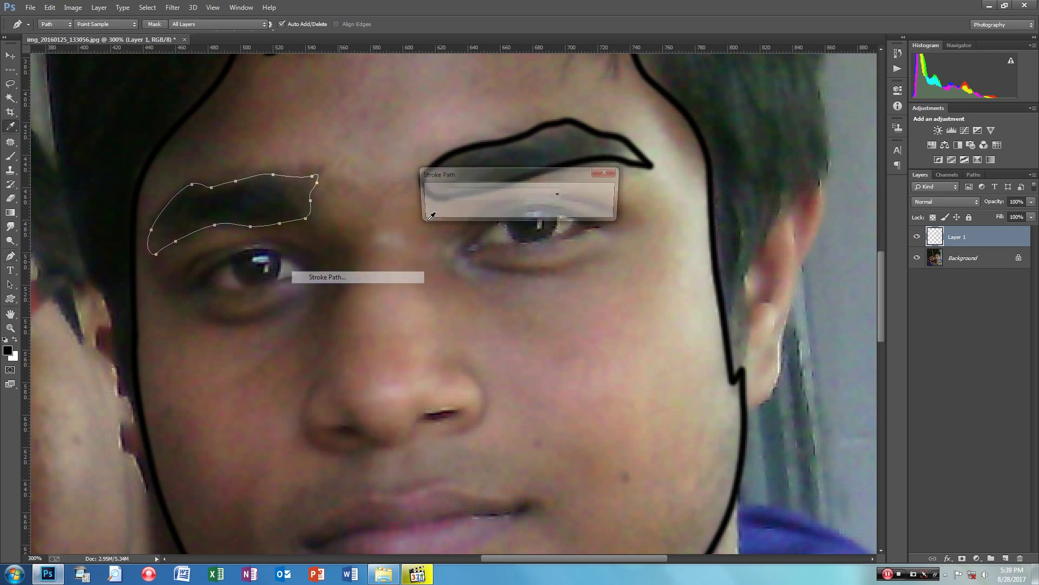
click(594, 193)
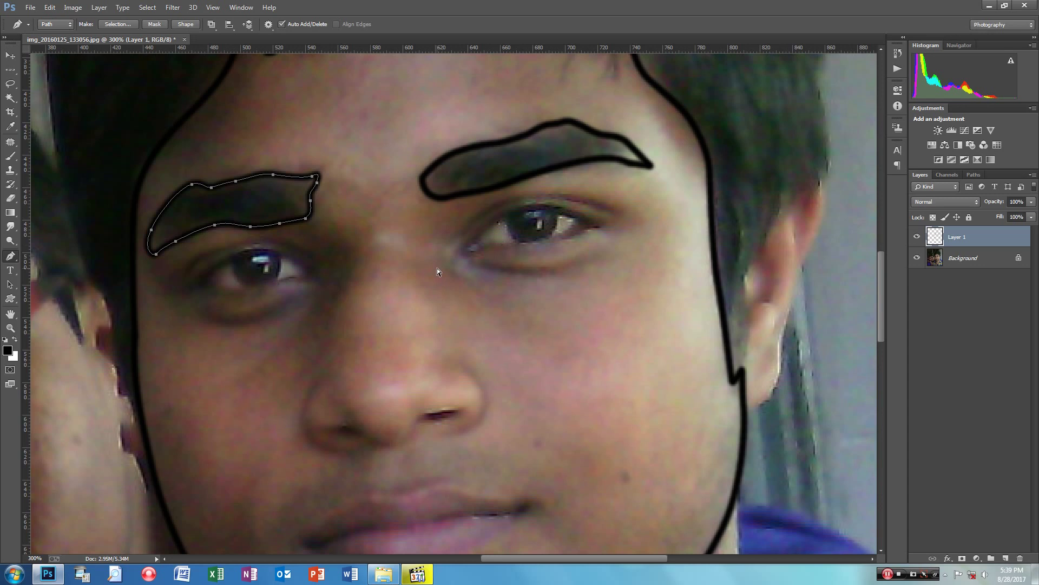
right_click(266, 209)
click(297, 230)
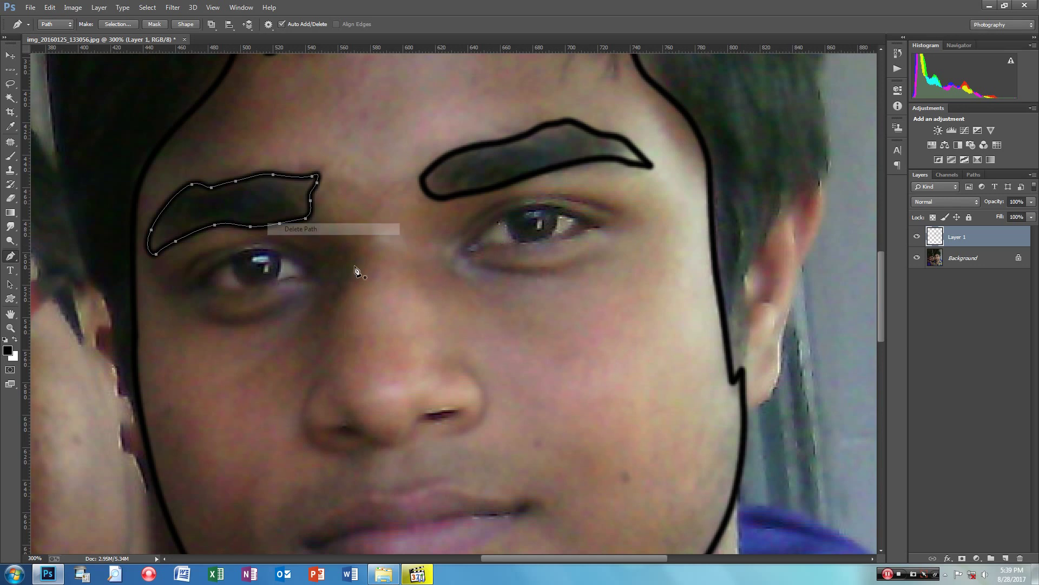
Draw and stroke a black upper-eyelid curve over the right eye, then delete its path.
click(456, 240)
drag(512, 197, 532, 197)
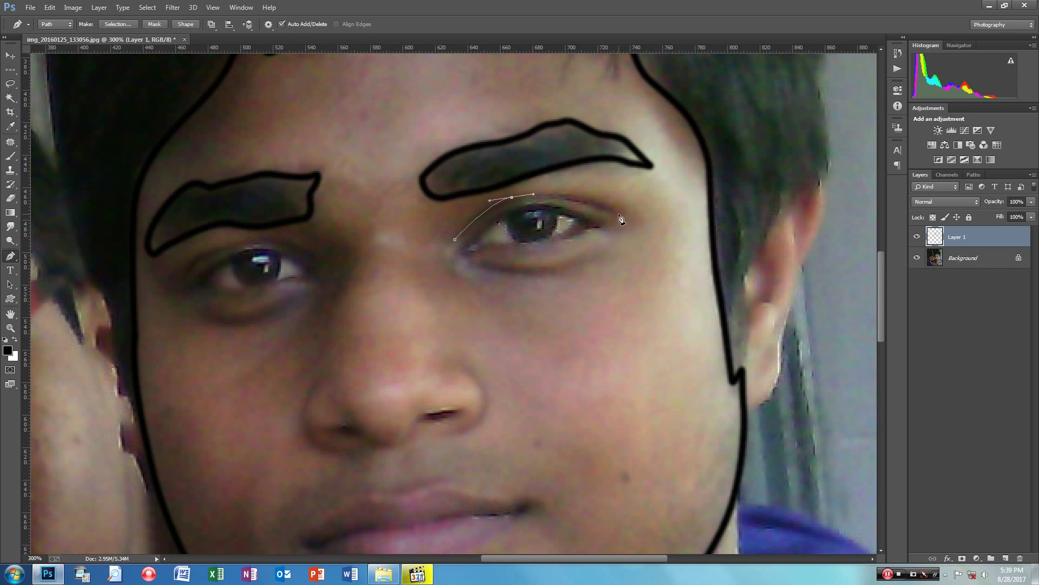
drag(619, 213, 660, 242)
right_click(575, 213)
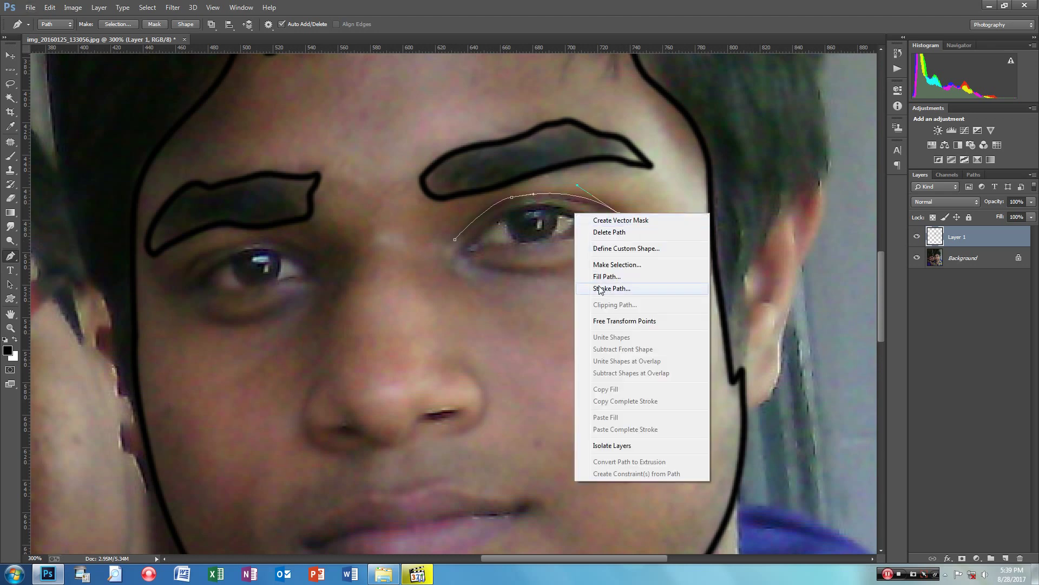
click(609, 288)
click(588, 193)
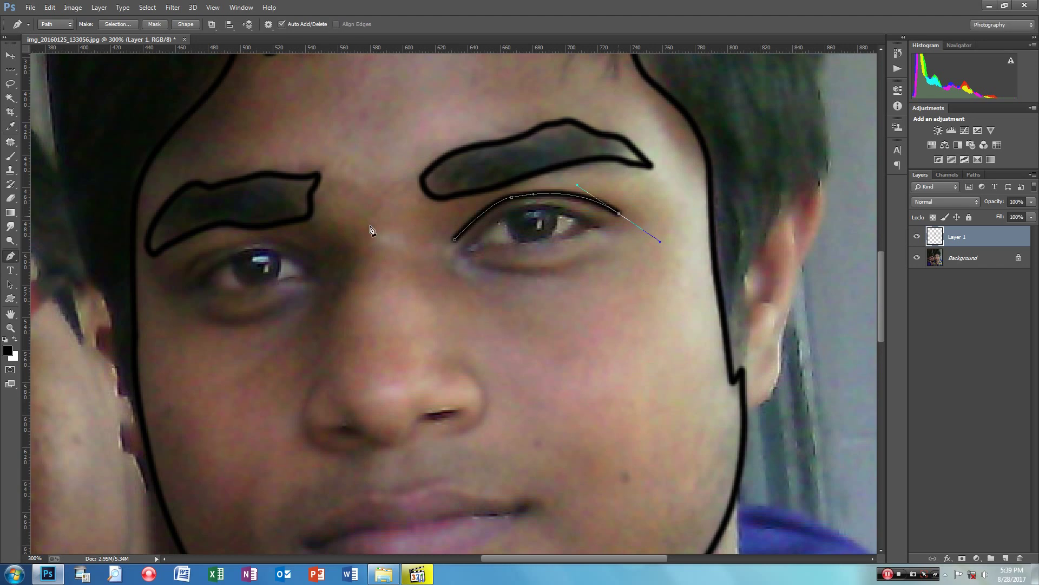
right_click(495, 219)
click(517, 239)
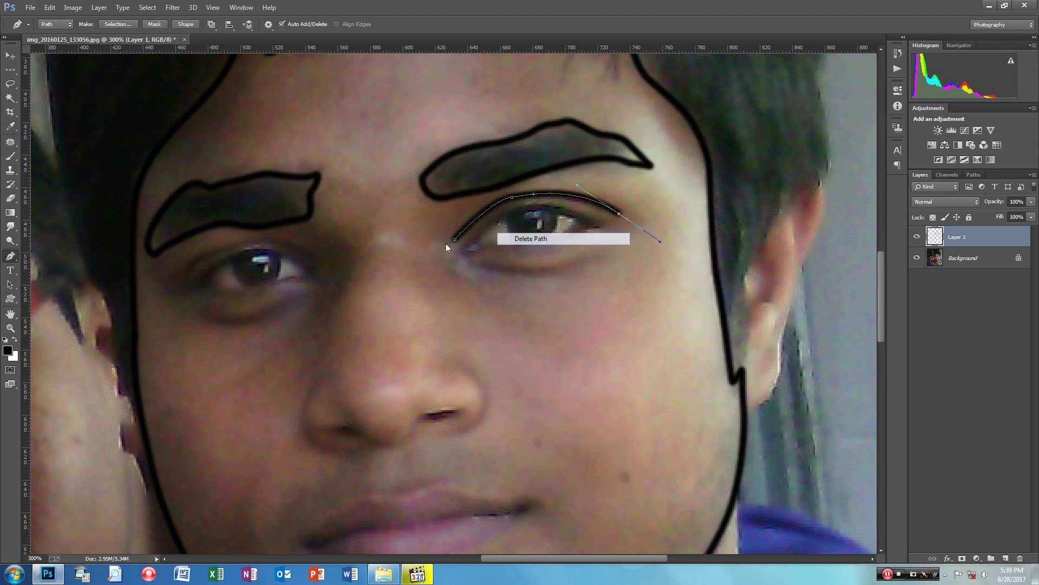
Trace the left upper eyelid curve and stroke it in black.
click(173, 278)
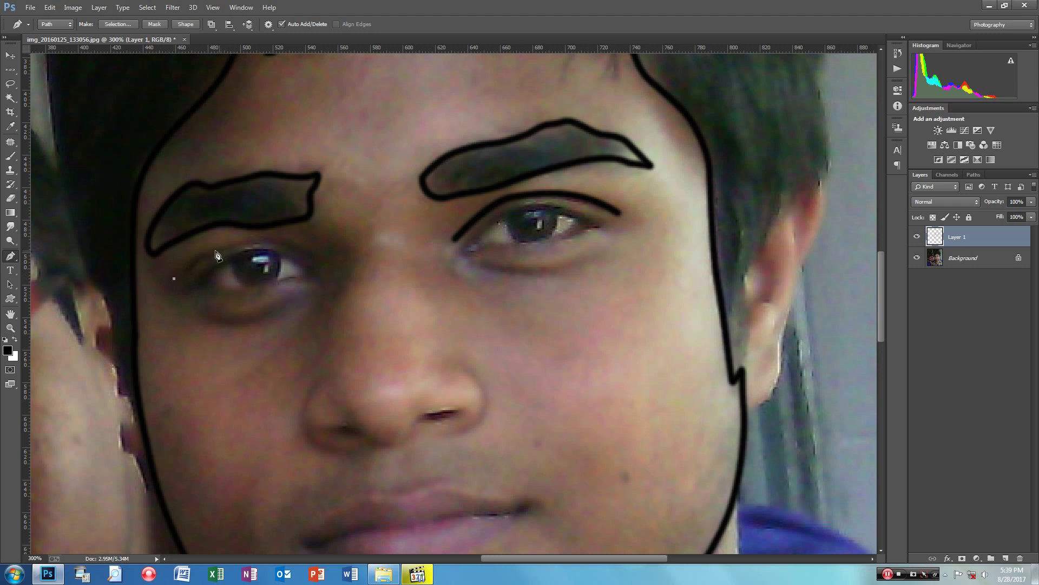
mouse_move(201, 257)
mouse_down()
mouse_move(274, 242)
mouse_move(319, 271)
mouse_up()
right_click(319, 279)
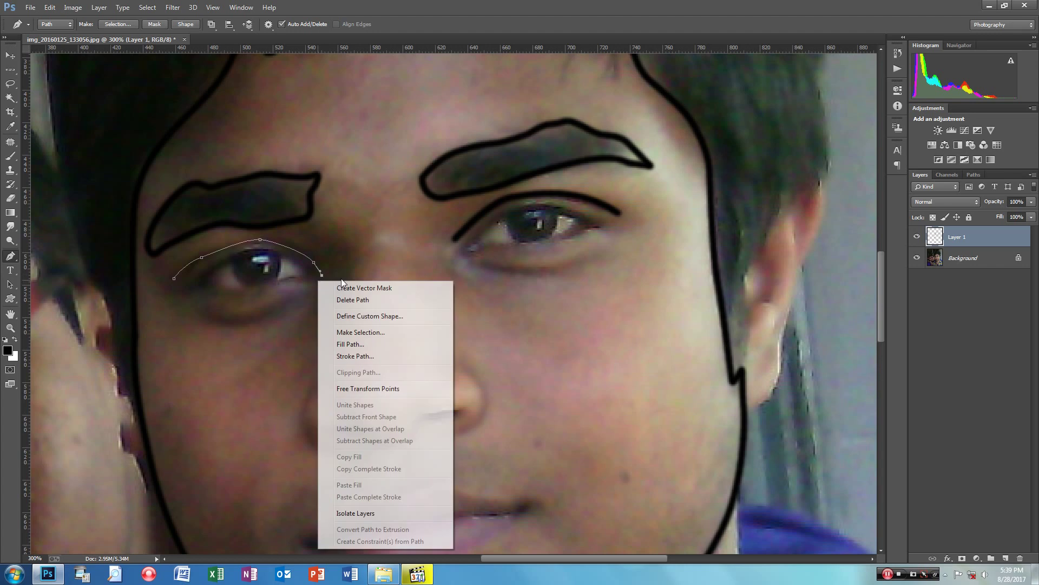
click(355, 357)
key(Escape)
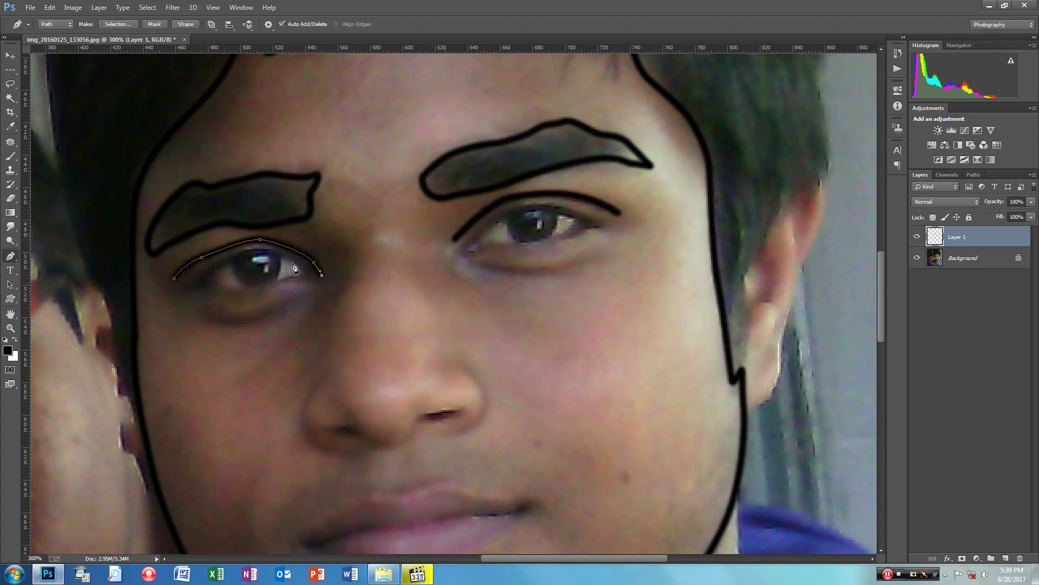
right_click(447, 252)
click(486, 271)
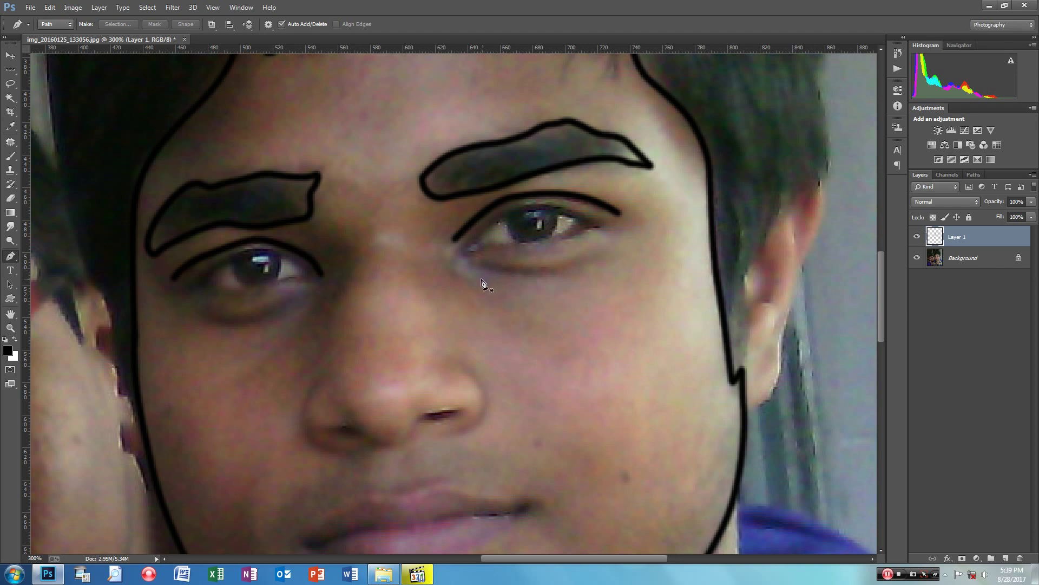
click(464, 250)
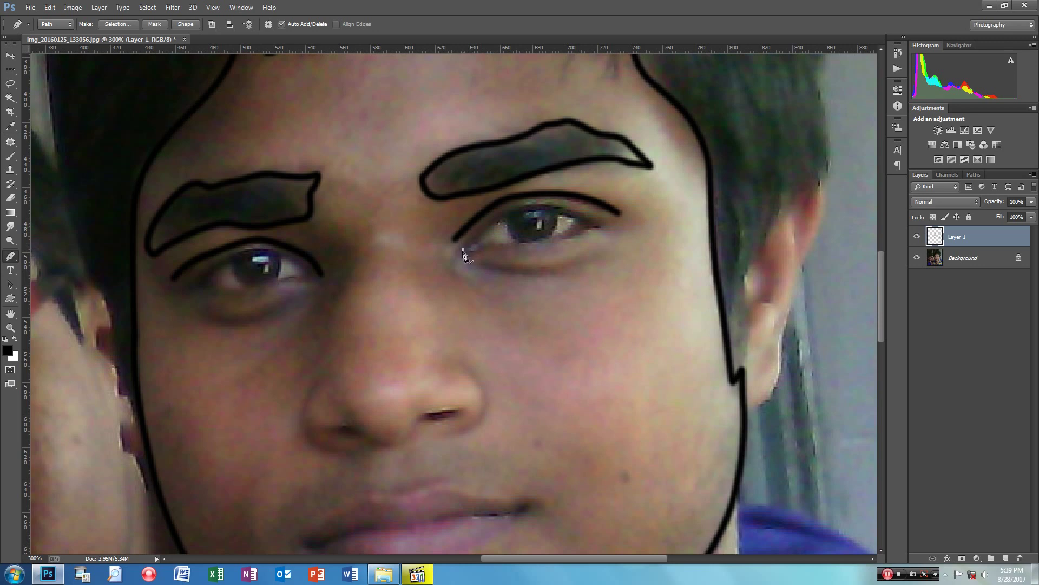
Close the right eye outline along the lower lid, stroke it black, and undo the accidental layer deletion.
mouse_move(478, 237)
mouse_down()
mouse_move(524, 211)
mouse_move(576, 218)
mouse_up()
click(596, 224)
drag(549, 243, 483, 249)
click(464, 249)
right_click(520, 229)
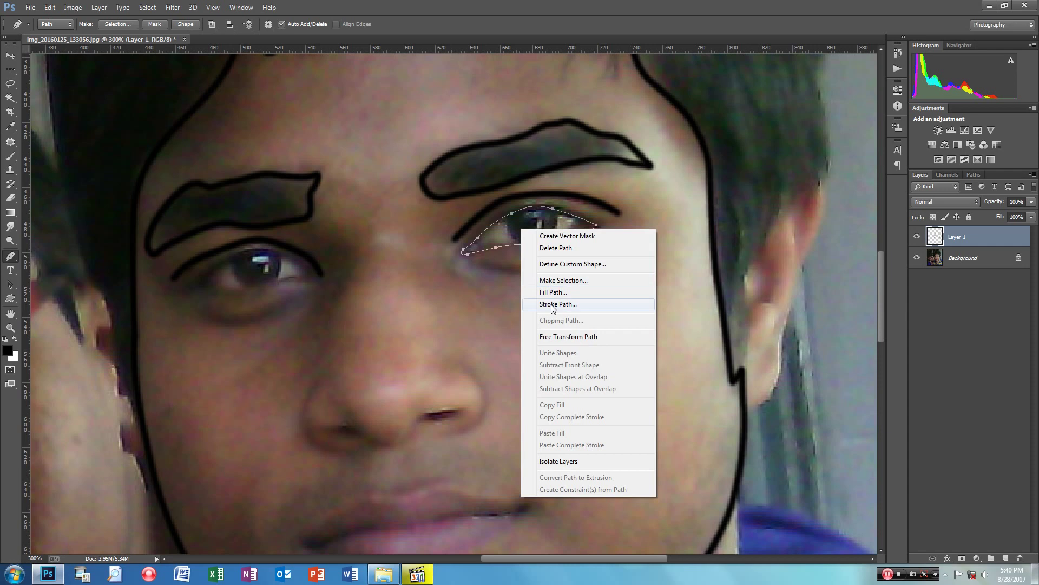
click(552, 304)
click(594, 192)
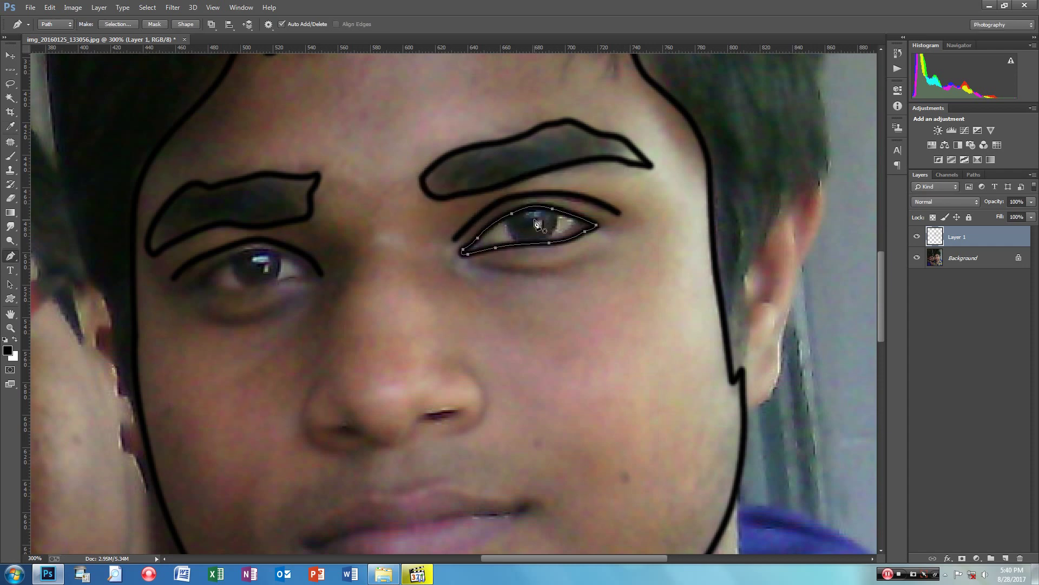
key(Delete)
key(Delete)
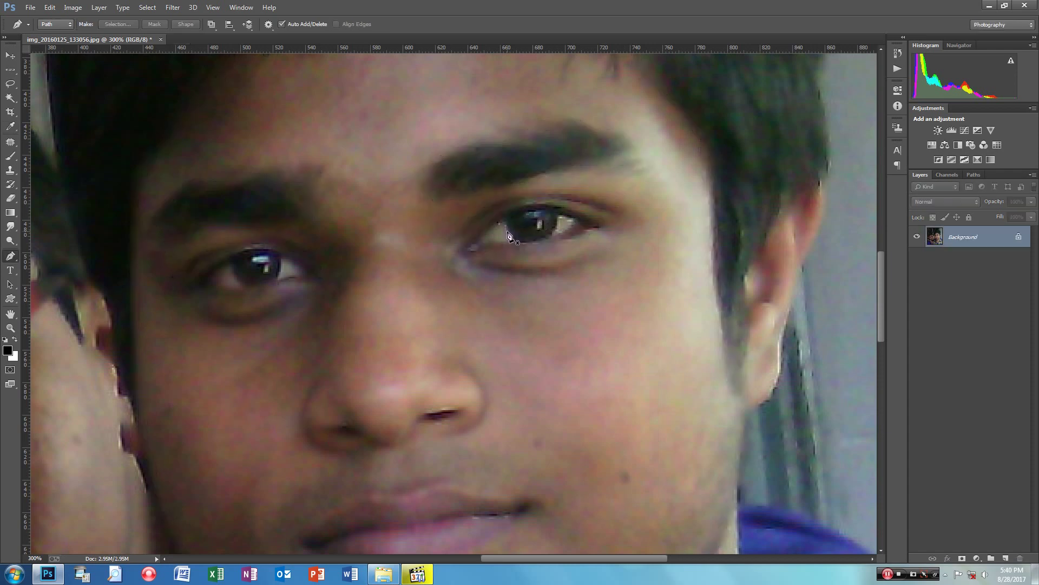
key(ctrl+z)
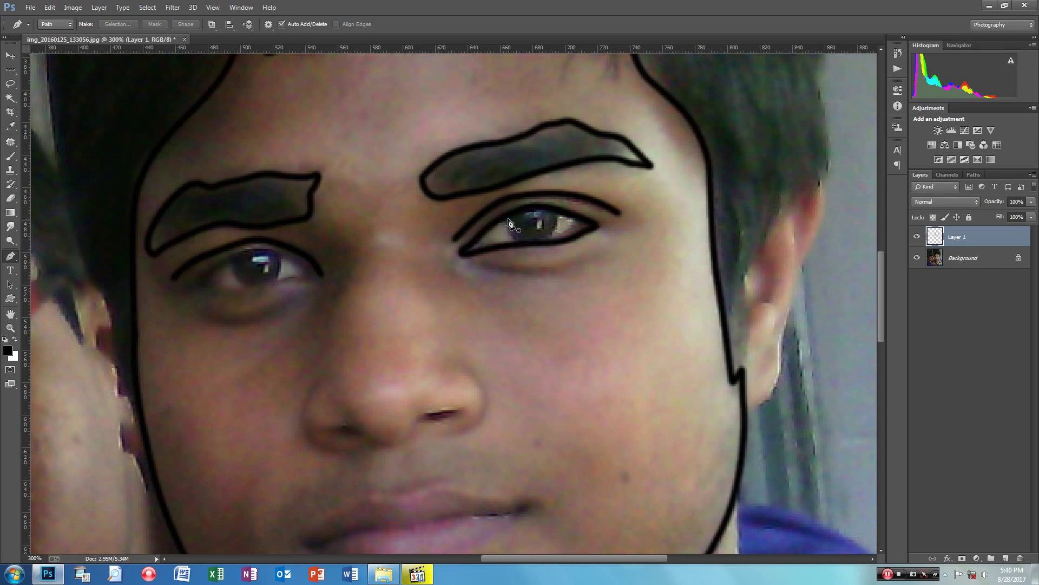
Trace a curve around the right iris and stroke it in black.
click(508, 218)
drag(508, 239, 526, 247)
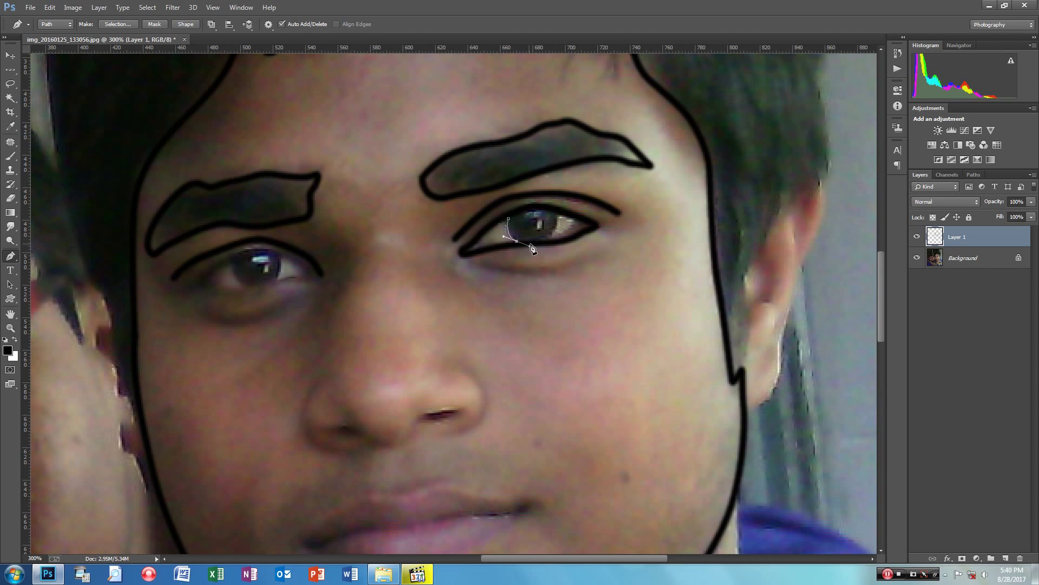
mouse_move(544, 238)
mouse_down()
mouse_move(556, 232)
mouse_move(559, 203)
mouse_up()
drag(556, 227, 556, 218)
drag(554, 200, 553, 195)
right_click(546, 215)
click(574, 292)
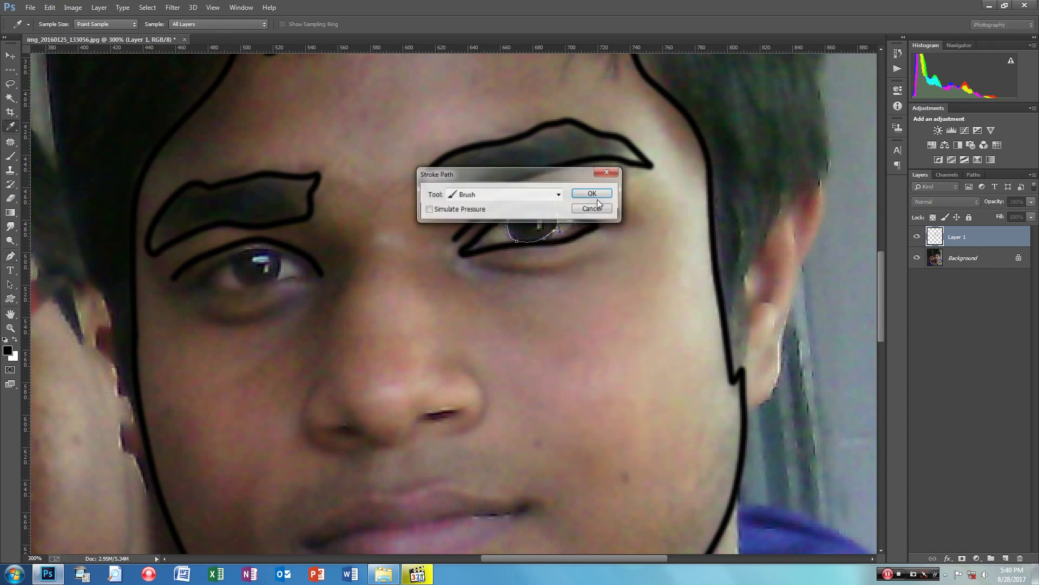
click(592, 194)
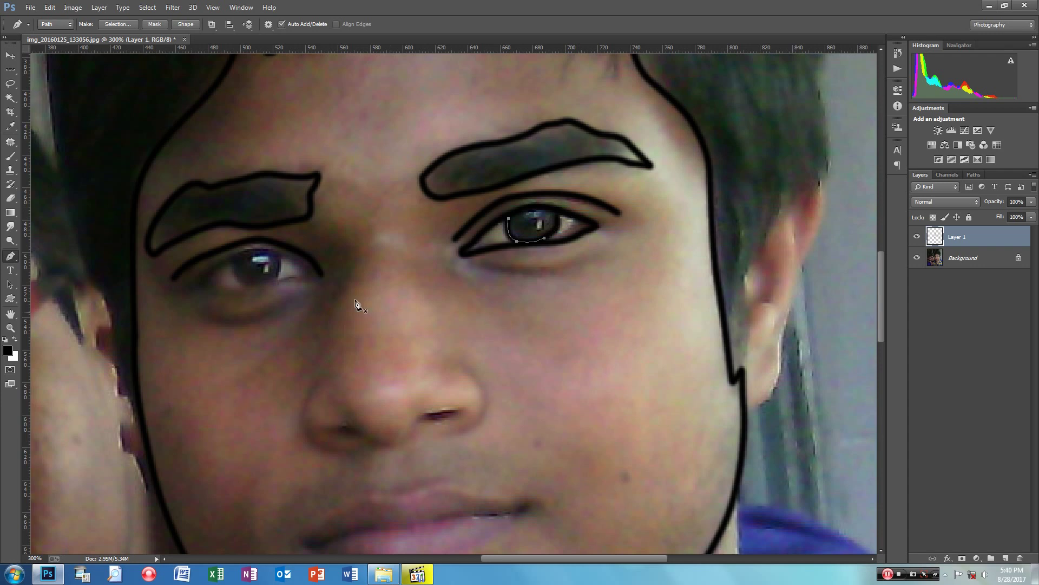
key(Return)
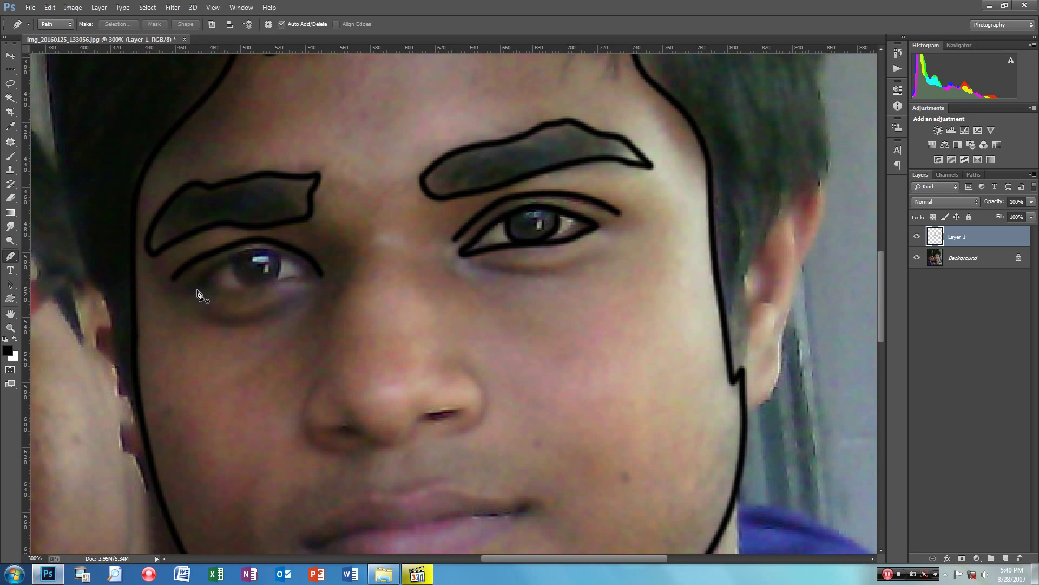
Trace a closed outline around the left eye, including the lower lid, and stroke it black.
click(196, 289)
drag(221, 262, 302, 261)
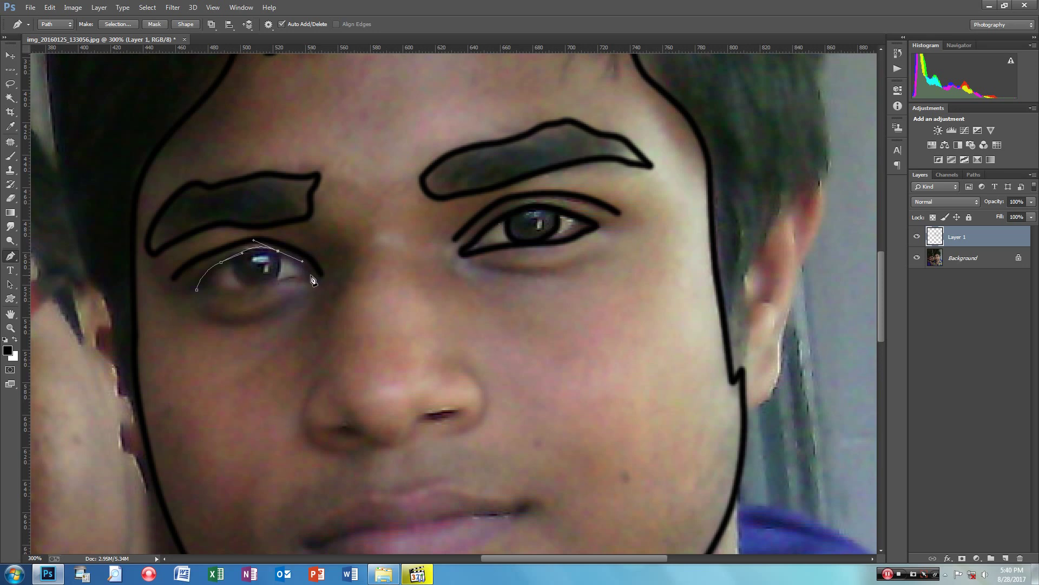
click(313, 278)
drag(213, 293, 206, 290)
click(196, 291)
right_click(249, 274)
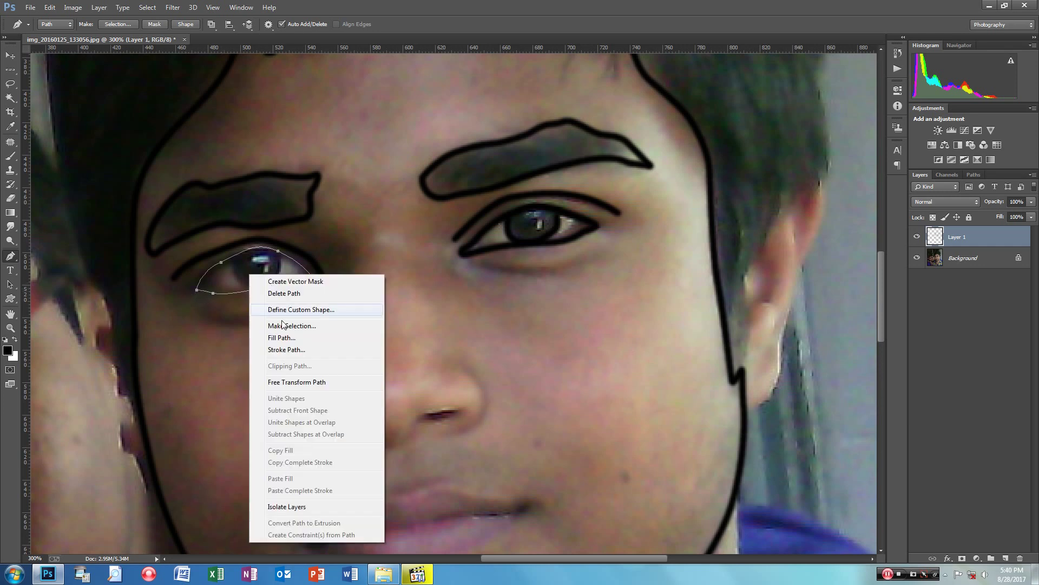
click(287, 349)
key(Return)
key(Return)
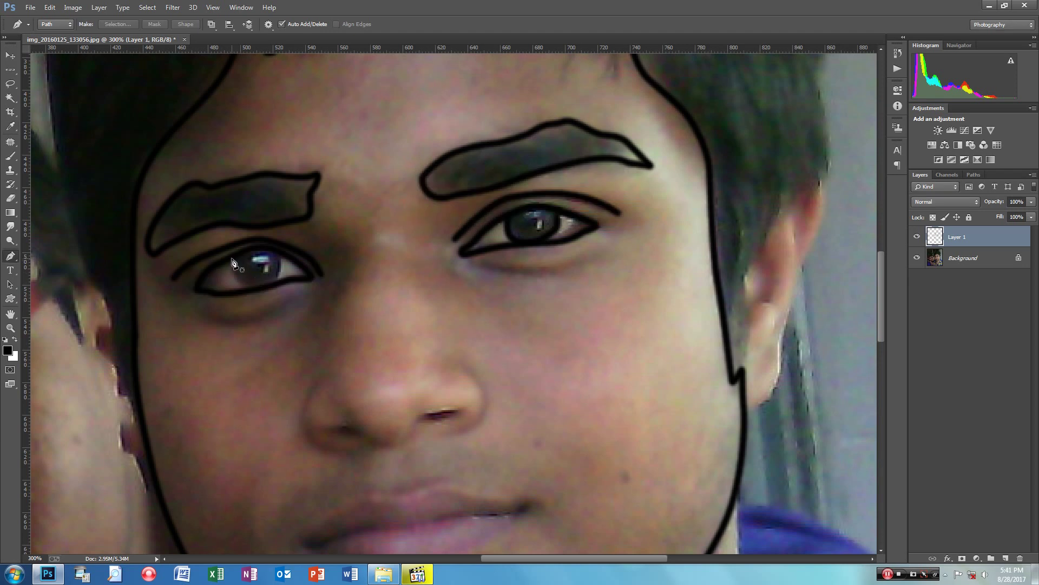
Trace the left iris curve, stroke it black, and delete the path.
click(232, 259)
mouse_move(245, 284)
mouse_down()
mouse_move(260, 285)
mouse_move(282, 260)
mouse_up()
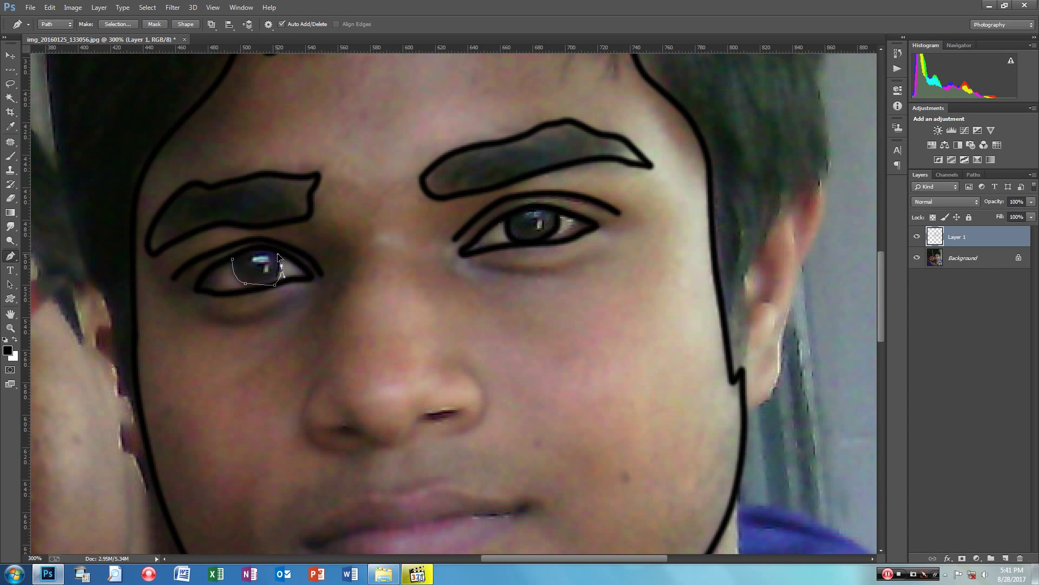
right_click(280, 253)
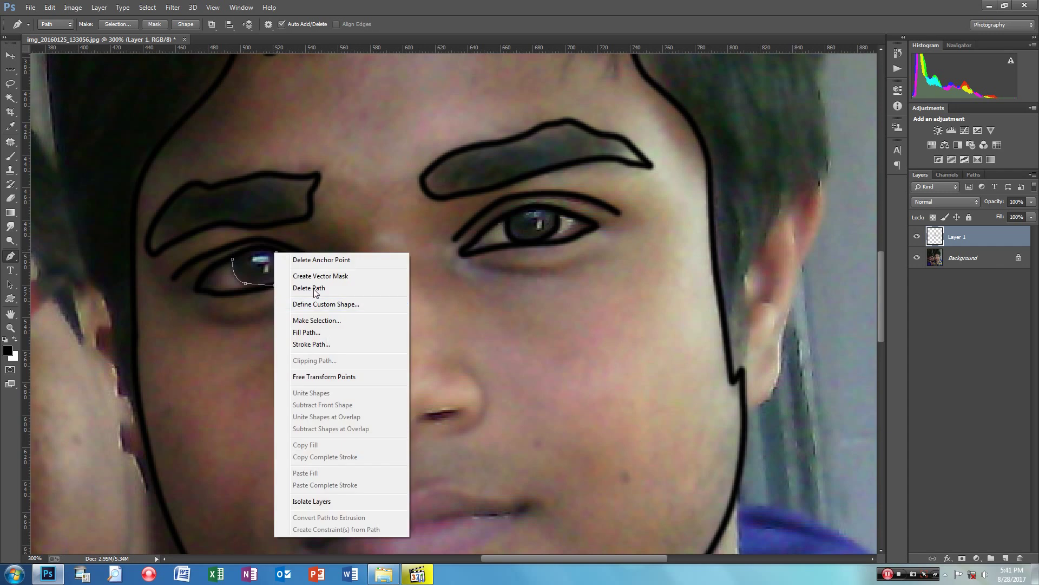
click(311, 344)
key(Return)
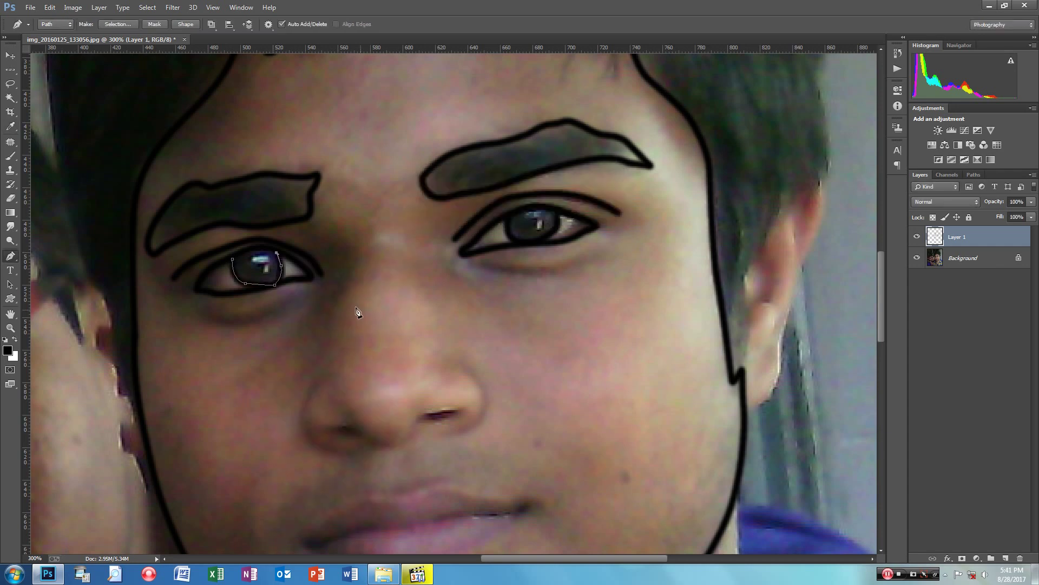
right_click(279, 281)
click(319, 315)
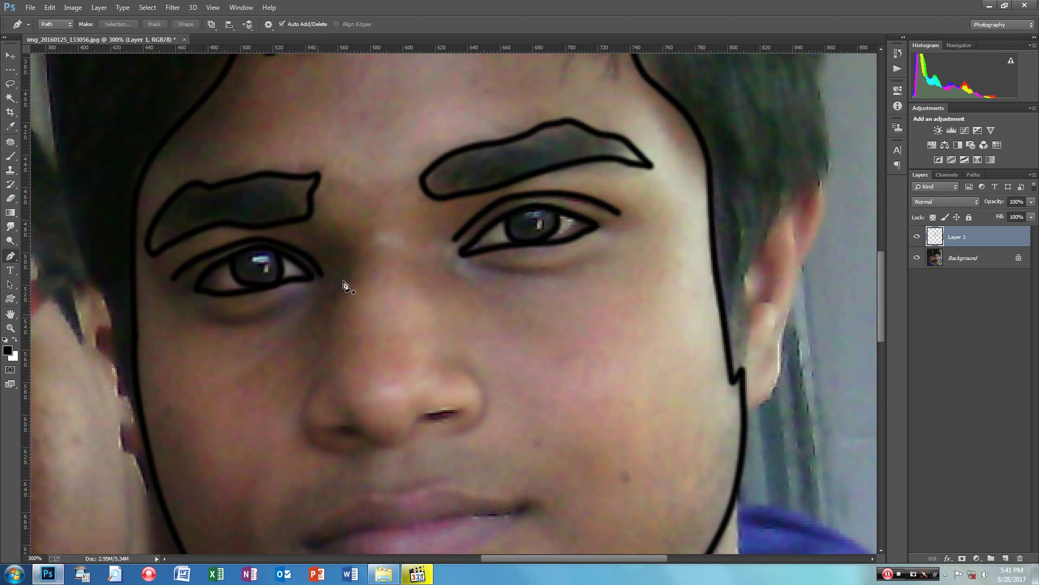
Stroke a black curve around the left side of the nose and remove its path.
click(325, 377)
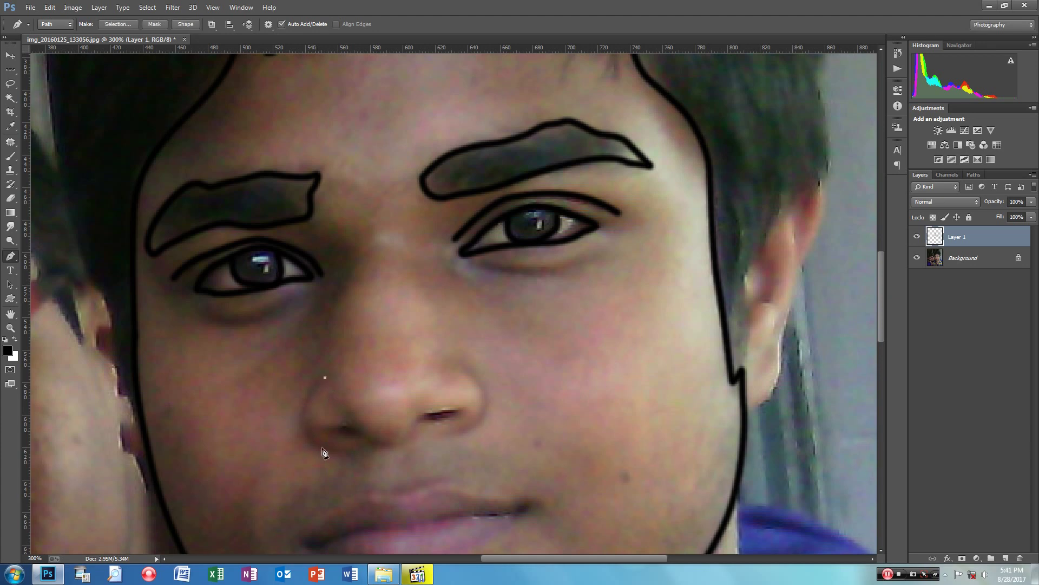
drag(341, 452, 413, 465)
click(341, 451)
drag(371, 443, 391, 449)
right_click(370, 445)
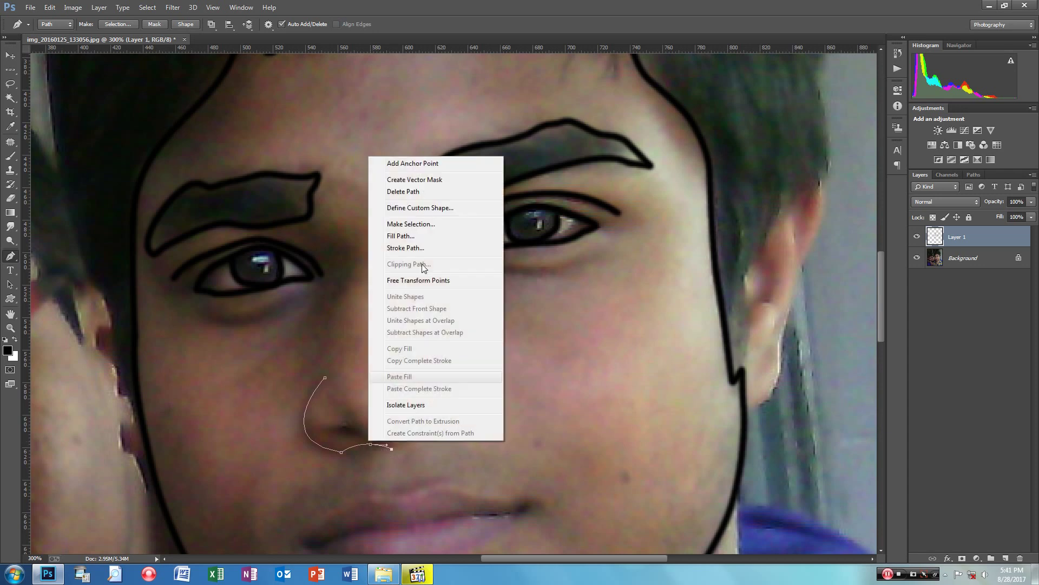
click(417, 251)
click(593, 194)
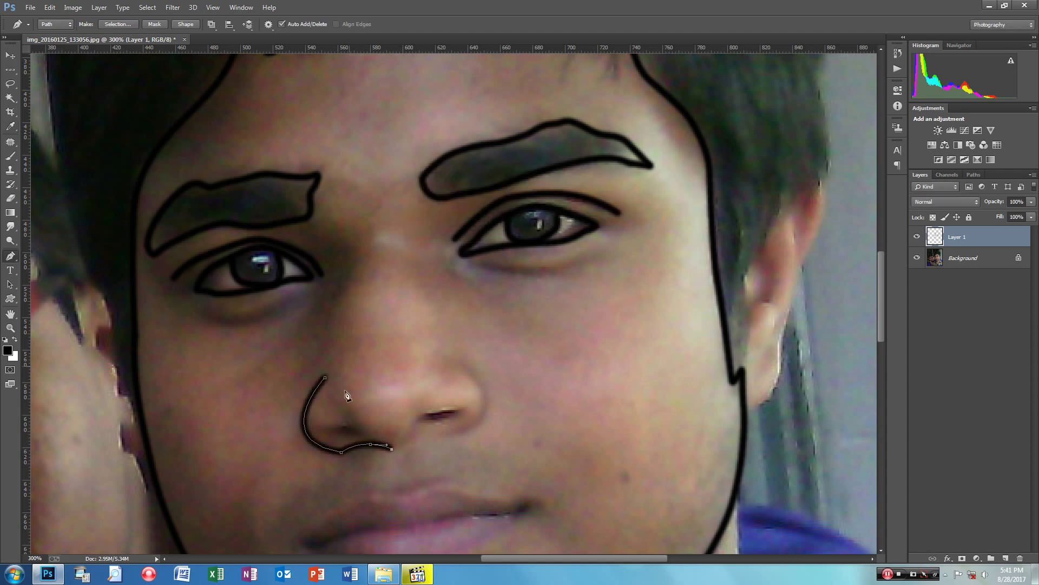
right_click(329, 401)
click(377, 152)
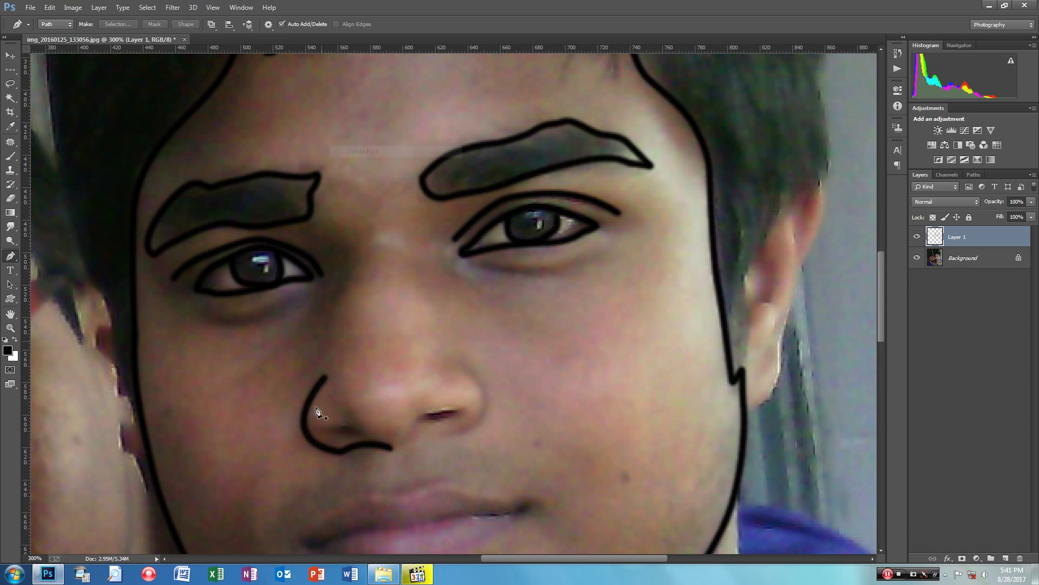
Stroke a black curve around the right nostril and remove its path.
click(455, 362)
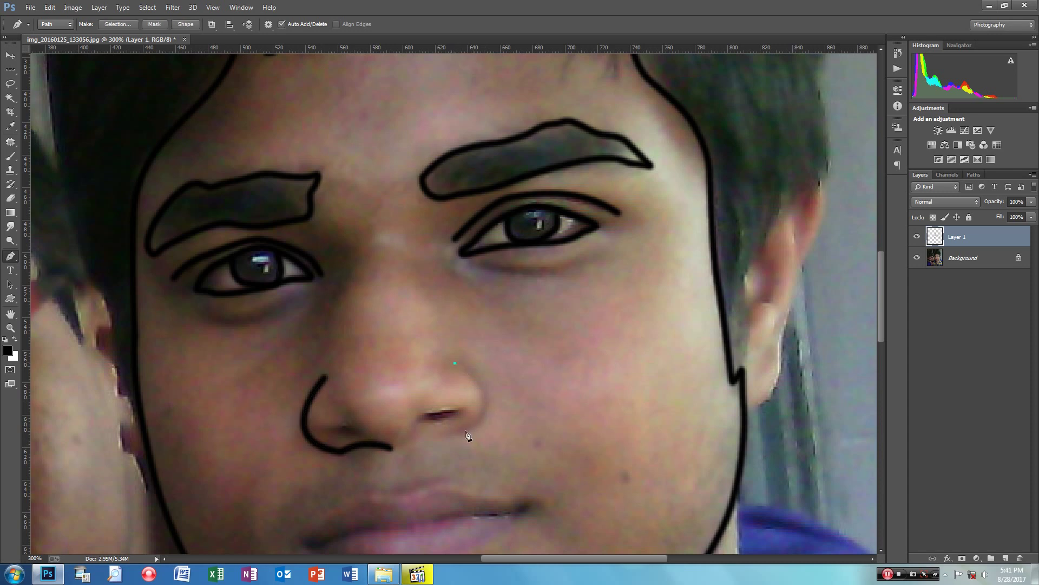
drag(453, 434, 529, 422)
drag(377, 449, 377, 457)
right_click(468, 409)
click(520, 218)
right_click(480, 366)
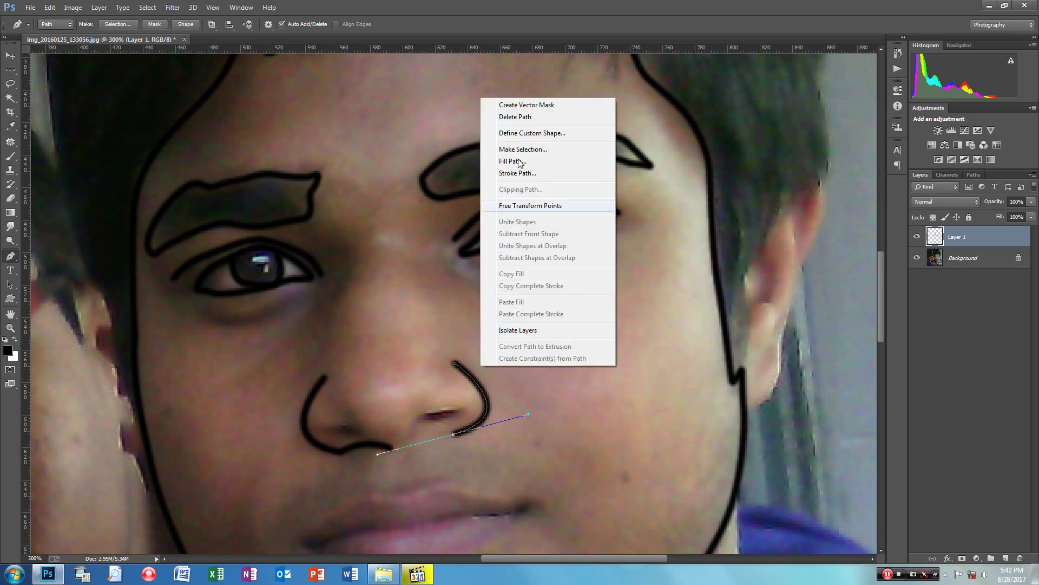
click(520, 118)
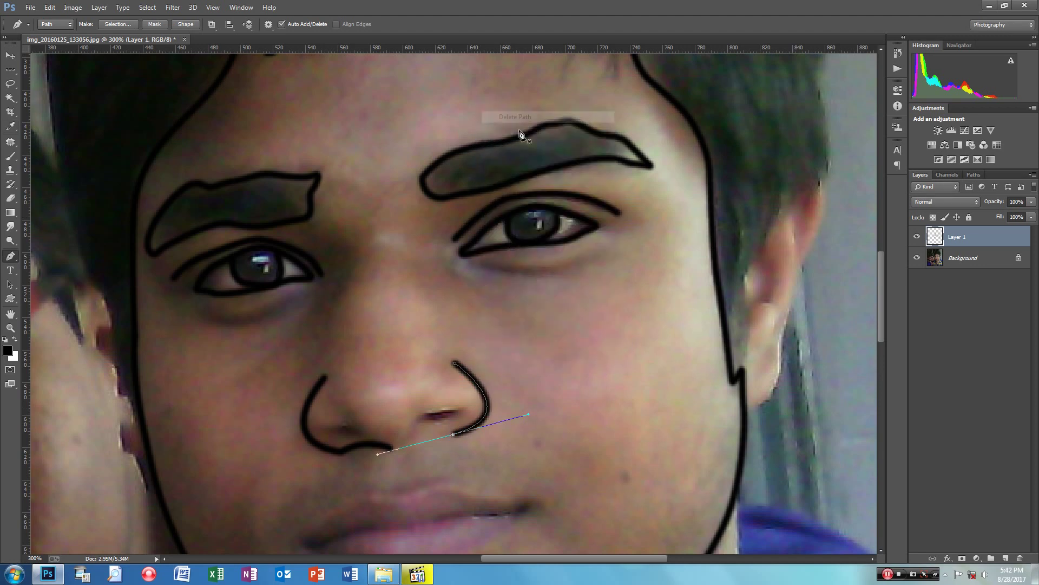
Stroke a black line along the nostril opening and delete the work path.
click(412, 436)
mouse_move(424, 416)
mouse_down()
mouse_move(436, 410)
mouse_move(427, 425)
mouse_up()
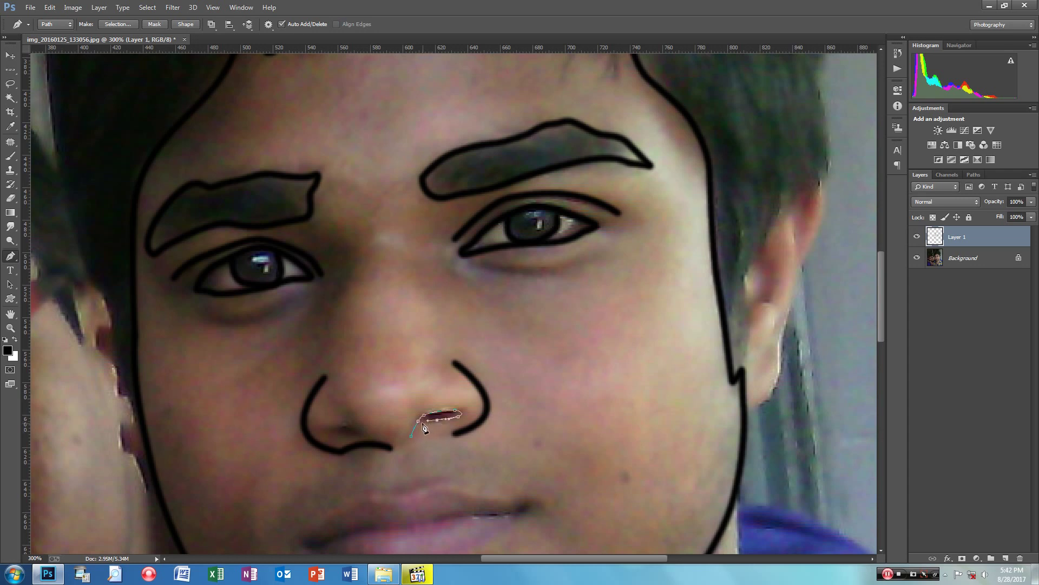
right_click(435, 417)
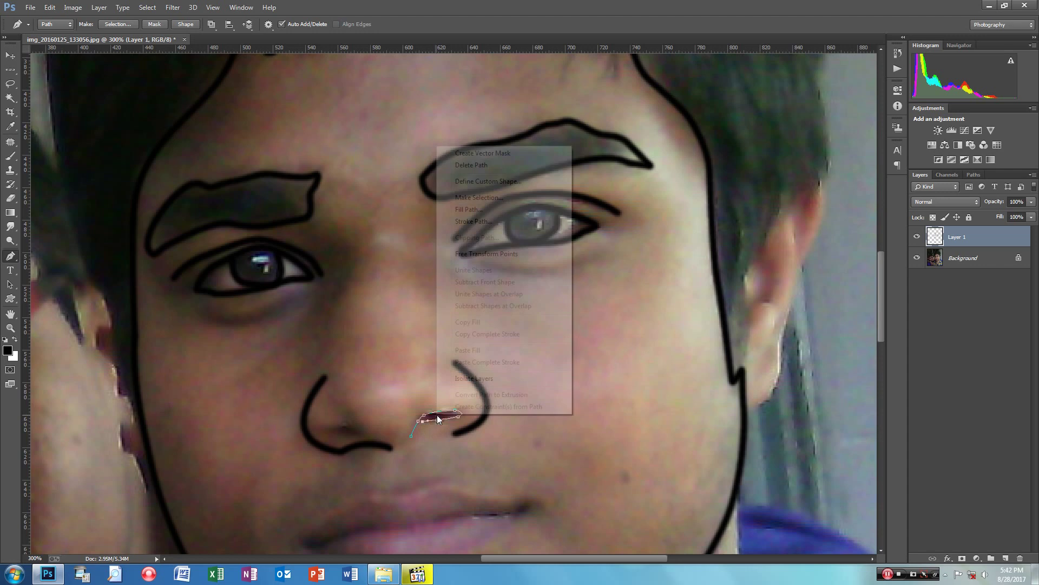
click(482, 221)
key(Return)
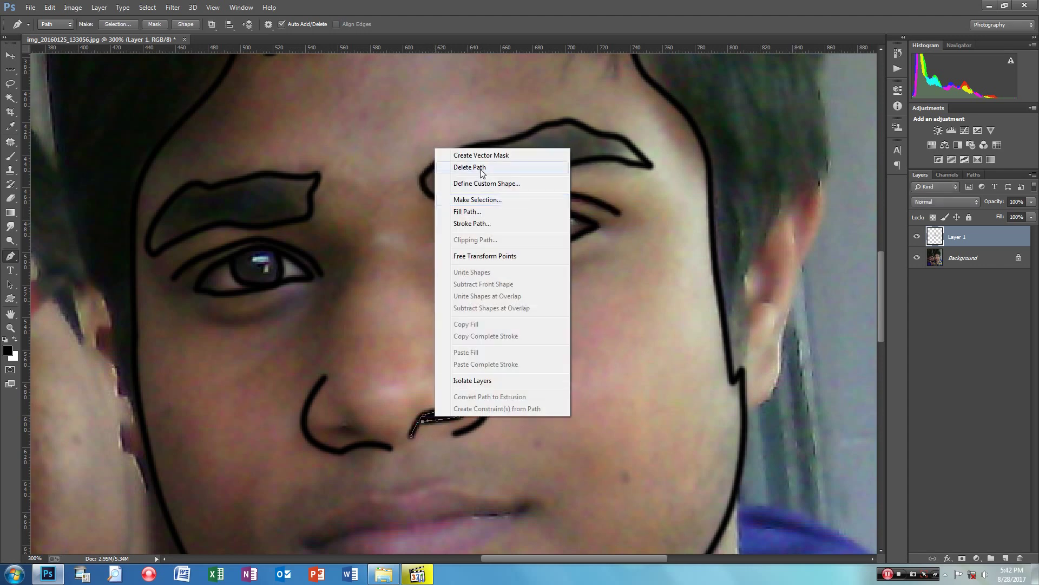
click(469, 167)
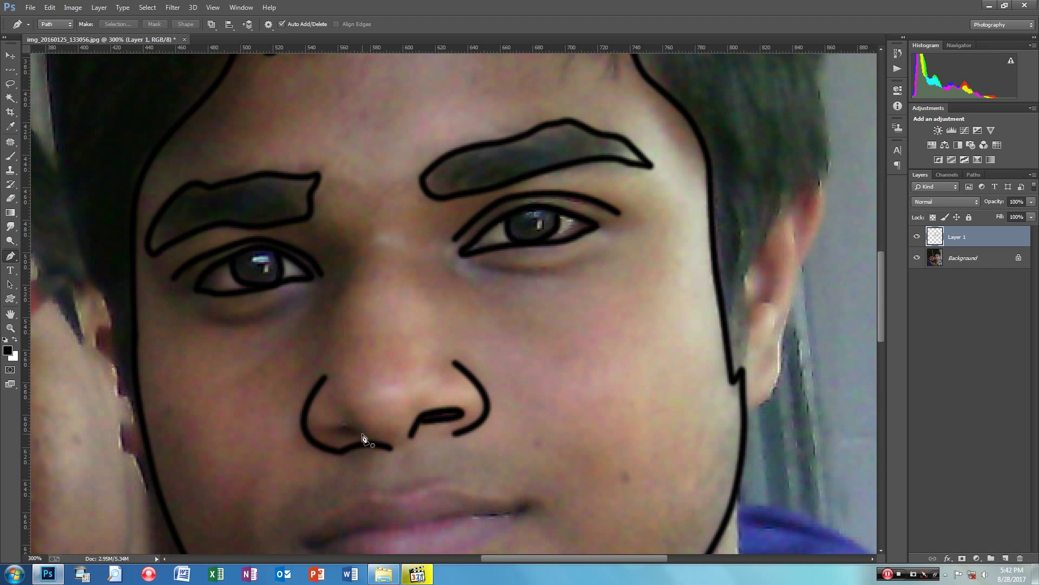
Trace the left nostril as a closed shape, then stroke and fill it black.
click(362, 434)
click(331, 428)
click(333, 433)
click(362, 434)
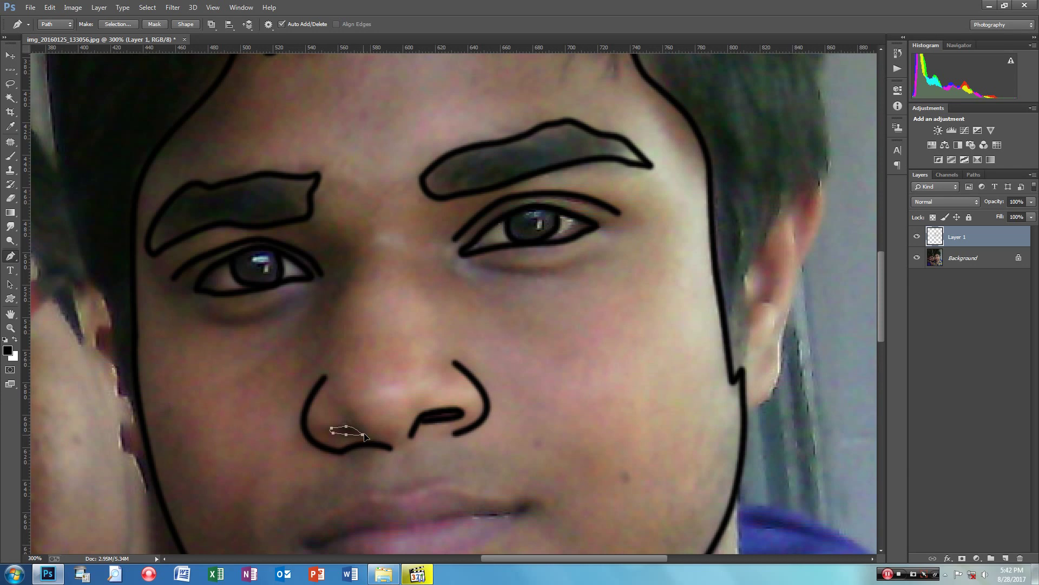
right_click(349, 429)
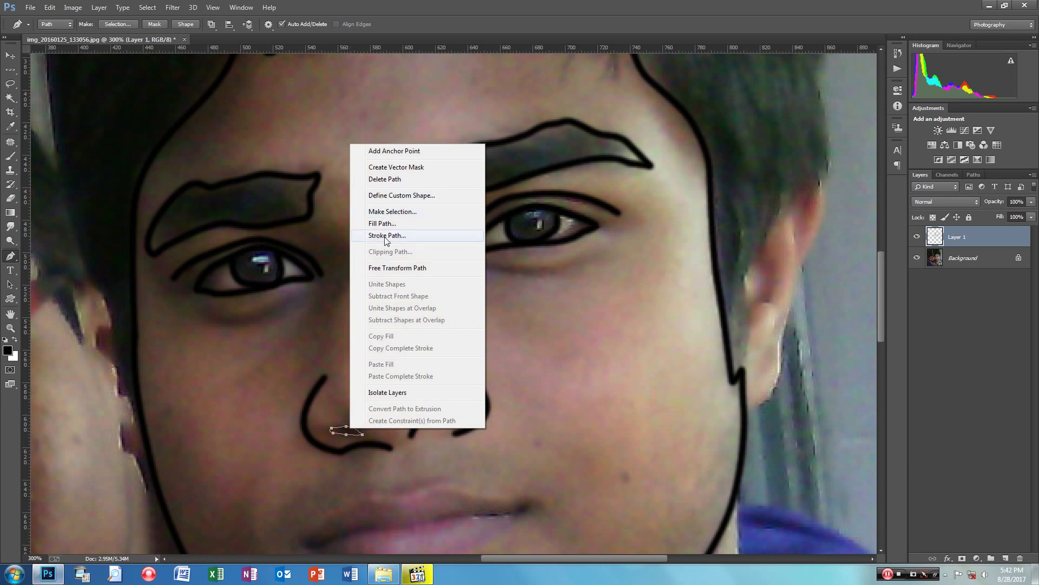
click(387, 236)
key(Return)
right_click(351, 430)
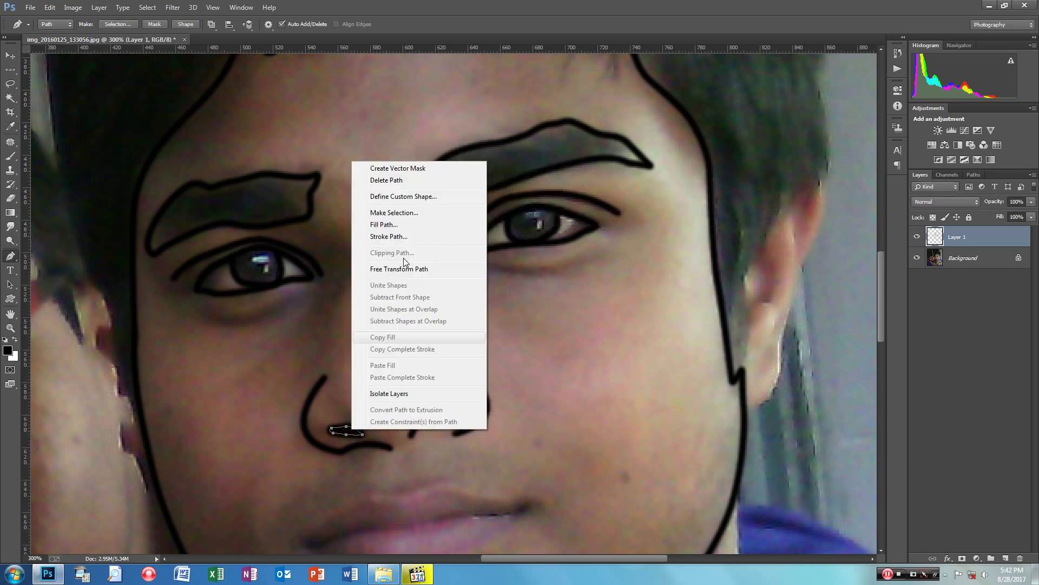
click(402, 183)
key(Return)
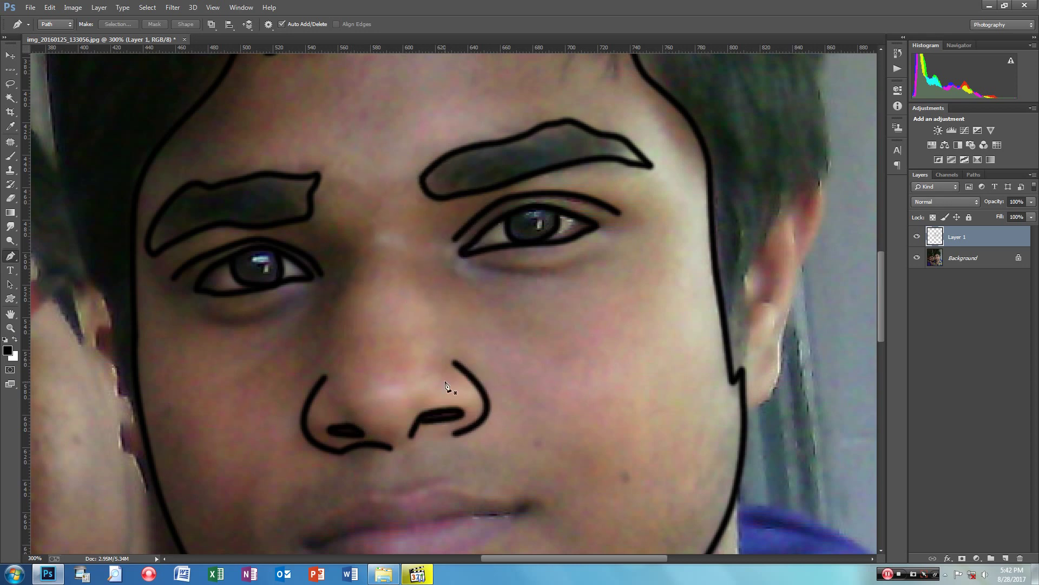
scroll(439, 461, down, 4)
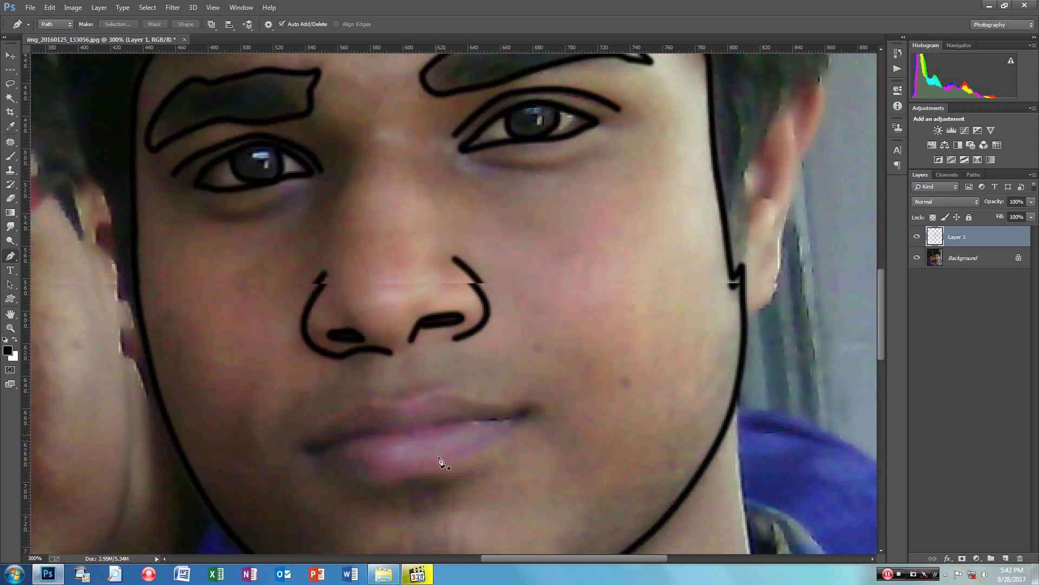
Trace a closed pen path across the upper lip and back along the lower lip.
scroll(439, 460, down, 2)
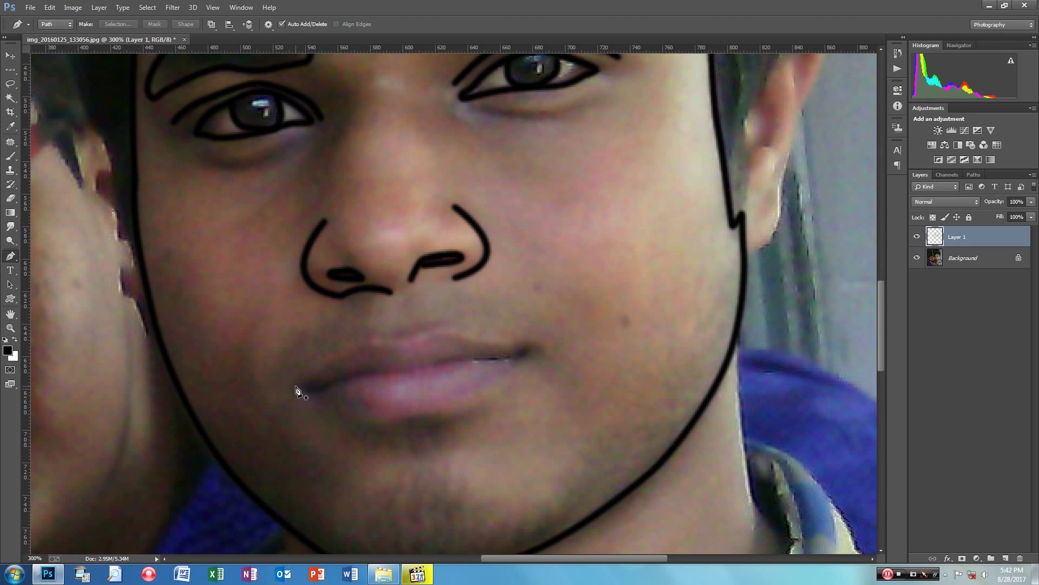
click(297, 385)
drag(332, 358, 348, 352)
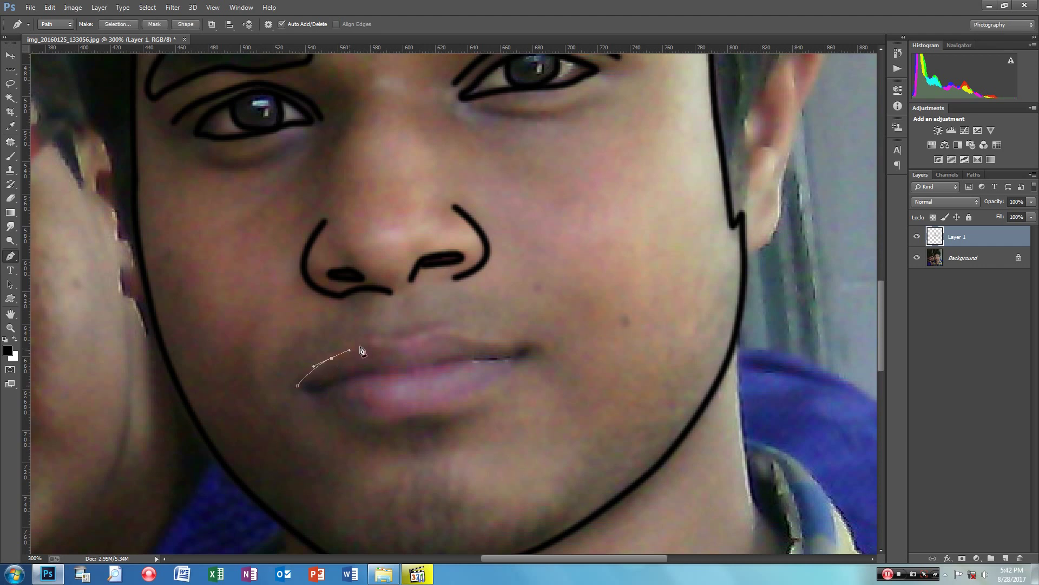
click(363, 342)
drag(379, 340, 456, 331)
mouse_move(486, 341)
mouse_down()
mouse_move(530, 346)
mouse_move(517, 347)
mouse_up()
click(528, 351)
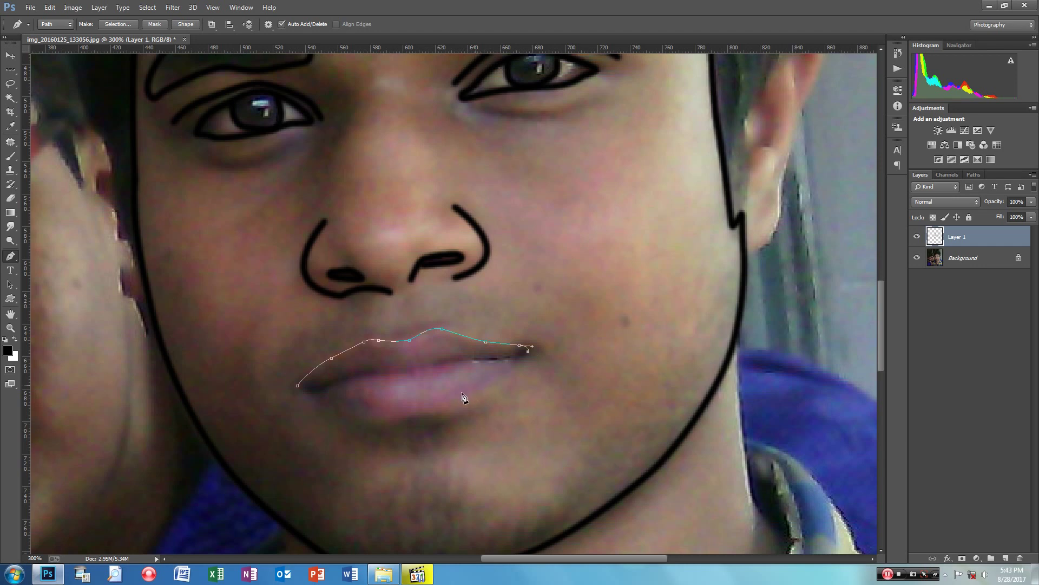
drag(476, 385, 485, 391)
mouse_move(441, 410)
mouse_down()
mouse_move(394, 425)
mouse_move(358, 409)
mouse_up()
drag(373, 413, 311, 397)
Stroke the lip outline in black and delete its work path.
right_click(415, 379)
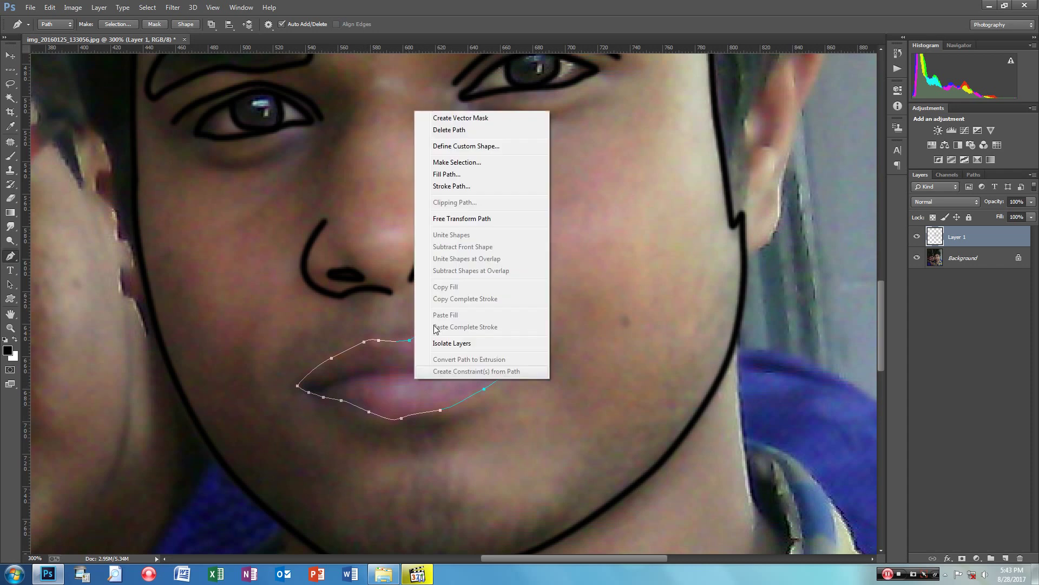
click(451, 185)
click(575, 194)
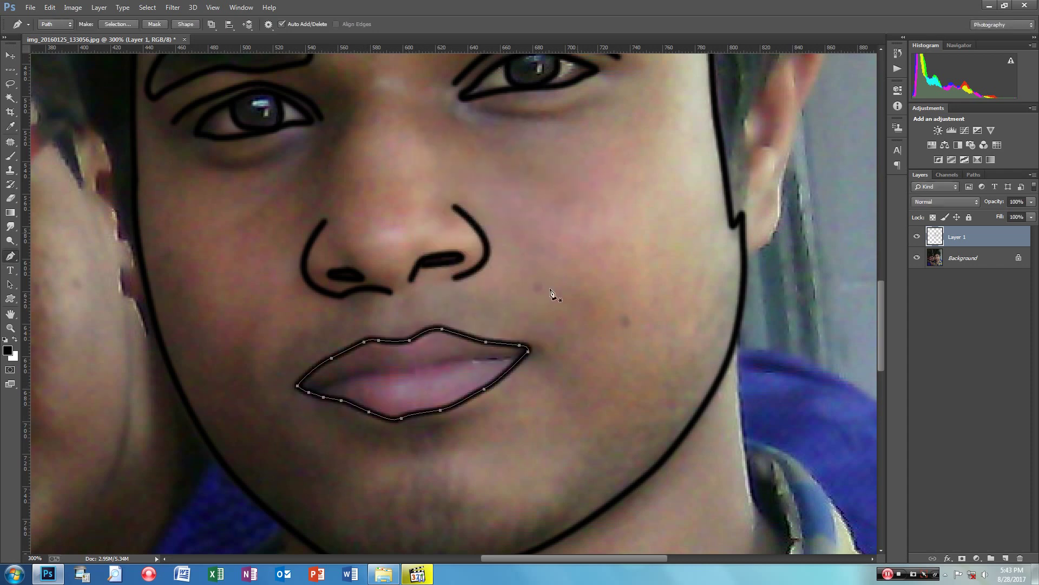
right_click(408, 354)
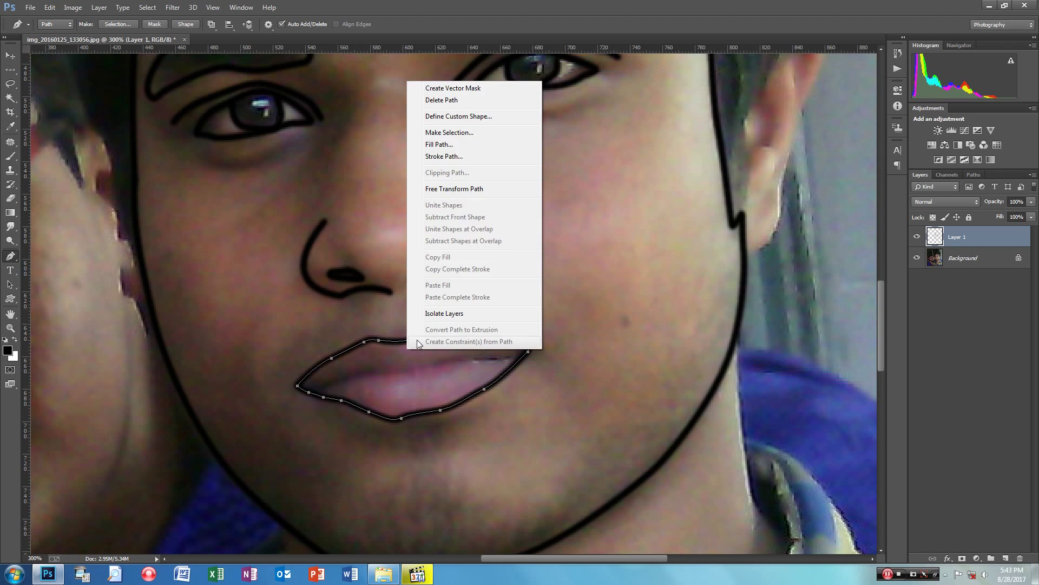
click(462, 101)
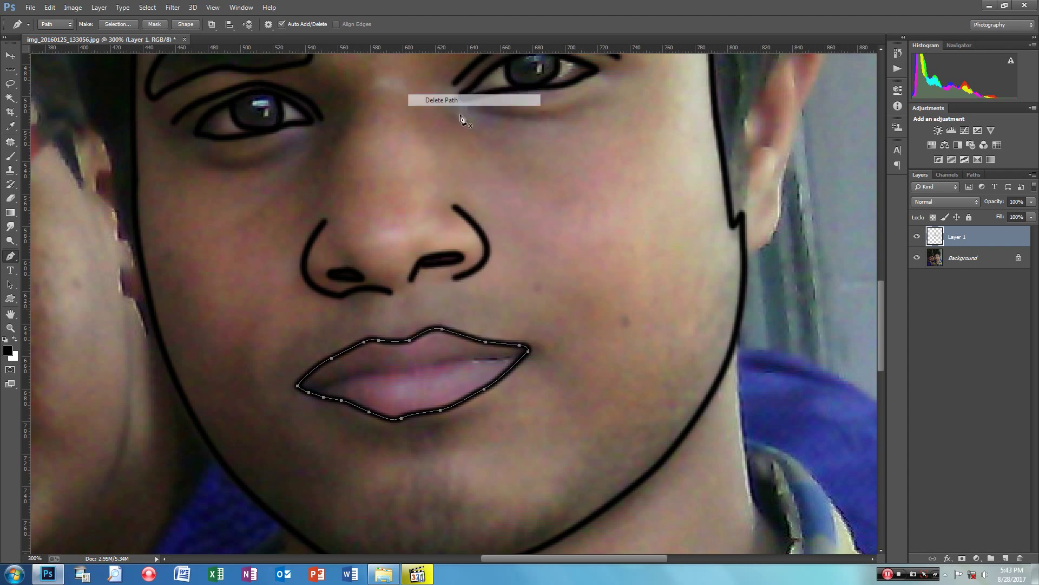
Stroke a black curve along the lip seam between the mouth corners, then delete its path.
click(302, 388)
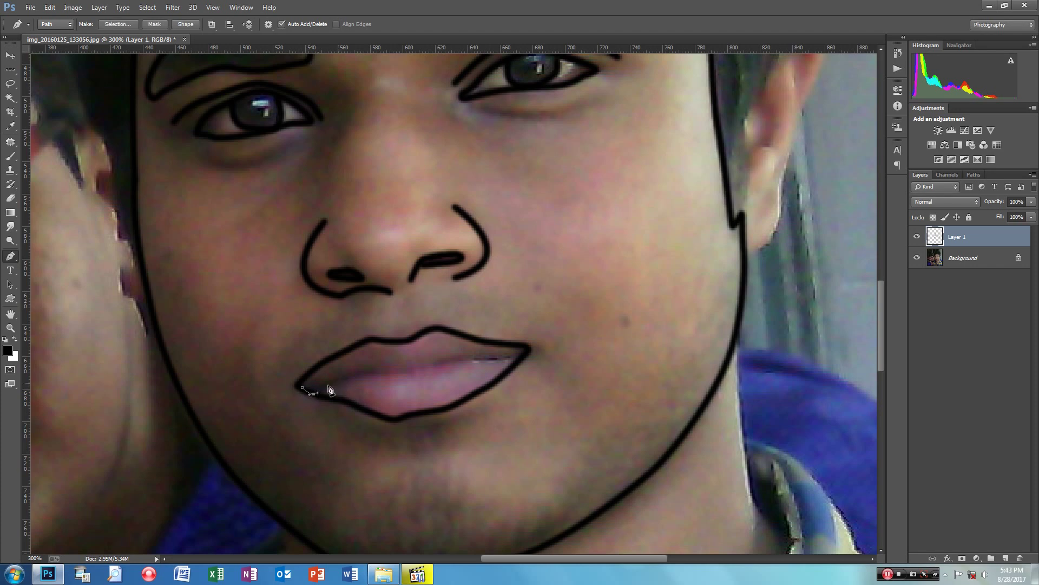
drag(334, 382, 447, 363)
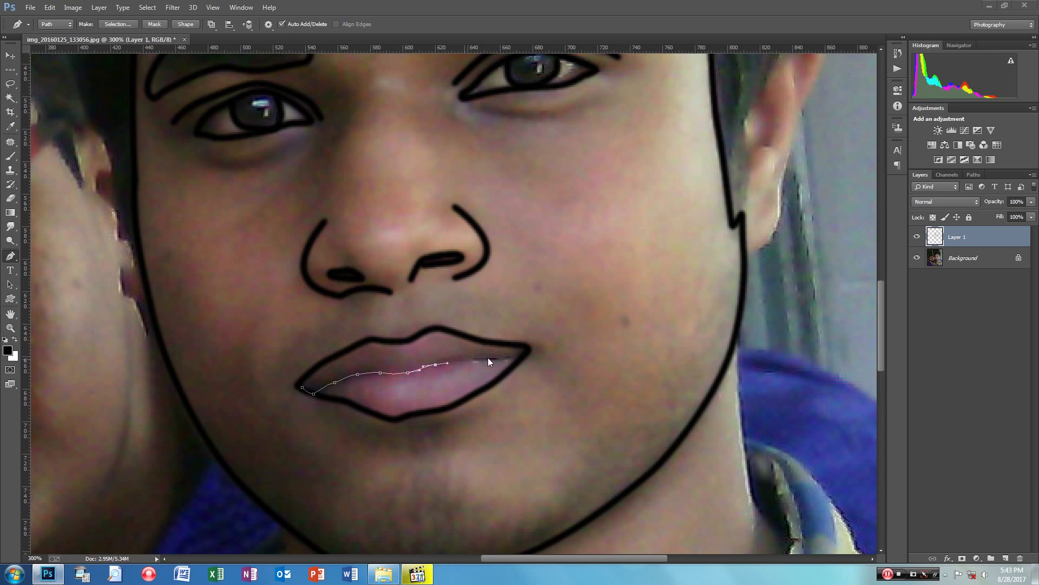
drag(484, 360, 493, 360)
drag(512, 360, 526, 352)
right_click(496, 355)
click(553, 161)
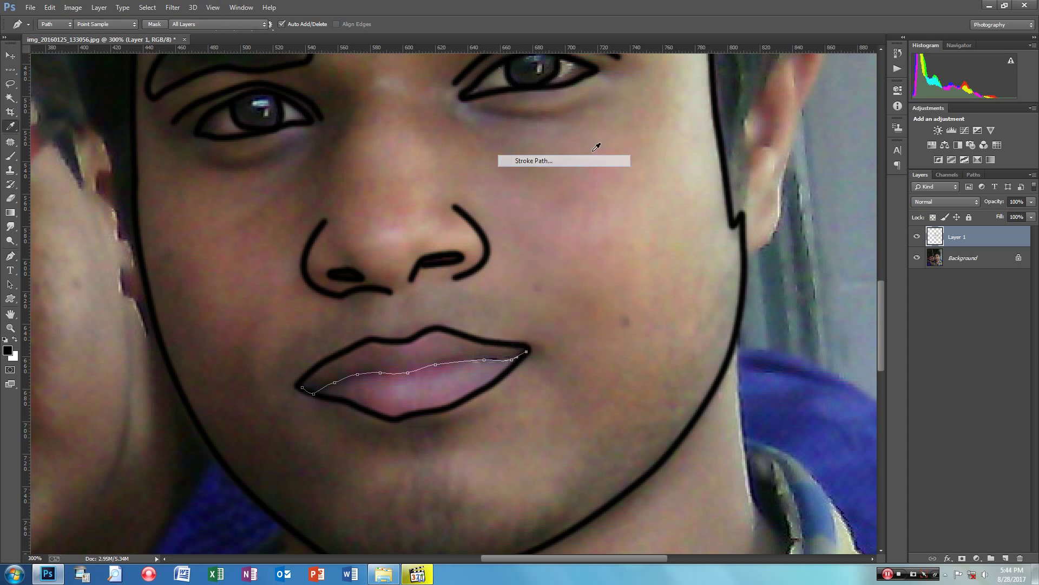
click(592, 193)
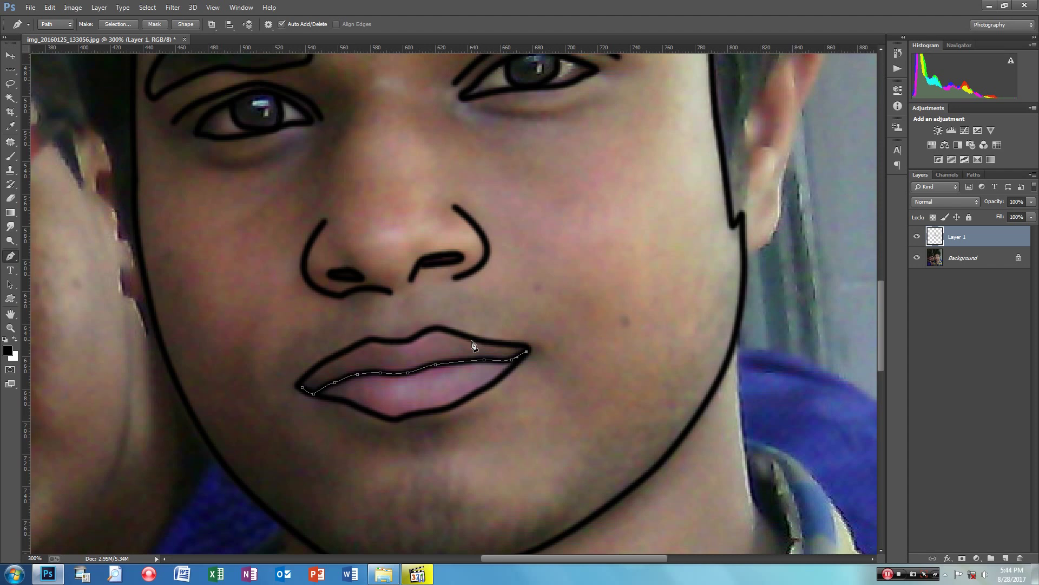
right_click(444, 359)
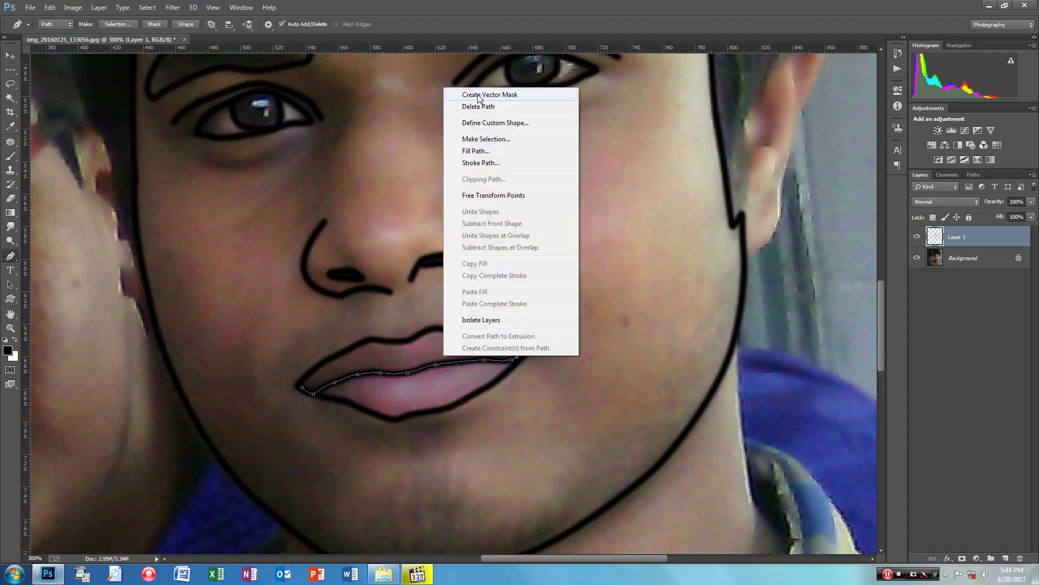
click(474, 164)
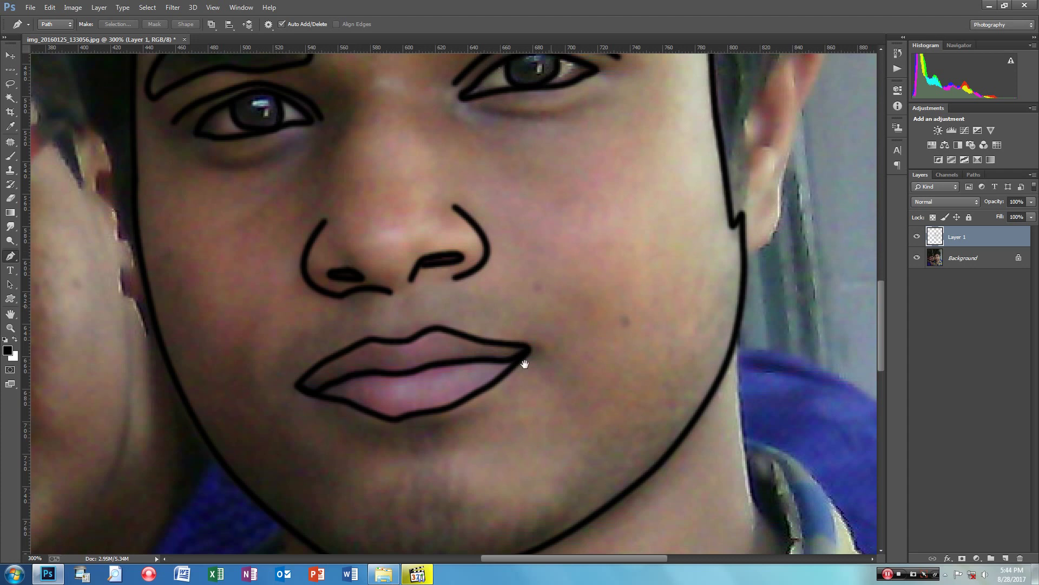
drag(534, 272, 456, 382)
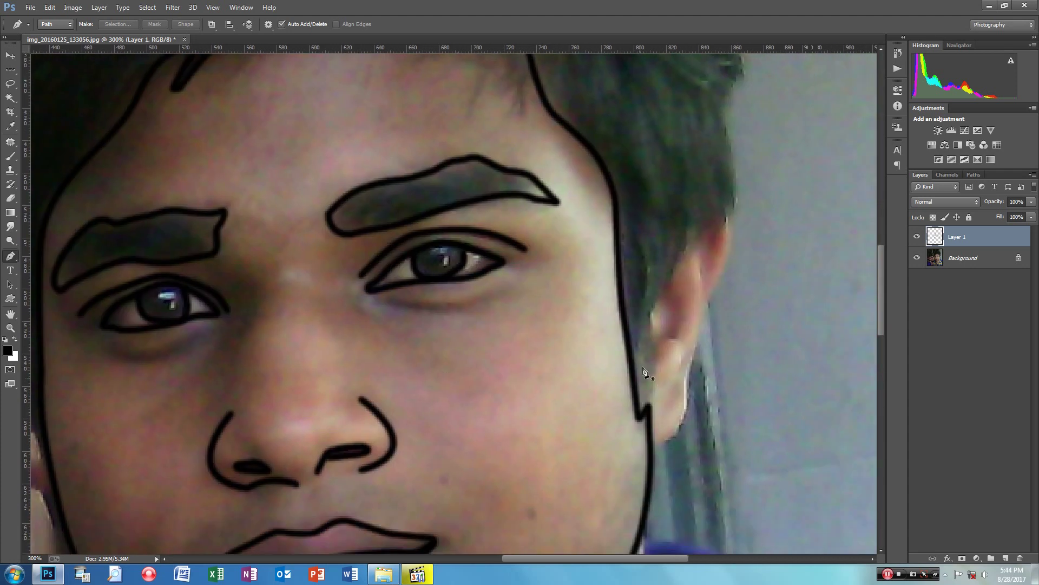
Trace a closed path around the right ear, stroke it black and delete the path.
drag(650, 402, 654, 362)
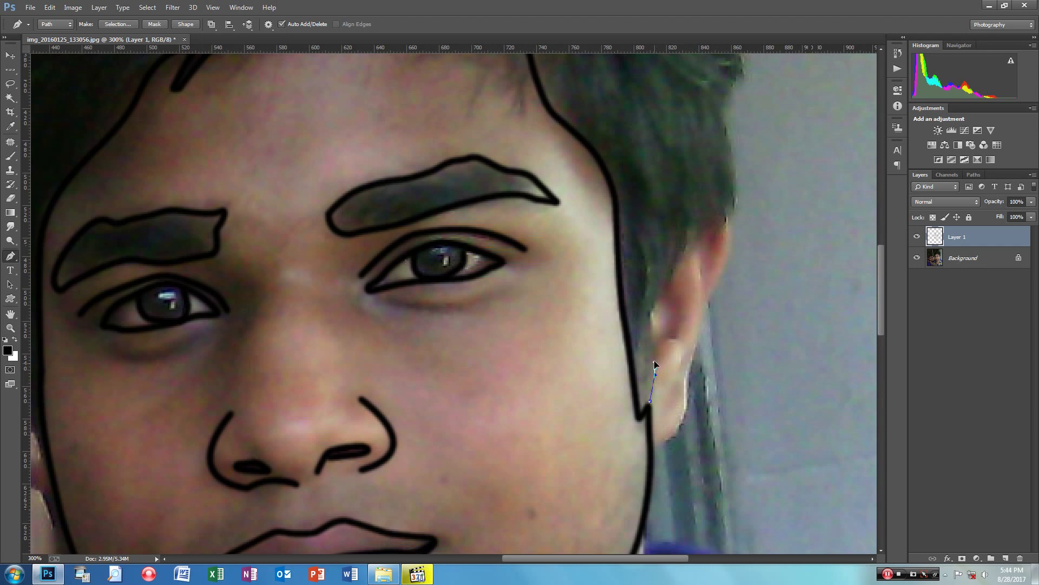
drag(650, 315, 651, 306)
drag(670, 265, 688, 225)
click(712, 213)
drag(696, 338, 687, 395)
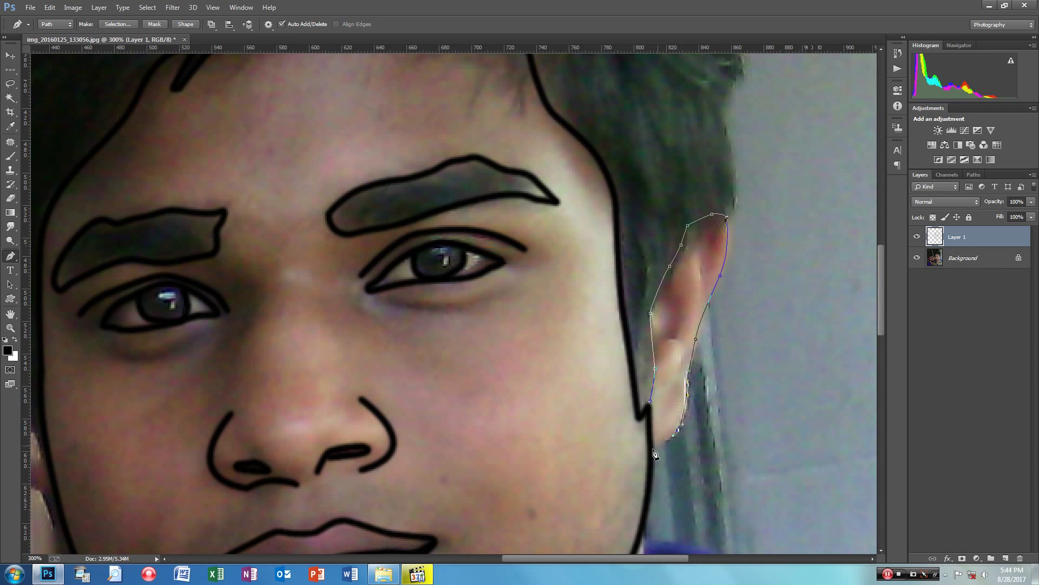
click(650, 401)
right_click(669, 398)
click(704, 198)
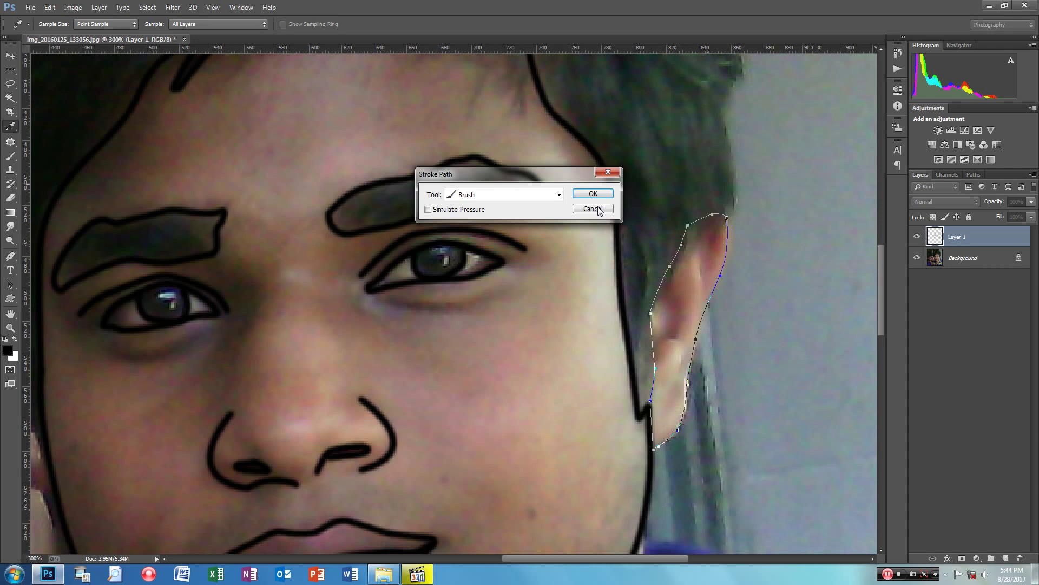
click(587, 194)
right_click(689, 256)
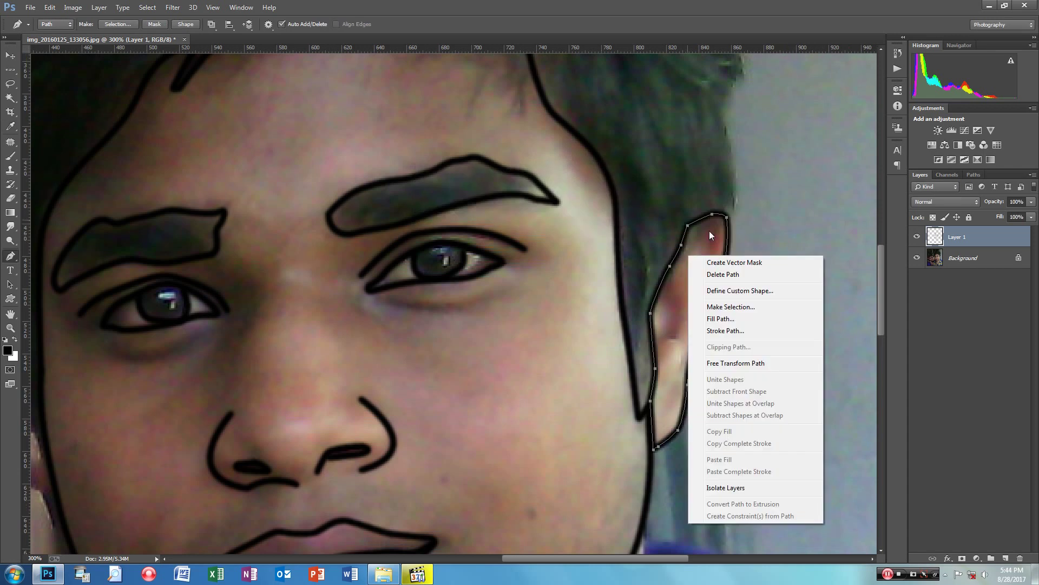
click(728, 274)
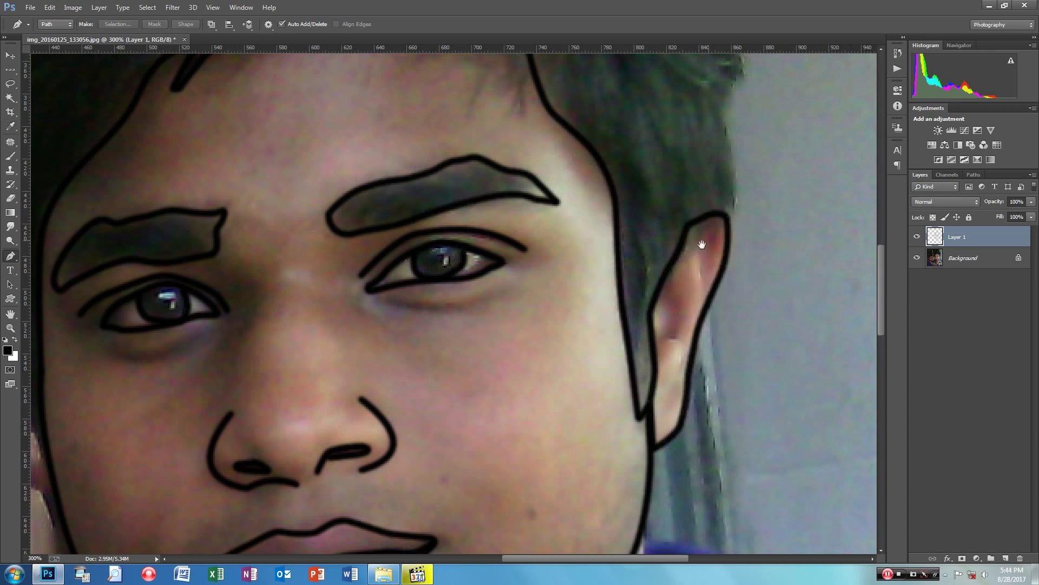
scroll(704, 271, up, 3)
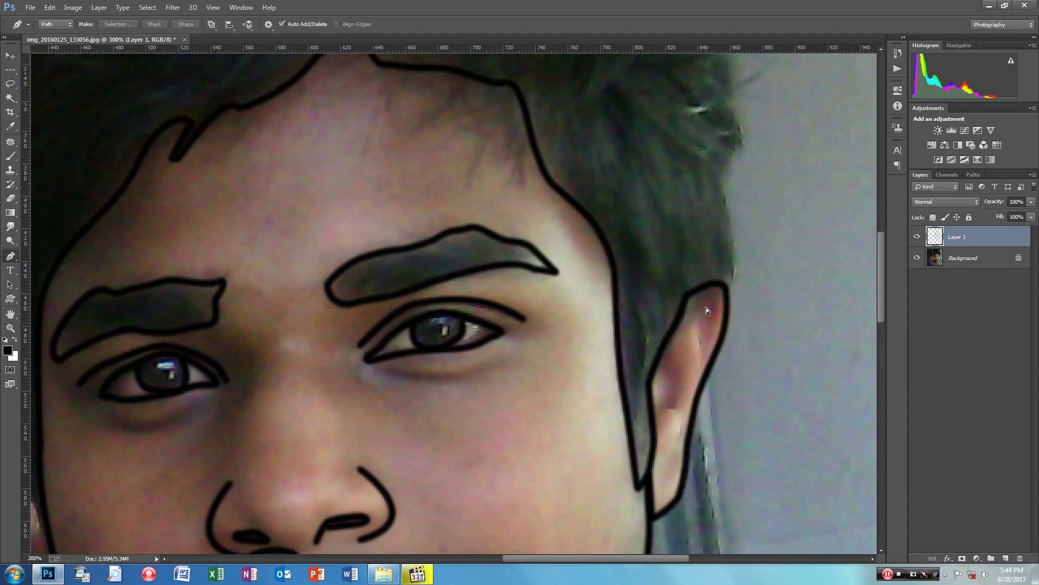
Trace the hair outline from the ear top up the side and around the spiky tip.
key(ctrl+minus)
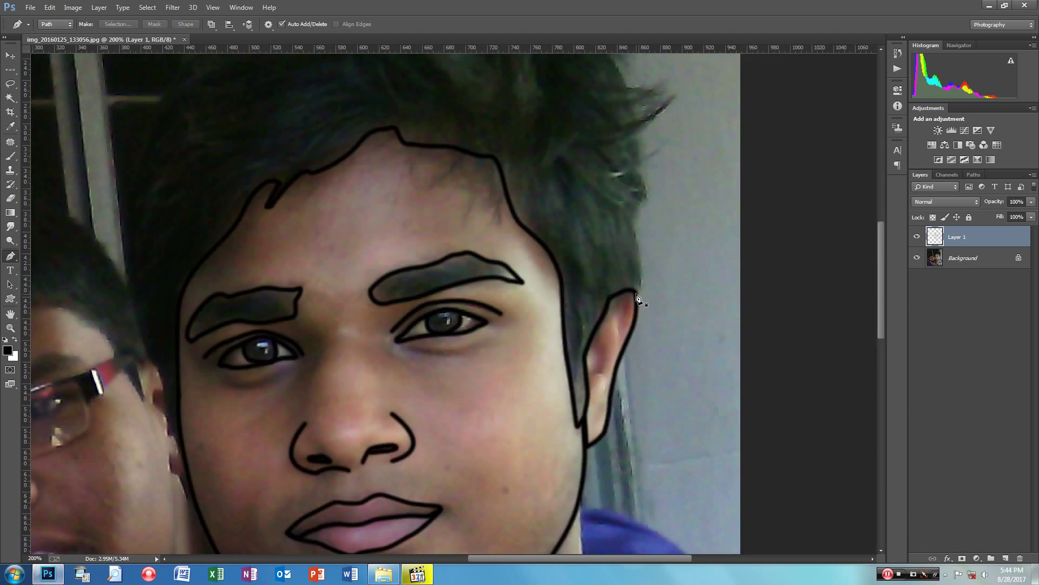
click(638, 294)
mouse_move(639, 250)
mouse_down()
mouse_move(632, 220)
mouse_move(646, 180)
mouse_up()
mouse_move(641, 167)
mouse_down()
mouse_move(638, 124)
mouse_move(673, 98)
mouse_move(636, 84)
mouse_up()
mouse_move(647, 124)
mouse_down()
mouse_move(661, 306)
mouse_move(673, 337)
mouse_up()
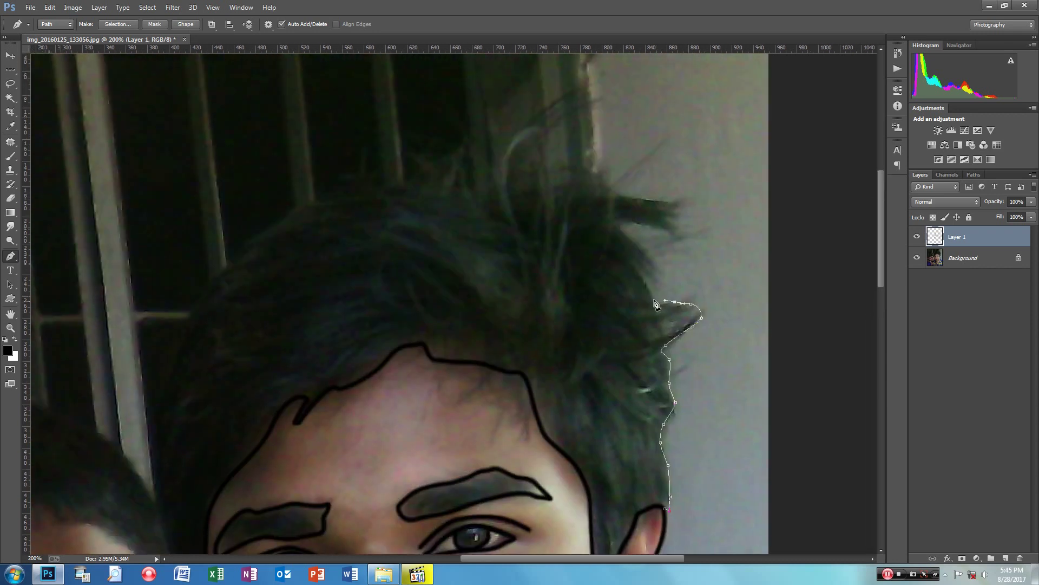
click(645, 283)
click(639, 269)
mouse_move(641, 248)
mouse_down()
mouse_move(673, 218)
mouse_move(663, 203)
mouse_up()
click(626, 221)
click(641, 197)
Continue the hair path left across the top, following the tuft.
drag(597, 178, 583, 176)
click(562, 180)
click(552, 171)
click(547, 153)
click(527, 167)
click(517, 185)
drag(504, 171, 496, 171)
click(461, 184)
drag(410, 190, 292, 211)
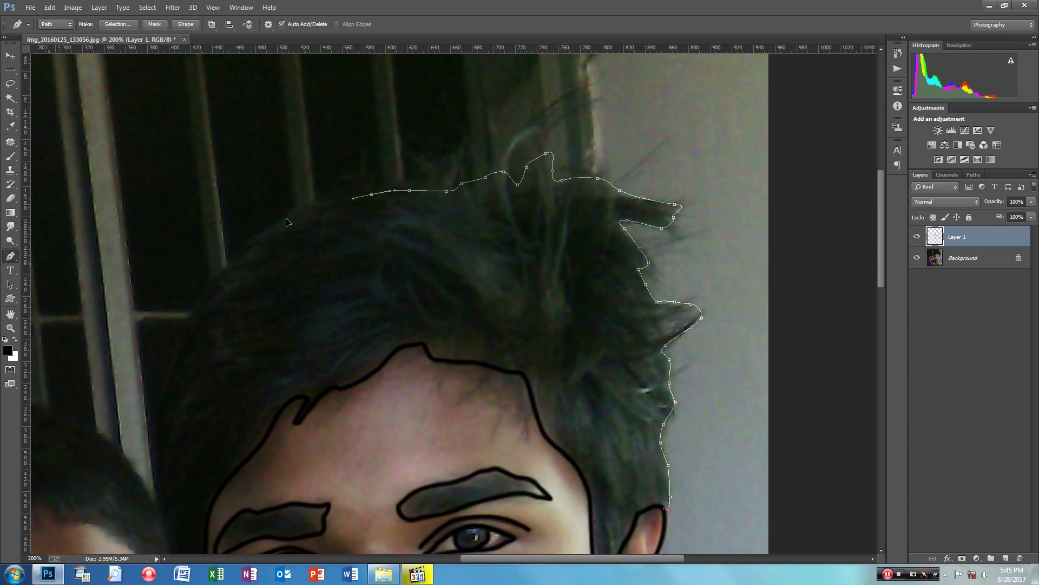
Extend the hair path down the left edge of the hair to the cheek.
mouse_move(264, 274)
mouse_down()
mouse_move(370, 231)
mouse_move(354, 225)
mouse_up()
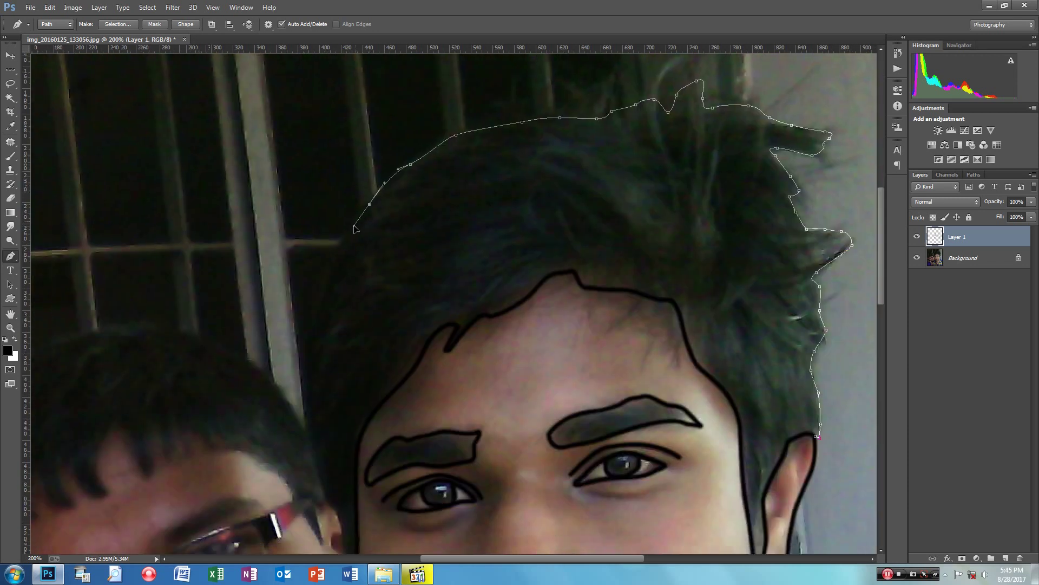
drag(336, 267, 330, 283)
drag(367, 342, 377, 249)
drag(321, 264, 318, 286)
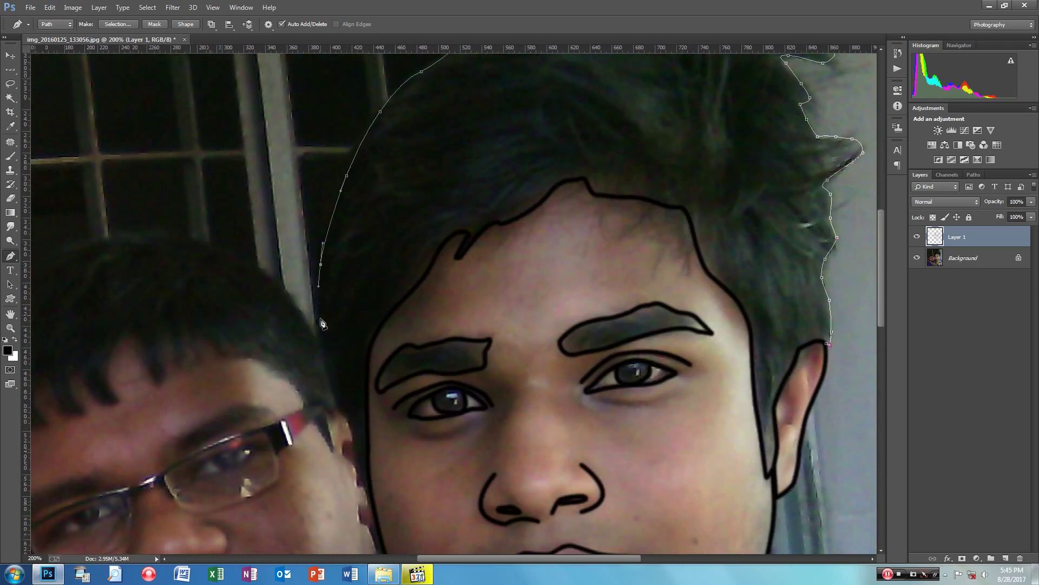
drag(321, 324, 324, 342)
drag(336, 405, 341, 415)
drag(357, 470, 376, 511)
Stroke the hair path in black, delete it, and return the view to 200%.
right_click(388, 266)
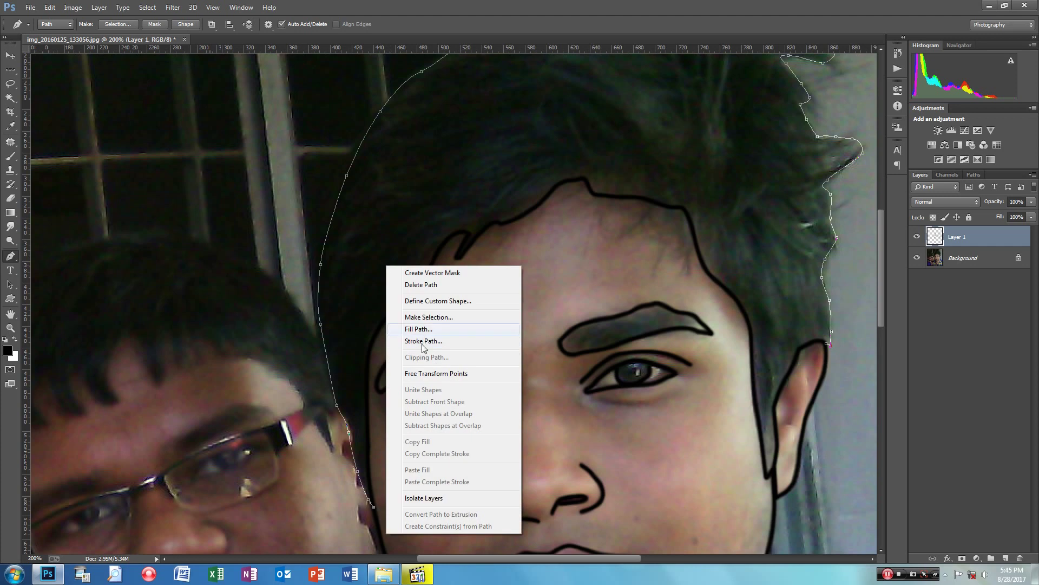
click(412, 344)
click(592, 193)
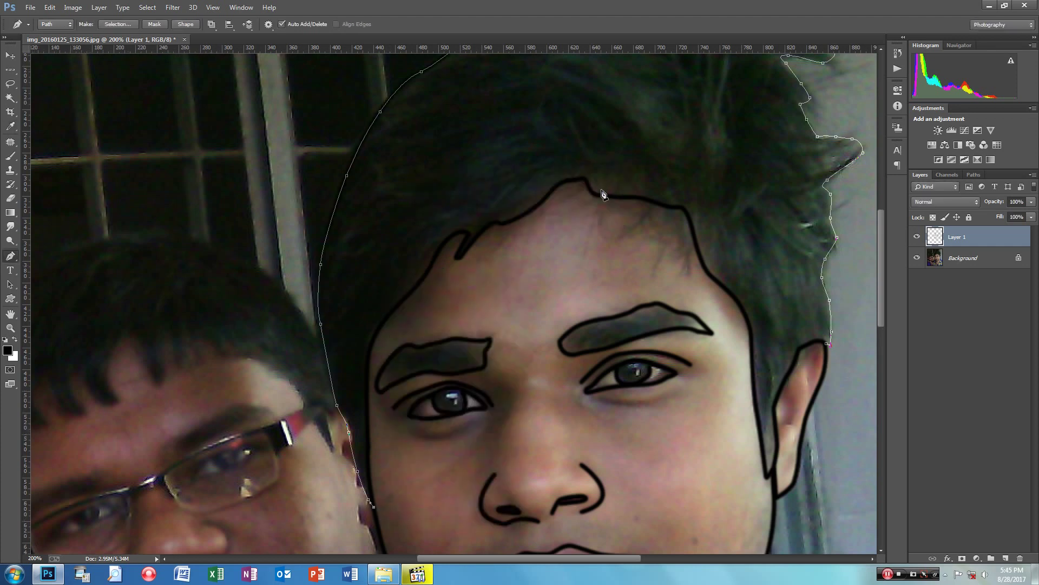
right_click(550, 142)
click(576, 163)
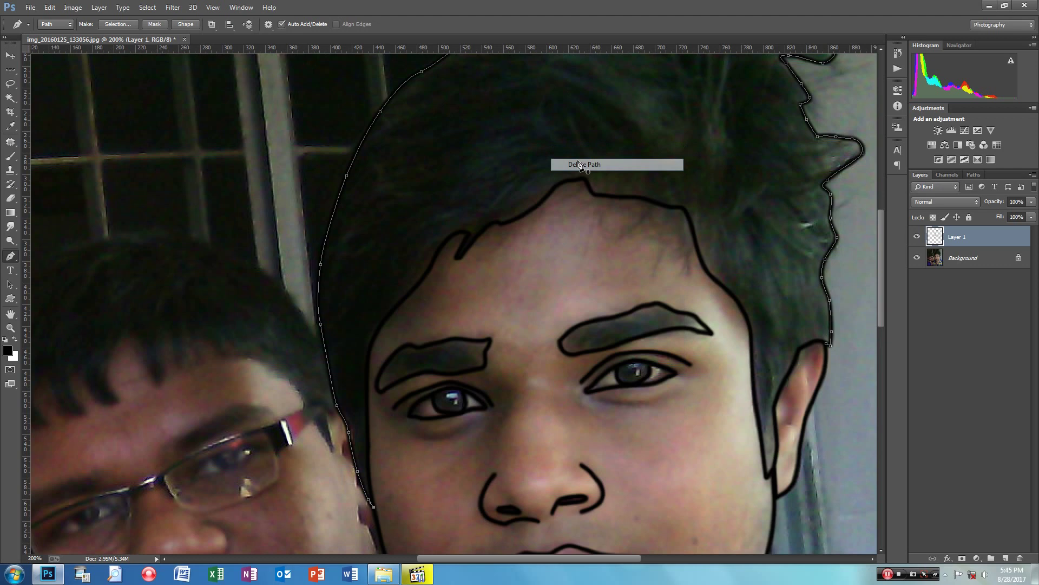
key(ctrl+0)
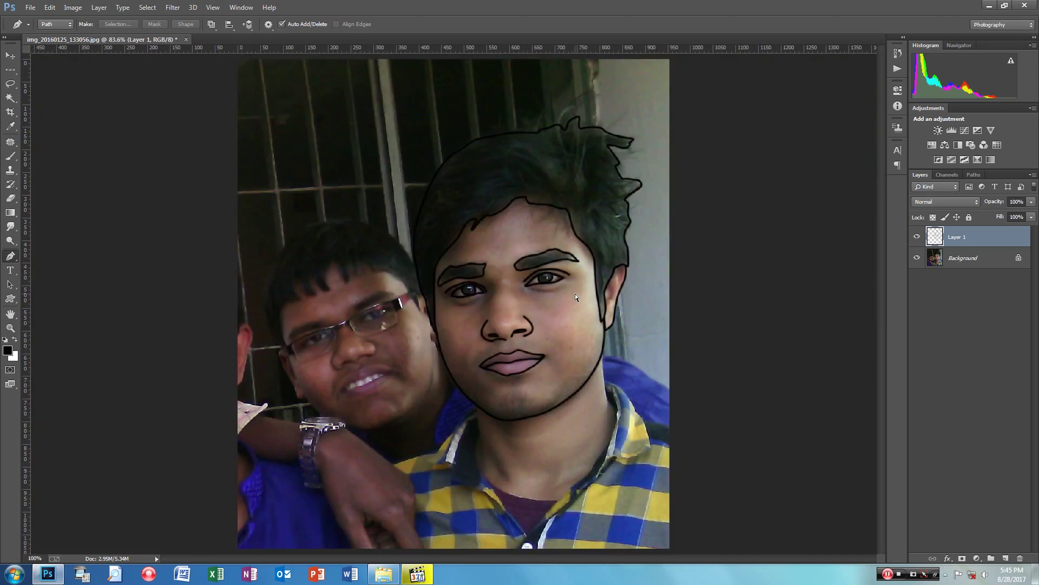
key(ctrl+plus)
key(ctrl+plus)
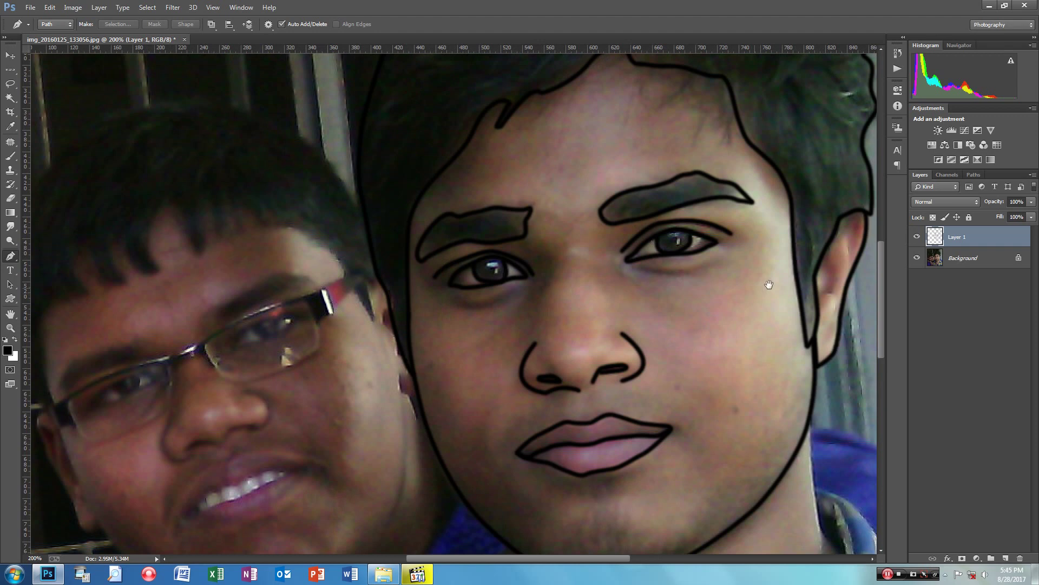
Stroke a short black line on the ear and delete its guide path.
drag(769, 284, 568, 271)
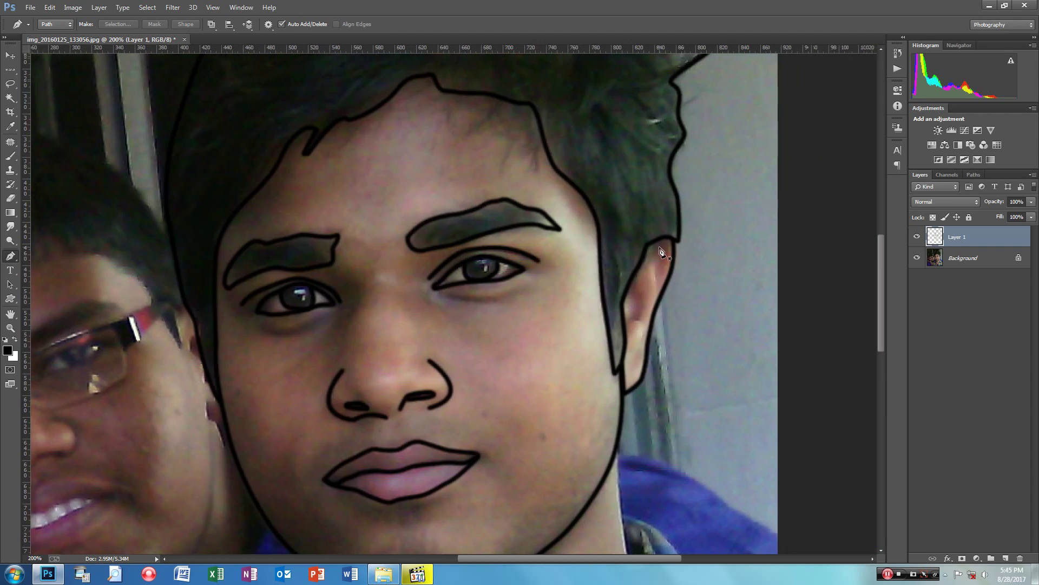
drag(658, 277, 655, 289)
right_click(655, 273)
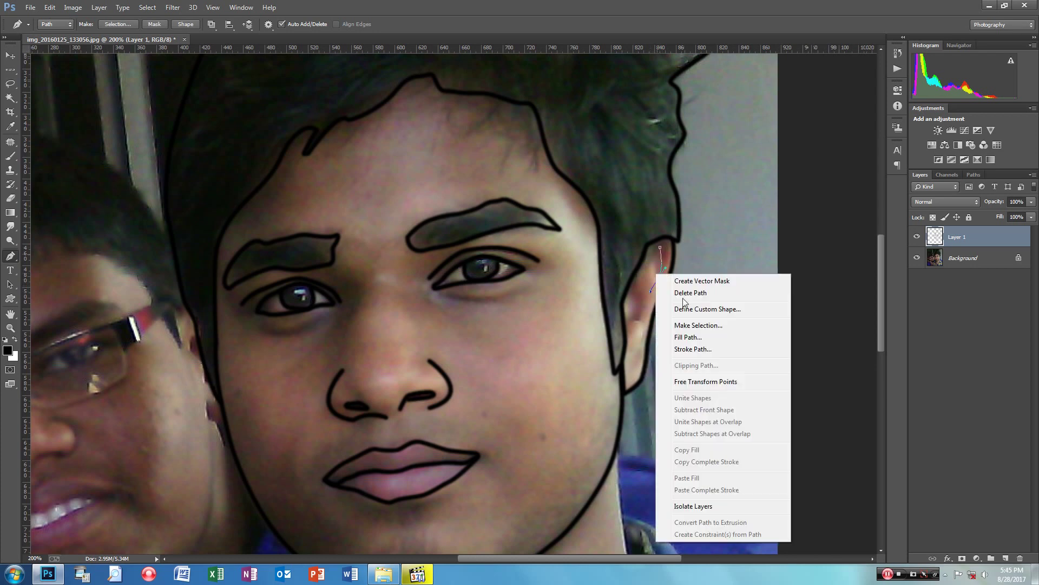
click(691, 348)
click(595, 196)
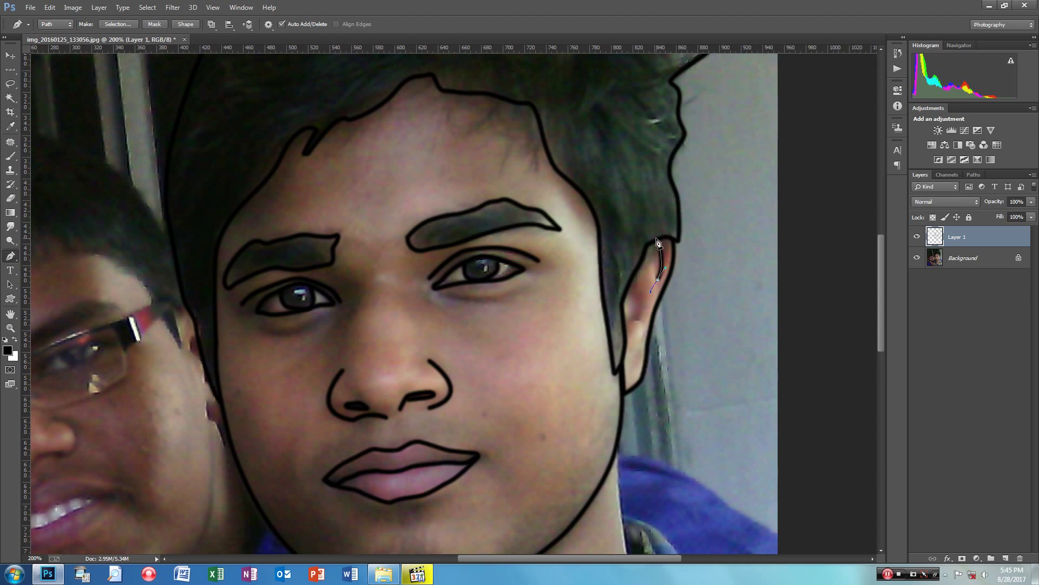
right_click(658, 242)
click(672, 258)
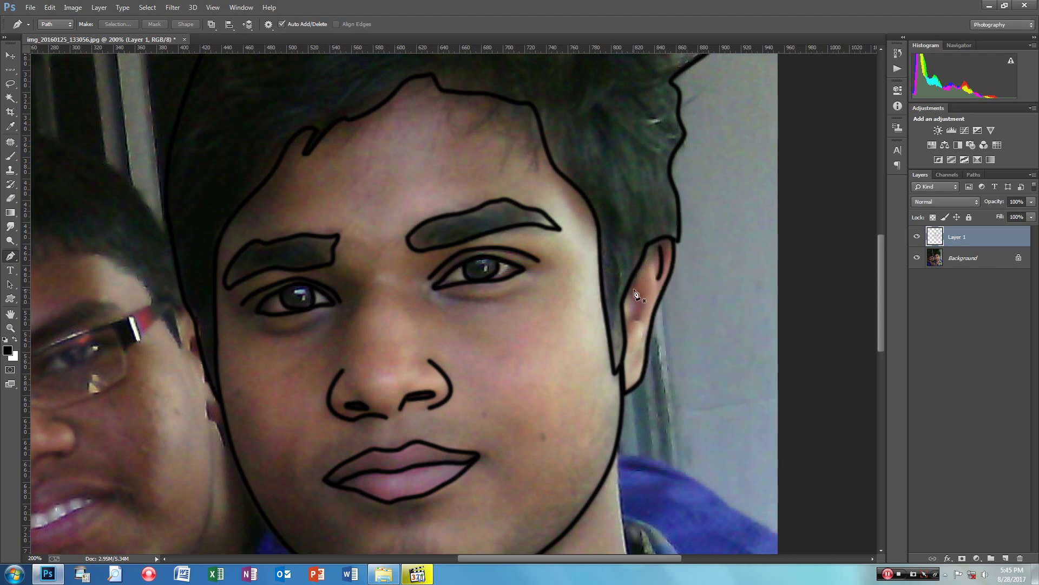
Stroke a second black curve inside the ear and delete its guide path.
click(634, 289)
drag(640, 318, 636, 323)
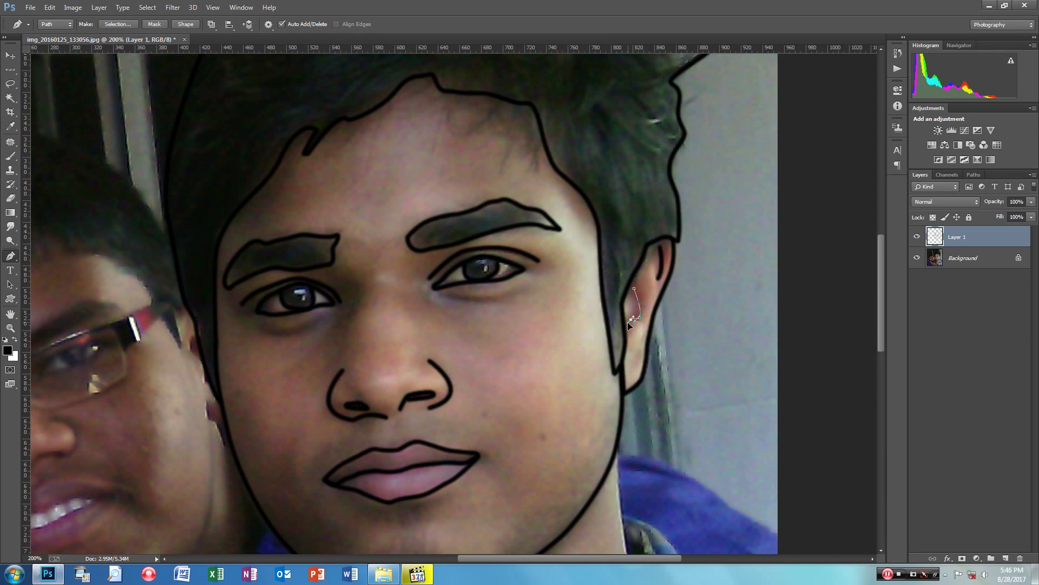
drag(628, 321, 636, 308)
right_click(637, 307)
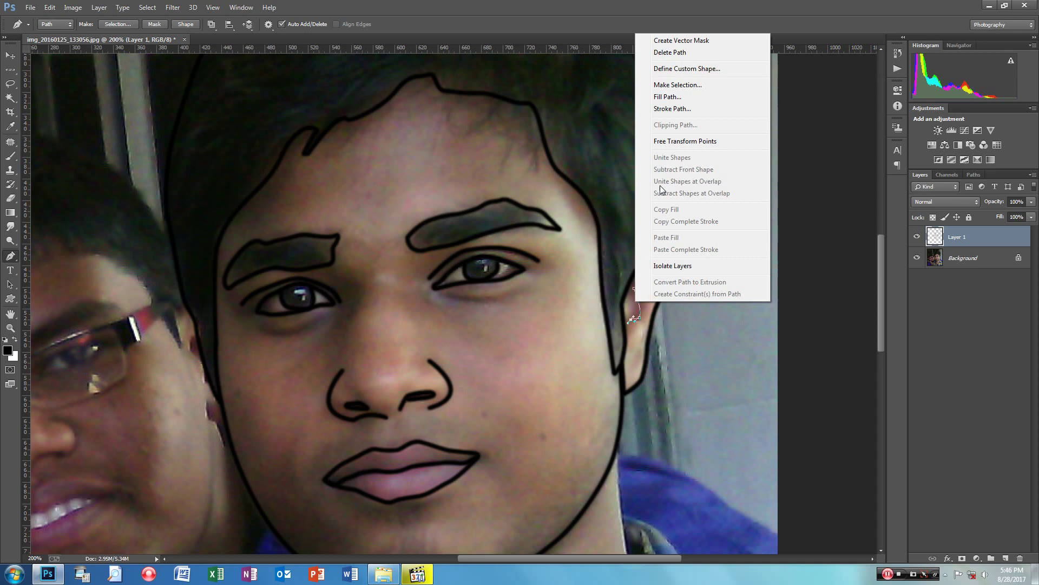
click(674, 109)
click(593, 193)
right_click(603, 278)
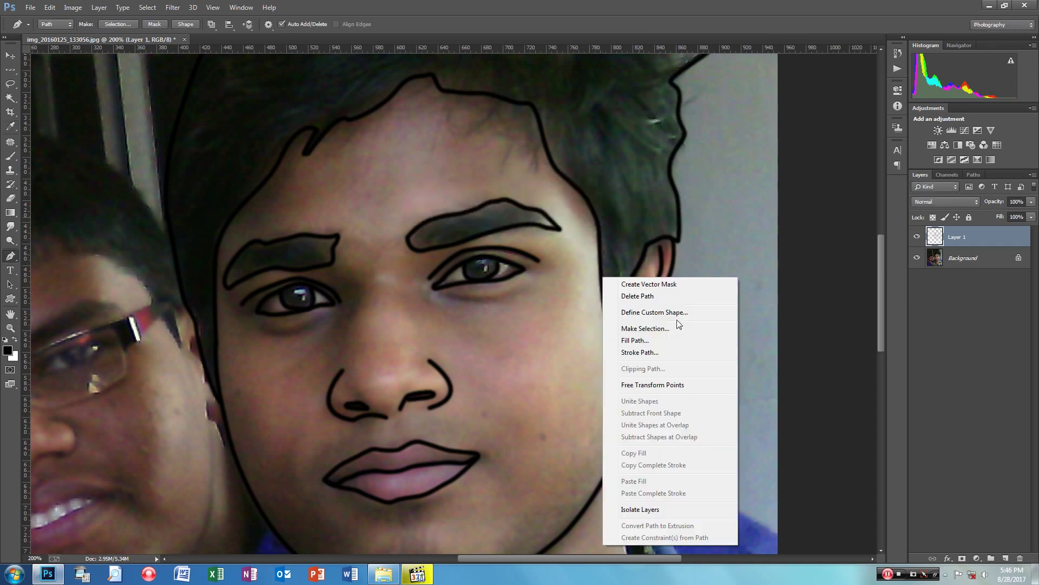
click(637, 296)
drag(554, 378, 572, 248)
scroll(572, 249, down, 5)
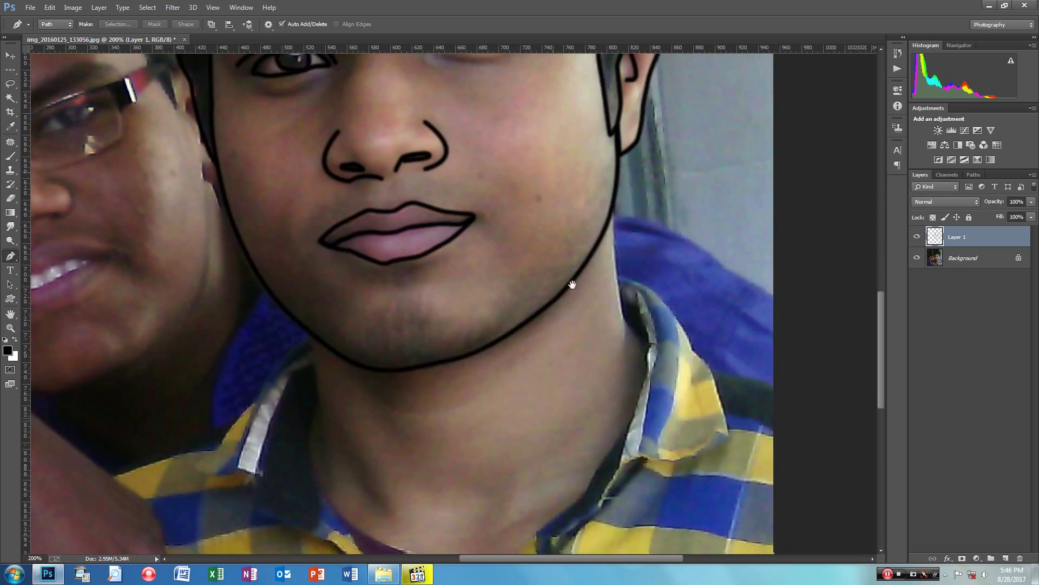
Stroke a black line from the right side of the jaw down toward the collar.
scroll(557, 301, down, 3)
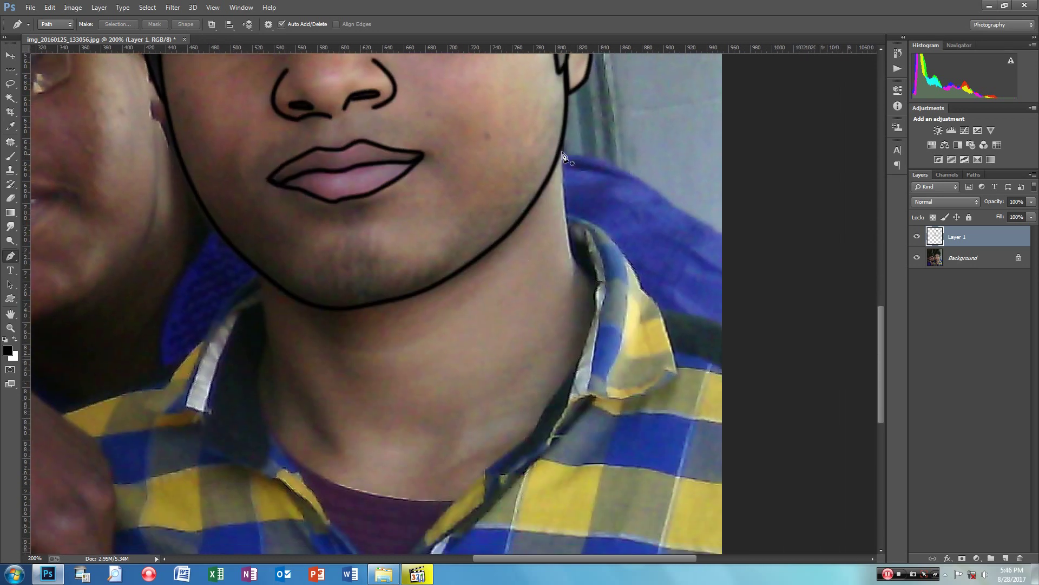
click(561, 150)
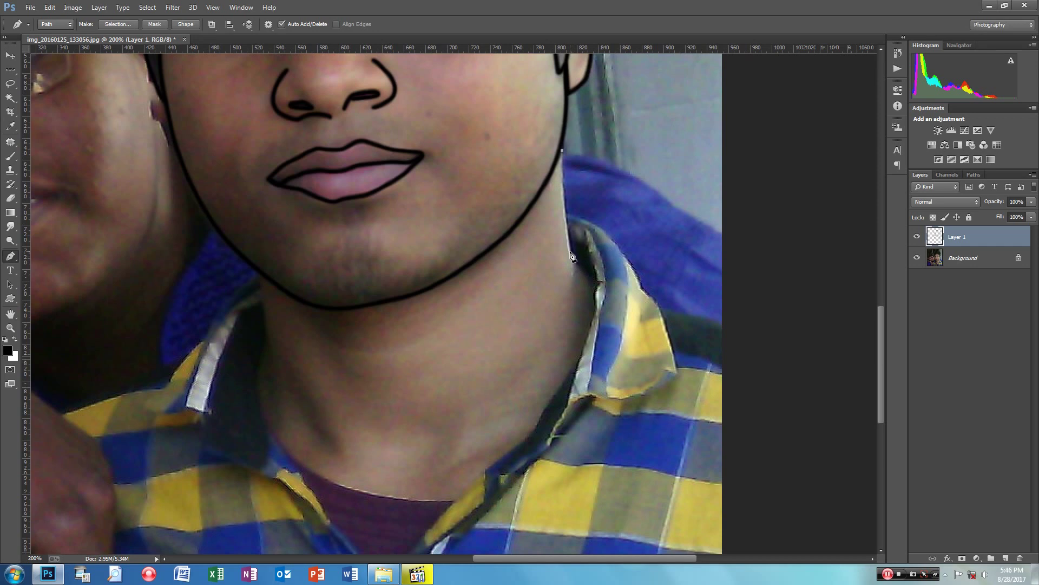
drag(571, 256, 597, 291)
right_click(580, 238)
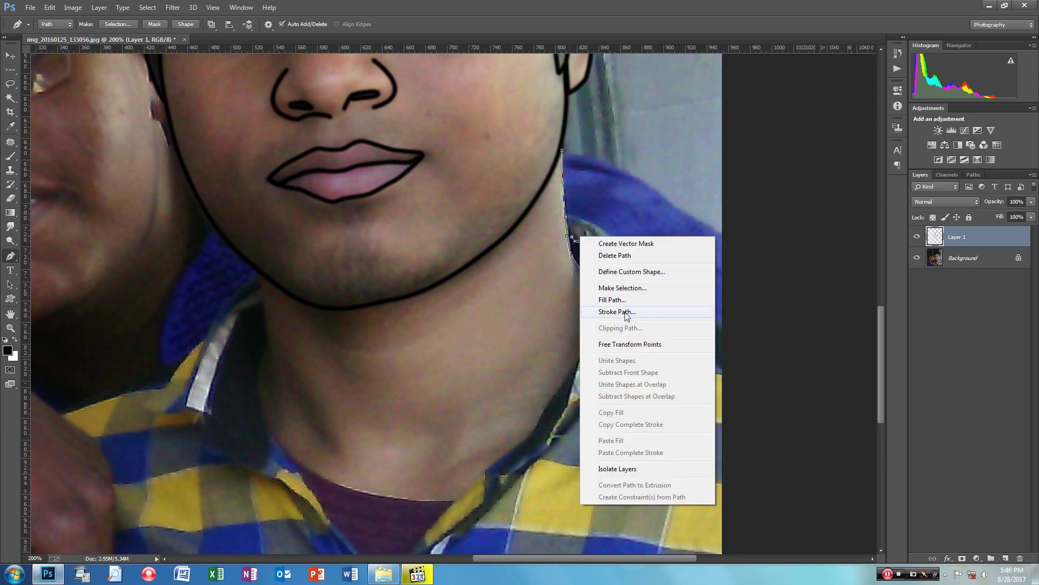
click(624, 312)
click(595, 194)
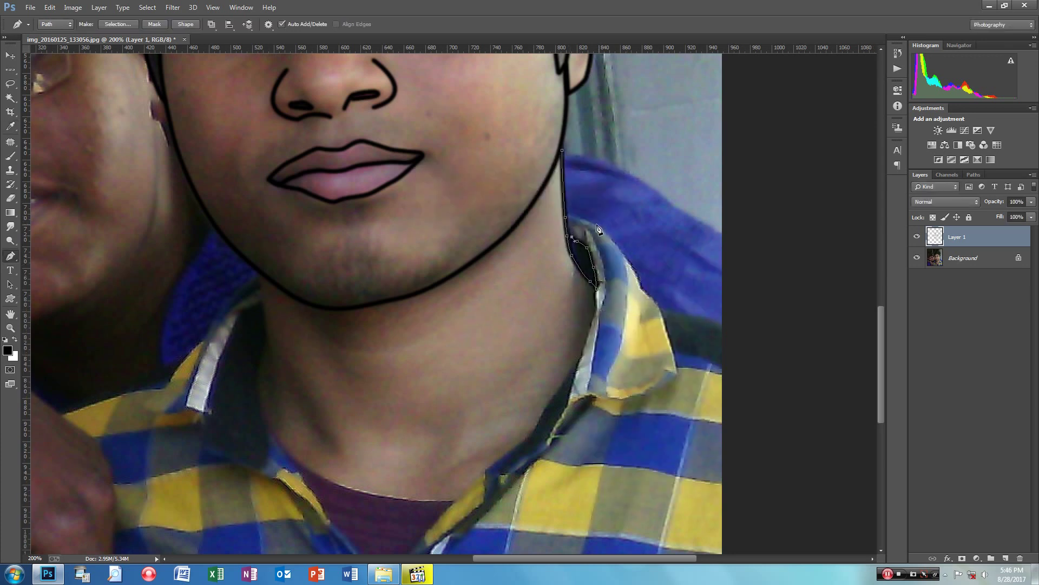
right_click(603, 219)
click(617, 243)
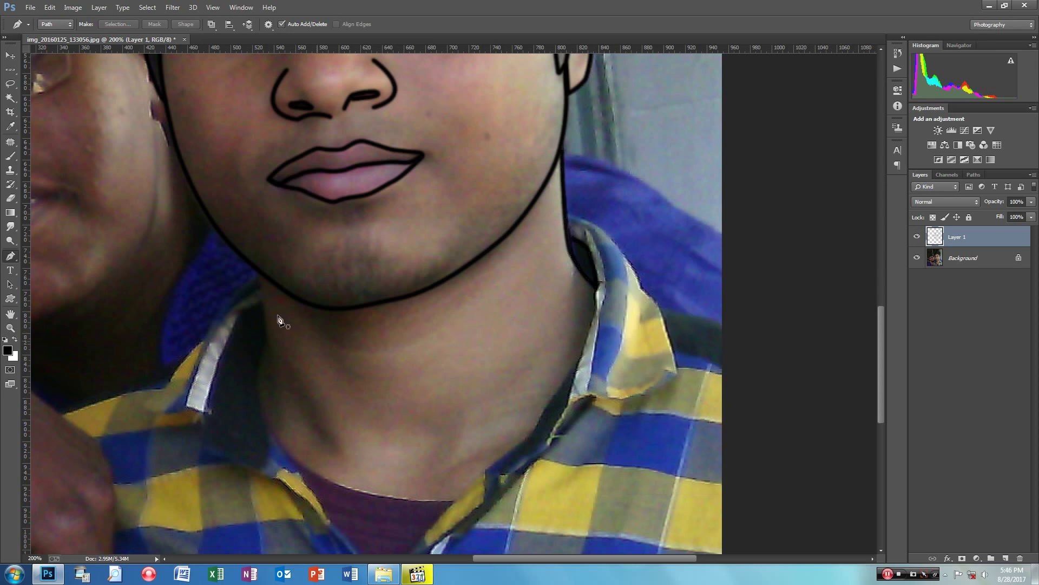
Stroke a black line down the left side of the neck and delete its path.
click(257, 271)
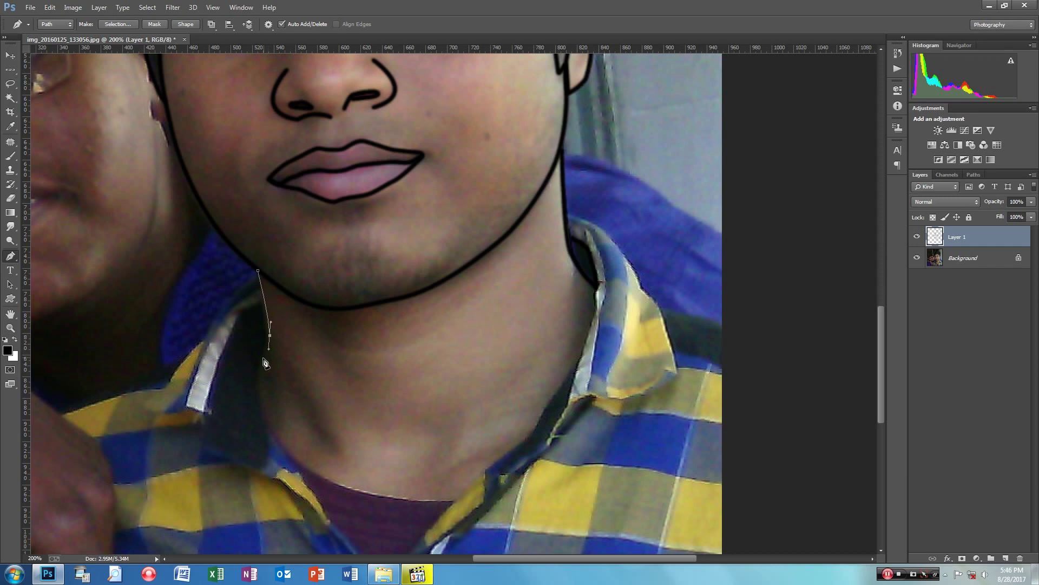
drag(265, 345, 269, 348)
right_click(267, 339)
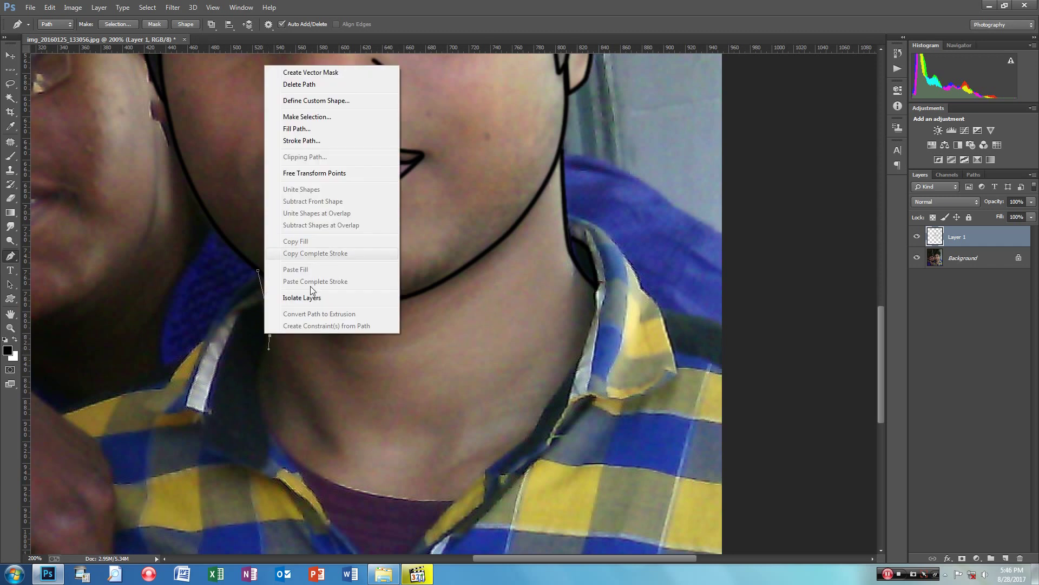
click(390, 142)
key(Return)
right_click(289, 303)
click(314, 53)
mouse_move(319, 338)
mouse_down()
mouse_move(434, 278)
mouse_move(453, 239)
mouse_move(388, 205)
mouse_up()
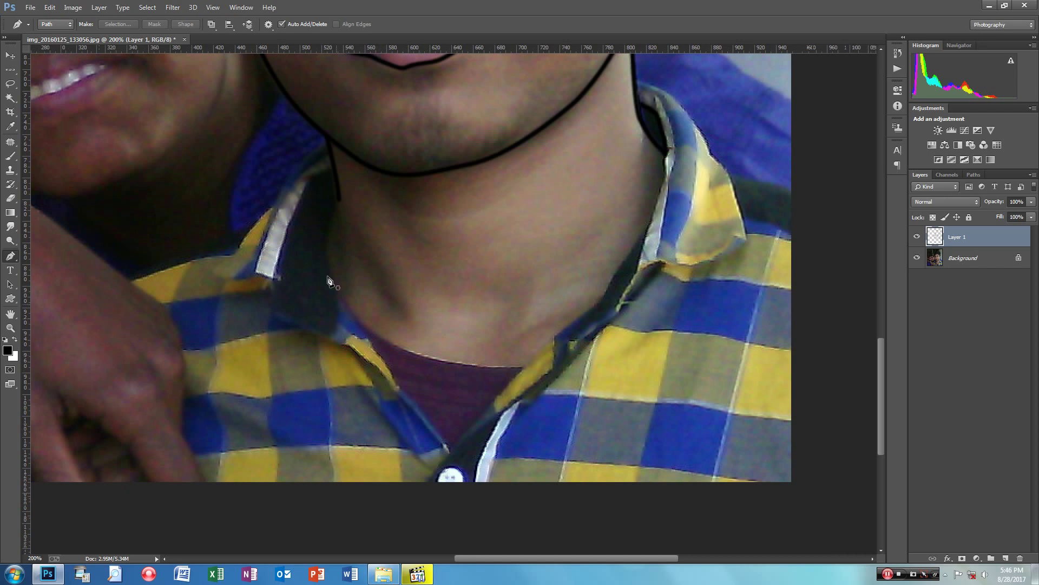
Pen-trace a path down the right collar's outer edge to its tip.
drag(550, 244, 469, 186)
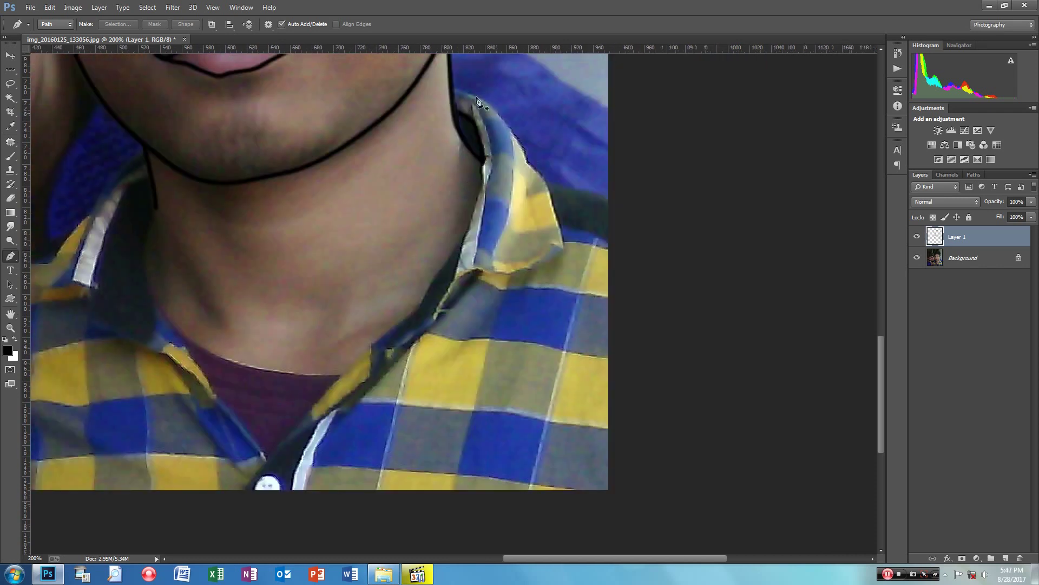
click(454, 89)
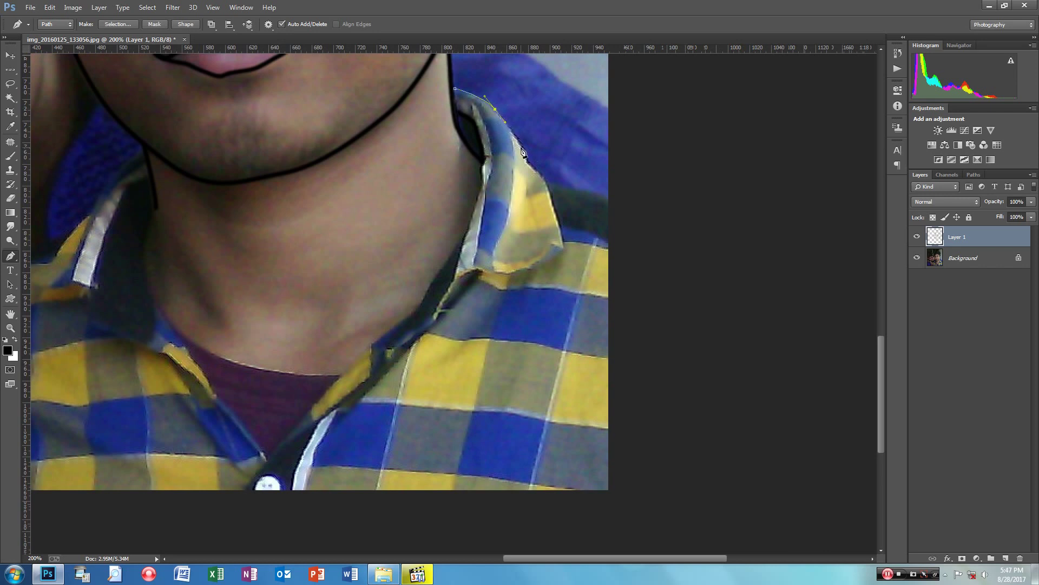
drag(523, 147, 525, 161)
click(558, 220)
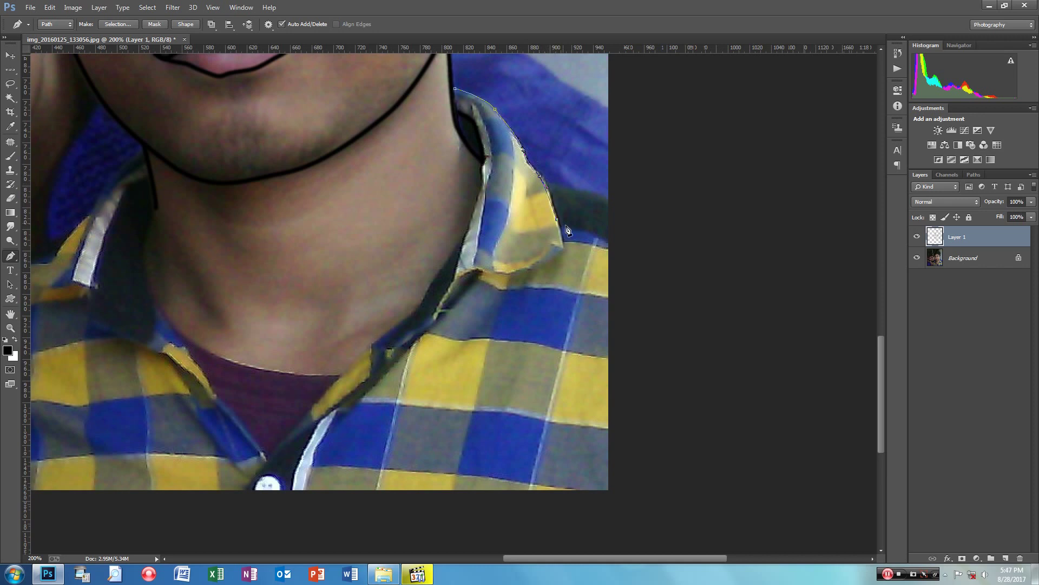
click(612, 248)
Stroke the collar path in black, delete the path, and zoom out to 100%.
right_click(616, 258)
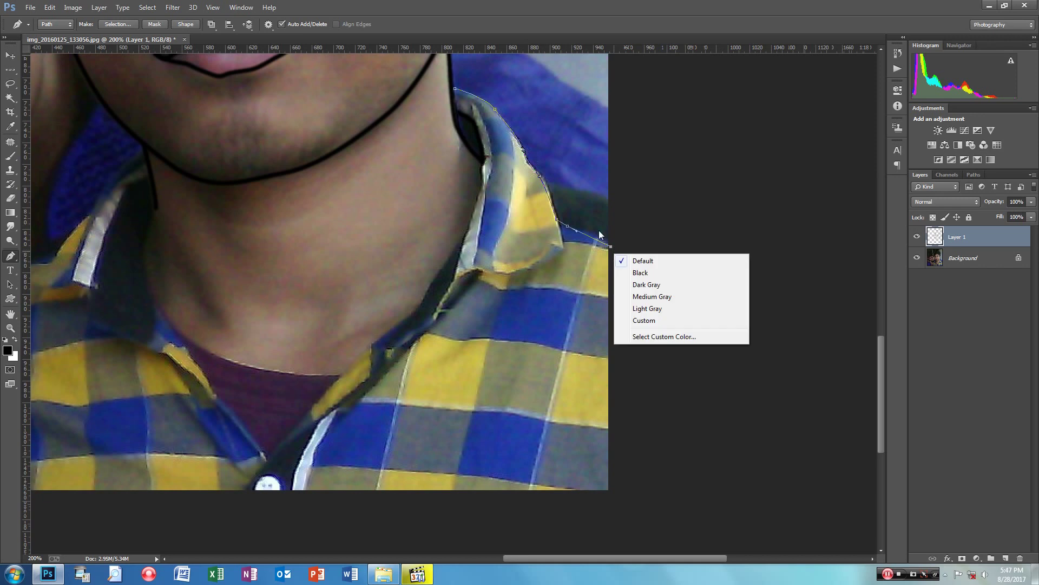
click(546, 212)
right_click(546, 209)
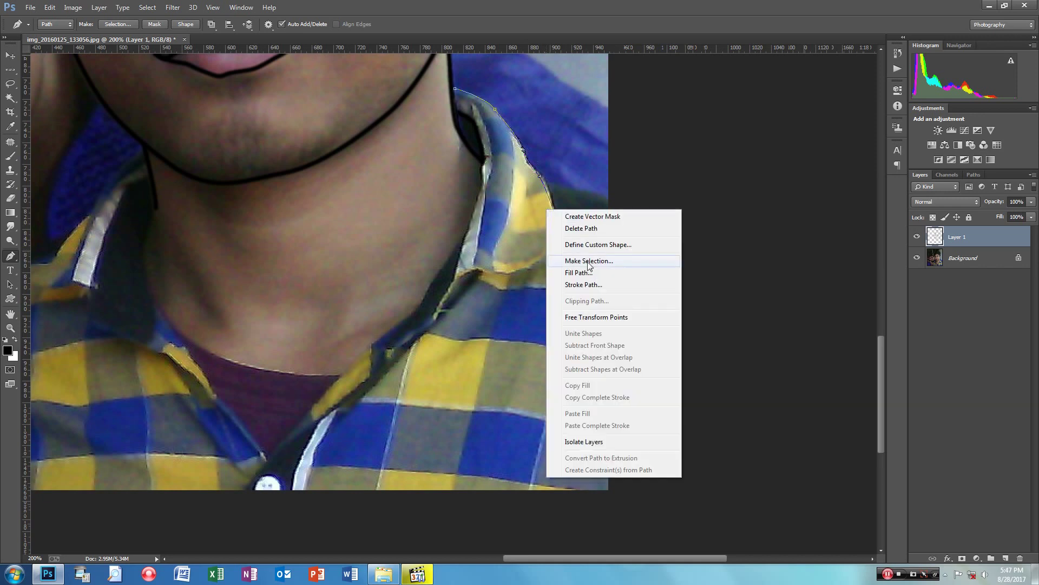
click(584, 284)
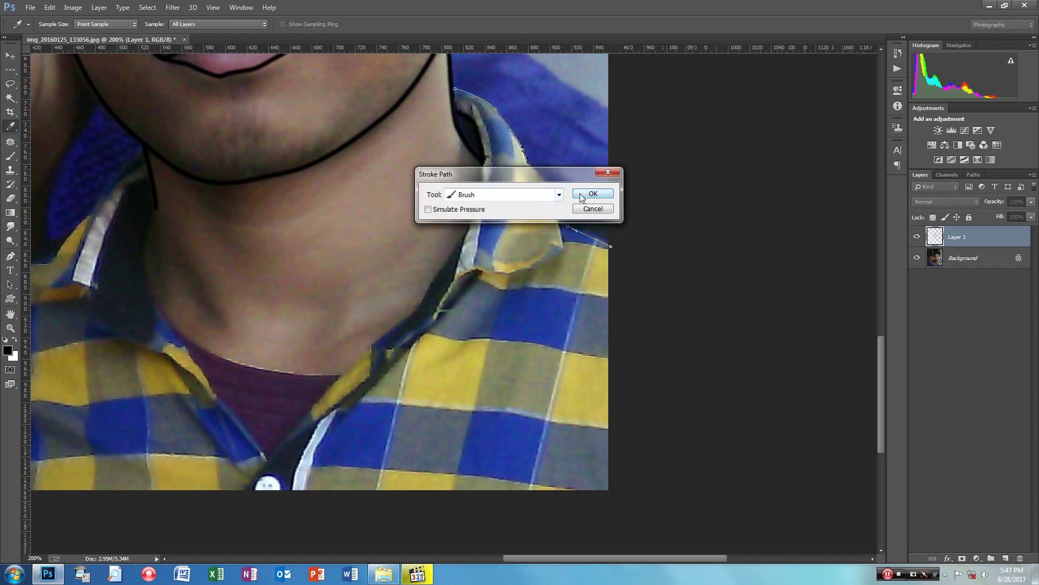
click(580, 195)
right_click(524, 173)
click(559, 194)
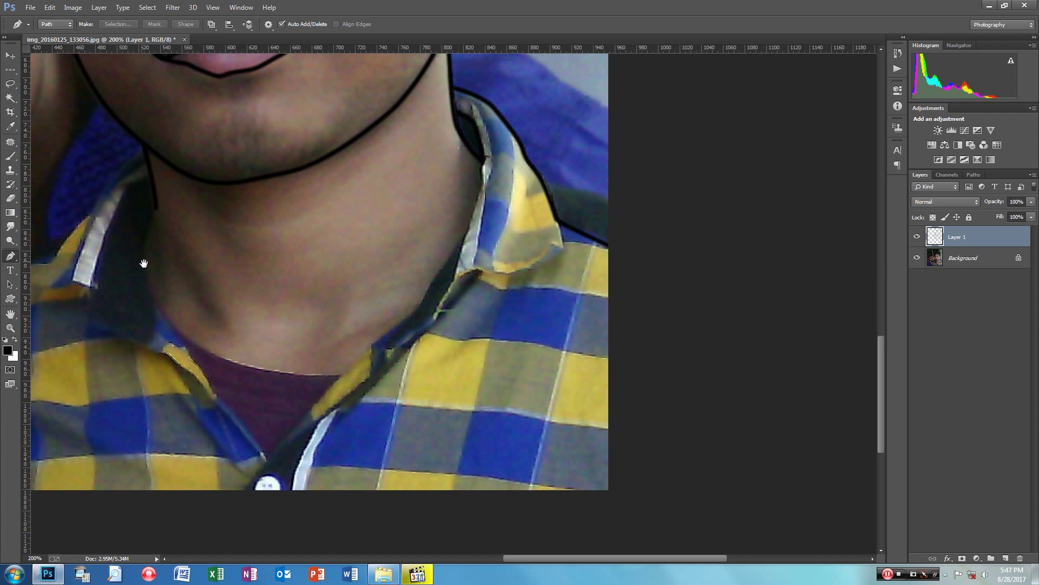
drag(144, 263, 211, 225)
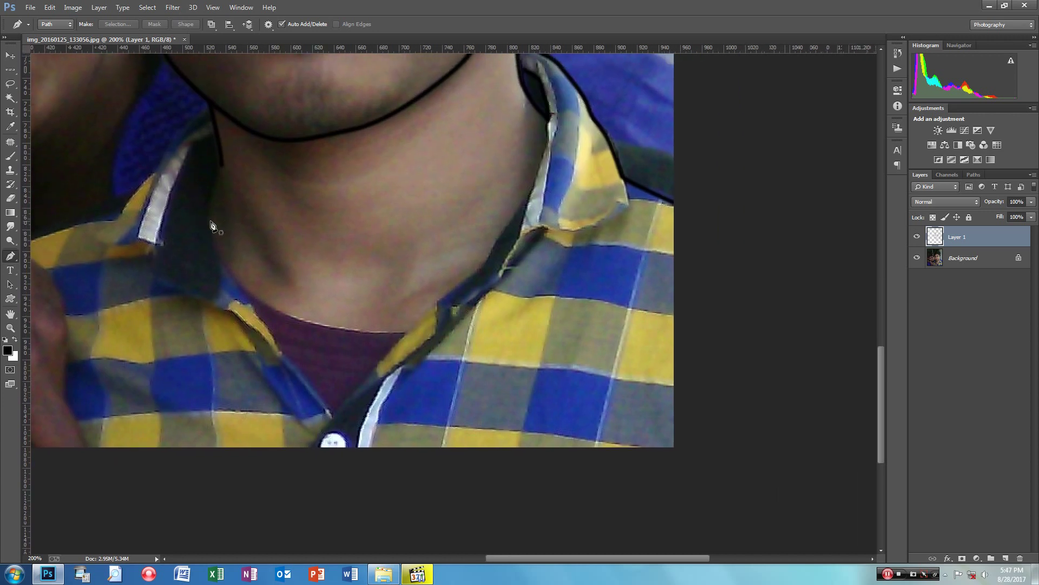
key(ctrl+minus)
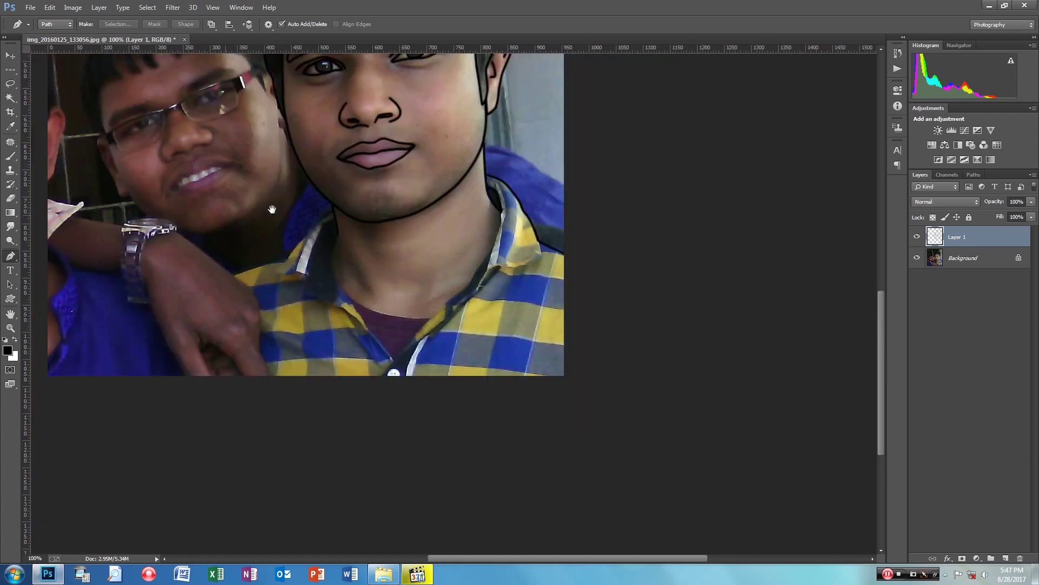
Hide the Background photo layer to check the line art, then show it again.
drag(365, 145, 326, 311)
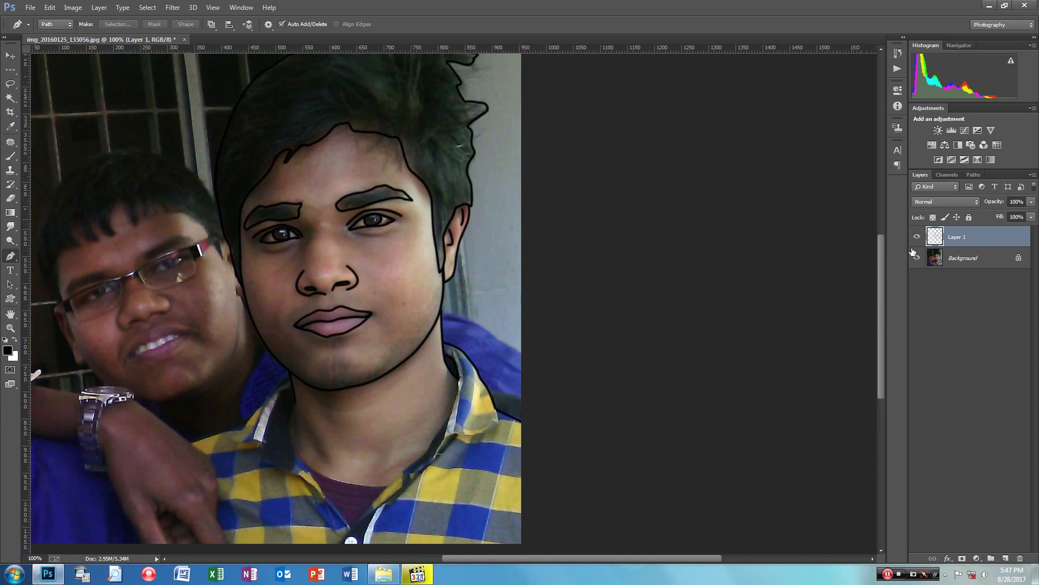
click(917, 257)
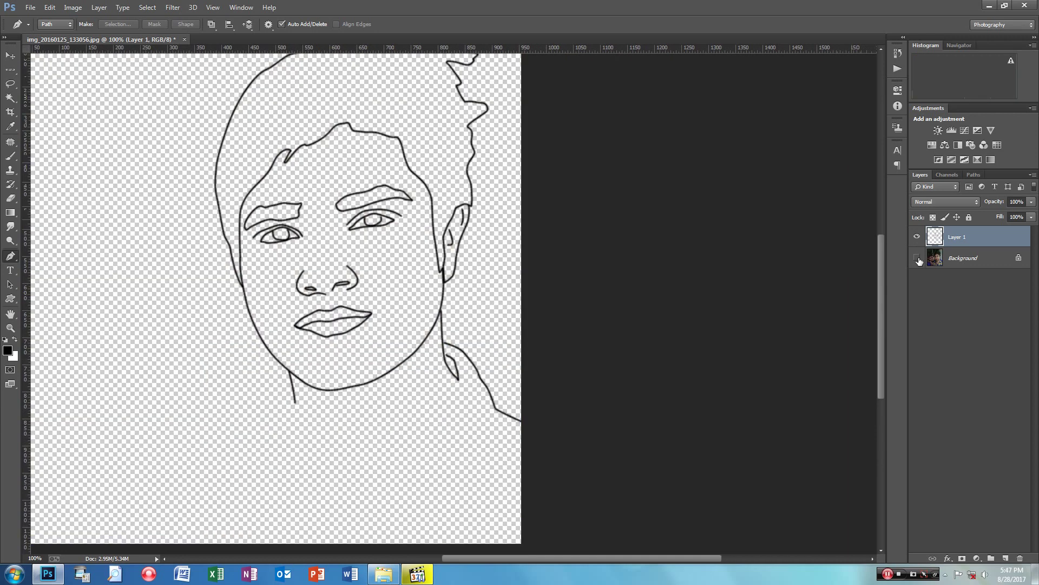
click(917, 258)
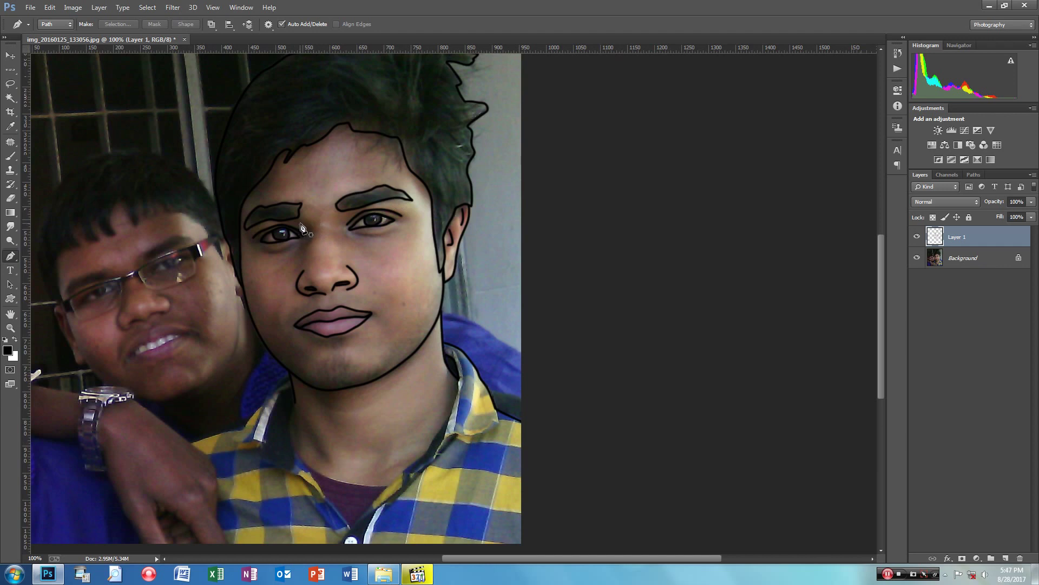
Stroke a black curve from the left eye's inner corner toward the nose, then delete its path.
click(299, 223)
drag(296, 260, 289, 270)
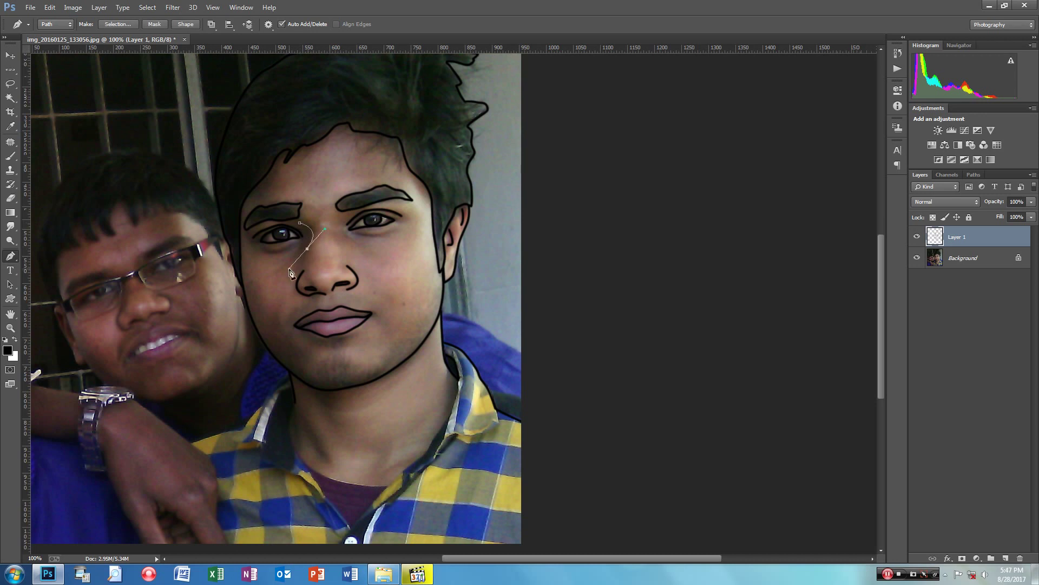
right_click(308, 229)
click(354, 323)
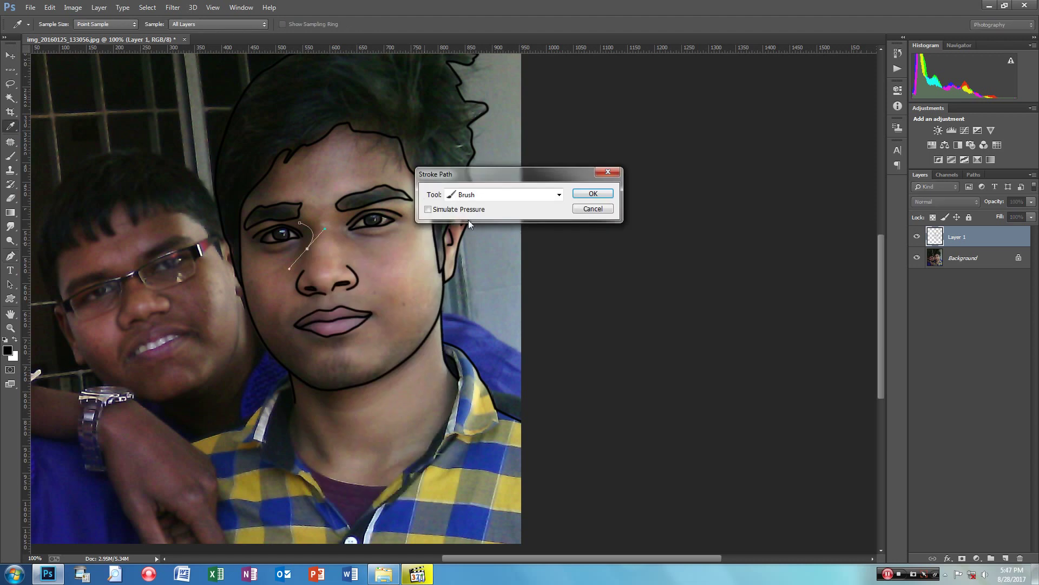
click(594, 194)
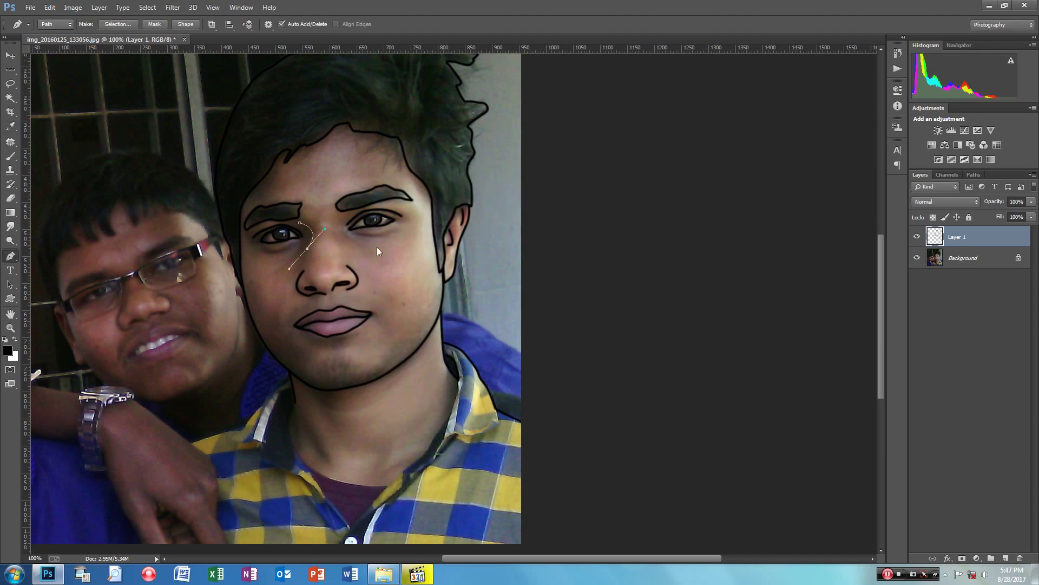
right_click(313, 243)
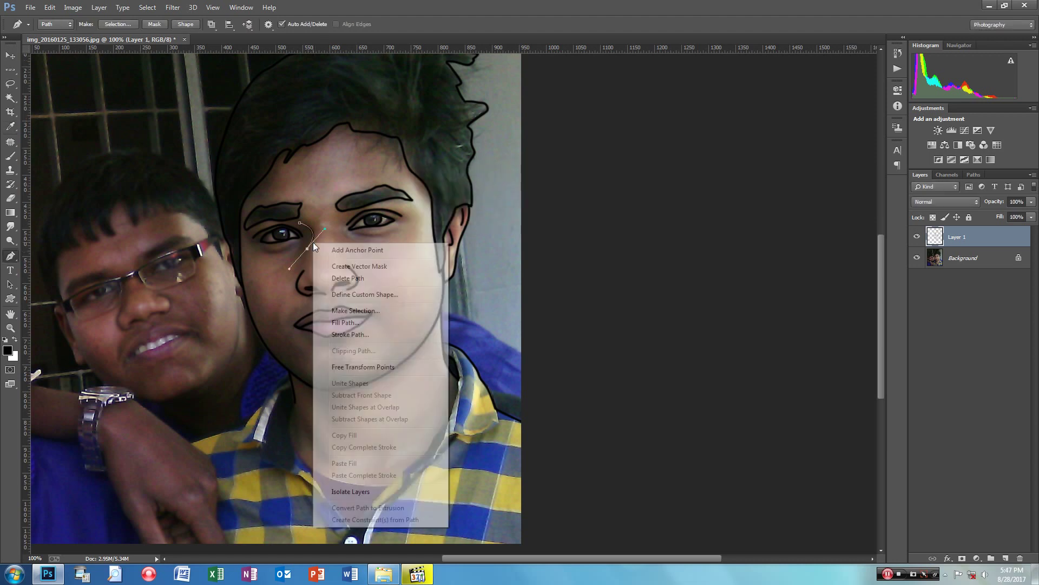
click(346, 277)
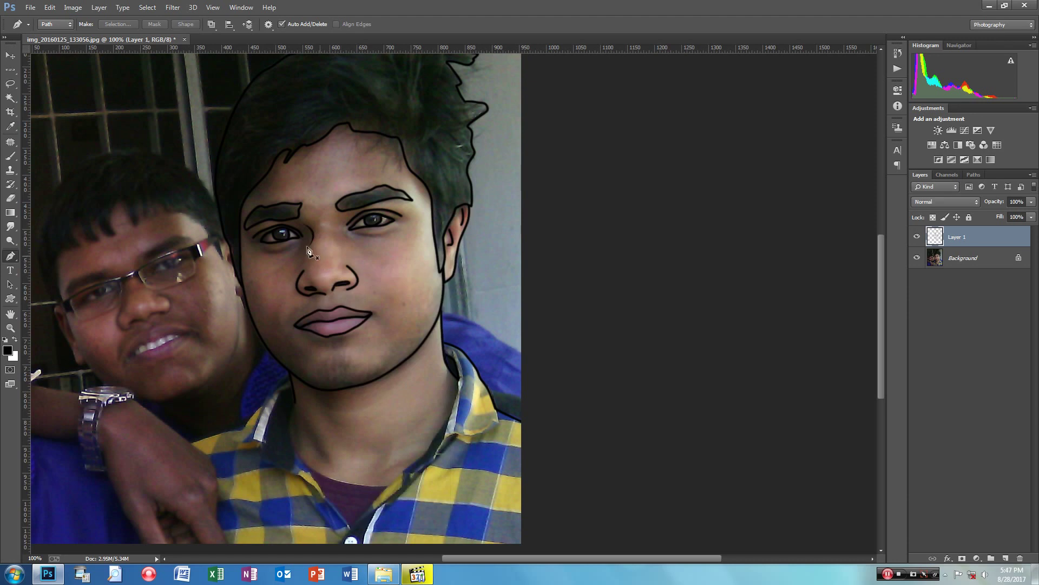
Stroke a black lower-eyelid line under the right eye and delete its path.
click(355, 234)
drag(388, 232, 389, 232)
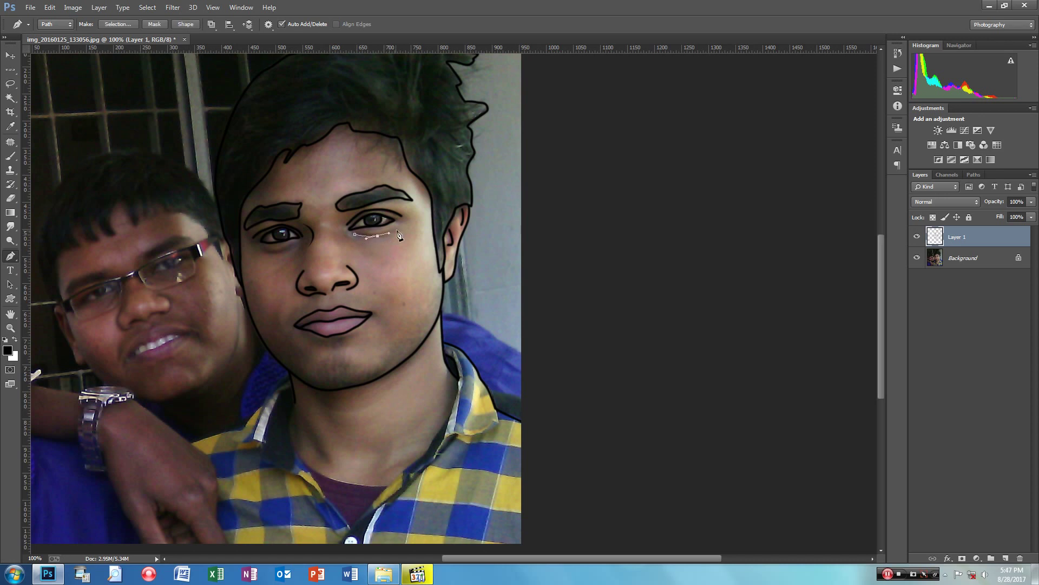
right_click(390, 233)
click(427, 308)
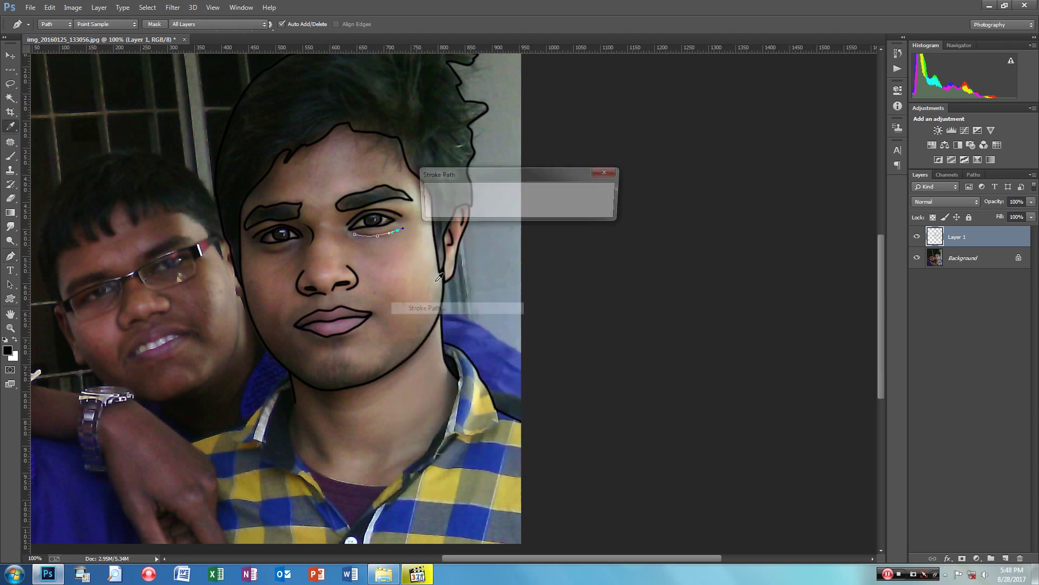
click(583, 196)
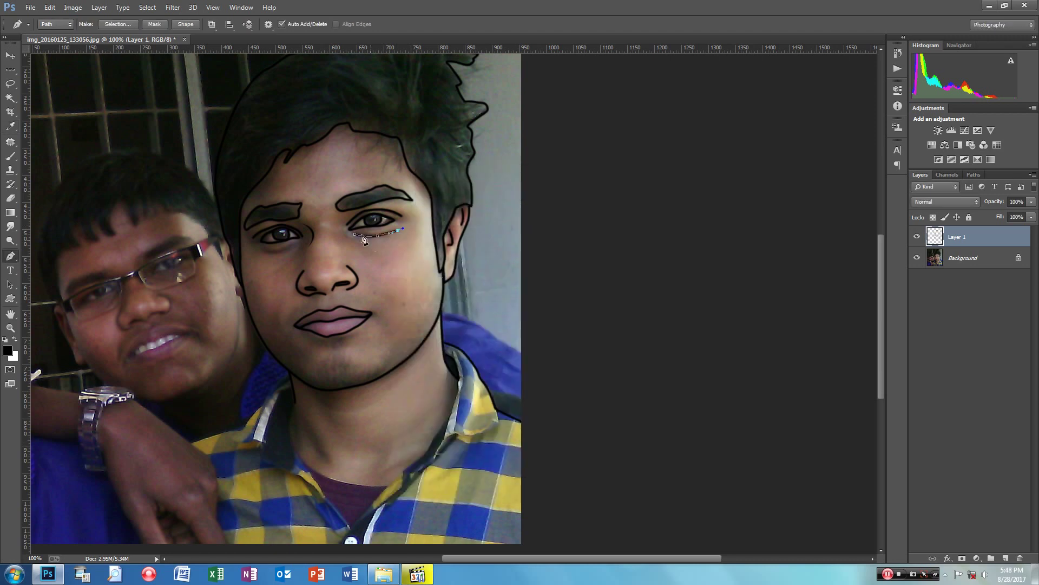
right_click(360, 230)
click(385, 249)
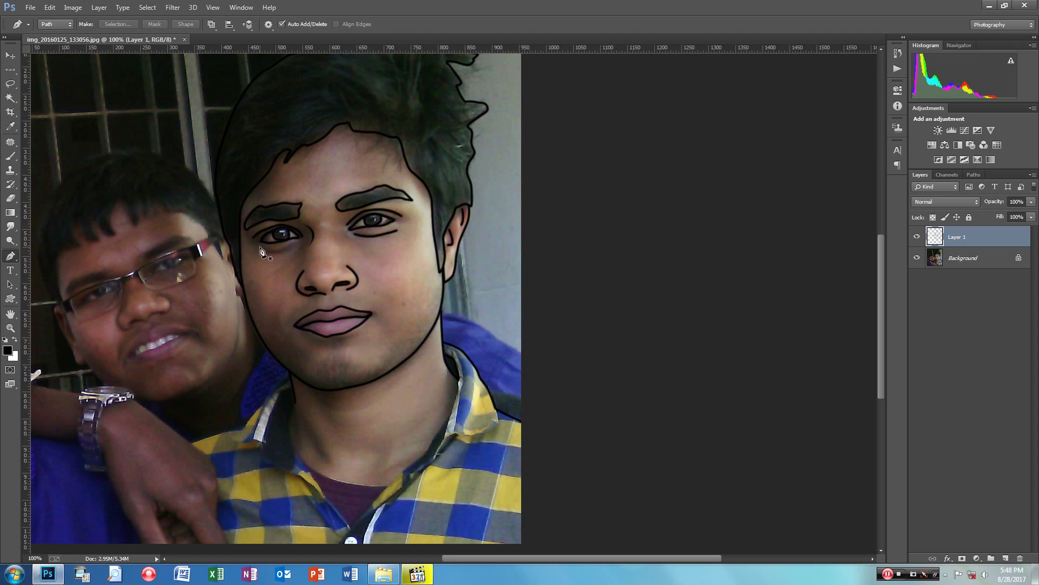
Stroke a black lower-eyelid line under the left eye and delete its path.
click(260, 247)
drag(279, 252, 305, 244)
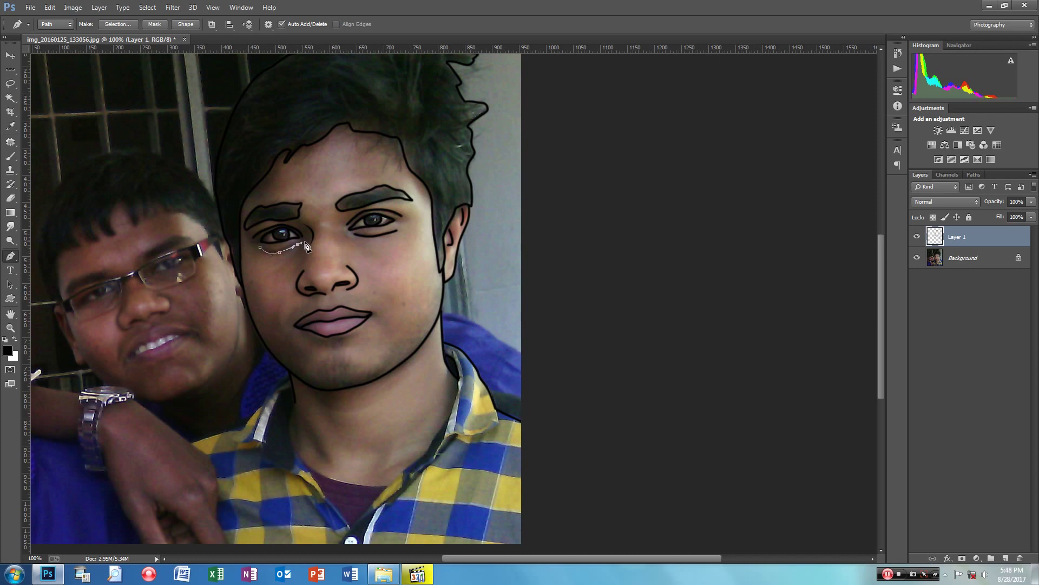
right_click(305, 246)
click(354, 323)
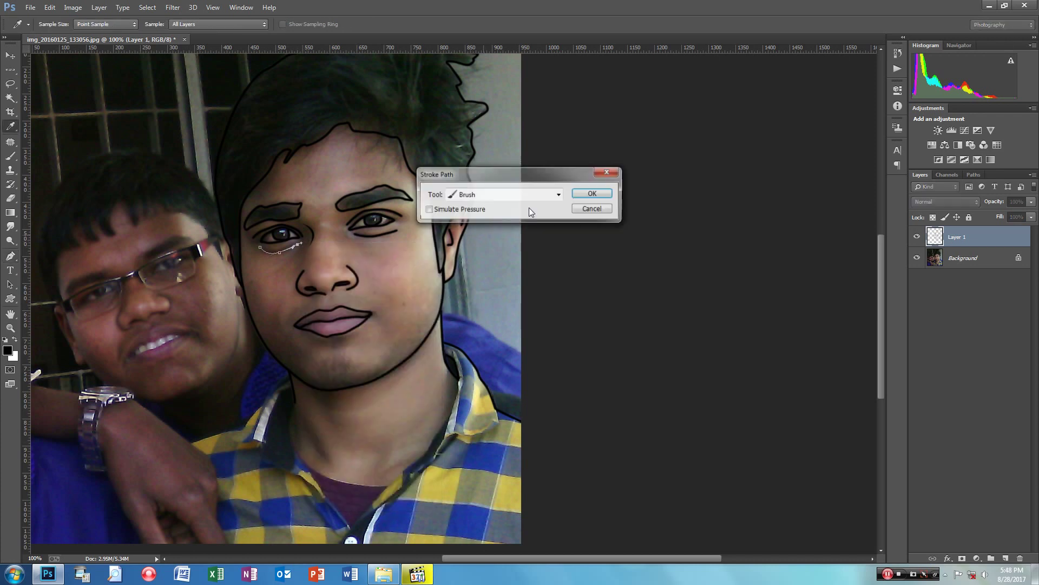
click(589, 197)
right_click(334, 250)
click(374, 270)
drag(391, 246, 452, 168)
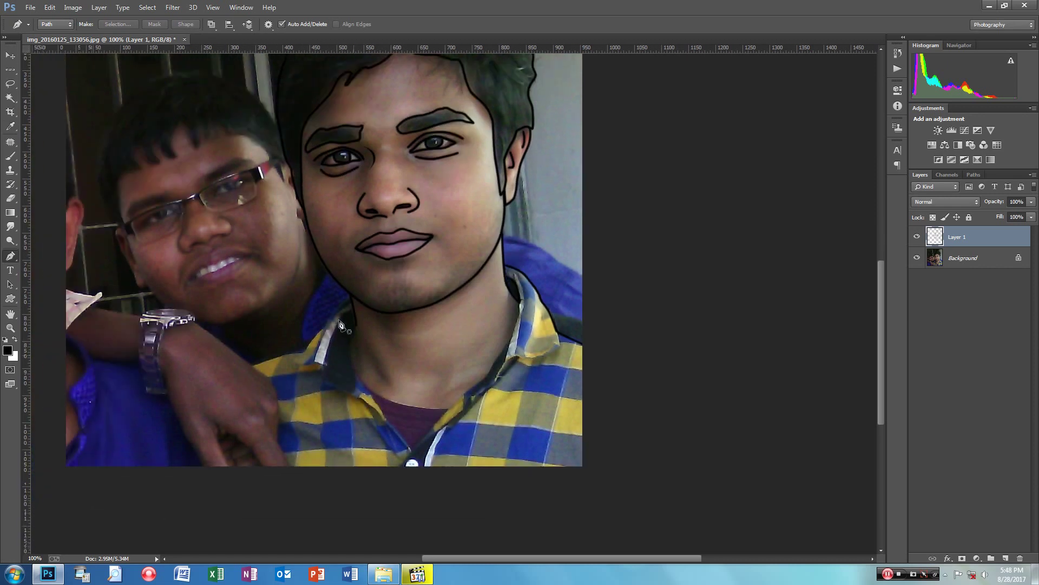
Zoom to 200% and pen-trace the left collar edge down from beside the chin.
key(ctrl+plus)
mouse_move(269, 411)
mouse_down()
mouse_move(370, 295)
mouse_move(463, 276)
mouse_up()
click(361, 156)
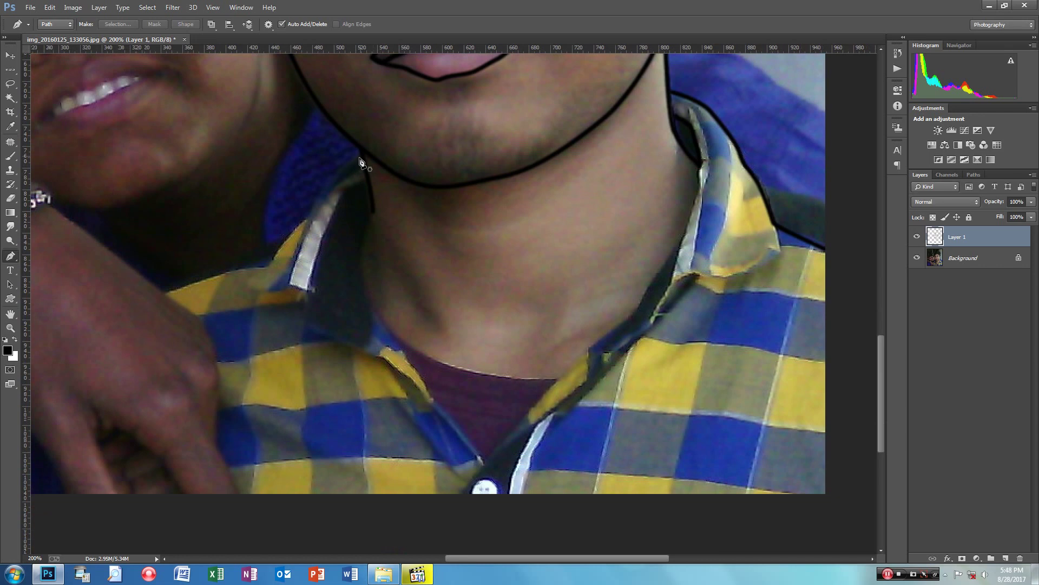
drag(320, 198, 312, 215)
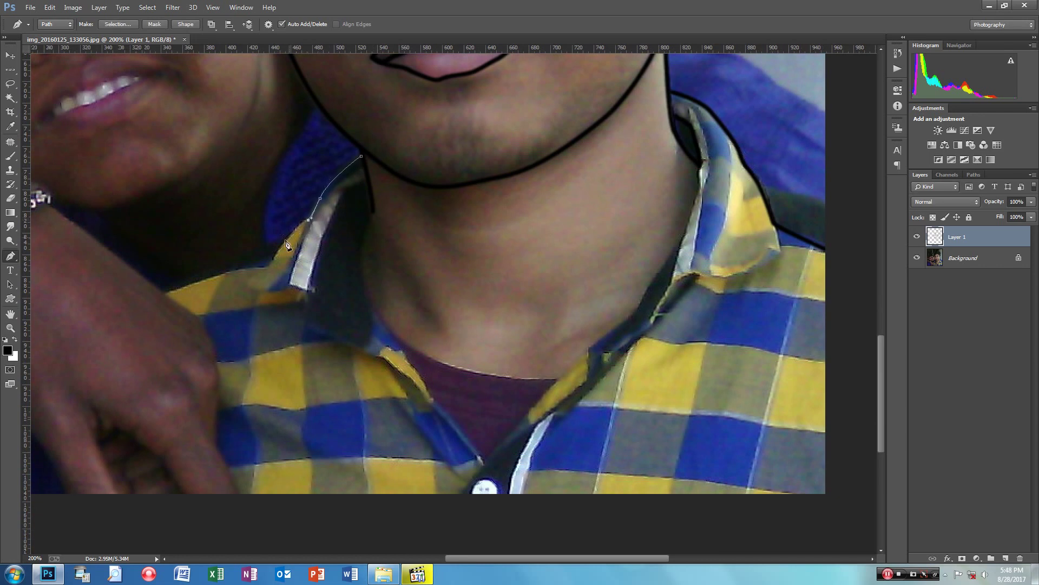
click(272, 262)
key(ctrl+z)
click(274, 257)
click(259, 263)
click(211, 277)
click(167, 294)
Extend the path over the shoulder and down the arm to the image's bottom edge.
scroll(255, 297, down, 2)
scroll(255, 297, left, 1)
drag(190, 244, 172, 264)
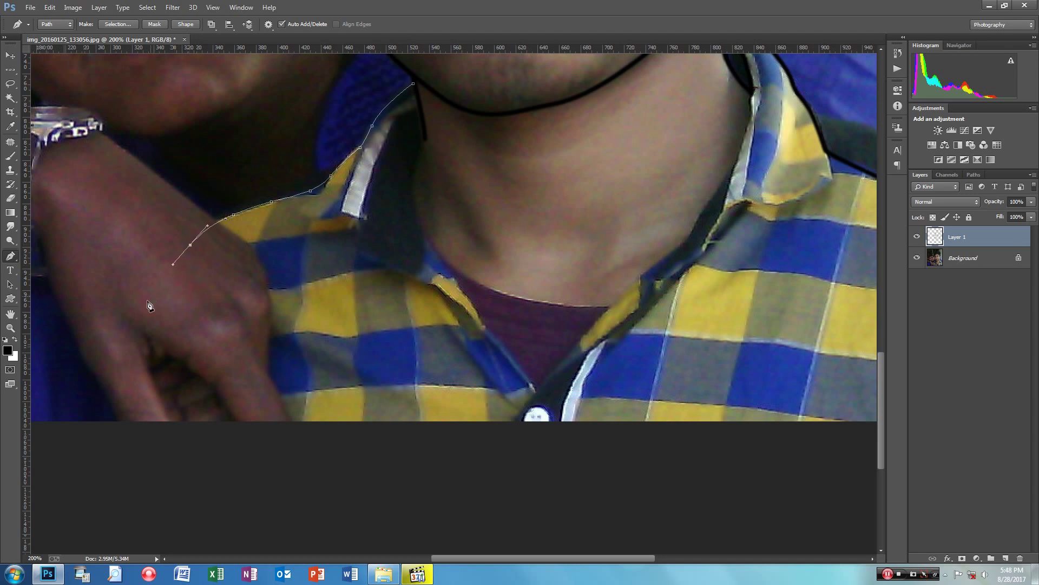
drag(146, 303, 144, 309)
drag(135, 366, 134, 383)
click(128, 421)
Stroke the collar-and-shoulder path with the black brush and delete the path.
right_click(189, 362)
click(228, 168)
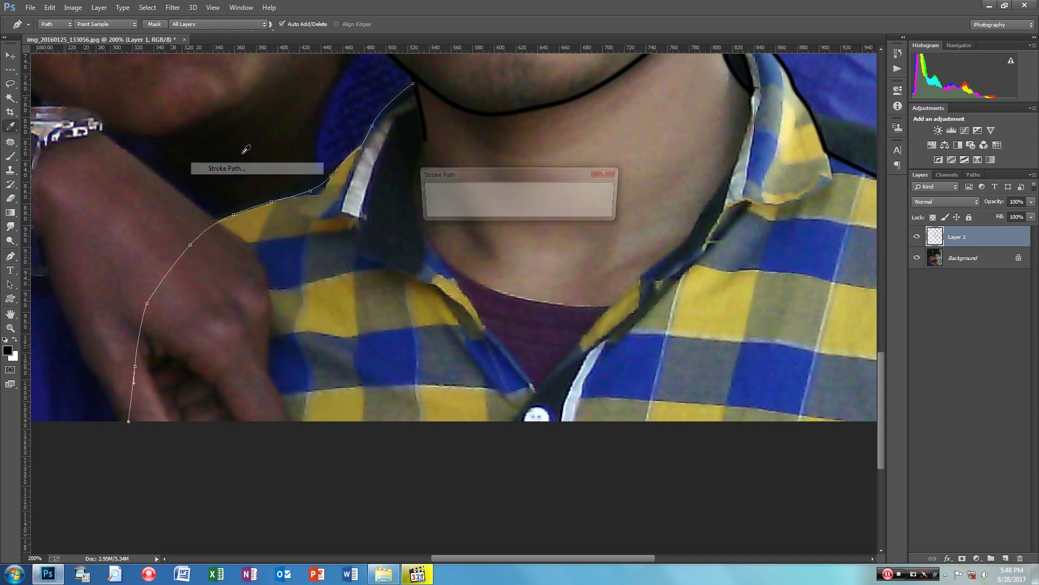
click(581, 195)
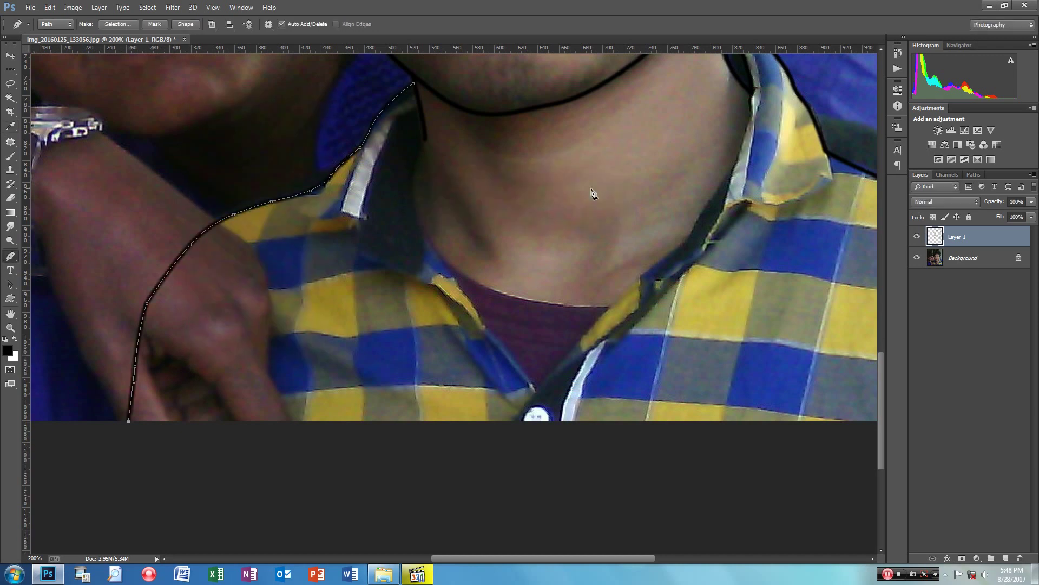
right_click(286, 244)
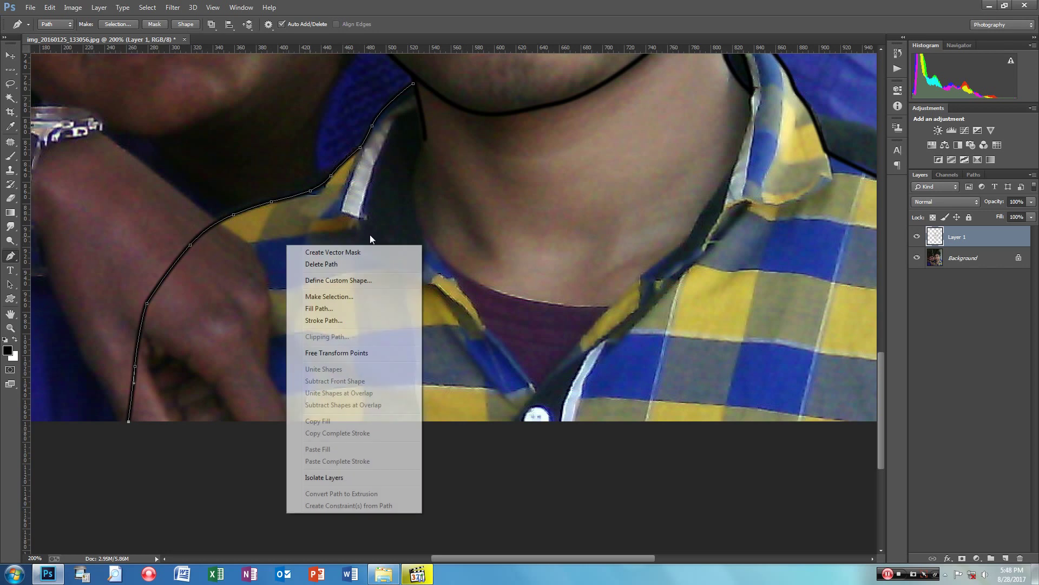
click(343, 265)
drag(483, 262, 379, 281)
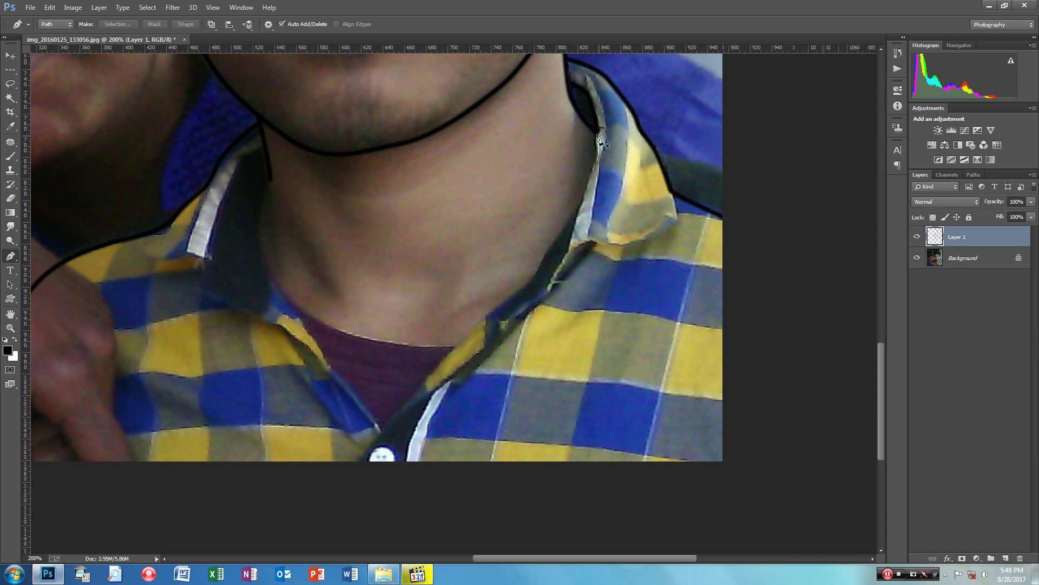
Pen-trace the right collar's inner edge down to the bottom of the neckline V.
click(598, 135)
click(592, 175)
click(558, 244)
click(546, 261)
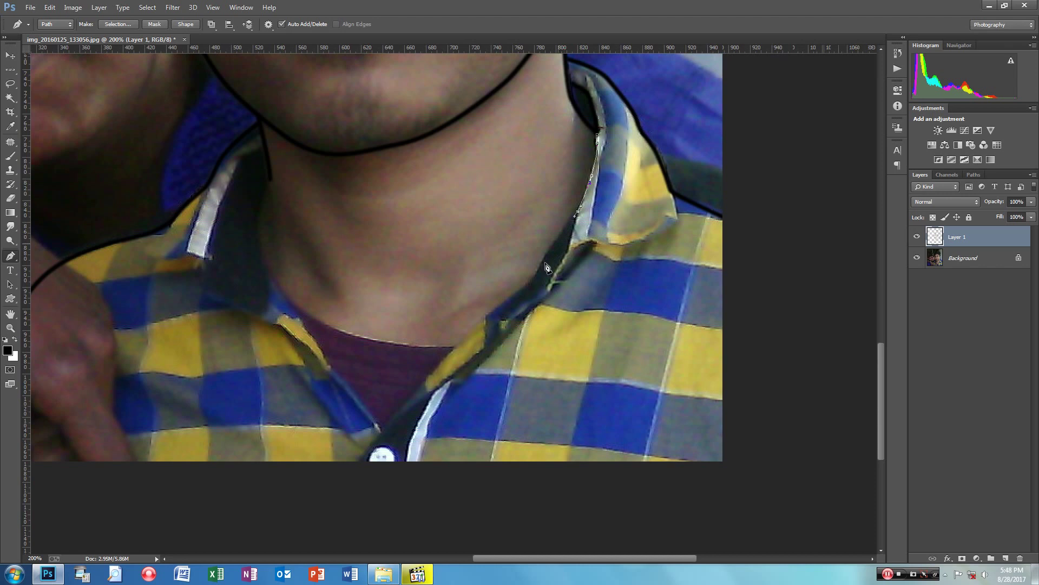
click(519, 291)
click(443, 362)
click(408, 402)
click(401, 411)
click(384, 427)
Continue the path up the left collar edge to the chin, stroke it black, and delete it.
click(346, 380)
click(329, 365)
click(311, 335)
click(274, 281)
drag(256, 206, 267, 184)
click(271, 181)
right_click(285, 195)
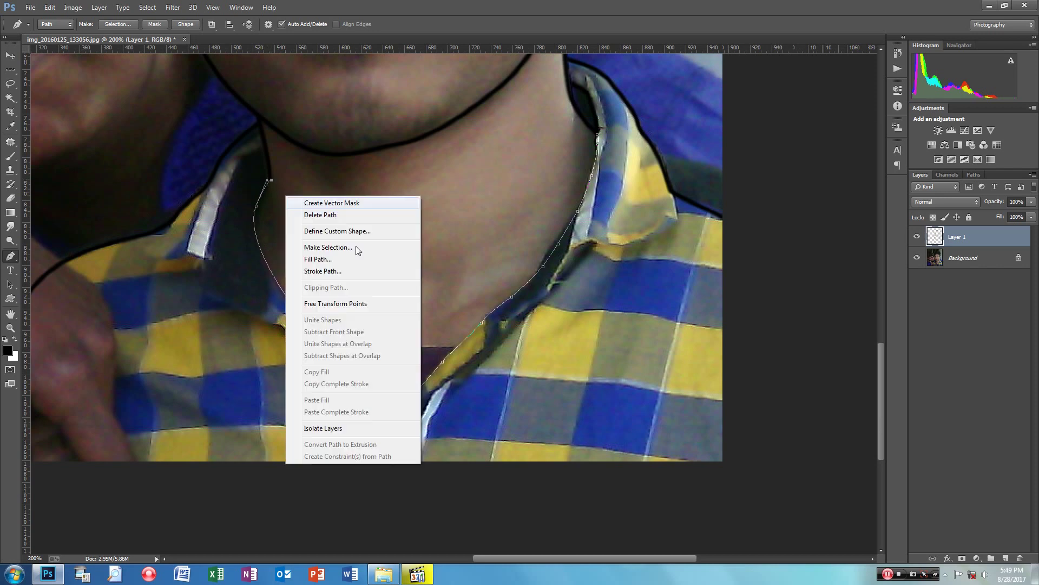
click(343, 272)
click(592, 194)
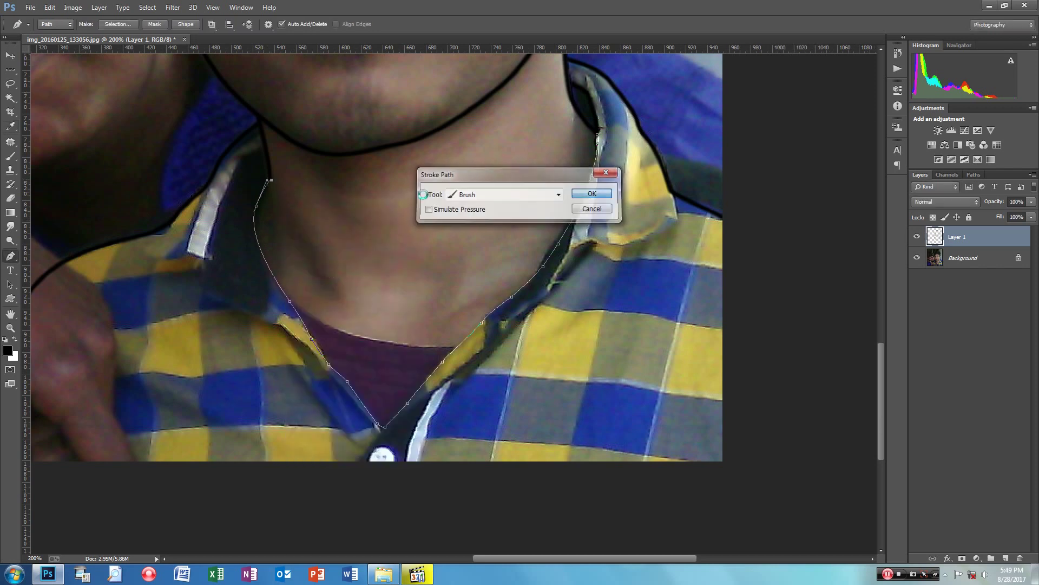
right_click(358, 196)
click(403, 214)
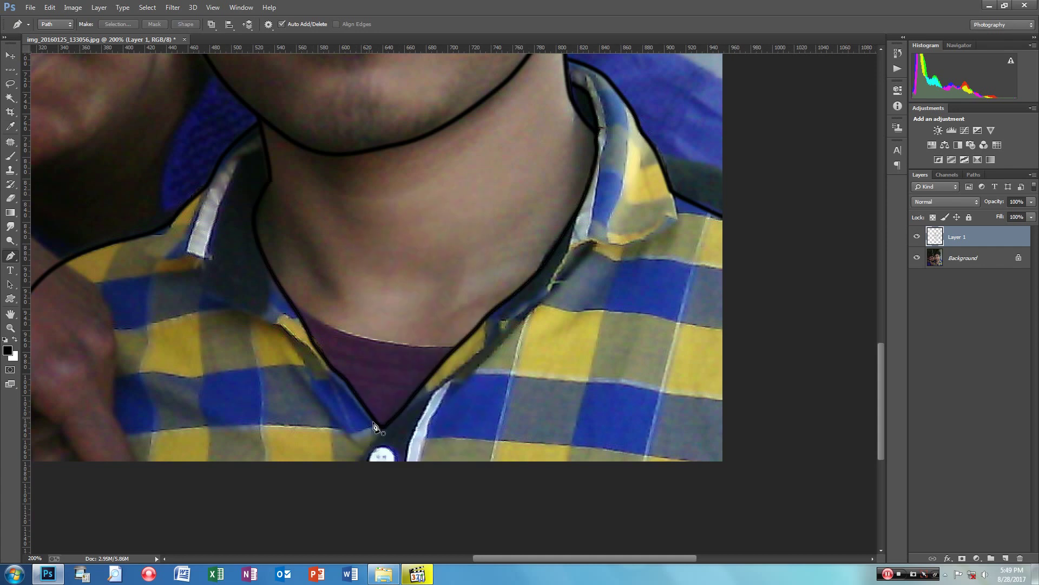
Stroke a black curve across the undershirt neckline and delete its path.
click(295, 303)
drag(457, 348, 587, 343)
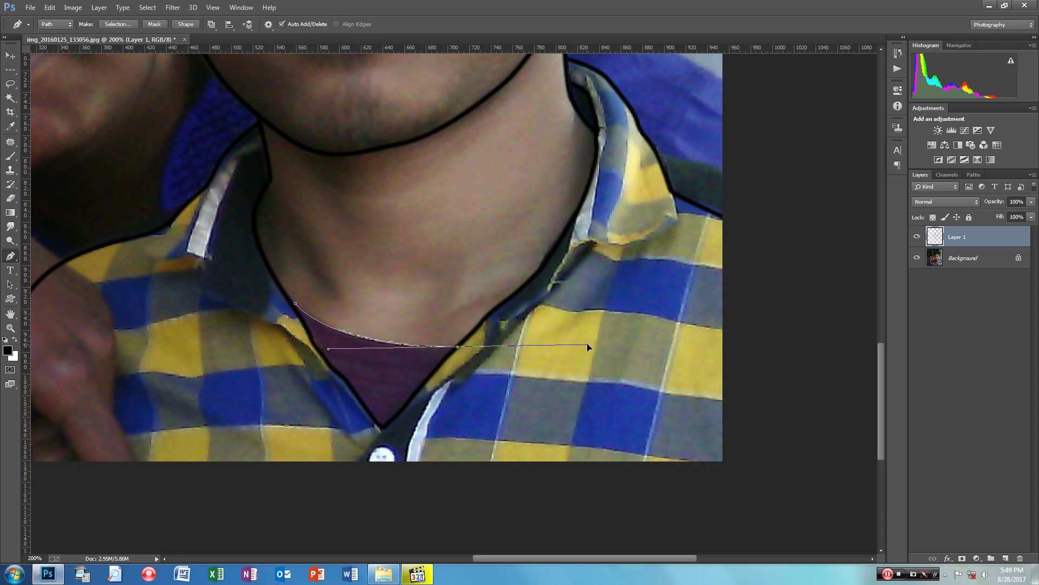
right_click(425, 353)
click(455, 154)
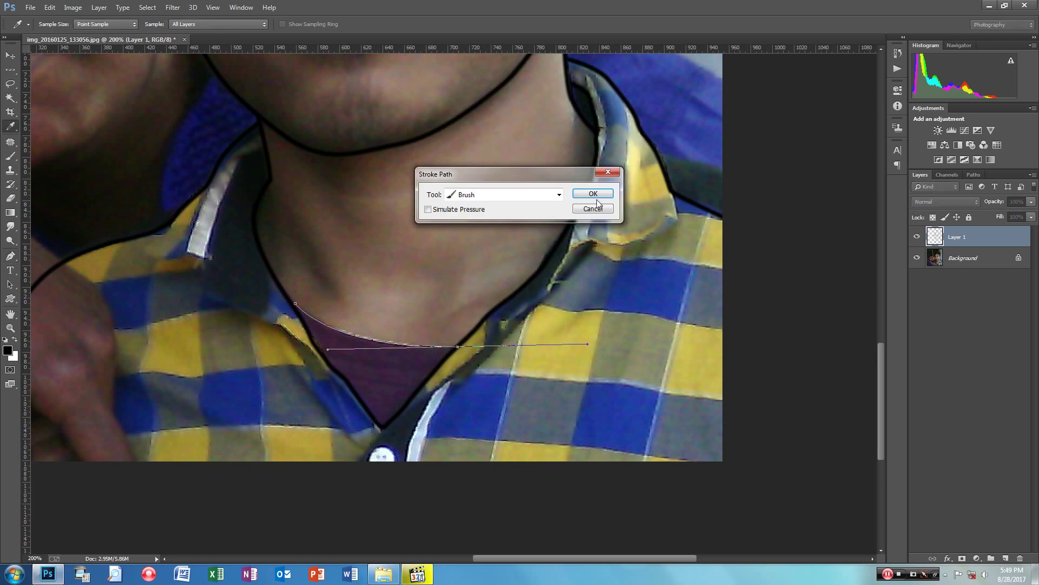
click(594, 195)
right_click(433, 305)
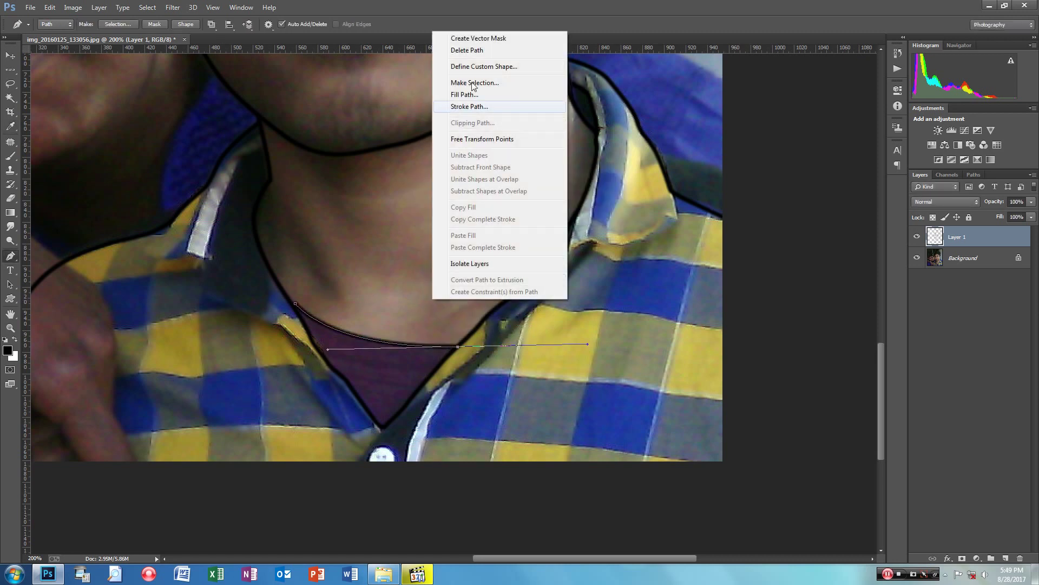
click(467, 50)
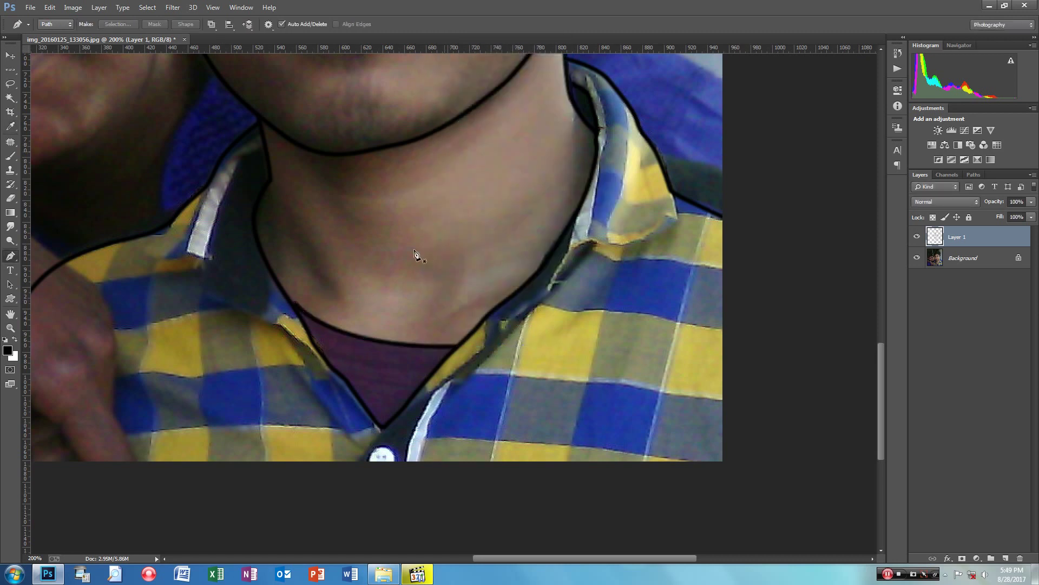
Add a second black curve along the undershirt's lower edge and delete its path.
click(317, 348)
drag(439, 367, 486, 353)
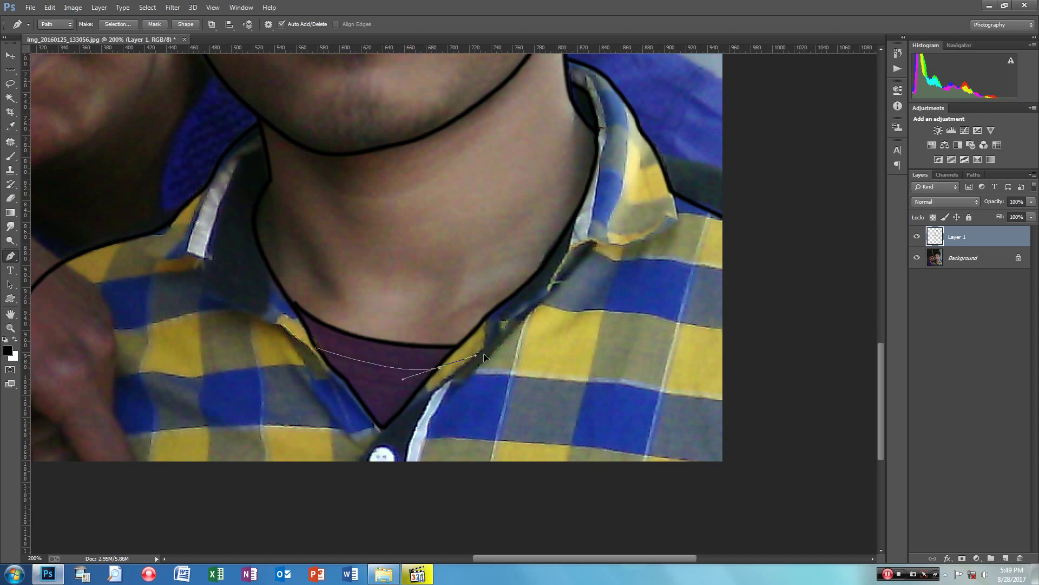
right_click(400, 360)
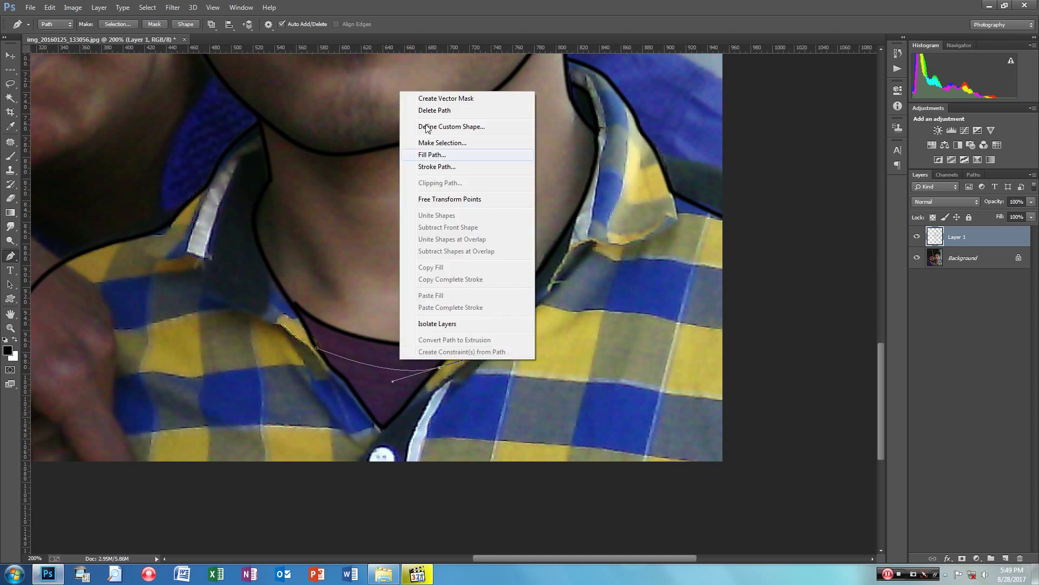
click(439, 166)
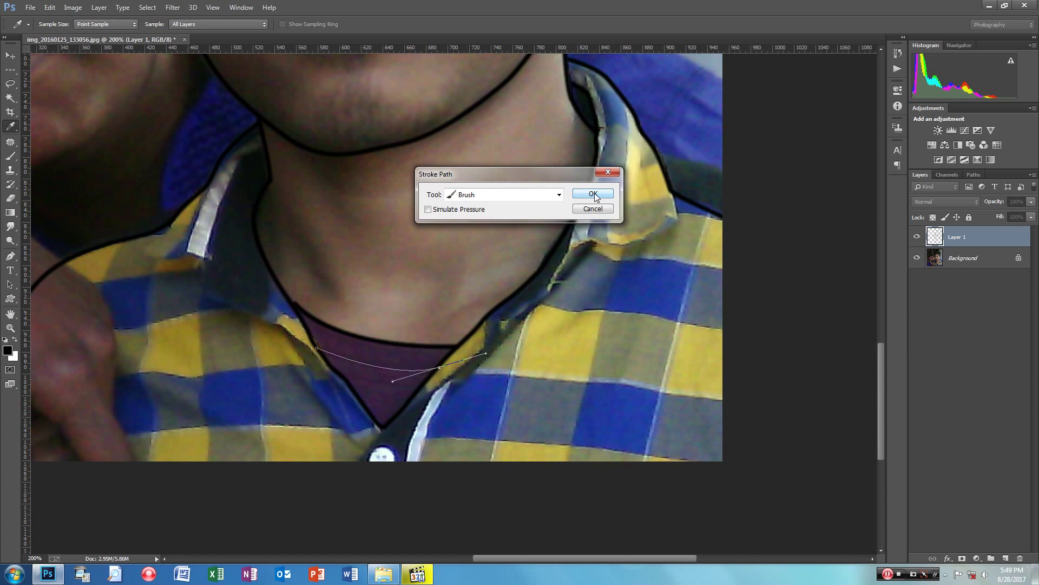
click(593, 195)
right_click(407, 329)
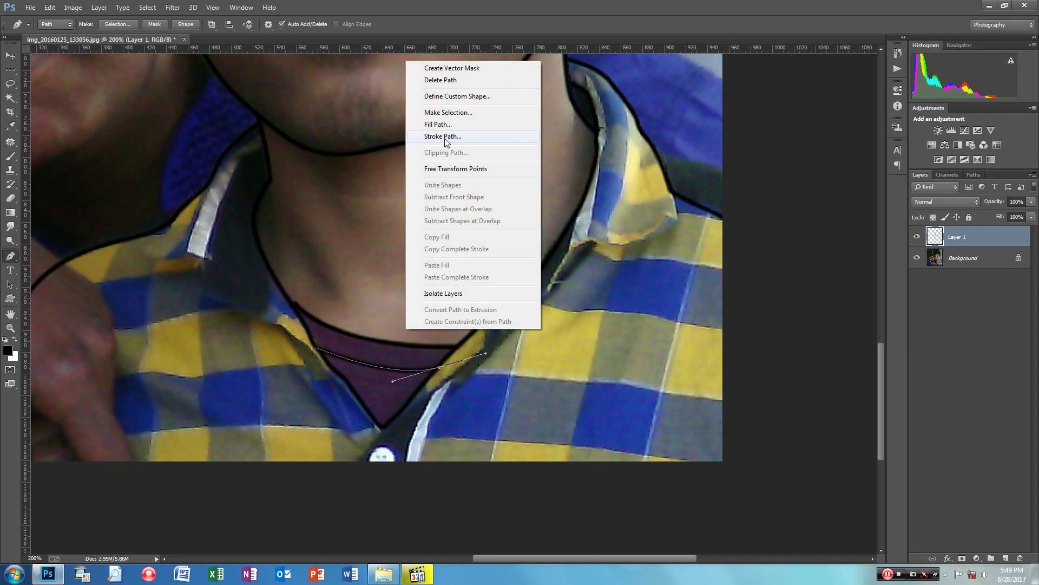
click(440, 80)
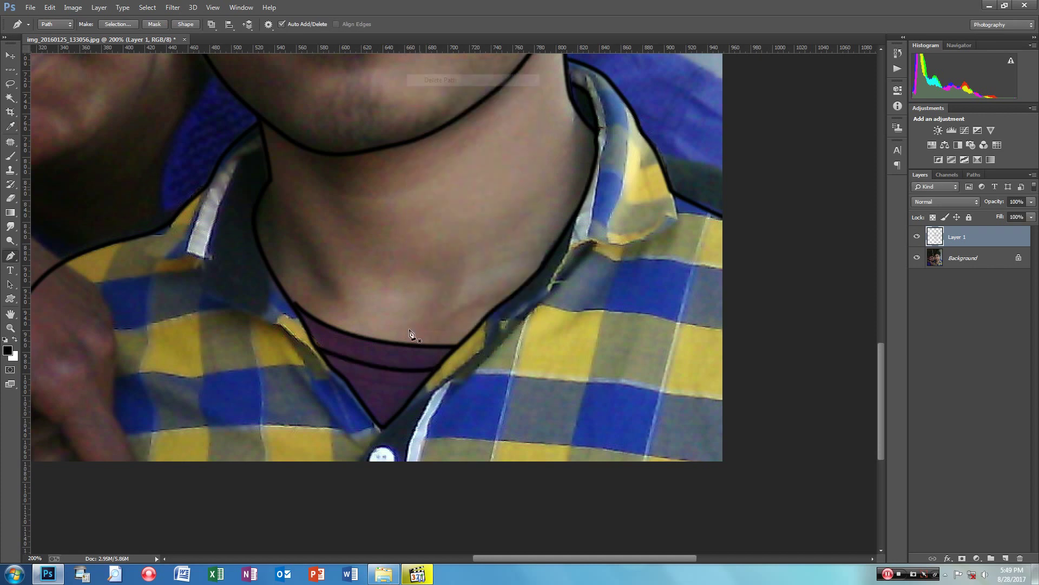
Trace the right collar edge from its point toward the neckline, stroke it black, and delete the path.
click(673, 194)
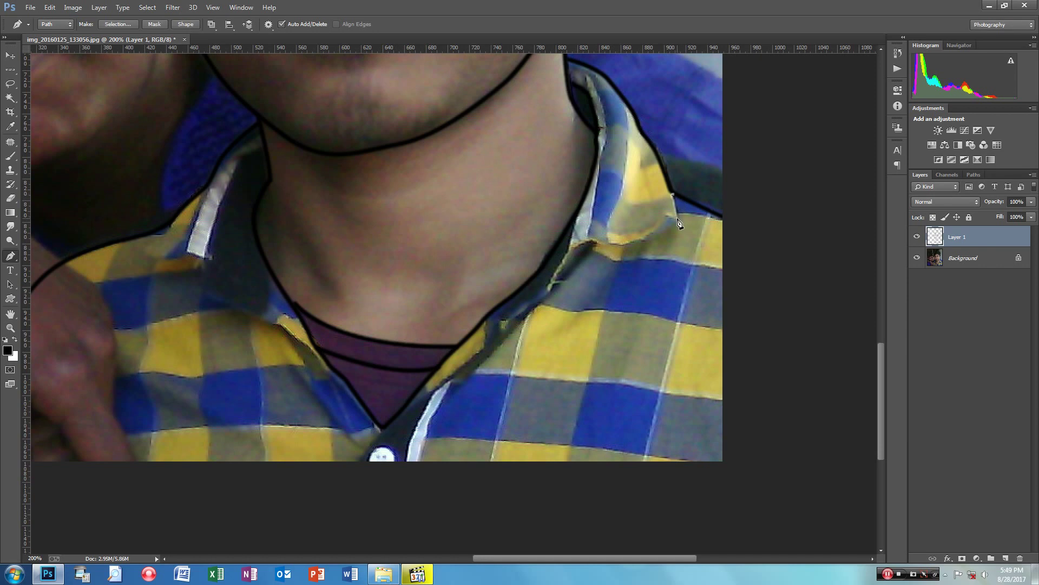
drag(647, 239, 593, 245)
drag(552, 296, 548, 296)
click(528, 313)
click(475, 371)
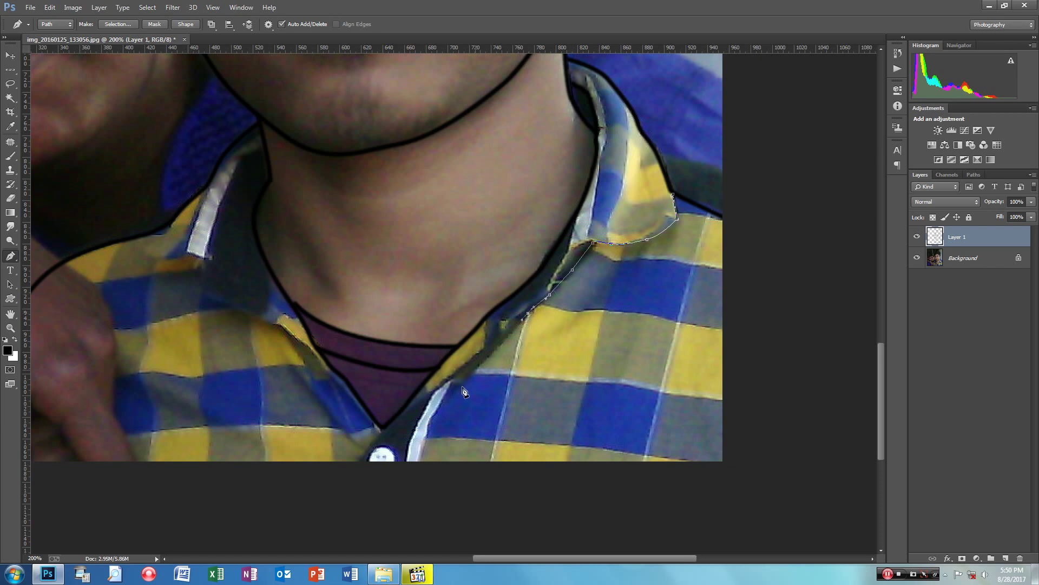
click(445, 407)
right_click(580, 319)
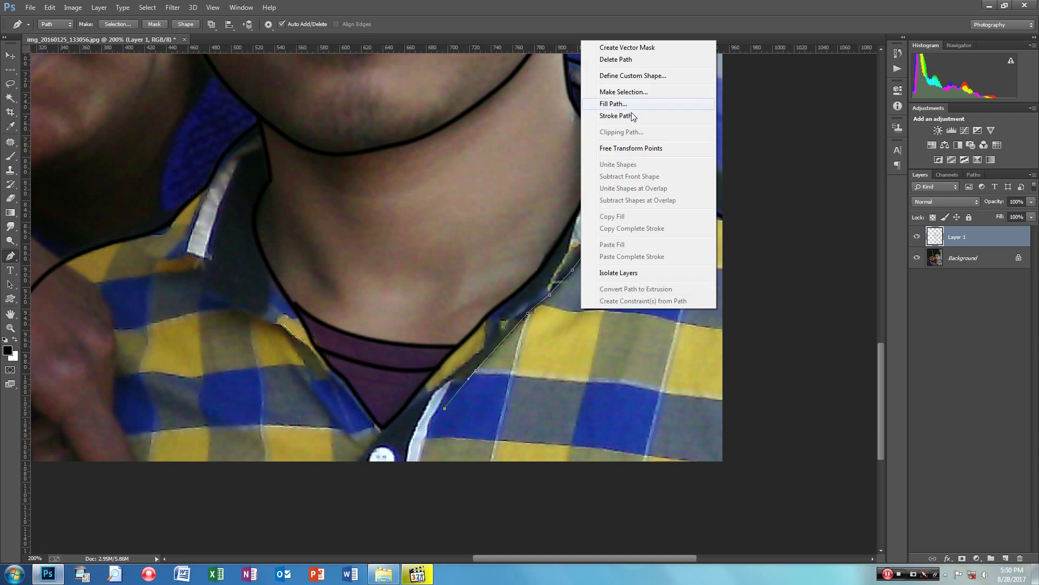
click(616, 115)
click(590, 195)
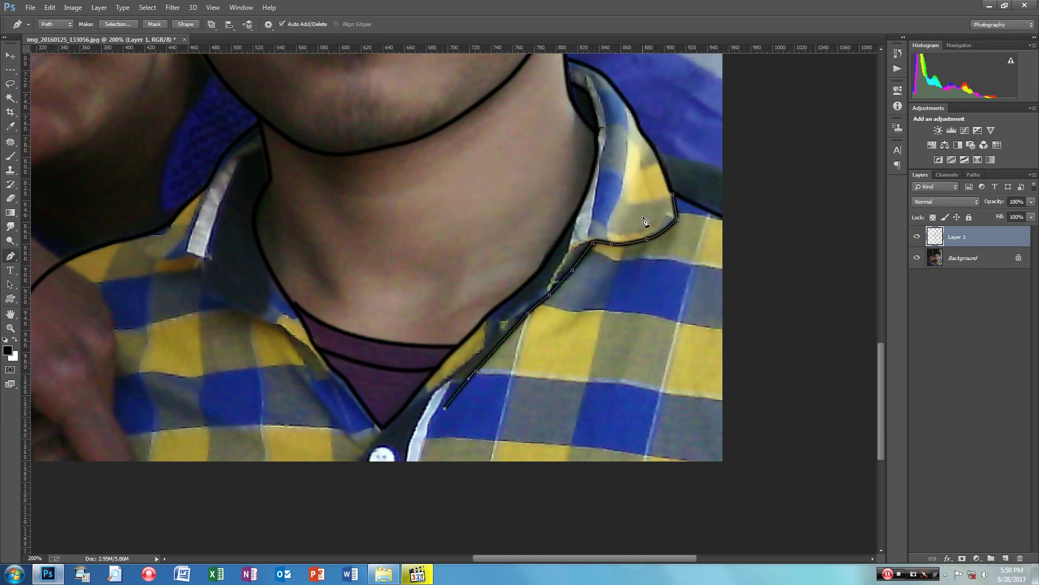
right_click(622, 216)
click(645, 231)
Start a new path at the collar tip and trace down along the collar edge.
click(670, 218)
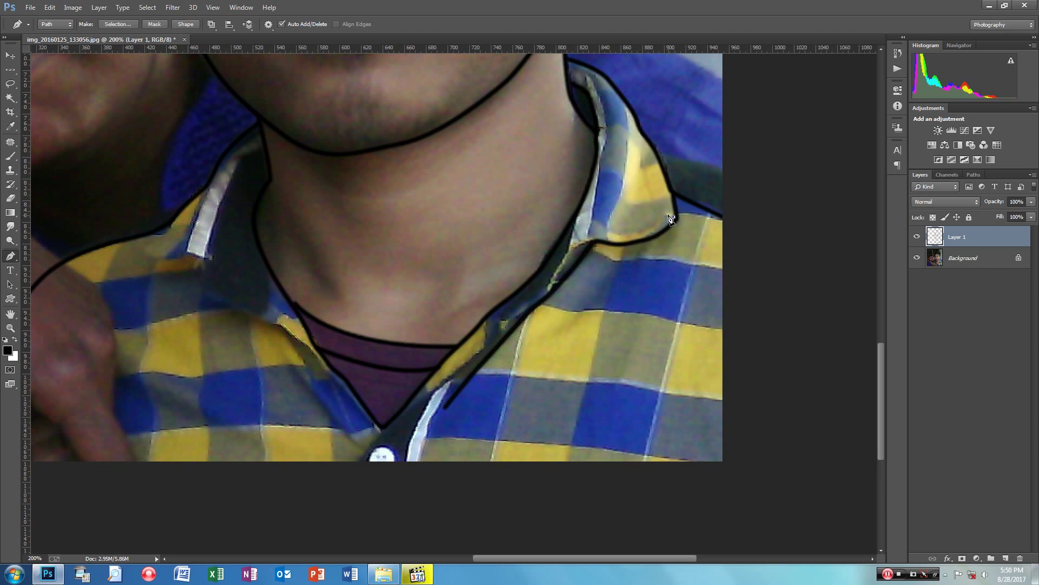
click(640, 239)
click(597, 240)
click(622, 244)
click(594, 240)
click(569, 252)
click(551, 287)
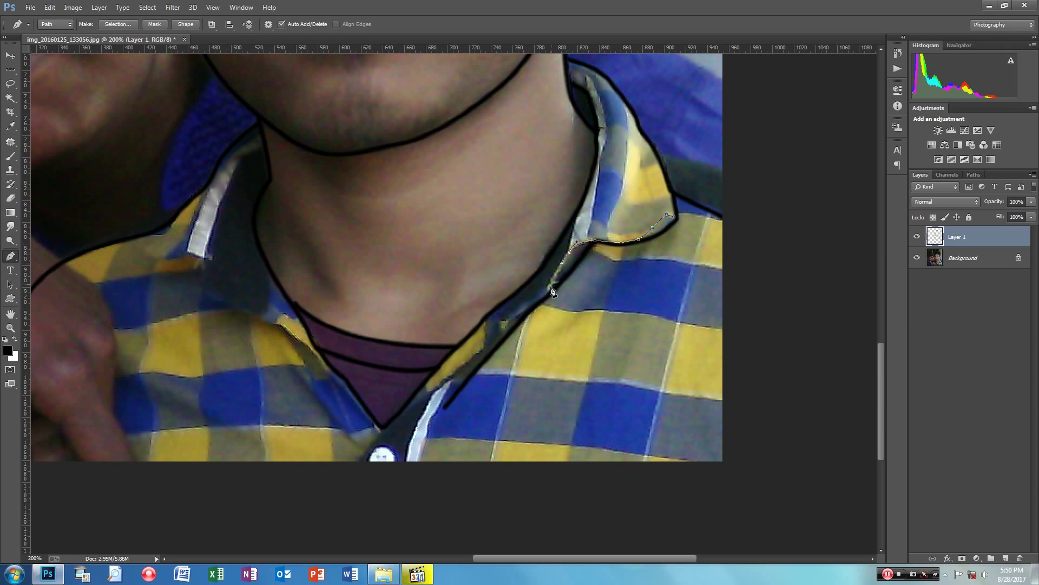
click(529, 310)
Continue the path down to the button, stroke it black, and delete the path.
click(501, 326)
click(459, 367)
click(434, 388)
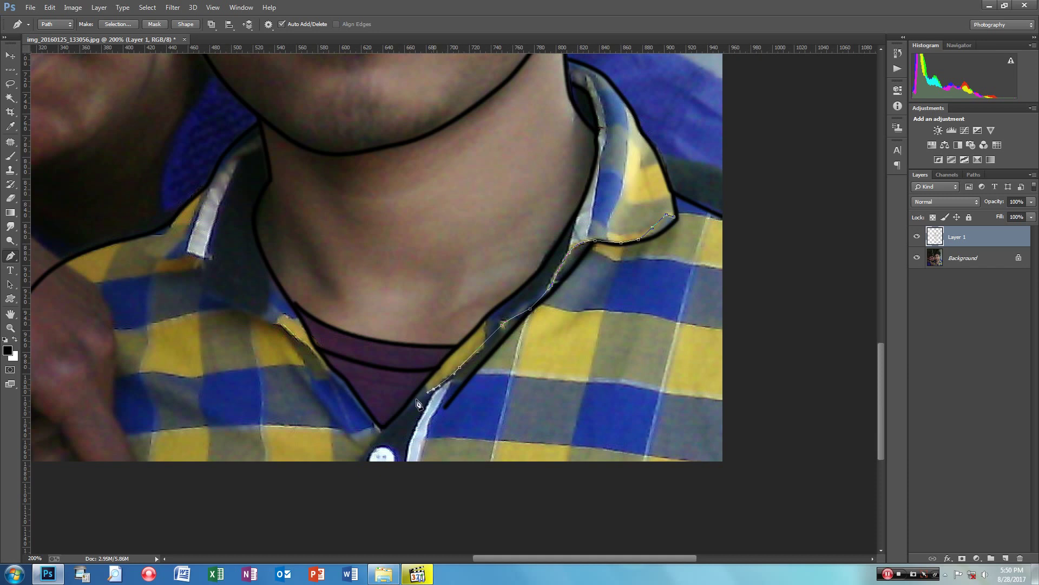
click(386, 429)
click(373, 445)
right_click(400, 166)
click(447, 241)
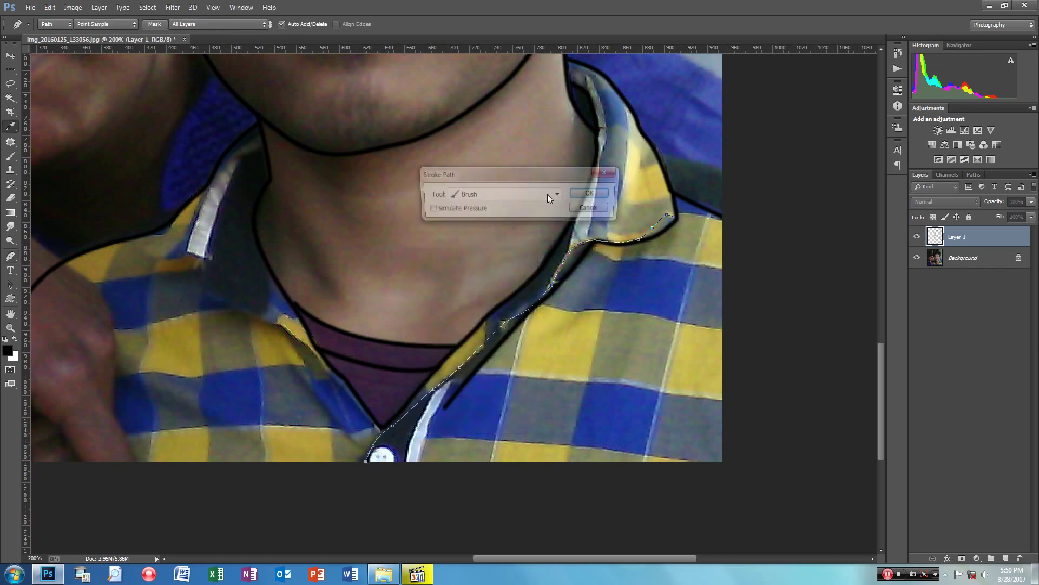
click(600, 195)
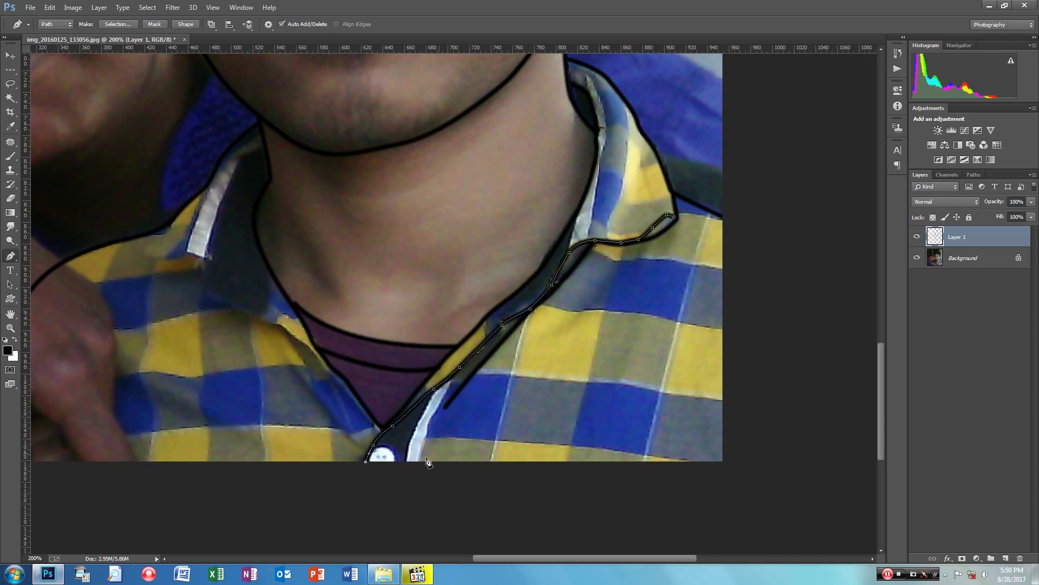
right_click(410, 401)
click(447, 147)
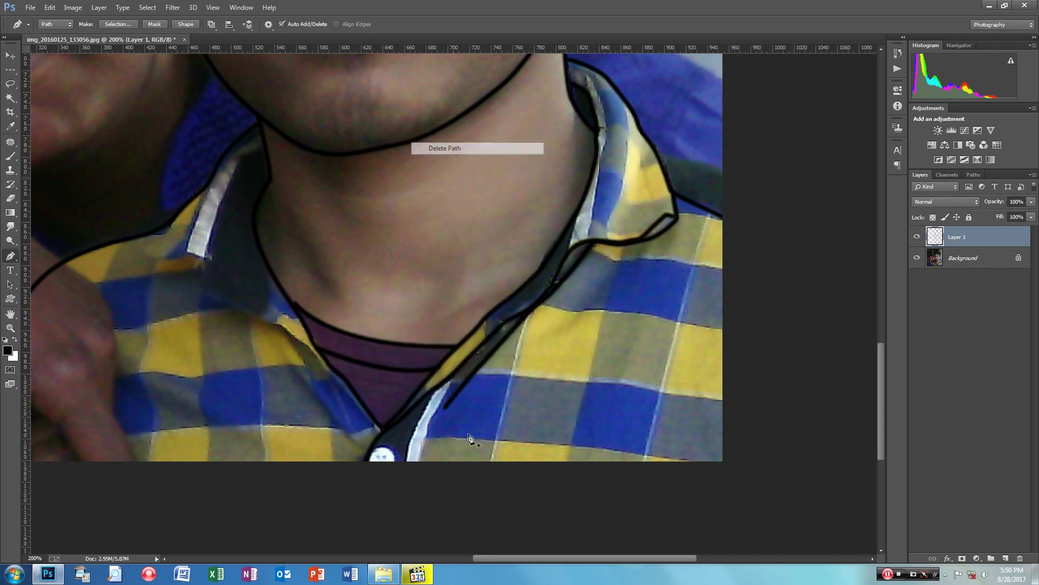
click(453, 377)
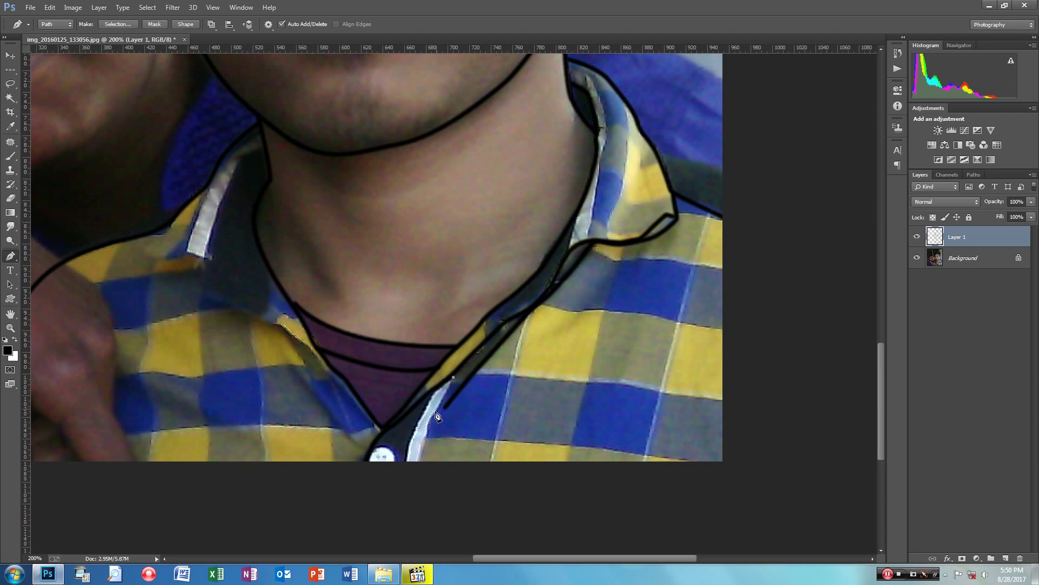
Finish the placket path at its bottom, stroke it black, then delete the guide path.
click(419, 463)
right_click(432, 404)
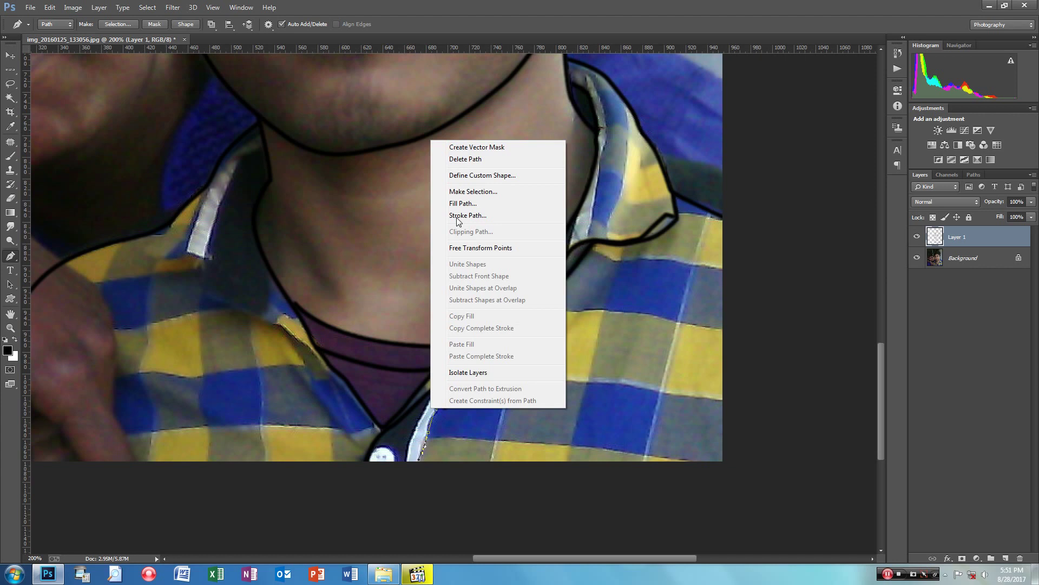
click(507, 183)
click(584, 195)
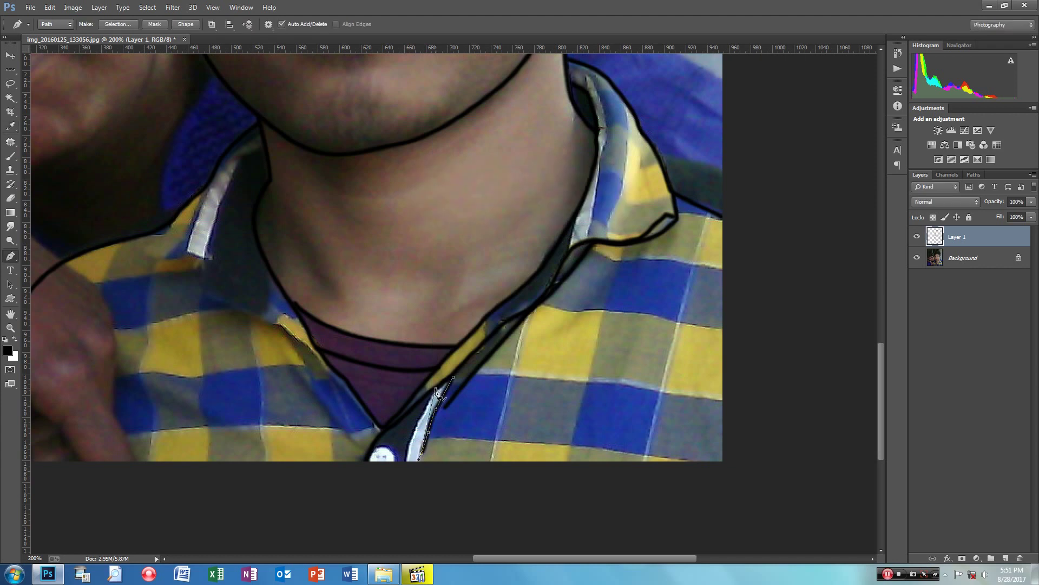
right_click(439, 393)
click(467, 138)
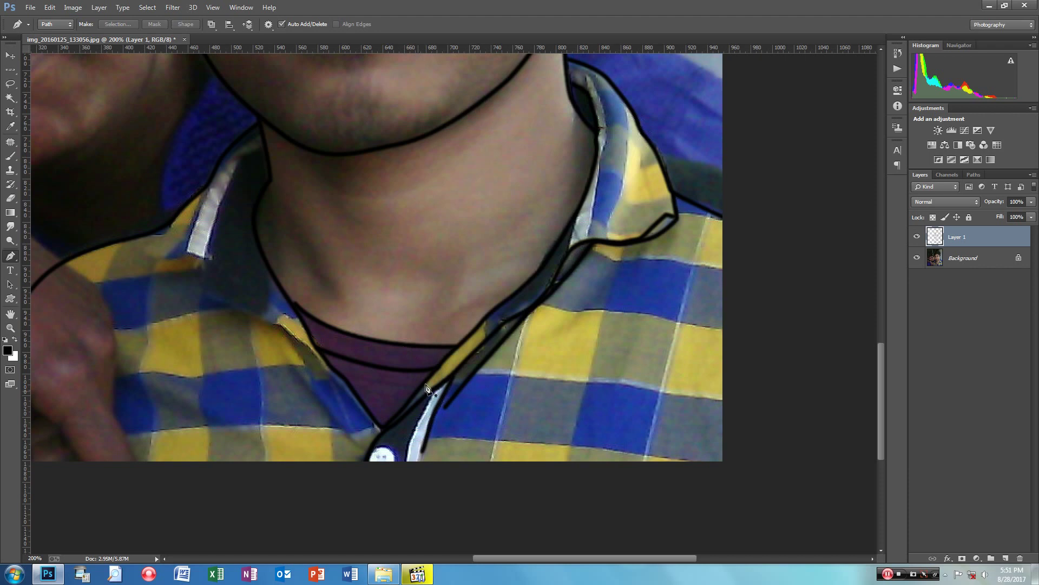
Stroke a short black line beside the button and remove its guide path.
click(407, 466)
click(409, 481)
right_click(404, 436)
click(443, 246)
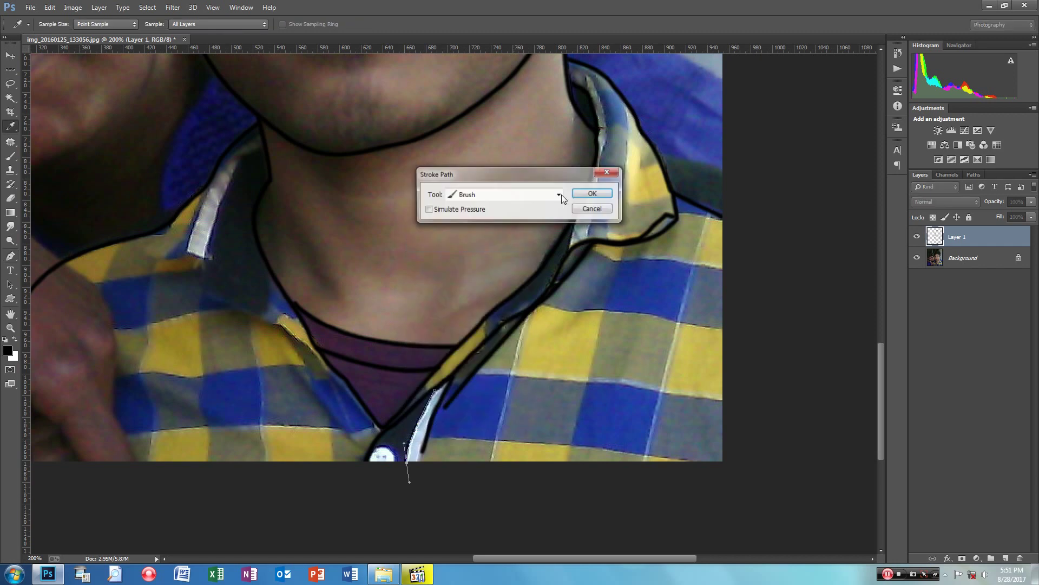
click(591, 194)
right_click(391, 444)
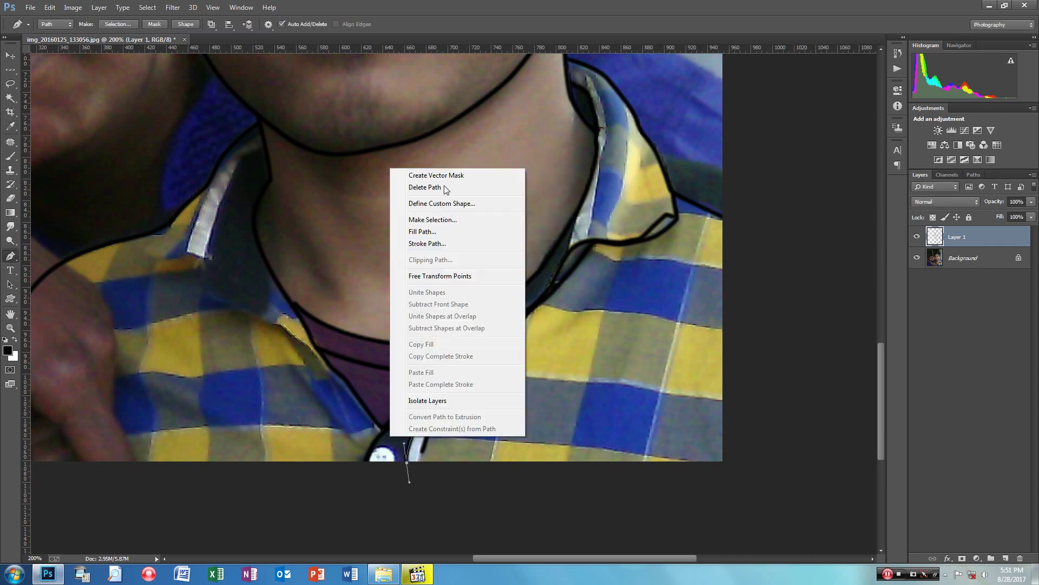
click(431, 185)
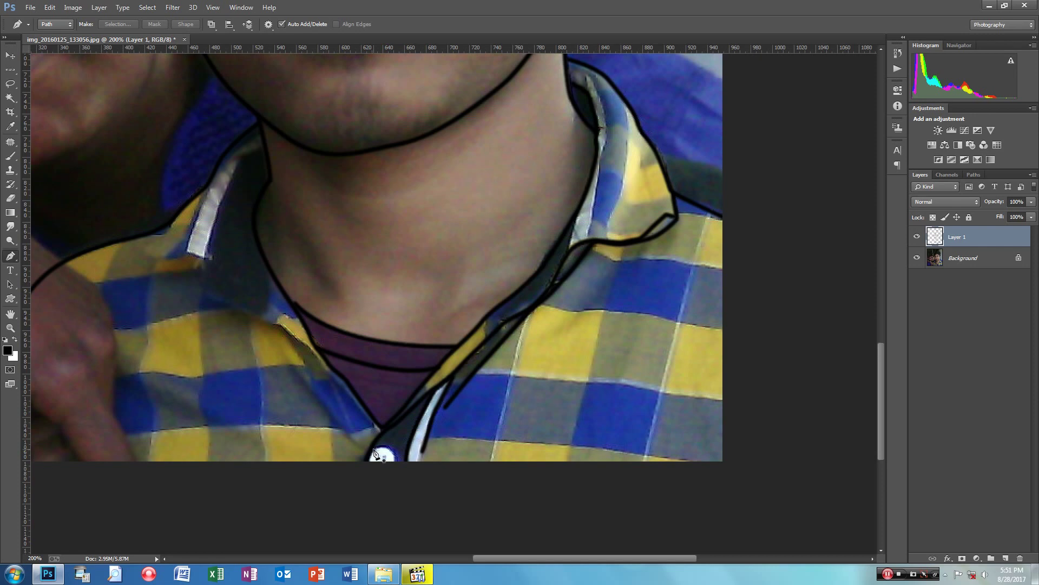
Trace a curved black outline around the button edge and delete its guide path.
click(398, 464)
drag(398, 465, 399, 486)
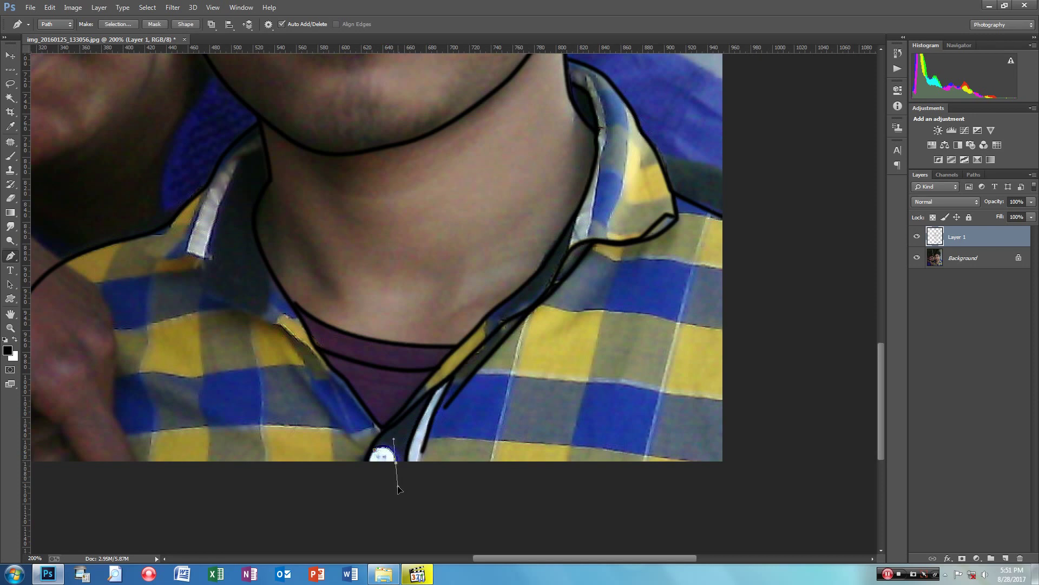
right_click(395, 460)
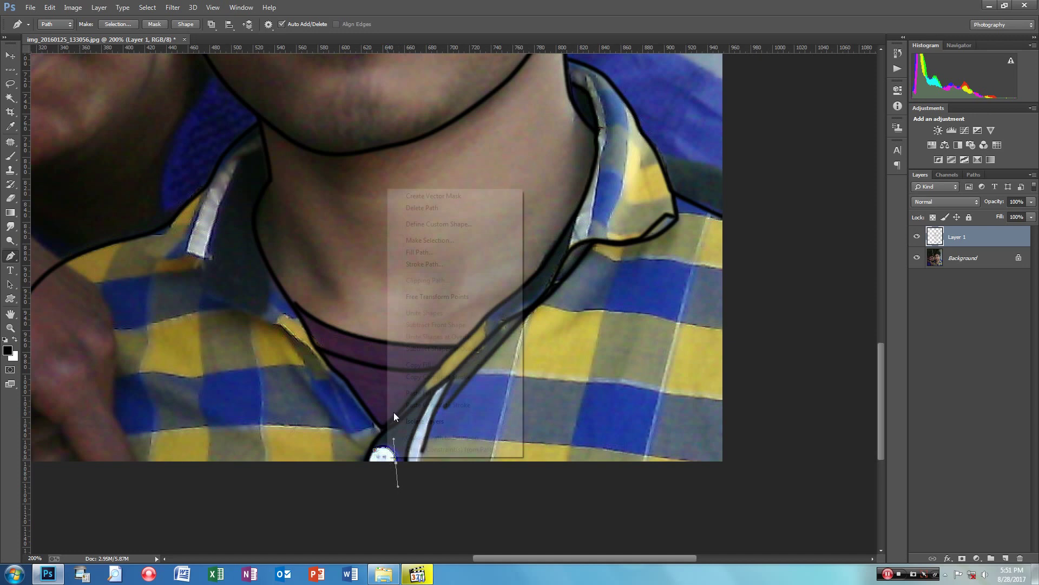
click(425, 264)
click(592, 197)
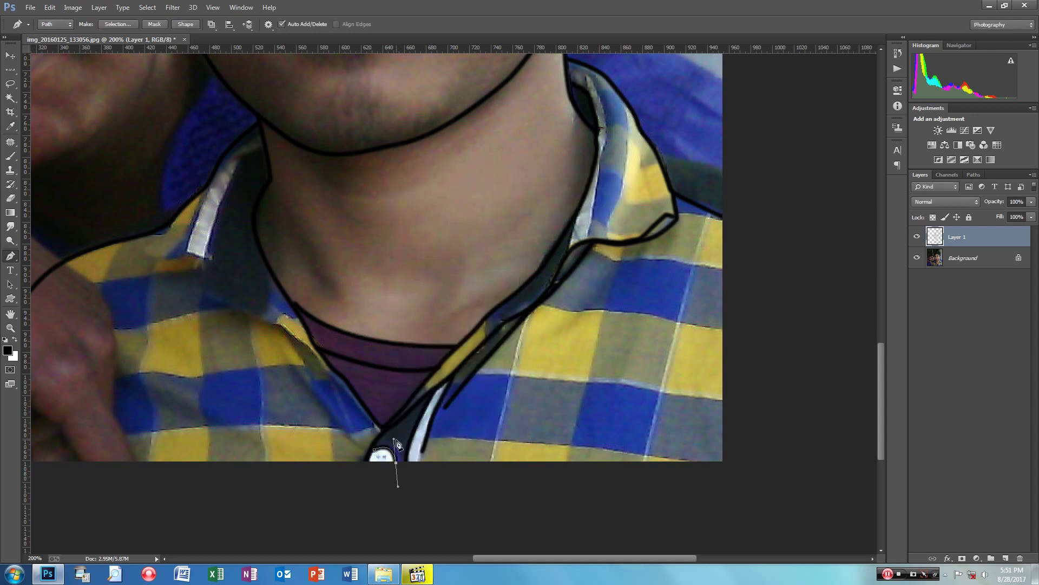
right_click(397, 444)
click(432, 189)
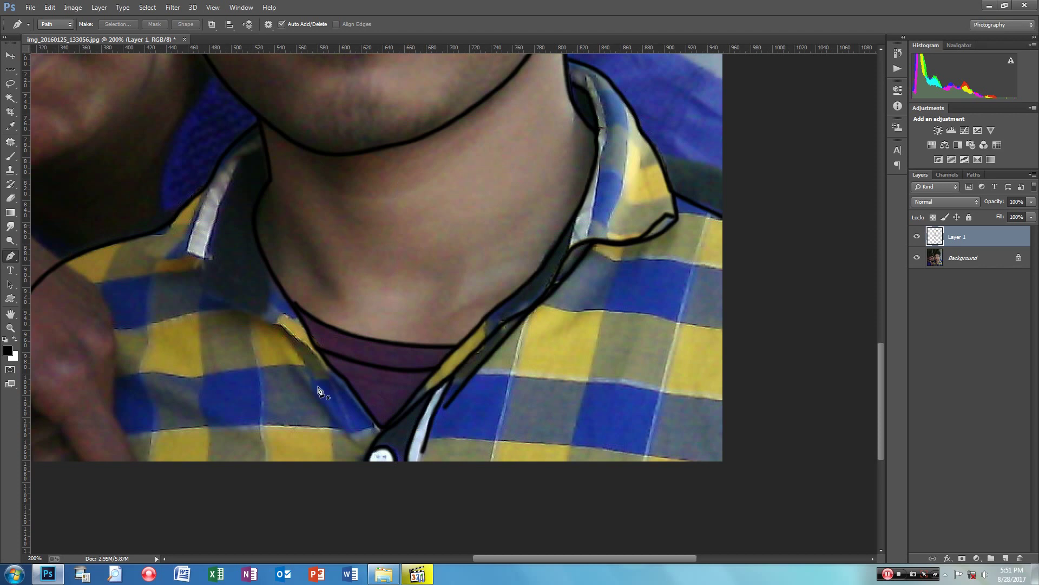
scroll(377, 379, left, 3)
Trace the left collar tip and edge down to the neckline in black, then delete the guide path.
scroll(357, 270, left, 2)
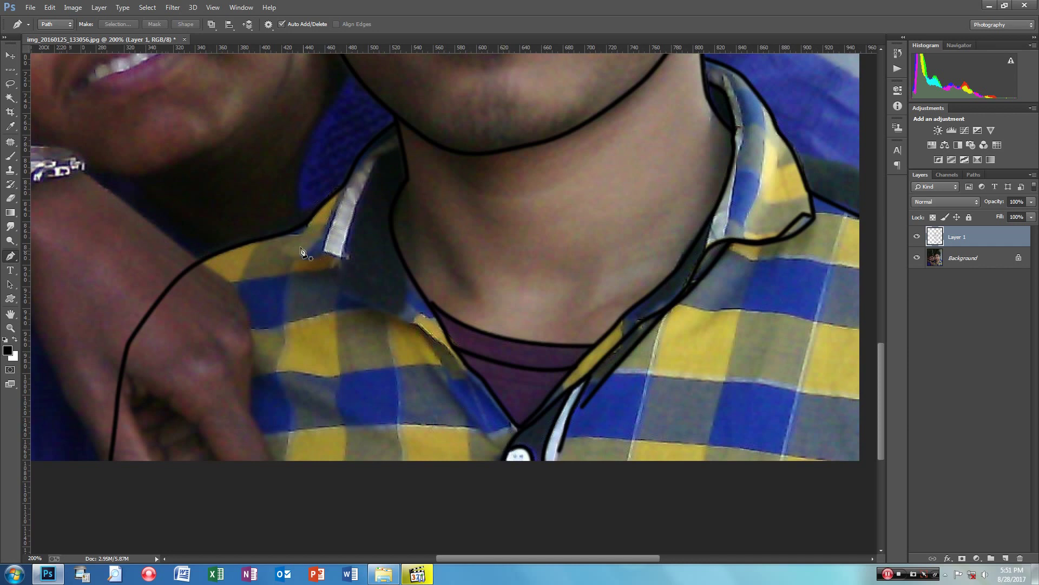
click(309, 225)
drag(286, 249, 275, 253)
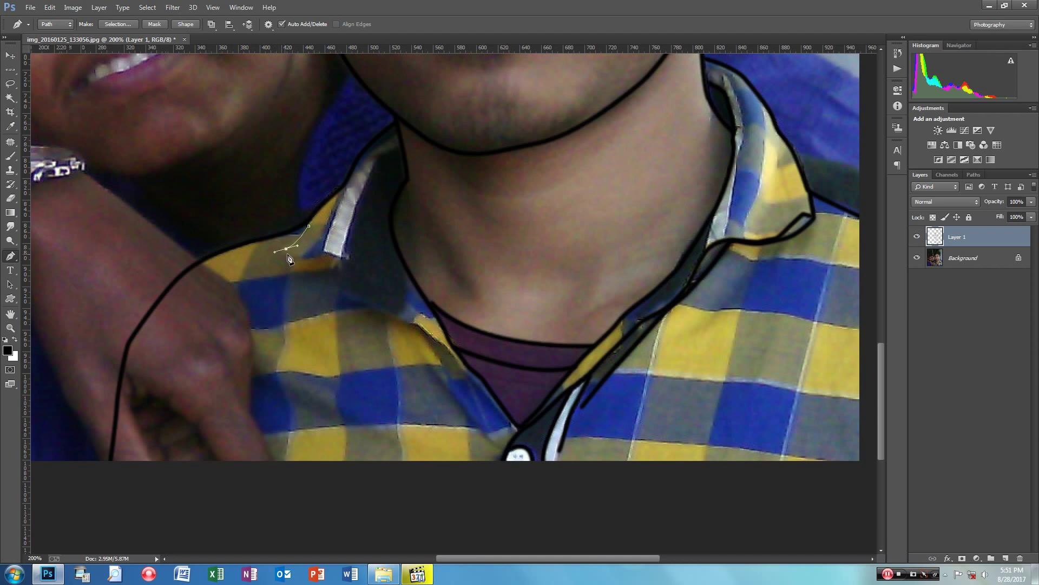
mouse_move(296, 259)
mouse_down()
mouse_move(357, 252)
mouse_move(344, 284)
mouse_up()
drag(344, 290, 357, 299)
drag(408, 323, 471, 372)
right_click(477, 375)
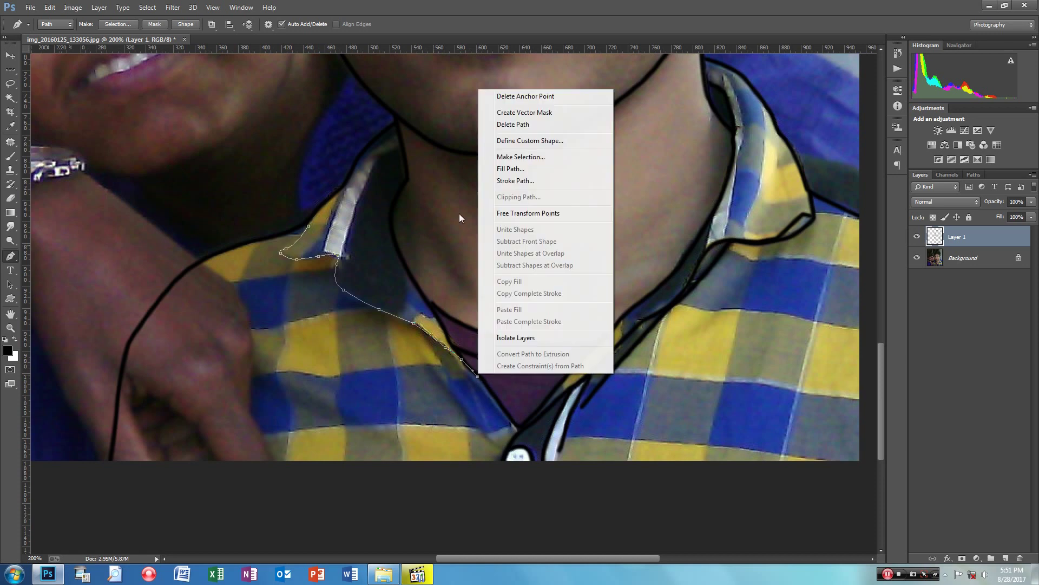
click(520, 181)
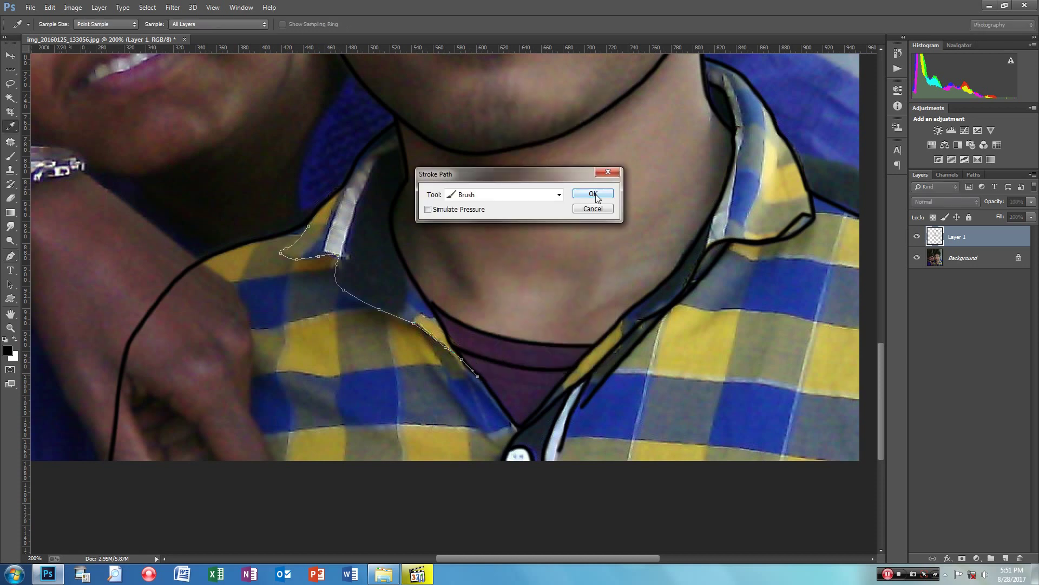
click(593, 192)
right_click(382, 272)
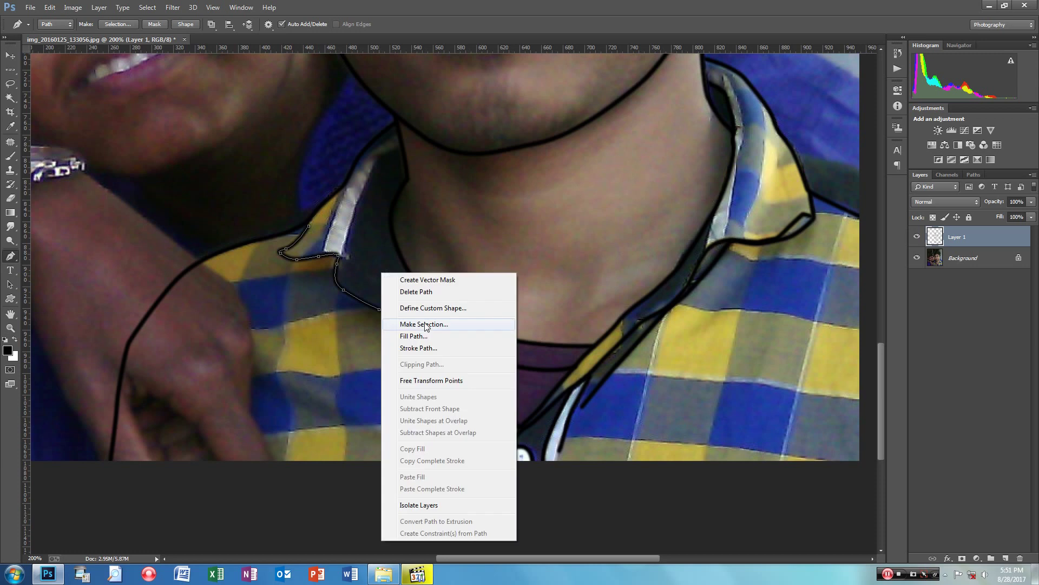
click(423, 293)
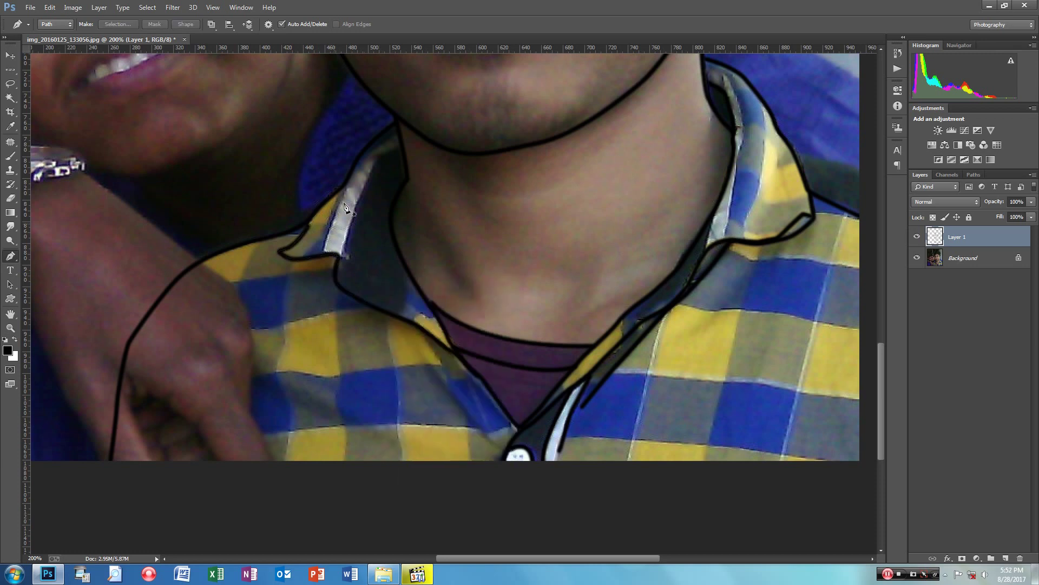
Draw a cornered path along the white collar band up toward the jawline.
click(348, 185)
drag(324, 252, 321, 270)
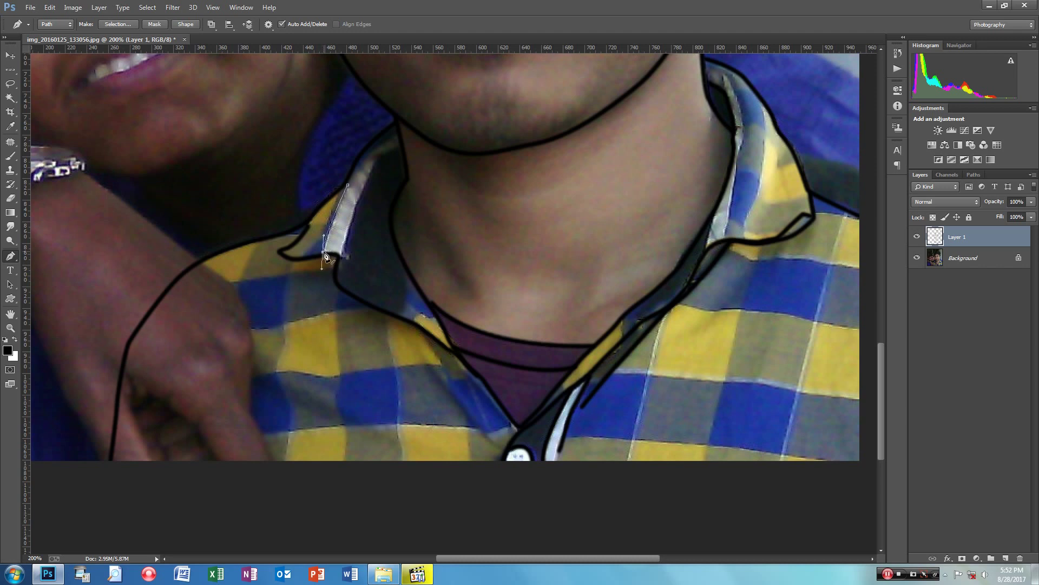
alt+click(325, 252)
click(339, 255)
drag(374, 167, 387, 155)
alt+click(374, 167)
drag(382, 155, 386, 153)
click(402, 143)
Stroke the collar band path black and delete the guide path.
right_click(408, 160)
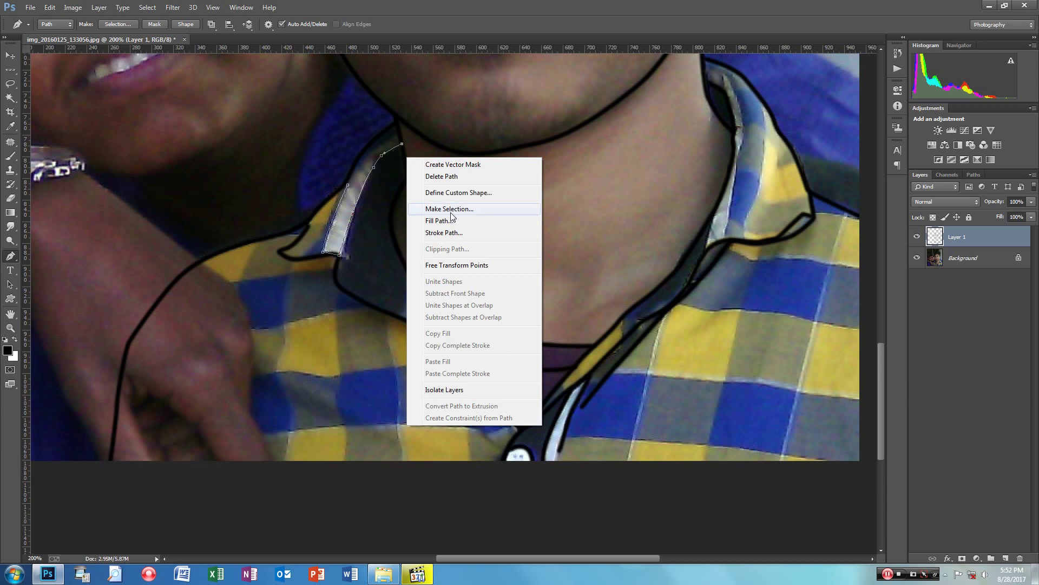
click(448, 232)
click(592, 197)
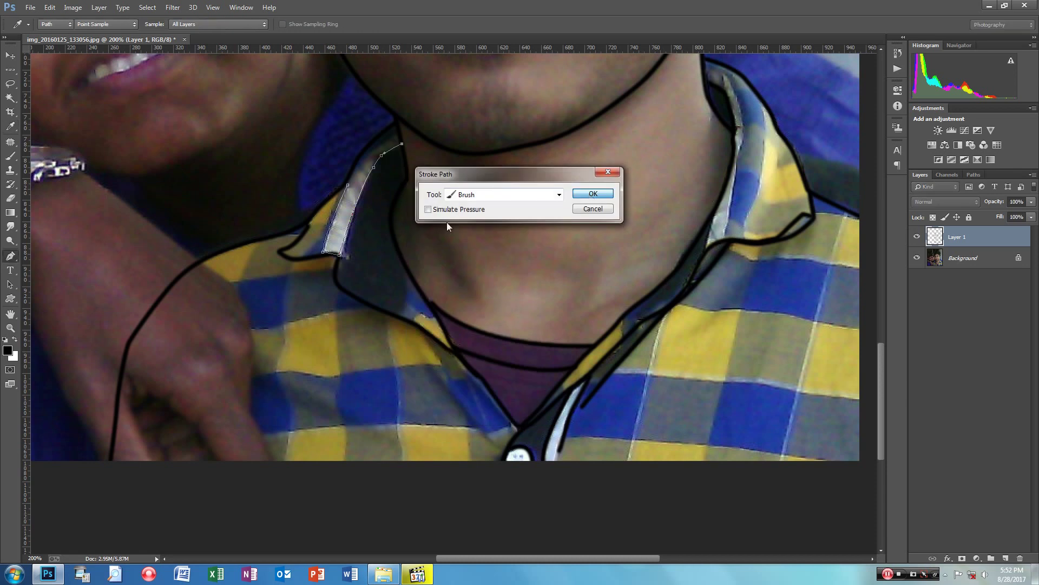
right_click(371, 219)
click(418, 240)
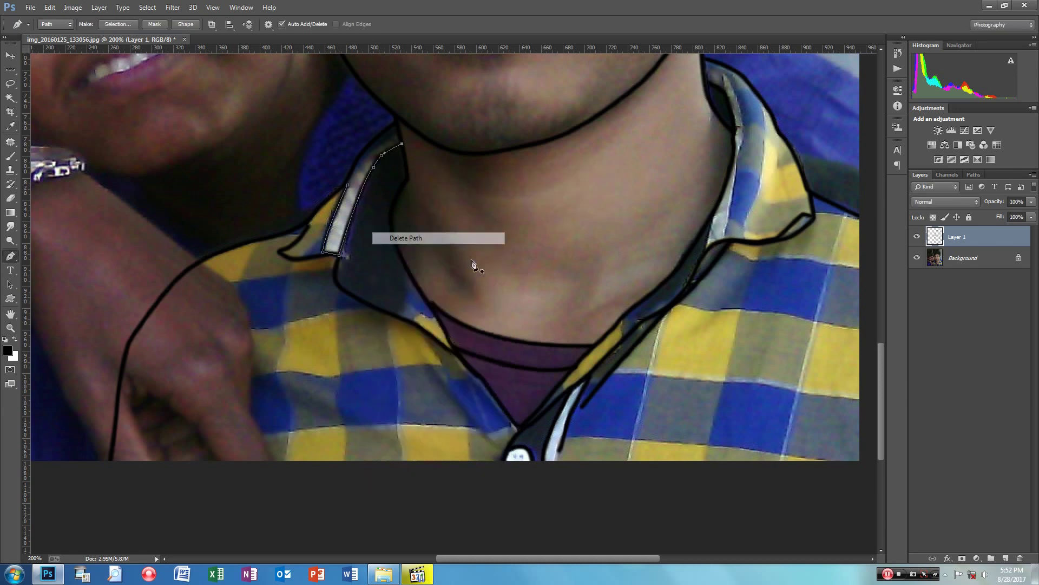
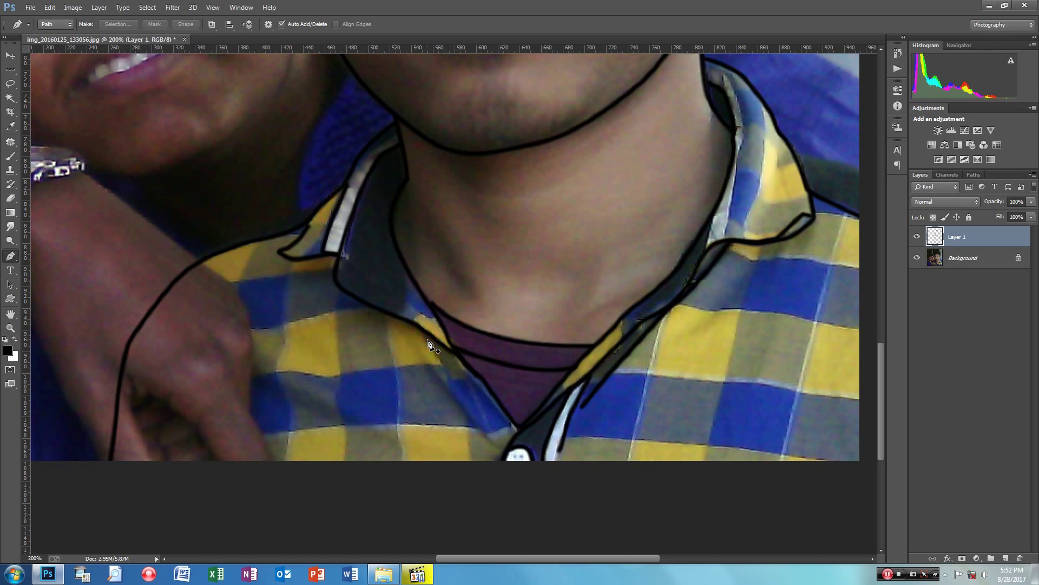
Fit the image, hide and reshow the photo to check the line art, then select Background.
key(ctrl+0)
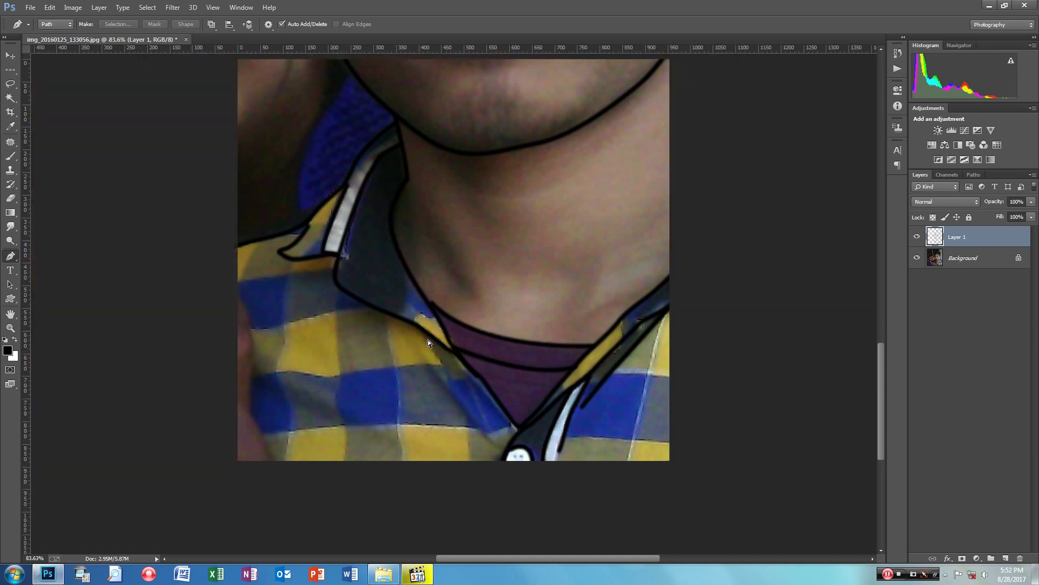
click(917, 257)
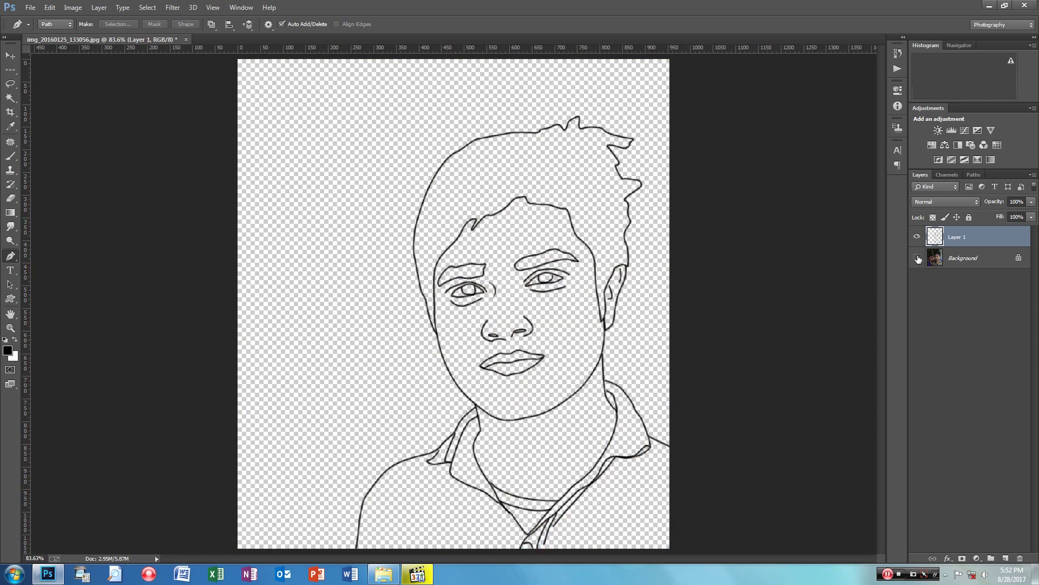
click(917, 257)
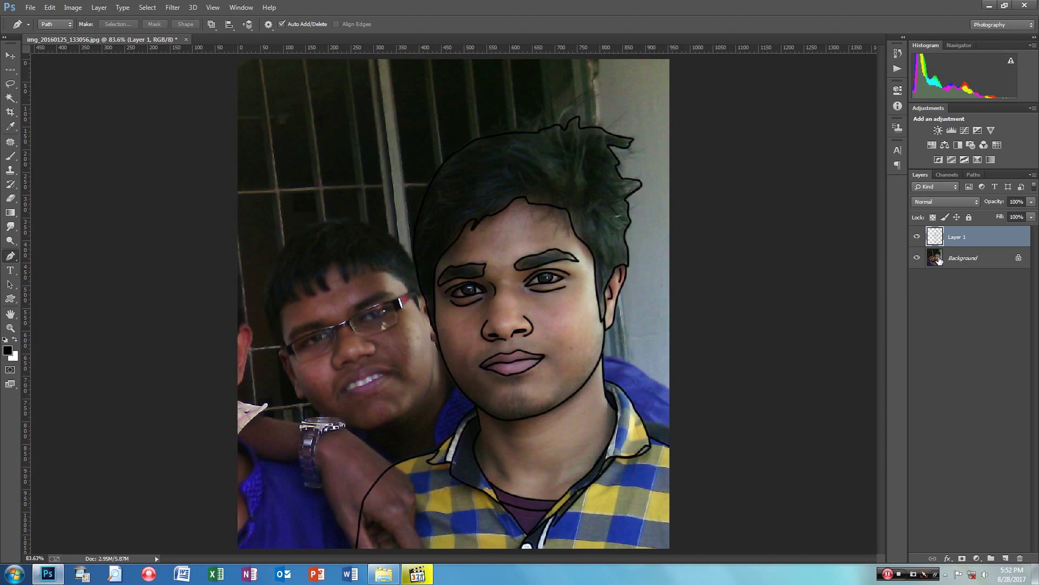
click(940, 261)
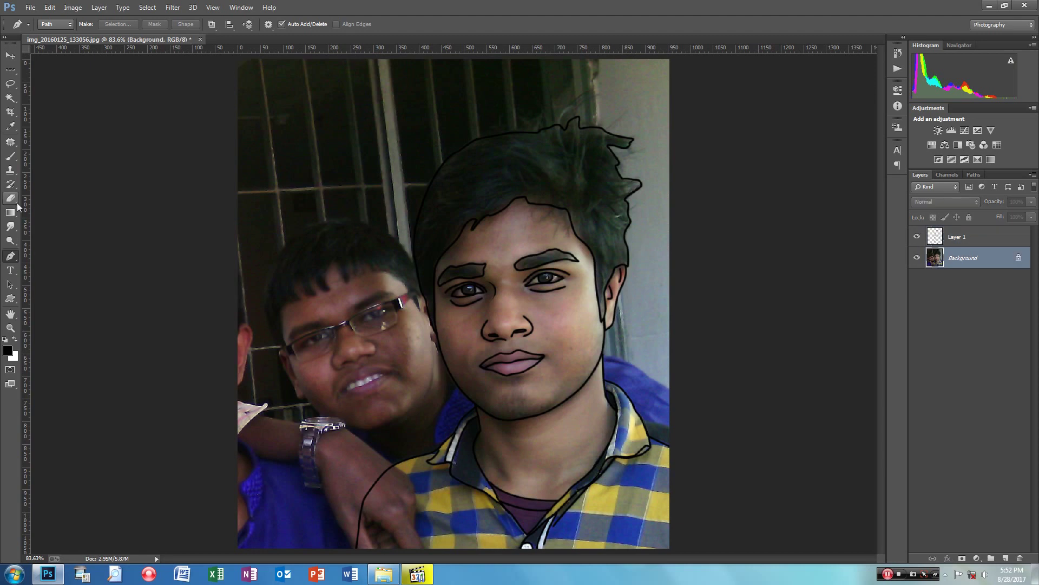
Zoom in and lasso-select the friend's hand over the lower-left shirt.
key(ctrl+plus)
key(ctrl+plus)
mouse_move(252, 334)
mouse_down()
mouse_move(182, 145)
mouse_move(186, 86)
mouse_up()
drag(336, 313, 303, 60)
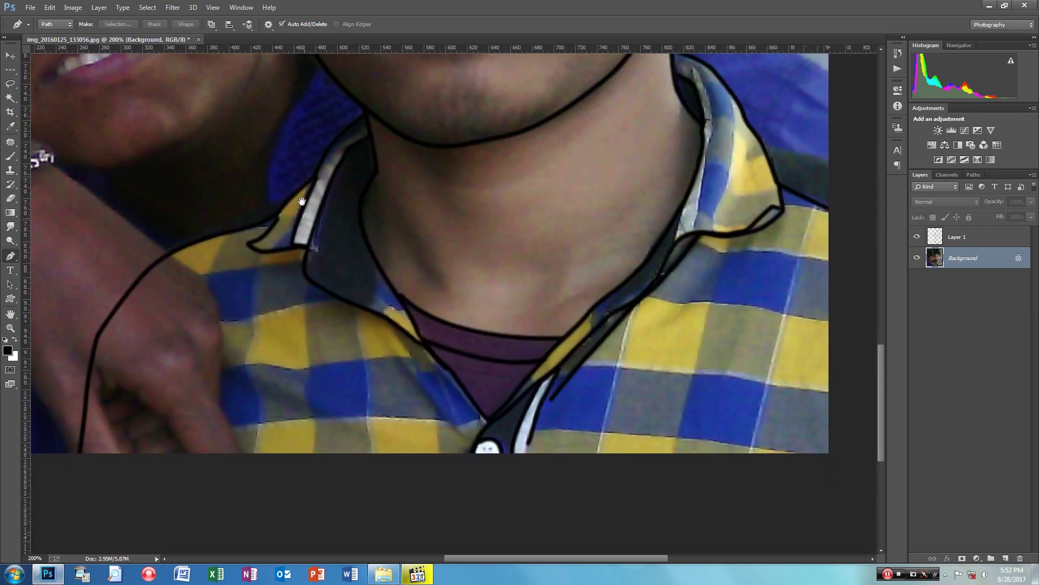
click(10, 84)
mouse_move(165, 229)
mouse_down()
mouse_move(45, 433)
mouse_move(226, 469)
mouse_up()
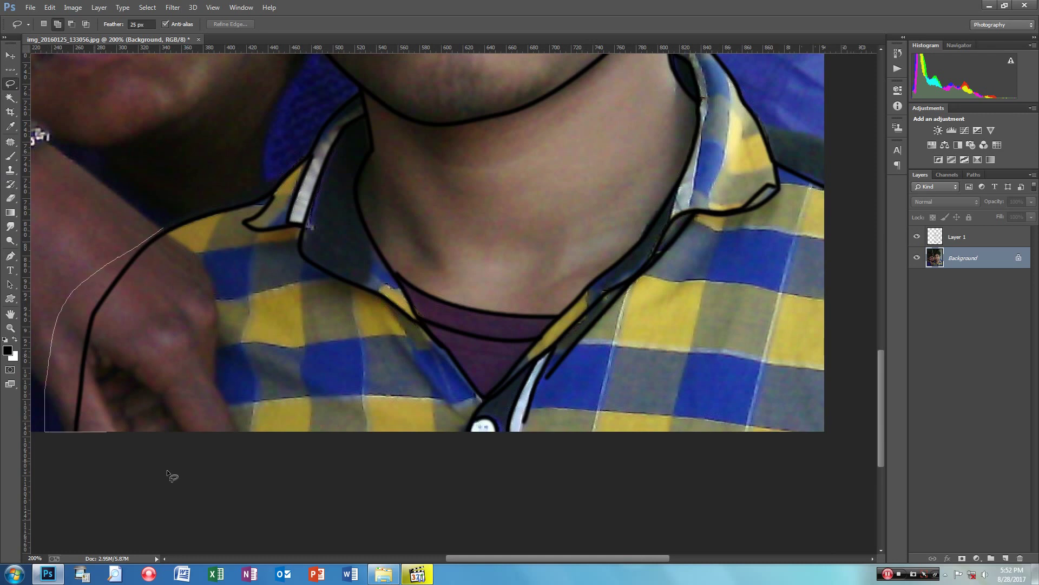
drag(230, 414, 222, 391)
mouse_move(220, 341)
mouse_down()
mouse_move(223, 296)
mouse_move(206, 267)
mouse_up()
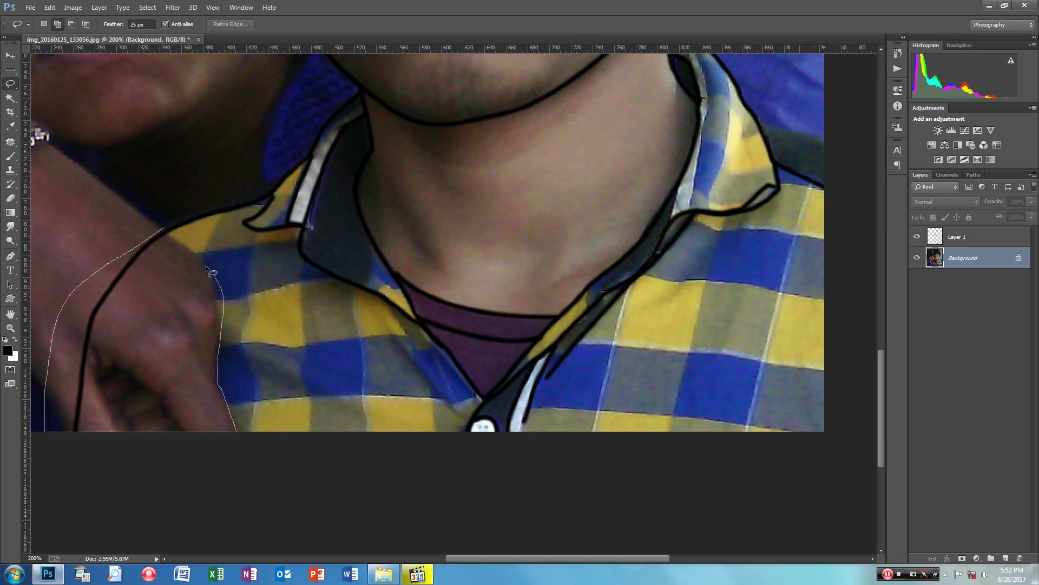
drag(169, 231, 162, 241)
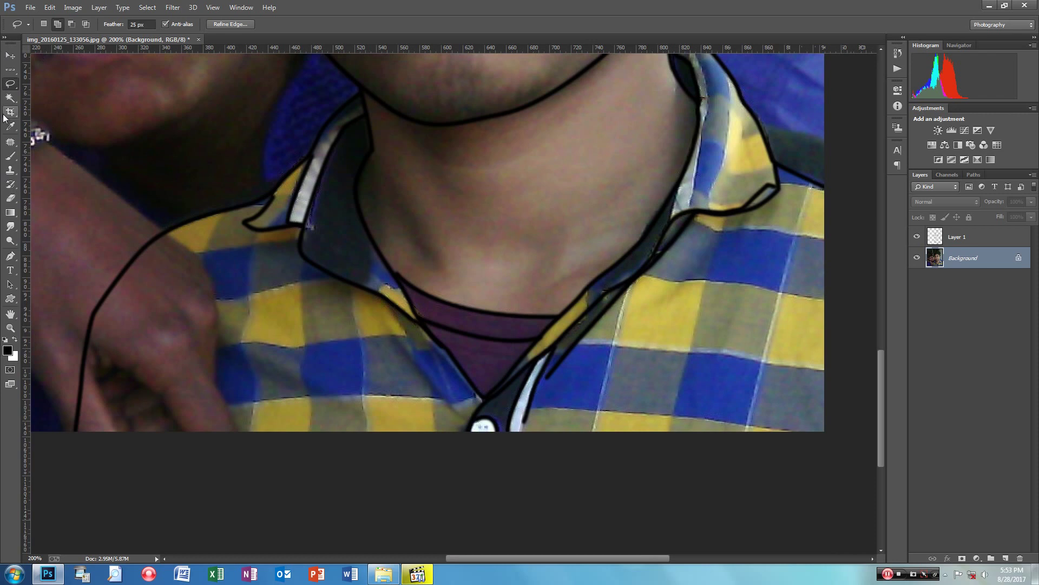
Patch the hand selection with plaid shirt texture from the right, then deselect.
click(10, 141)
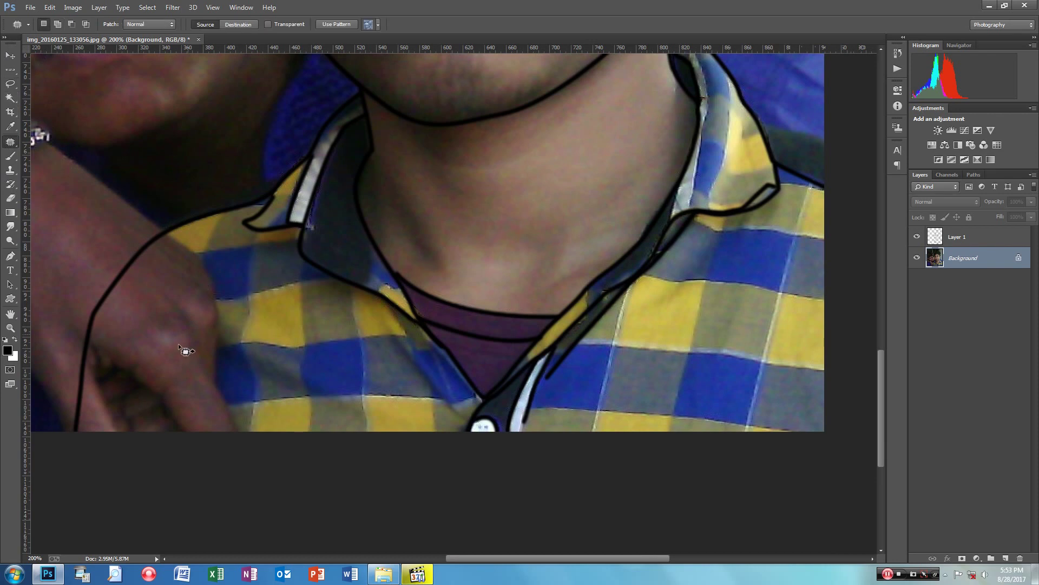
key(ctrl+0)
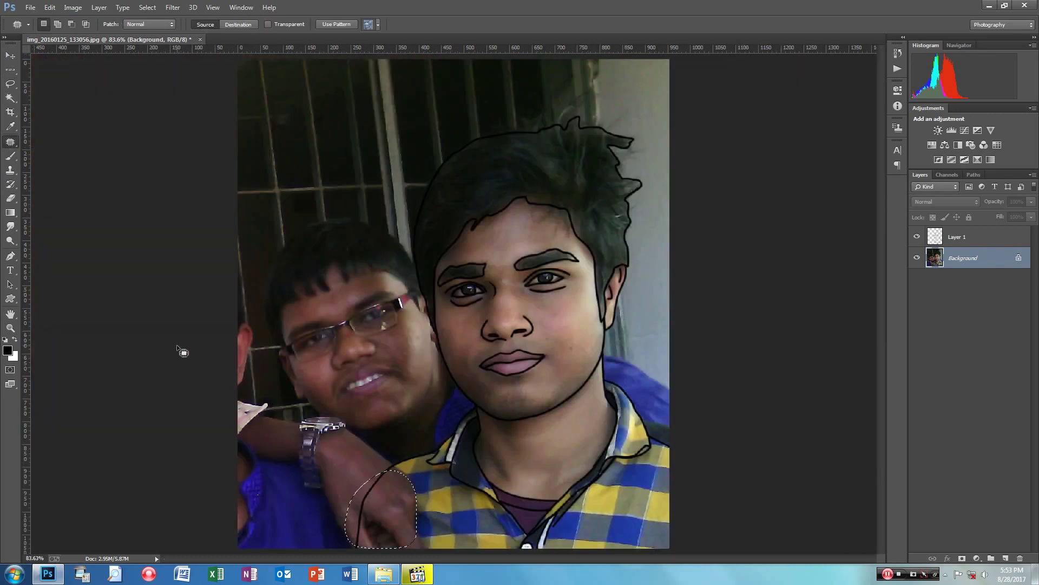
drag(401, 523, 639, 518)
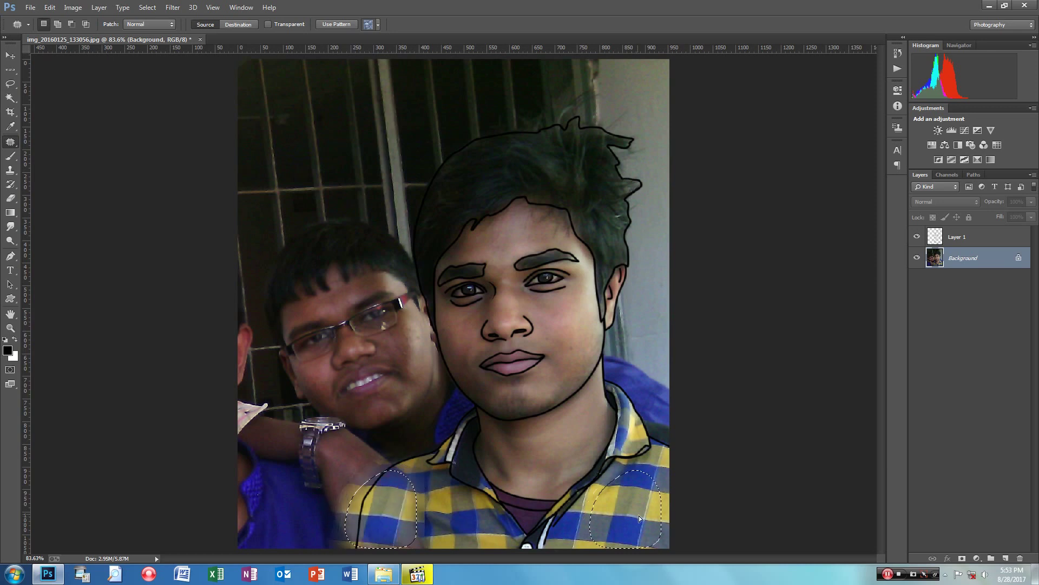
drag(639, 517, 639, 518)
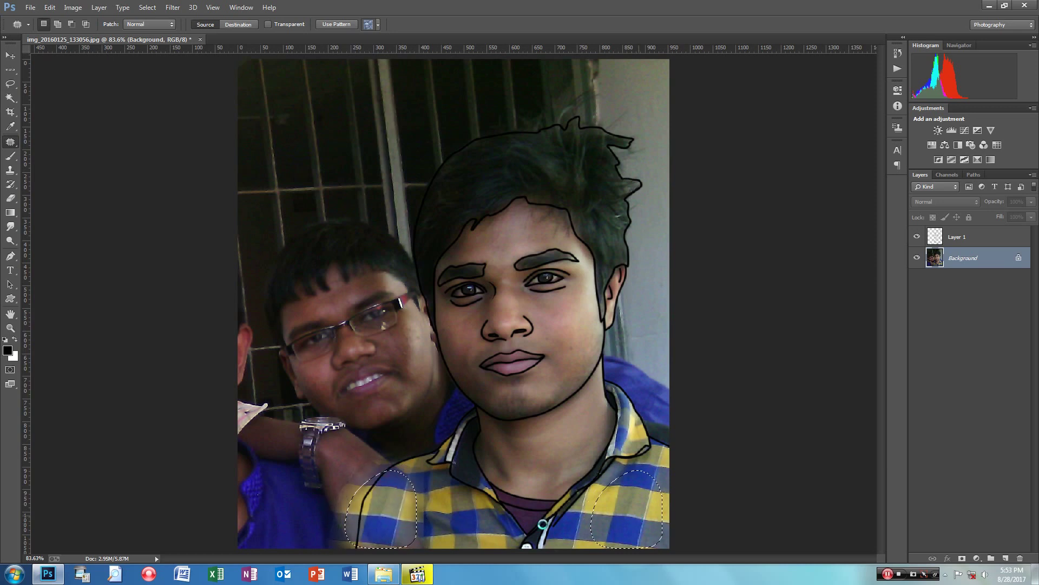
click(424, 536)
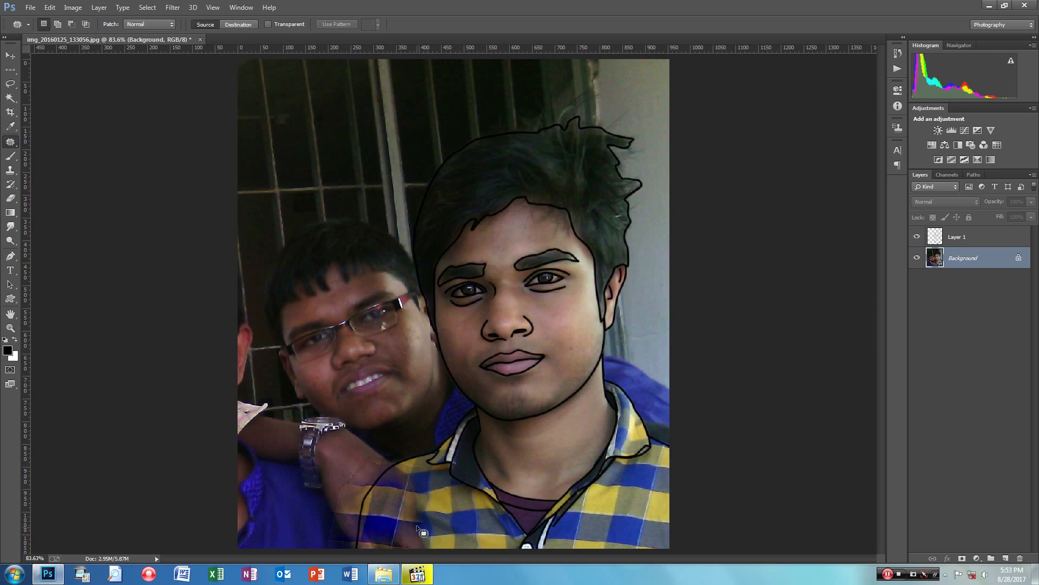
Patch another rough spot on the lower shirt and refit the view.
mouse_move(403, 538)
mouse_down()
mouse_move(428, 522)
mouse_move(456, 532)
mouse_up()
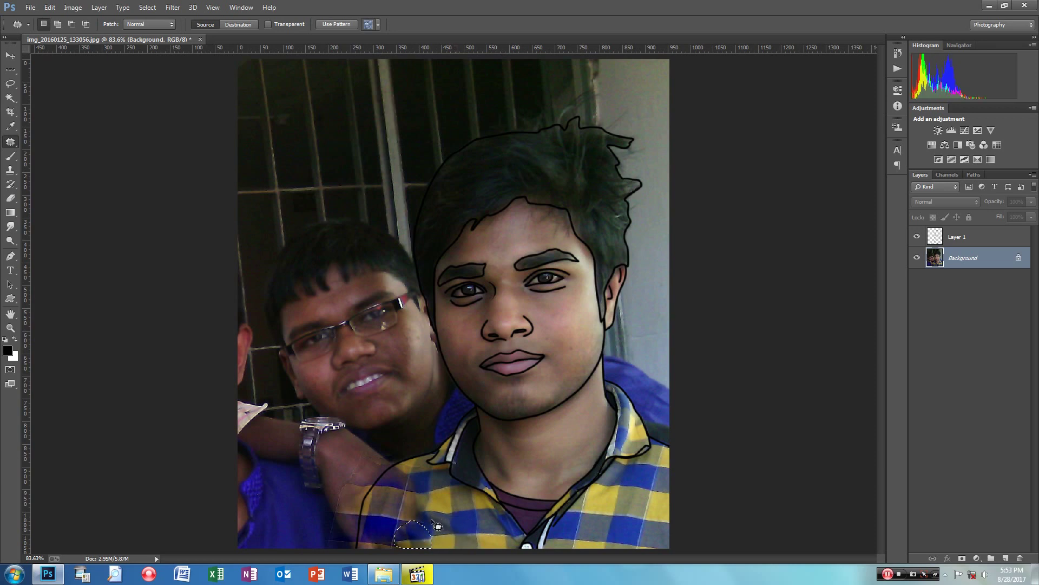
key(ctrl+d)
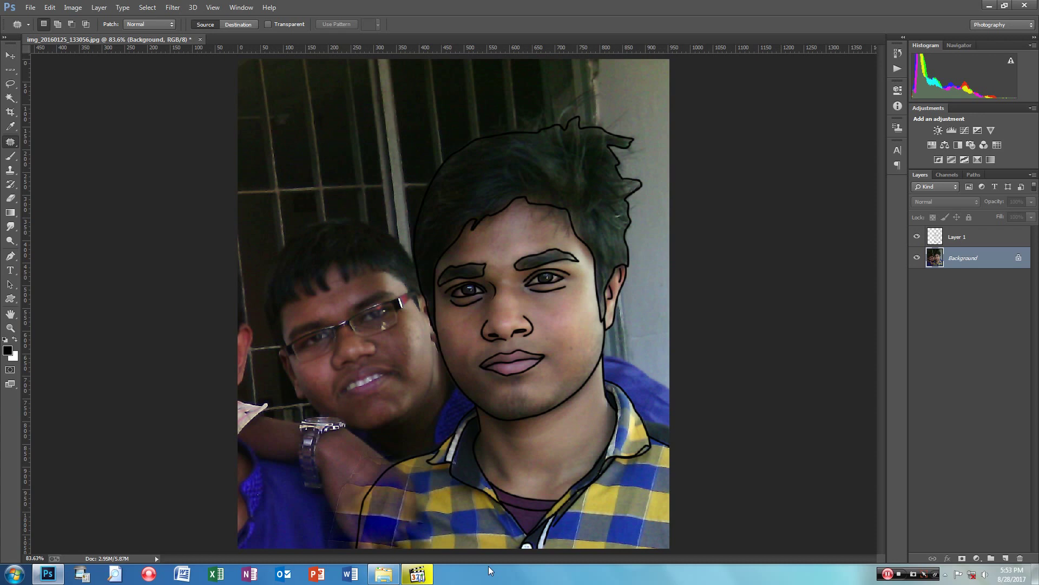
key(ctrl+plus)
key(ctrl+minus)
key(ctrl+plus)
key(ctrl+plus)
scroll(379, 156, down, 10)
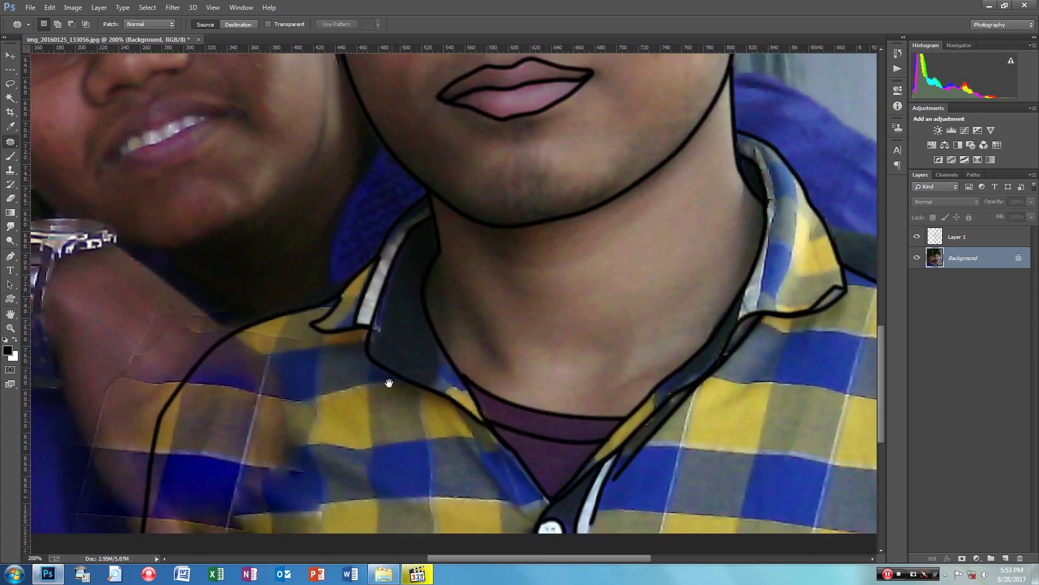
click(11, 184)
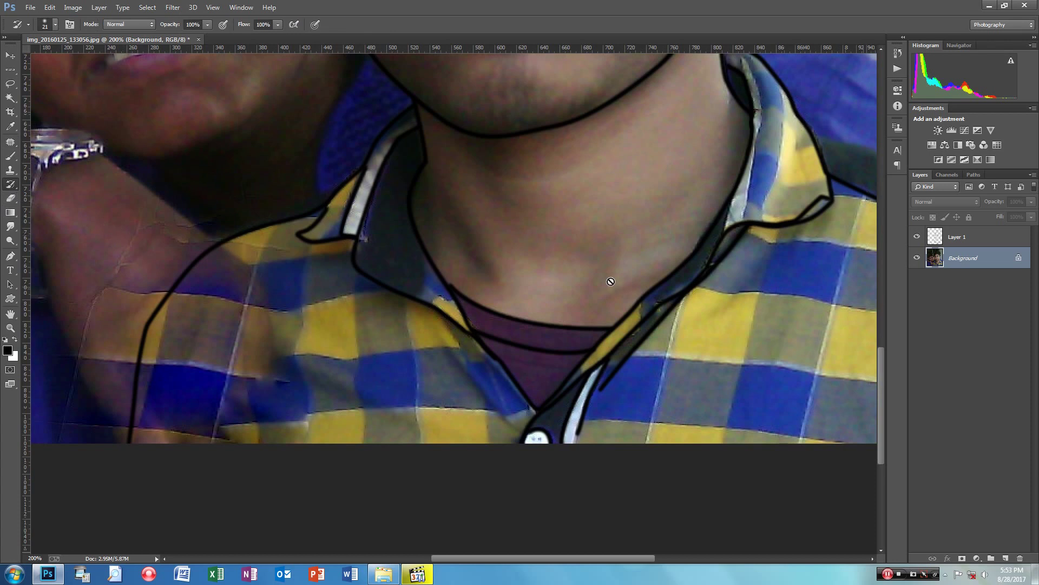
click(283, 267)
click(520, 219)
key(ctrl+0)
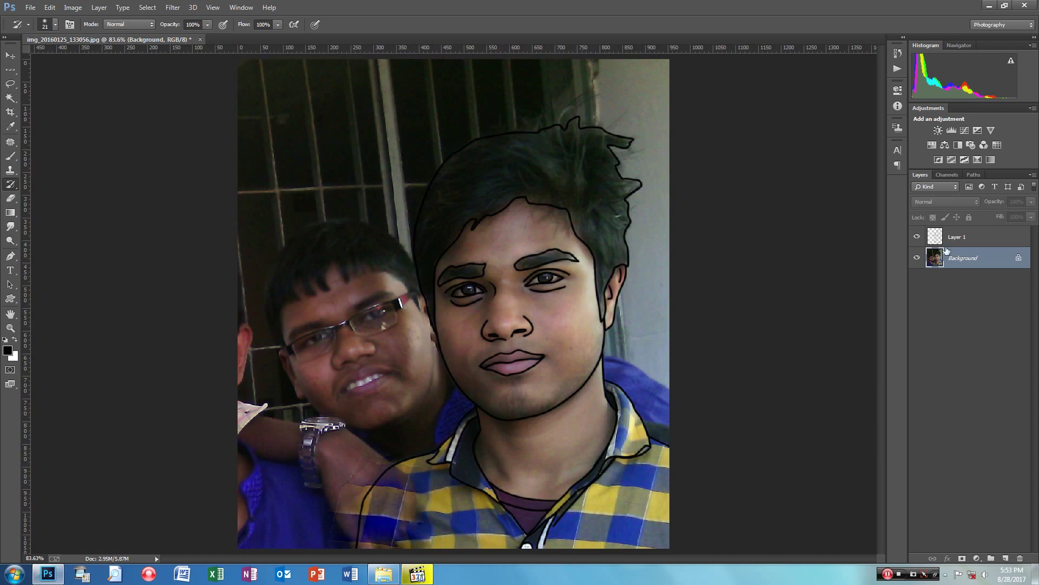
Turn Background into Layer 0 above Layer 1, and add empty Layer 2 at the bottom.
click(917, 258)
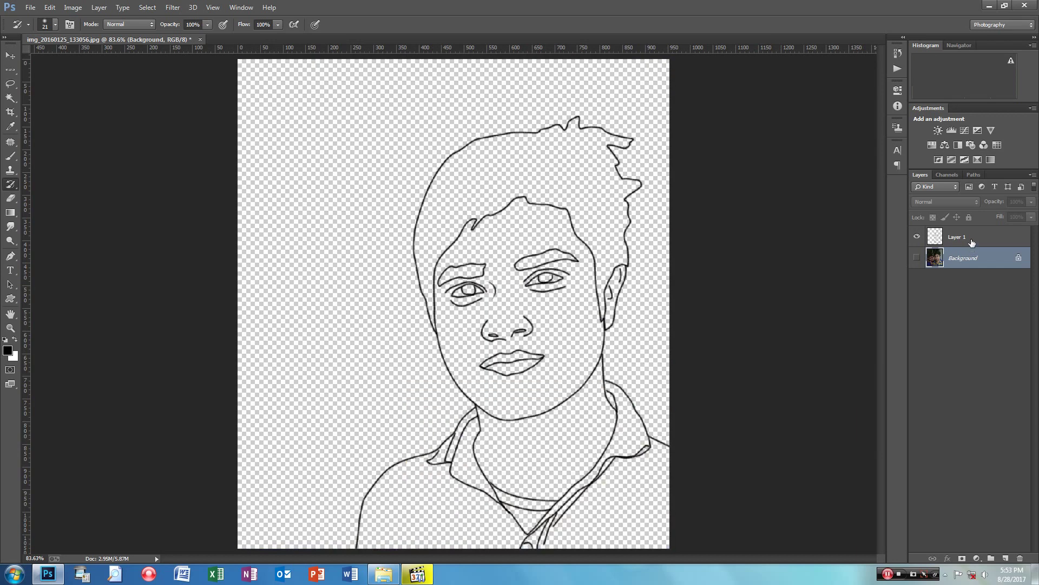
click(970, 240)
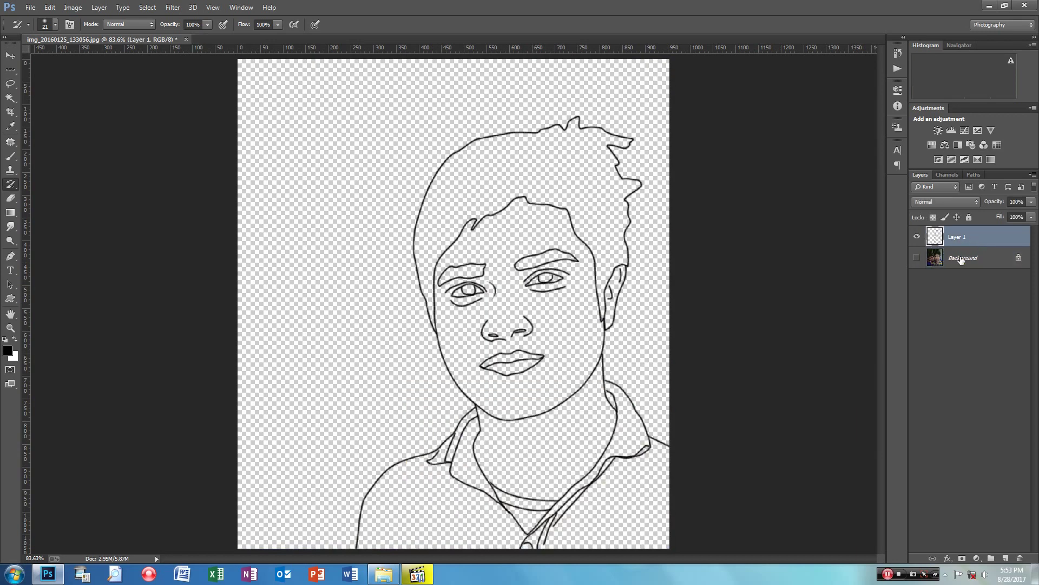
click(1019, 258)
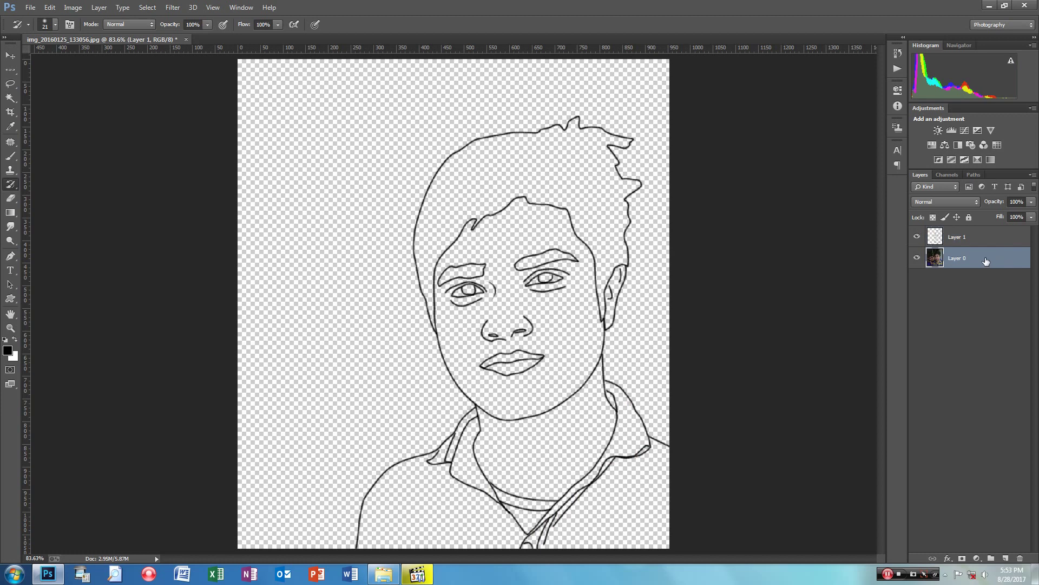
click(917, 258)
drag(983, 229, 983, 230)
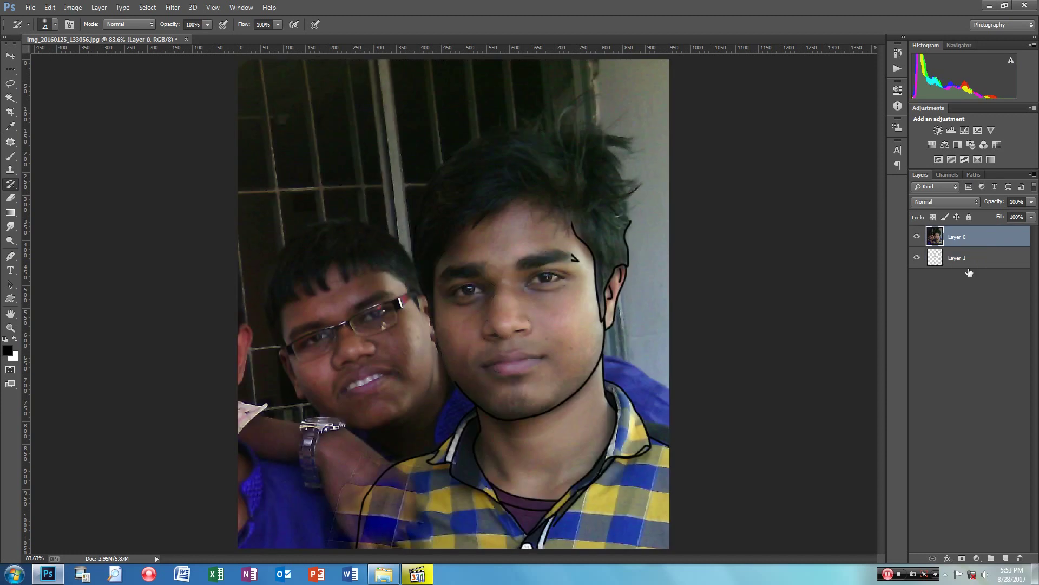
click(1004, 558)
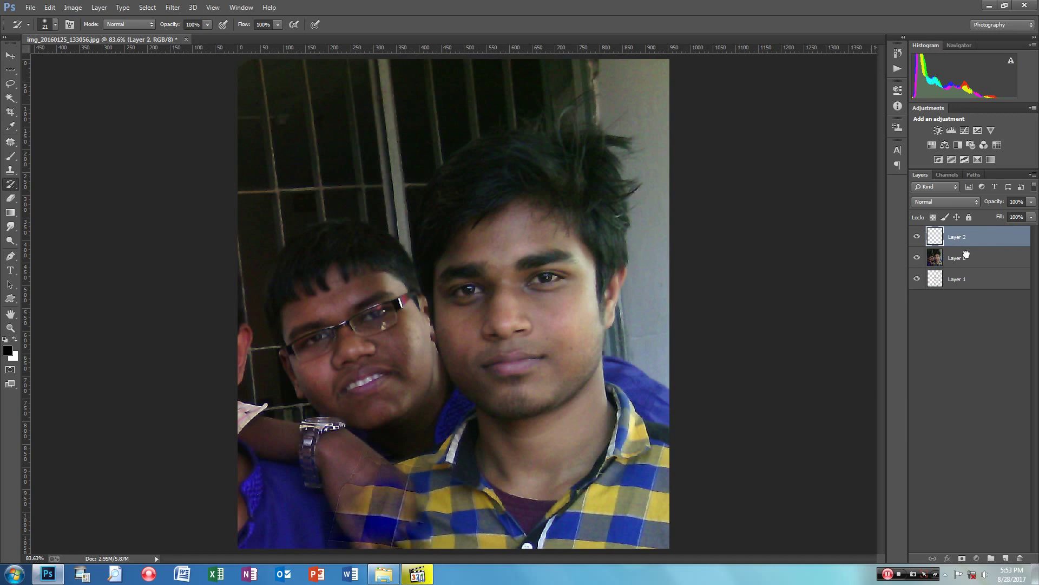
drag(966, 255, 963, 288)
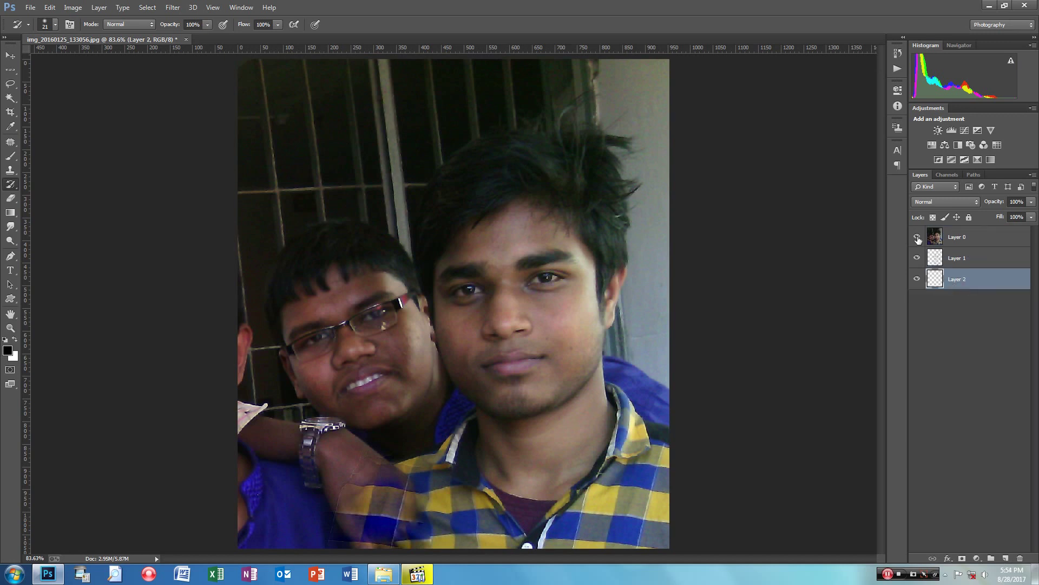
Pick the Brush with a skin tone sampled from the face and adjusted hardness.
key(alt)
click(8, 157)
alt+click(573, 310)
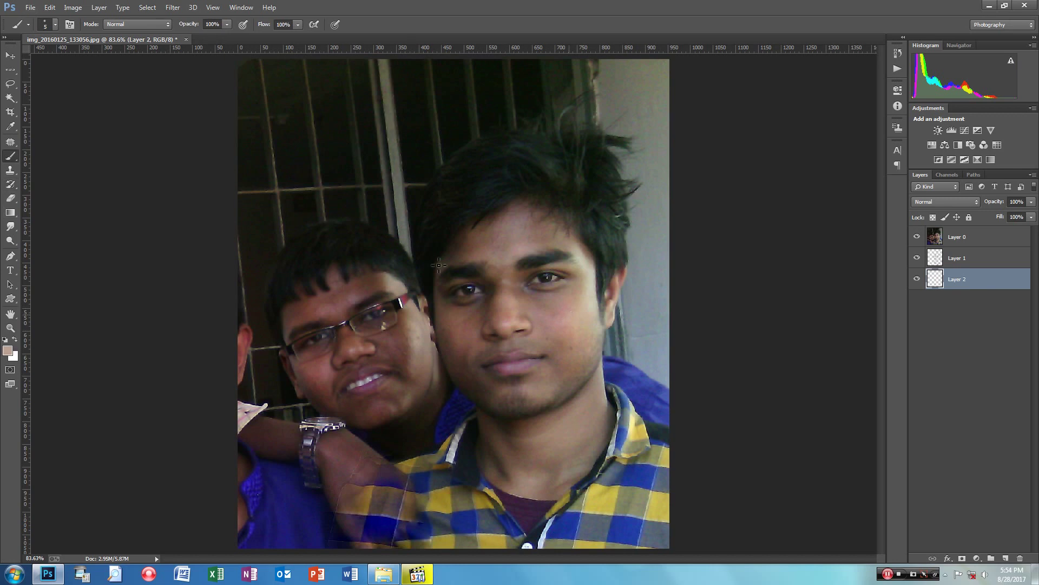
click(56, 25)
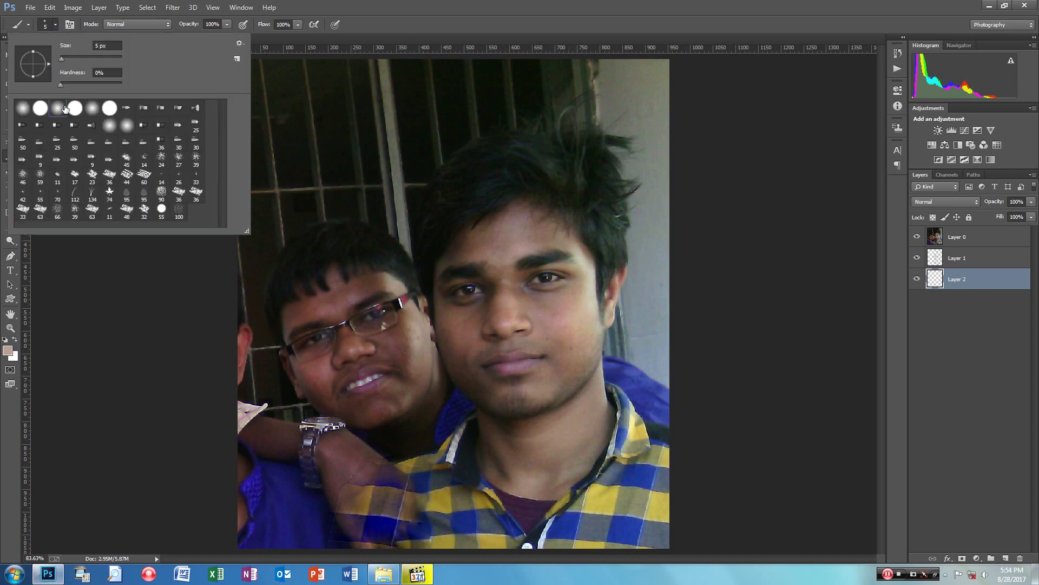
click(87, 83)
key(Return)
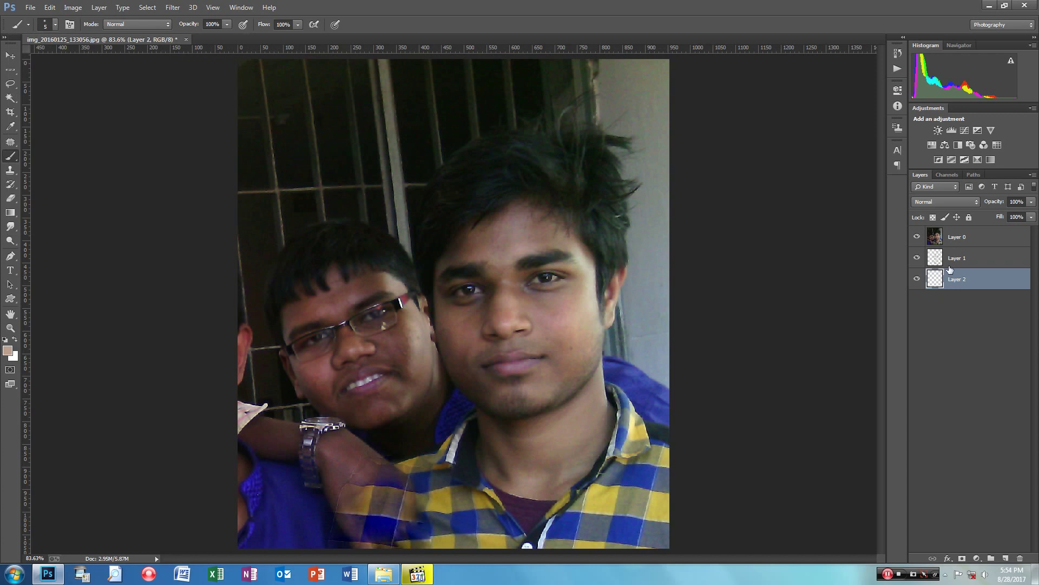
Hide the photo on Layer 0 and make Layer 2 the layer to paint on.
click(917, 237)
click(957, 258)
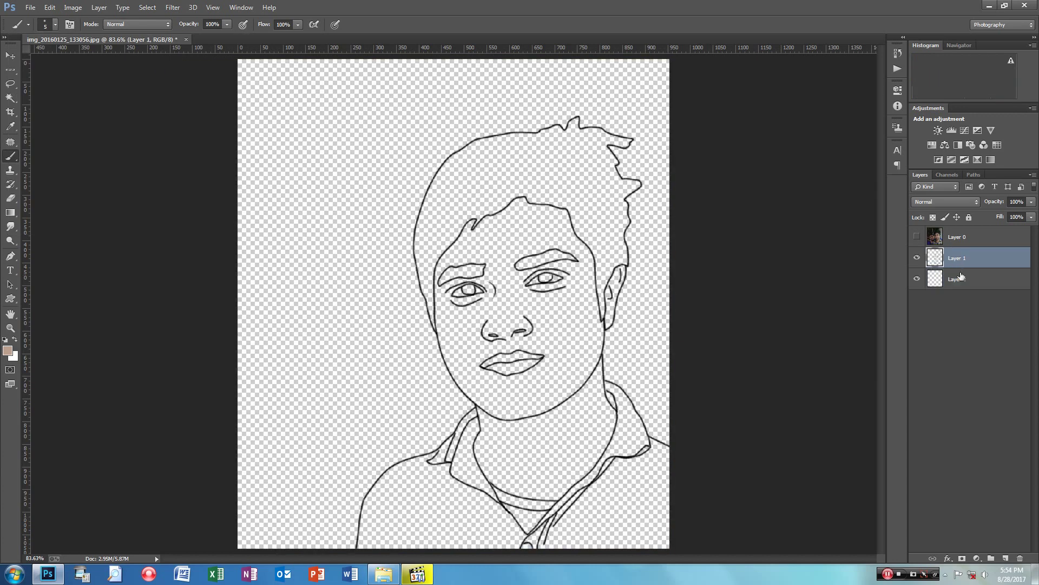
click(960, 278)
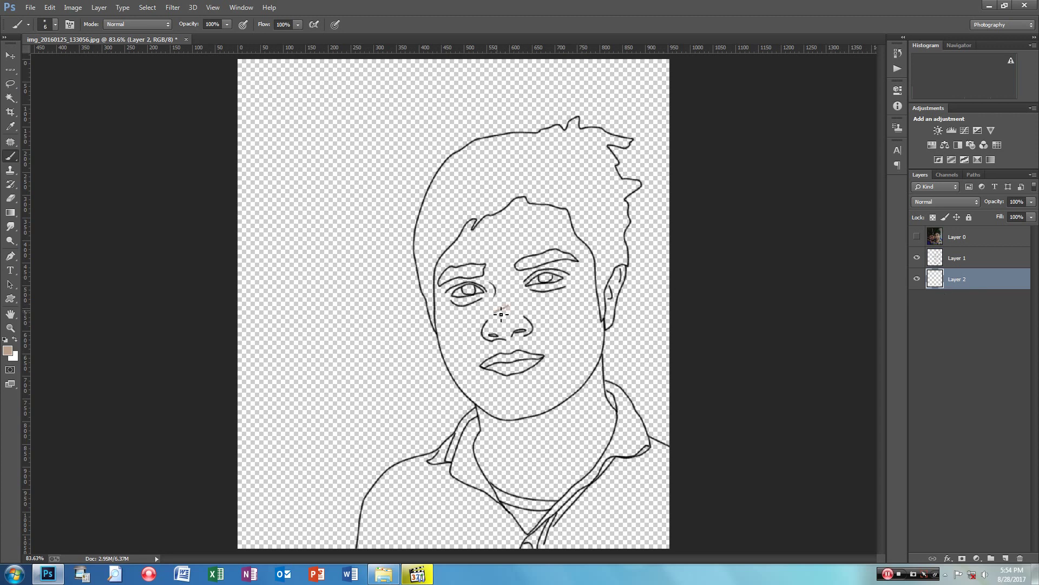
Paint tan skin colour over the nose, left cheek and forehead on Layer 2.
key(bracketright)
key(bracketright)
key(bracketright)
drag(485, 313, 494, 317)
mouse_move(462, 284)
mouse_down()
mouse_move(441, 298)
mouse_move(446, 263)
mouse_up()
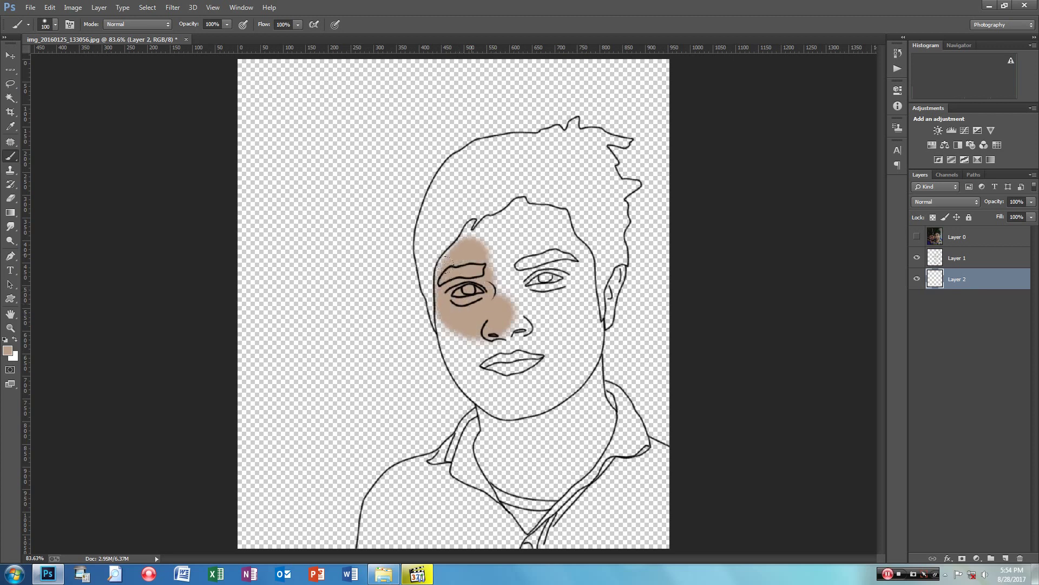
click(56, 25)
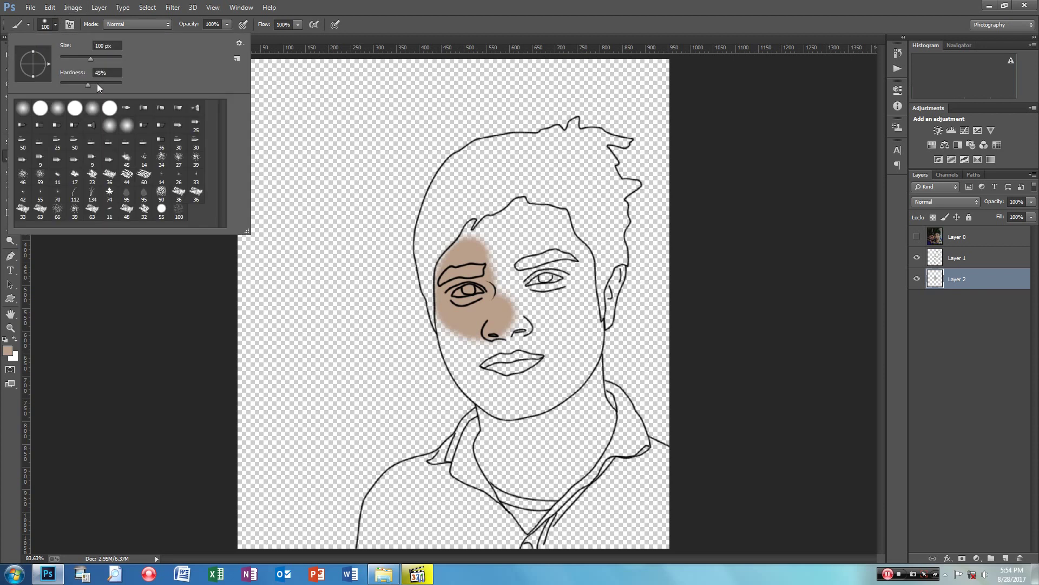
click(53, 25)
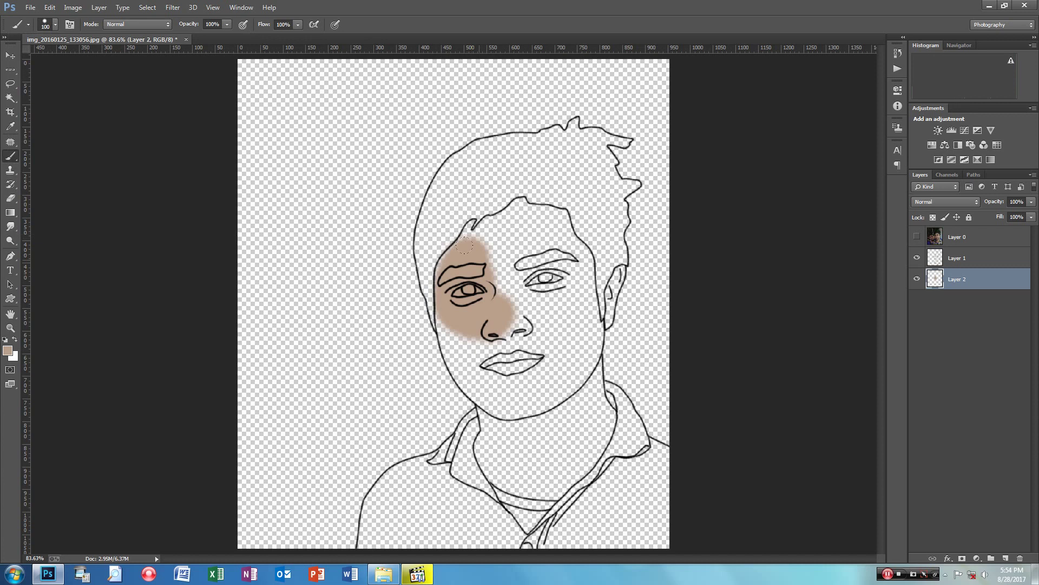
key(bracketleft)
mouse_move(465, 237)
mouse_down()
mouse_move(485, 246)
mouse_move(471, 223)
mouse_move(510, 205)
mouse_move(547, 212)
mouse_move(553, 238)
mouse_move(588, 262)
mouse_move(564, 305)
mouse_move(585, 325)
mouse_move(573, 317)
mouse_move(563, 349)
mouse_move(487, 428)
mouse_move(496, 450)
mouse_move(480, 434)
mouse_move(506, 471)
mouse_move(525, 464)
mouse_move(555, 482)
mouse_move(538, 461)
mouse_move(566, 452)
mouse_move(582, 471)
mouse_move(565, 435)
mouse_move(606, 401)
mouse_move(571, 372)
mouse_move(575, 361)
mouse_move(559, 372)
mouse_move(566, 413)
mouse_move(511, 447)
mouse_move(501, 384)
mouse_move(457, 379)
mouse_move(446, 318)
mouse_move(454, 340)
mouse_move(443, 352)
mouse_move(445, 288)
mouse_move(457, 330)
mouse_move(504, 270)
mouse_move(503, 352)
mouse_move(524, 317)
mouse_move(549, 342)
mouse_move(525, 241)
mouse_move(514, 251)
mouse_up()
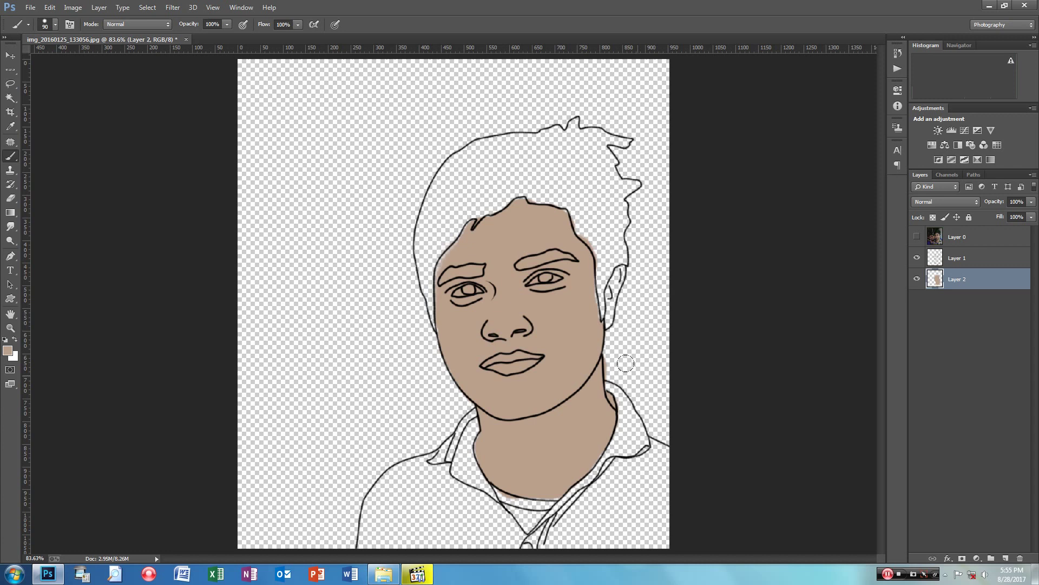
key(ctrl+plus)
key(ctrl+plus)
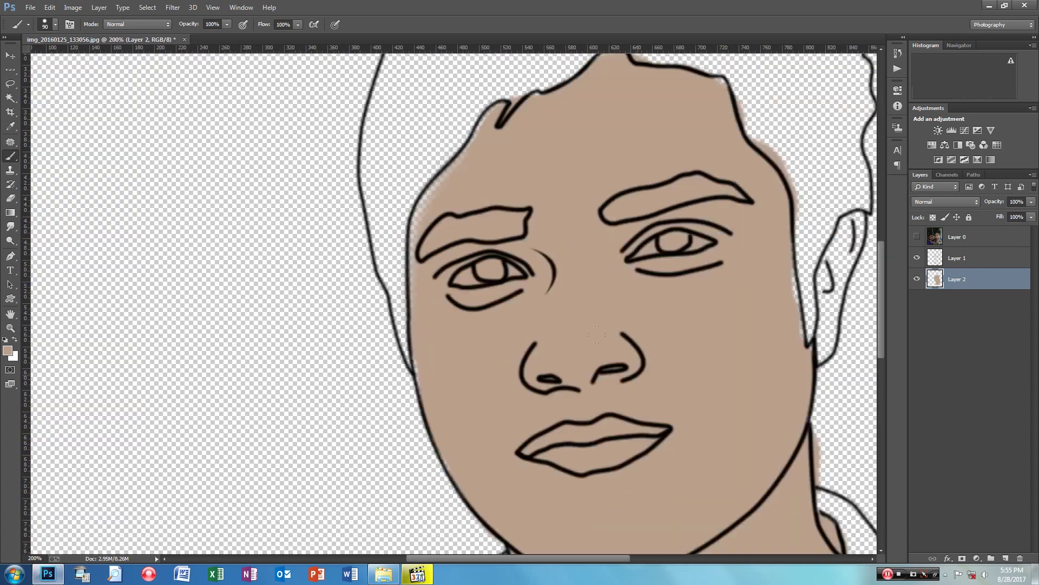
Fill the white gaps along the face's left edge with skin colour.
drag(620, 297, 394, 410)
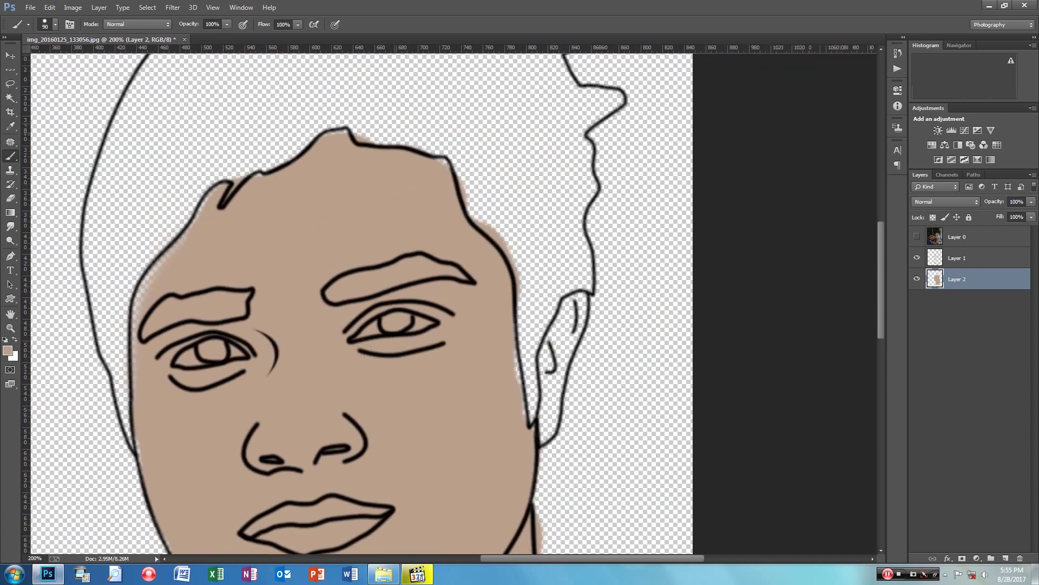
drag(142, 296, 132, 406)
drag(163, 255, 142, 295)
drag(178, 238, 209, 214)
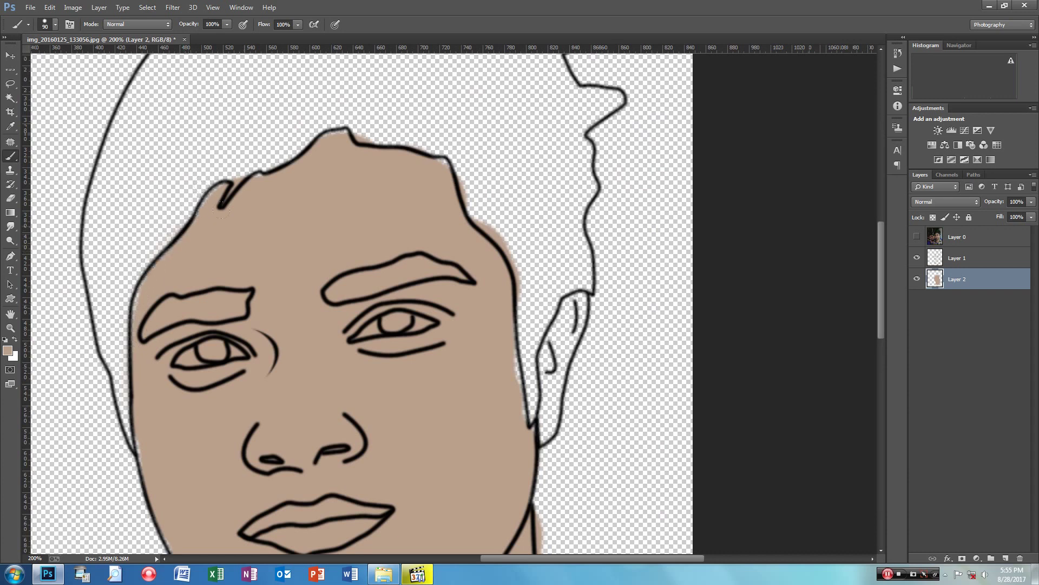
key(ctrl+minus)
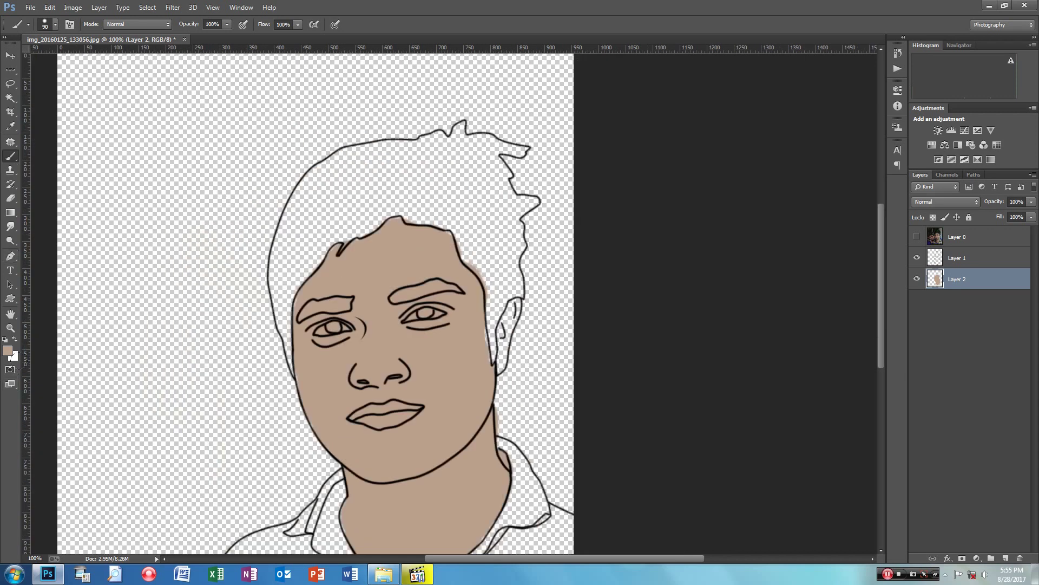
Sample the dark hair colour from the temporarily shown photo, then hide it again.
click(917, 237)
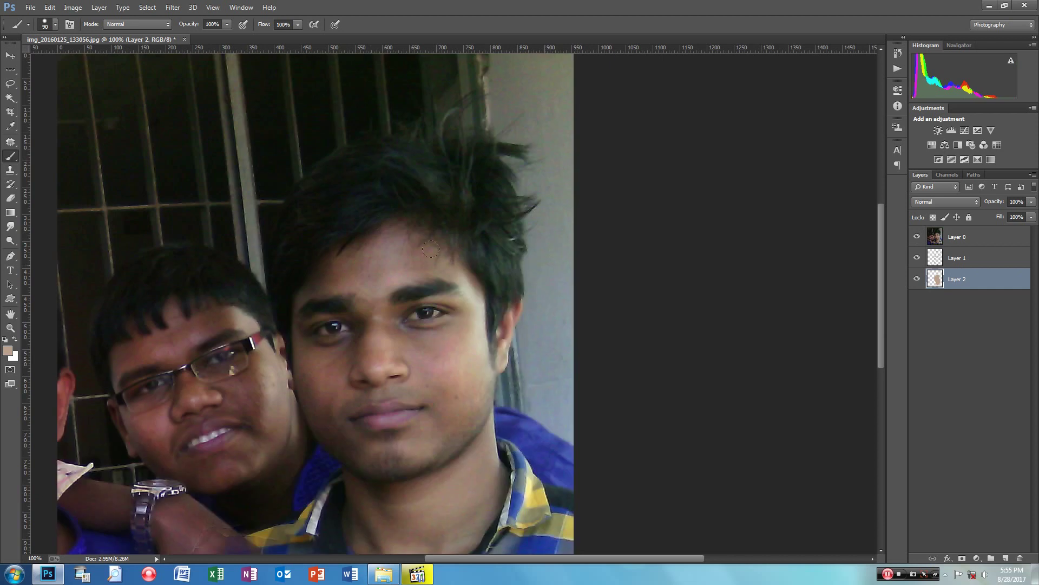
alt+click(360, 198)
click(917, 237)
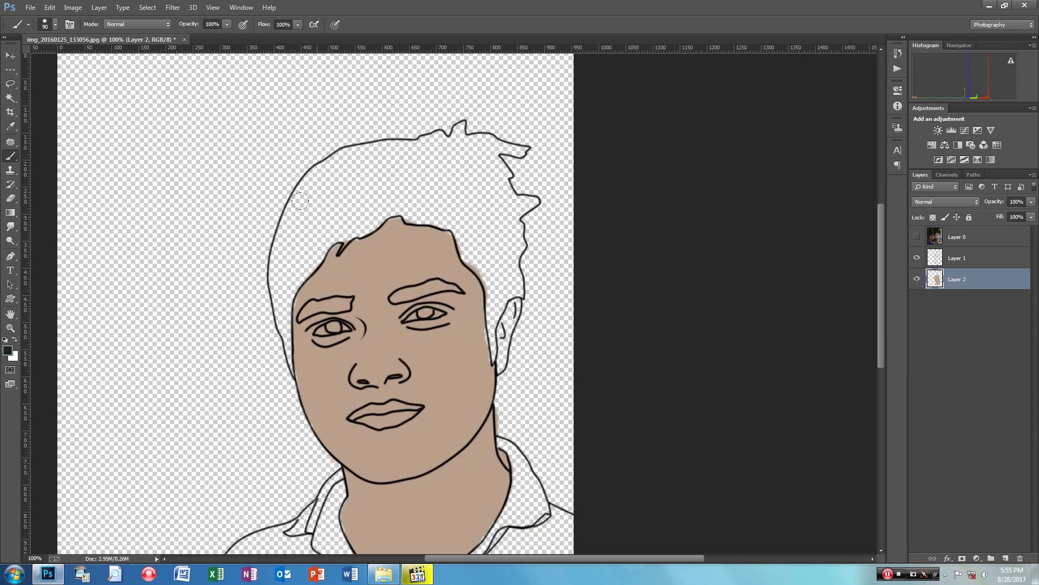
Paint the hair dark along the hairline, left side and top of the forehead.
key(bracketleft)
key(bracketleft)
mouse_move(290, 236)
mouse_down()
mouse_move(284, 260)
mouse_move(303, 206)
mouse_move(290, 211)
mouse_up()
mouse_move(314, 176)
mouse_down()
mouse_move(345, 154)
mouse_move(414, 144)
mouse_move(368, 142)
mouse_move(436, 142)
mouse_move(459, 127)
mouse_move(467, 147)
mouse_move(496, 144)
mouse_move(387, 180)
mouse_up()
mouse_move(314, 222)
mouse_down()
mouse_move(310, 244)
mouse_move(279, 265)
mouse_up()
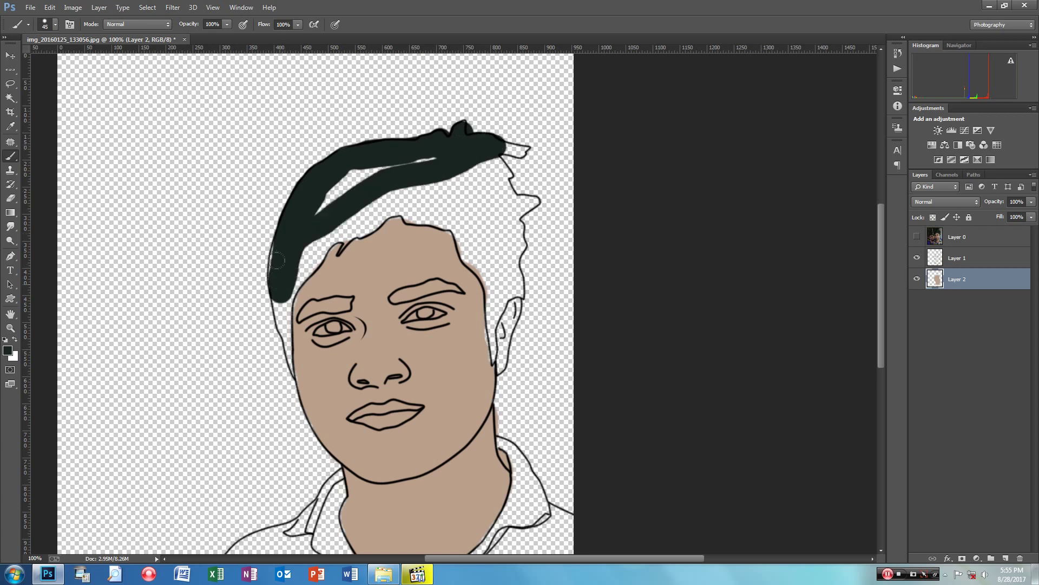
mouse_move(299, 243)
mouse_down()
mouse_move(309, 270)
mouse_move(306, 254)
mouse_move(330, 238)
mouse_move(305, 250)
mouse_up()
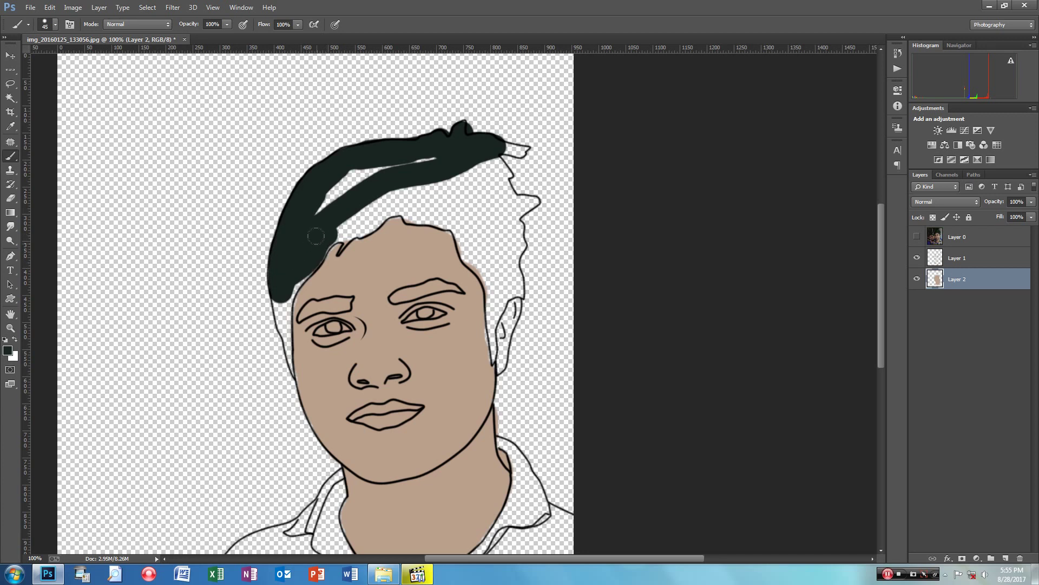
mouse_move(330, 228)
mouse_down()
mouse_move(404, 207)
mouse_move(442, 210)
mouse_move(485, 270)
mouse_move(491, 307)
mouse_move(519, 285)
mouse_move(506, 249)
mouse_move(516, 203)
mouse_move(503, 201)
mouse_move(493, 160)
mouse_move(319, 200)
mouse_move(330, 208)
mouse_move(425, 158)
mouse_move(382, 195)
mouse_move(465, 189)
mouse_move(482, 206)
mouse_move(479, 236)
mouse_move(484, 184)
mouse_move(490, 259)
mouse_up()
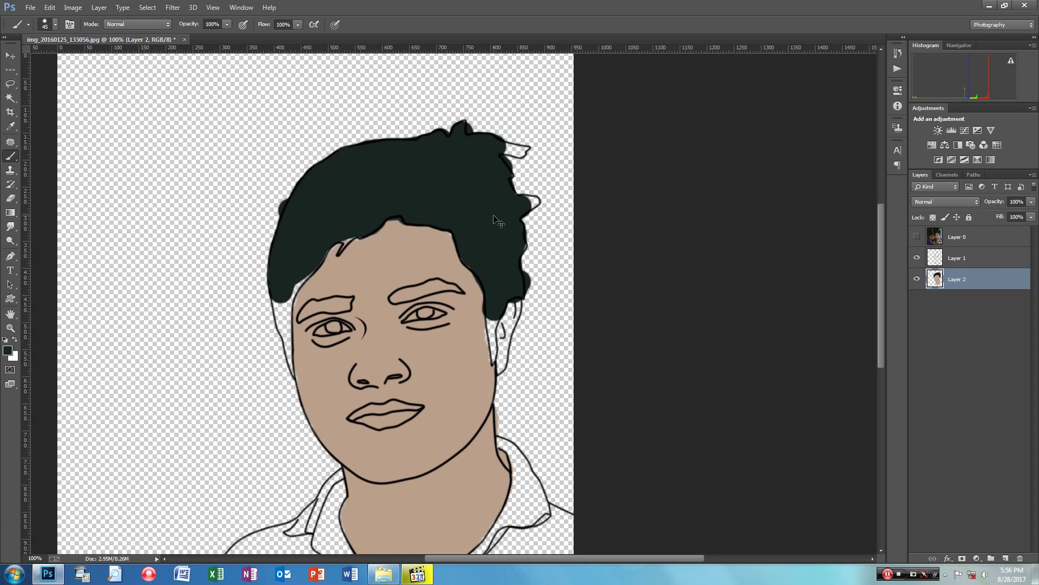
Zoom in and paint a thin dark hair edge down the left cheek with a fine tip.
scroll(493, 218, up, 3)
mouse_move(492, 241)
mouse_down()
mouse_move(550, 231)
mouse_move(427, 312)
mouse_up()
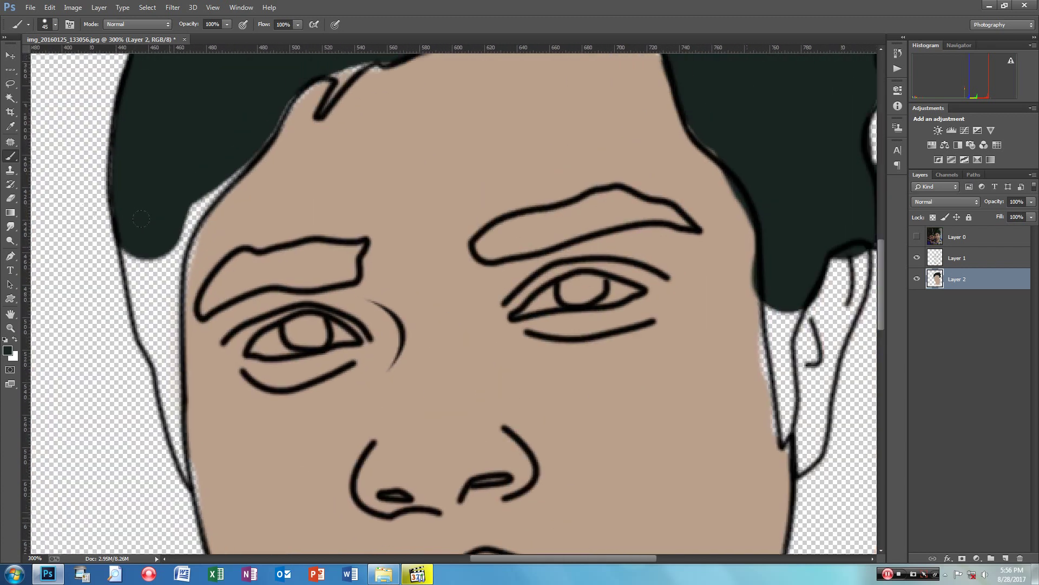
key(bracketleft)
key(bracketleft)
key(bracketleft)
drag(131, 255, 146, 321)
mouse_move(132, 266)
mouse_down()
mouse_move(186, 476)
mouse_move(178, 346)
mouse_move(173, 366)
mouse_move(160, 322)
mouse_move(162, 379)
mouse_move(151, 280)
mouse_up()
mouse_move(165, 320)
mouse_down()
mouse_move(176, 313)
mouse_move(144, 269)
mouse_move(183, 242)
mouse_move(245, 161)
mouse_up()
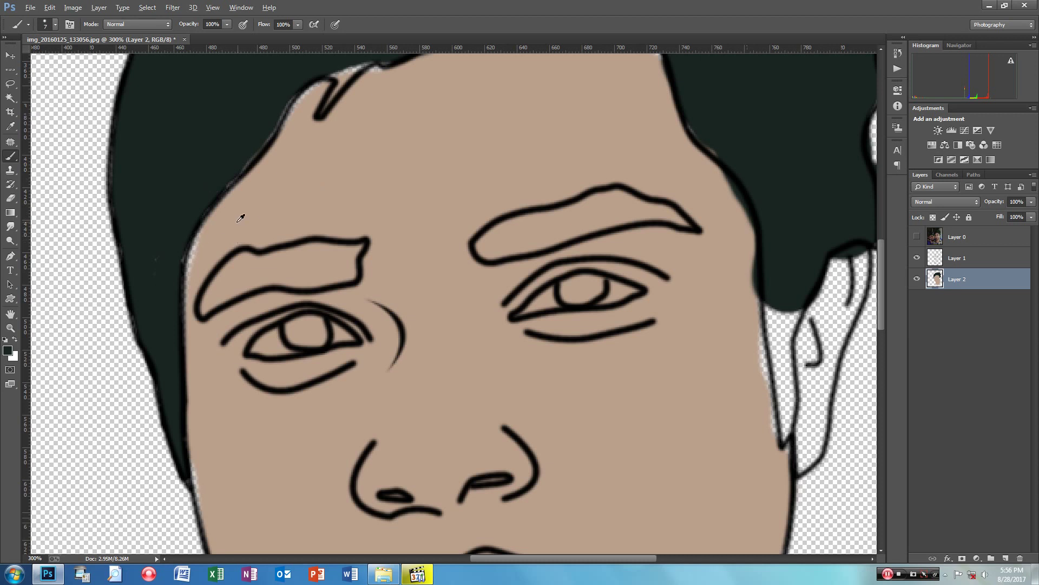
alt+click(218, 233)
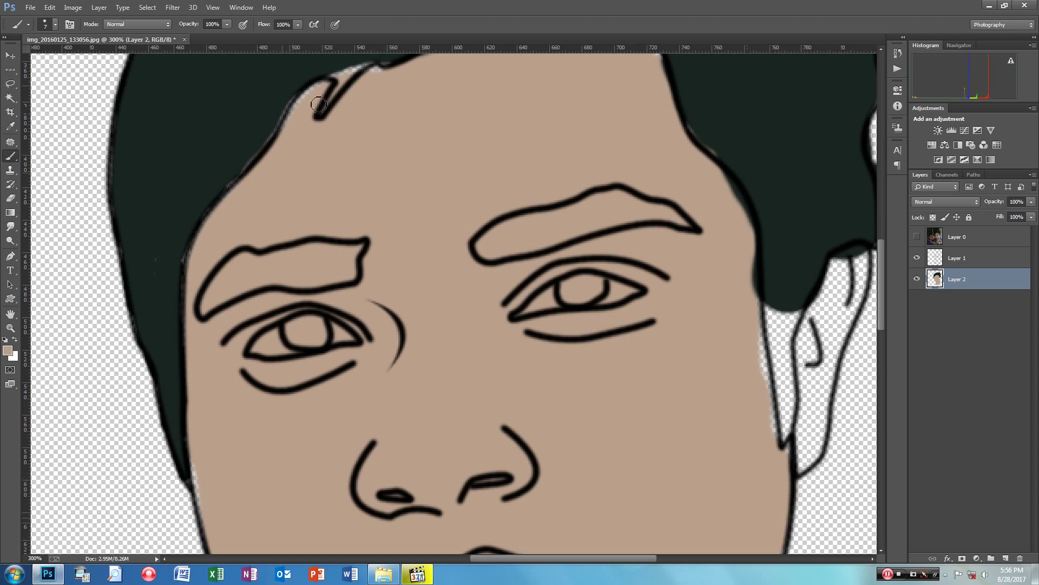
Fill the light gap in a hair strand dark and cover a hairline bump with skin.
drag(314, 111, 263, 330)
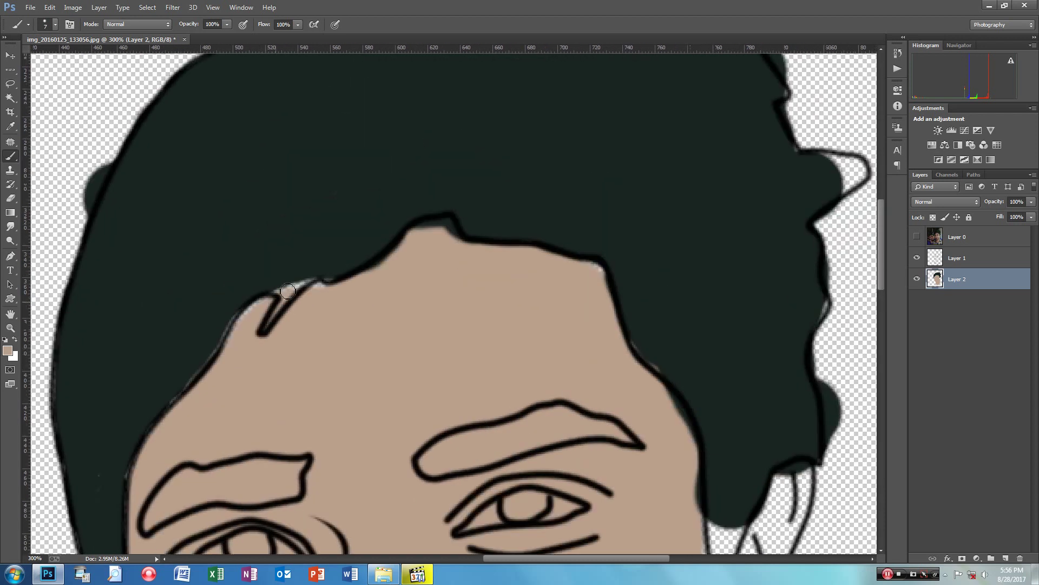
alt+click(303, 241)
mouse_move(292, 284)
mouse_down()
mouse_move(275, 314)
mouse_move(318, 279)
mouse_up()
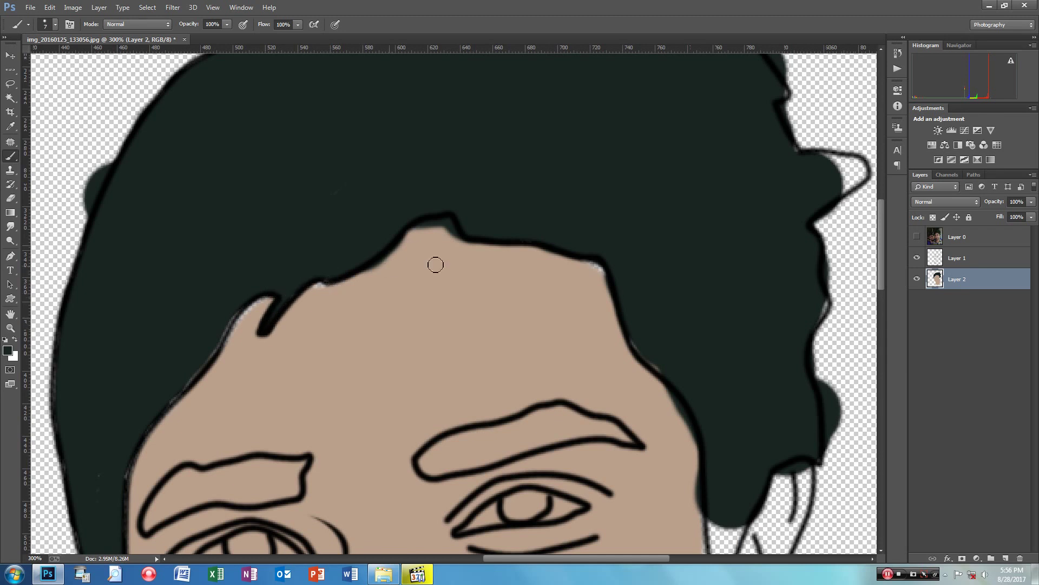
alt+click(443, 241)
mouse_move(432, 231)
mouse_down()
mouse_move(418, 231)
mouse_move(448, 228)
mouse_move(451, 237)
mouse_up()
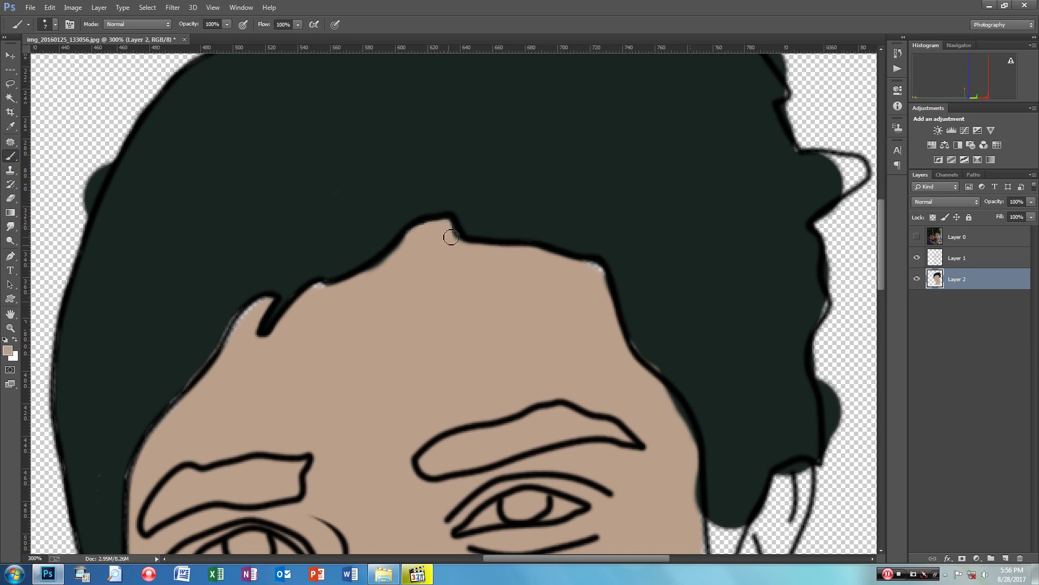
Cover the white fringe beside the ear and neck outline with skin colour.
drag(595, 294, 406, 327)
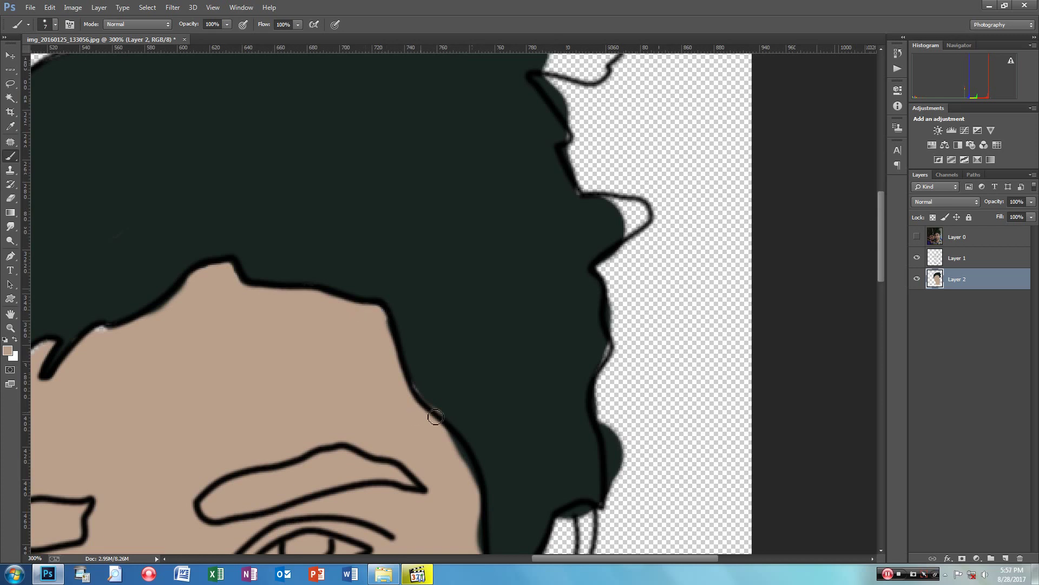
drag(558, 498, 444, 321)
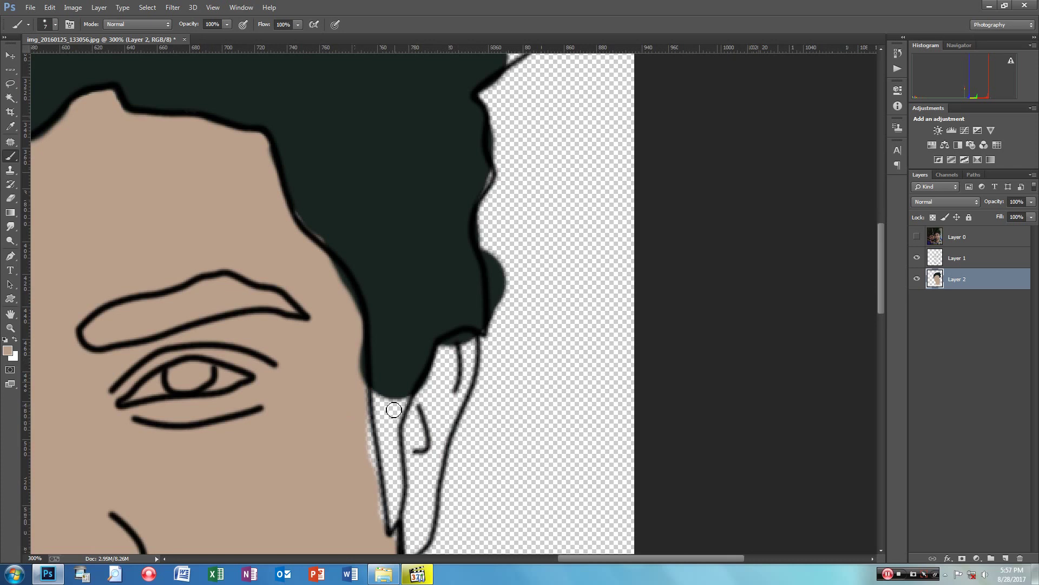
drag(366, 425, 367, 454)
mouse_move(395, 540)
mouse_down()
mouse_move(408, 528)
mouse_move(411, 547)
mouse_move(421, 506)
mouse_move(413, 428)
mouse_move(423, 398)
mouse_move(417, 422)
mouse_move(441, 352)
mouse_move(472, 340)
mouse_move(419, 532)
mouse_move(422, 428)
mouse_move(429, 452)
mouse_move(448, 360)
mouse_move(464, 348)
mouse_move(427, 452)
mouse_up()
Paint the white gaps along the hair edge by the ear dark.
alt+click(384, 385)
mouse_move(381, 393)
mouse_down()
mouse_move(391, 527)
mouse_move(395, 398)
mouse_move(399, 467)
mouse_move(409, 390)
mouse_move(391, 405)
mouse_up()
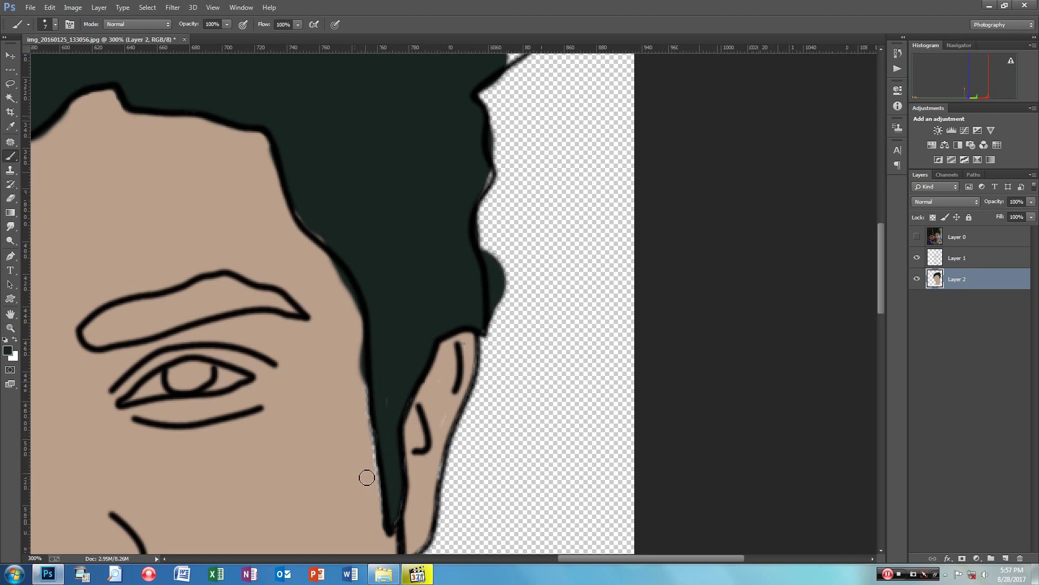
mouse_move(372, 460)
mouse_down()
mouse_move(364, 411)
mouse_move(379, 498)
mouse_up()
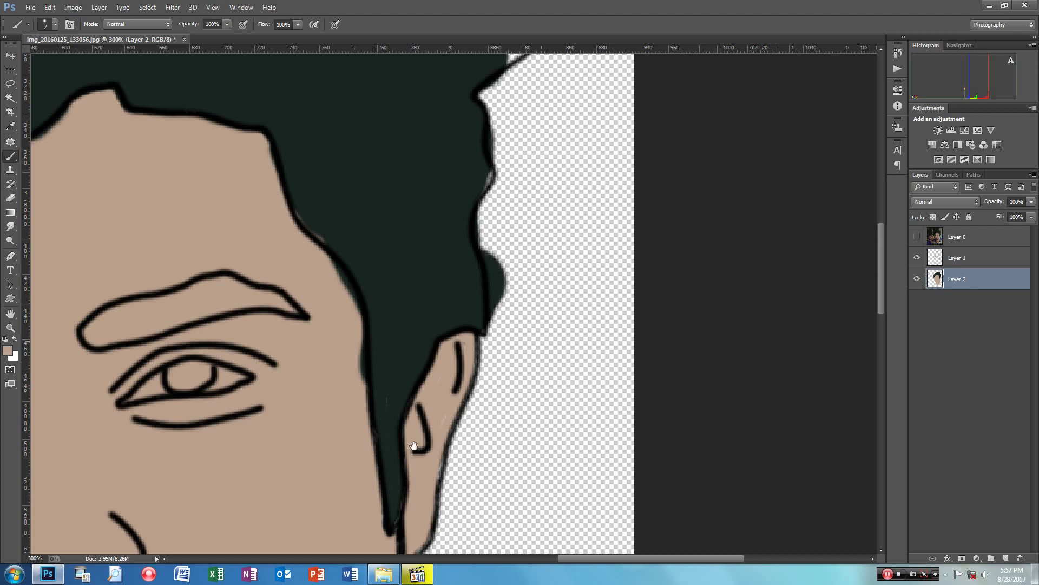
scroll(422, 476, up, 5)
scroll(422, 476, left, 2)
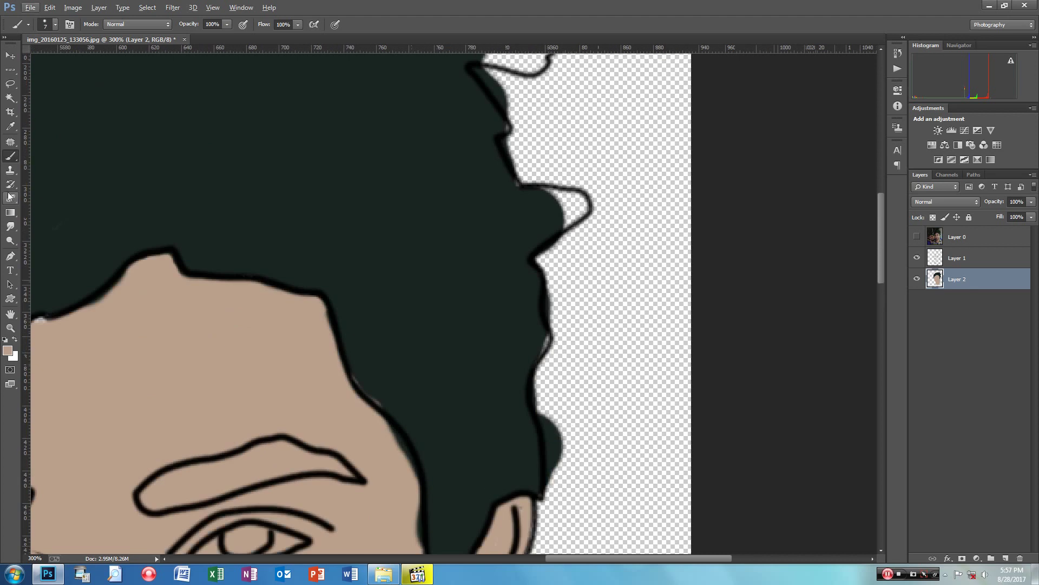
Erase the hair bulges and spike past the right outline with a 45 px round Eraser.
key(e)
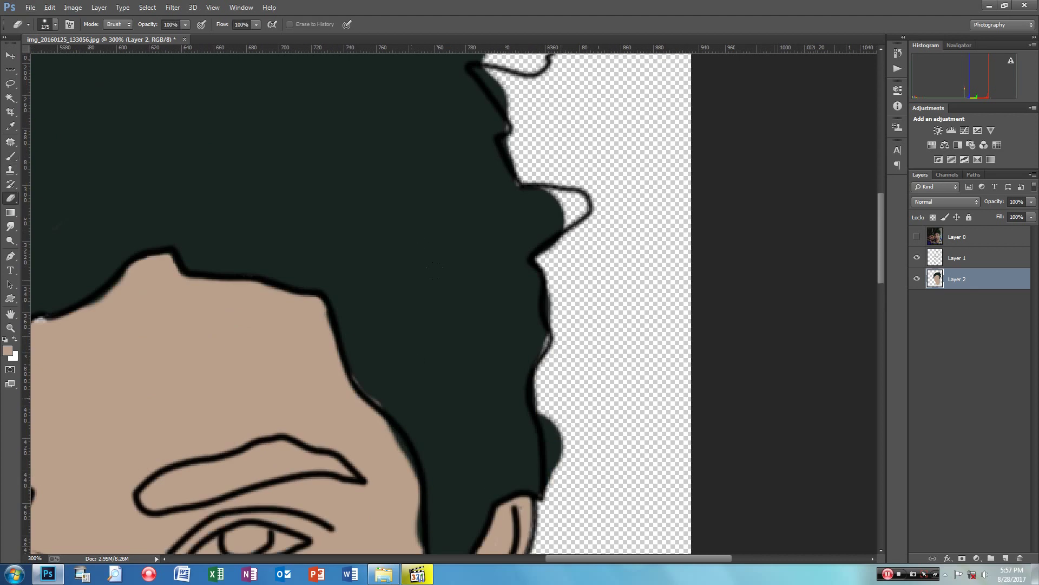
click(55, 25)
click(108, 109)
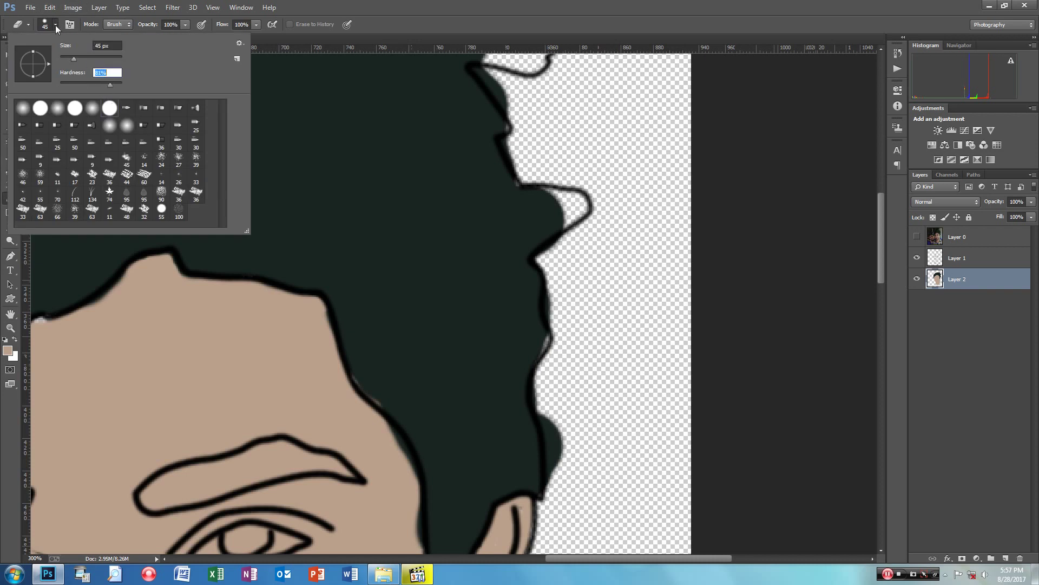
click(55, 25)
drag(552, 410, 553, 486)
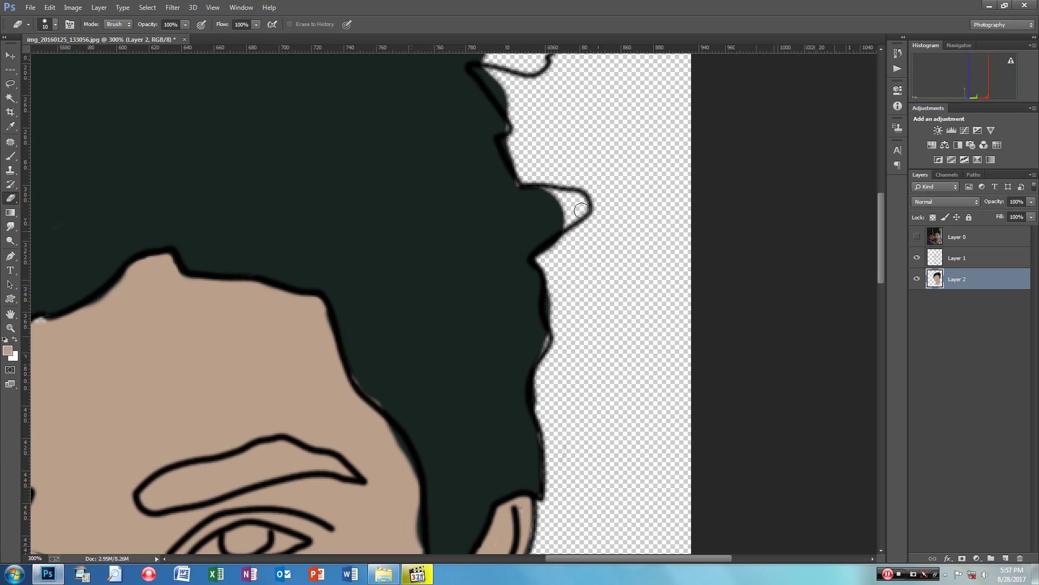
scroll(558, 200, up, 2)
scroll(584, 200, up, 3)
scroll(568, 194, up, 2)
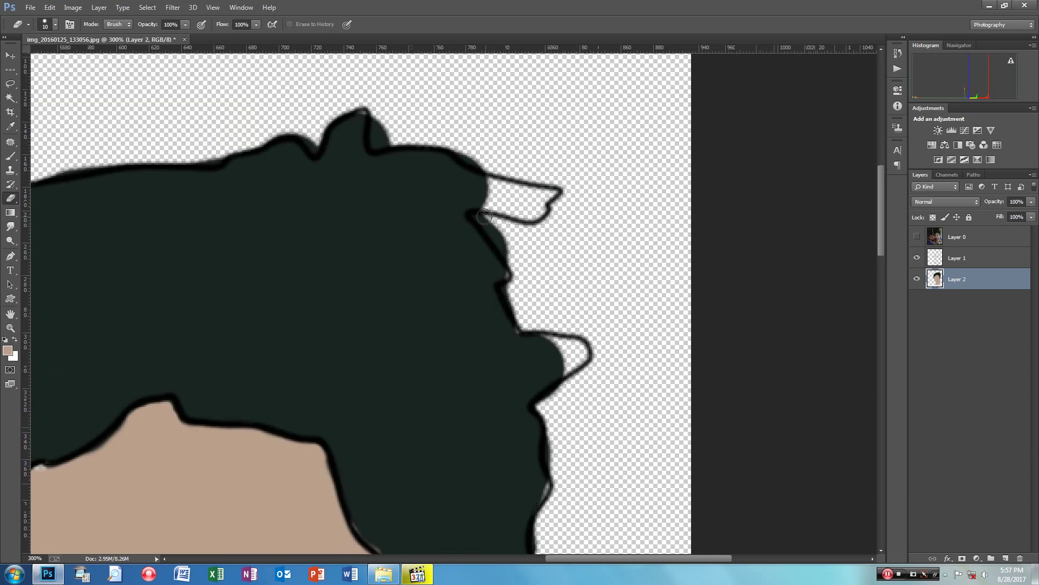
drag(490, 228, 524, 279)
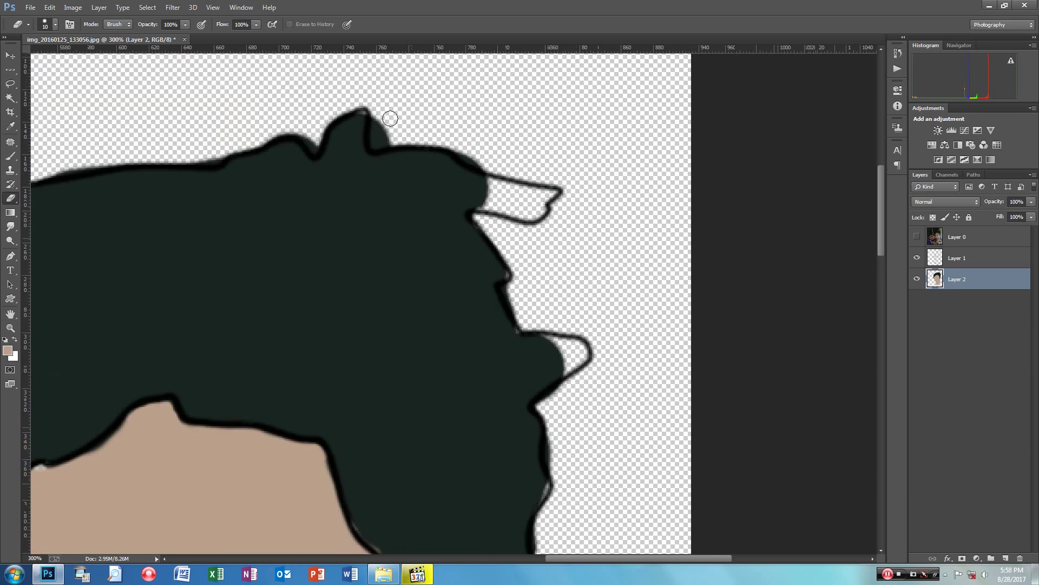
drag(377, 112, 399, 133)
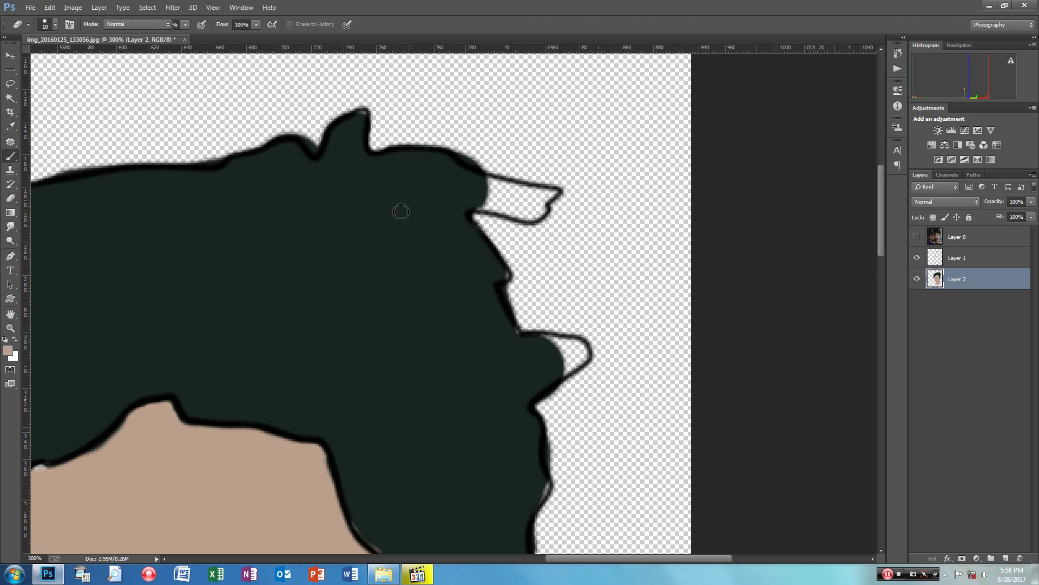
Paint the white hair flicks and edge notches dark with the default black brush.
key(b)
key(d)
mouse_move(508, 186)
mouse_down()
mouse_move(552, 193)
mouse_move(534, 216)
mouse_move(477, 216)
mouse_move(485, 200)
mouse_move(533, 206)
mouse_move(494, 191)
mouse_up()
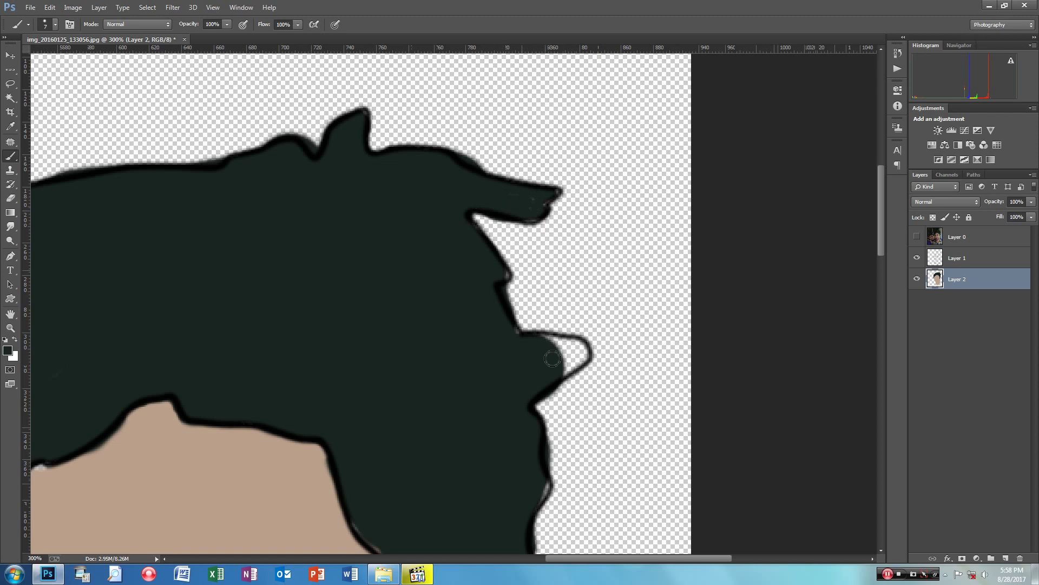
mouse_move(545, 342)
mouse_down()
mouse_move(580, 346)
mouse_move(588, 363)
mouse_move(562, 374)
mouse_move(588, 353)
mouse_move(556, 356)
mouse_up()
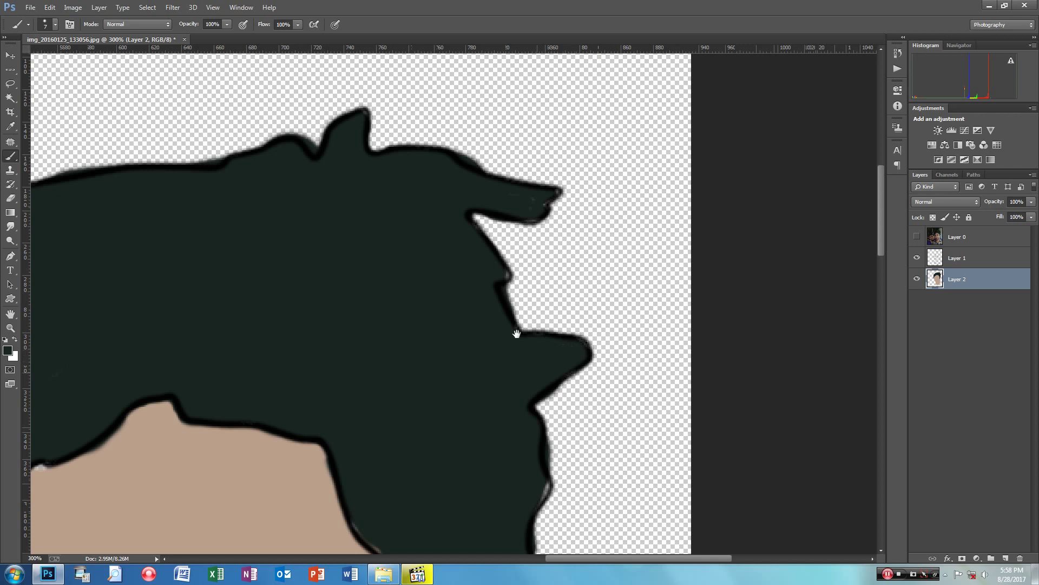
click(509, 277)
drag(514, 303, 463, 107)
drag(495, 296, 481, 318)
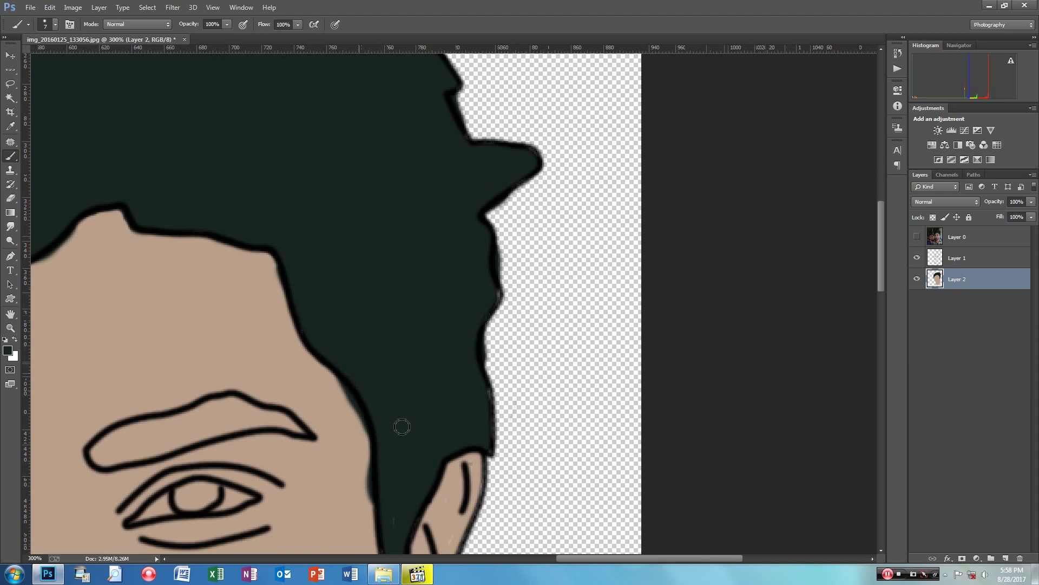
drag(399, 424, 443, 289)
mouse_move(340, 552)
mouse_down()
mouse_move(429, 474)
mouse_move(585, 123)
mouse_up()
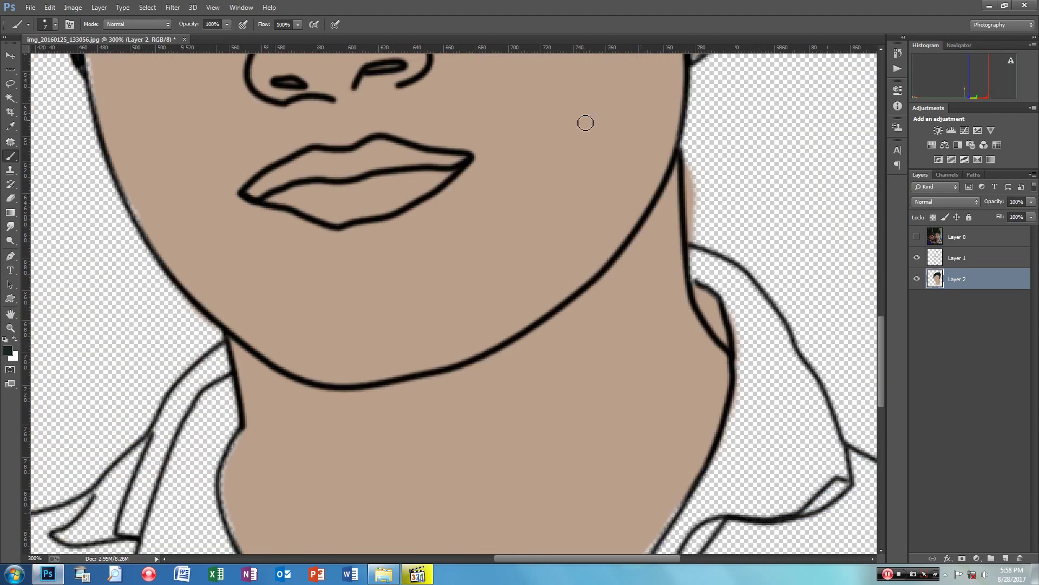
Fill the inner-shirt V-neck with sampled dark purple and cover the neck's white fringe with skin.
key(ctrl+minus)
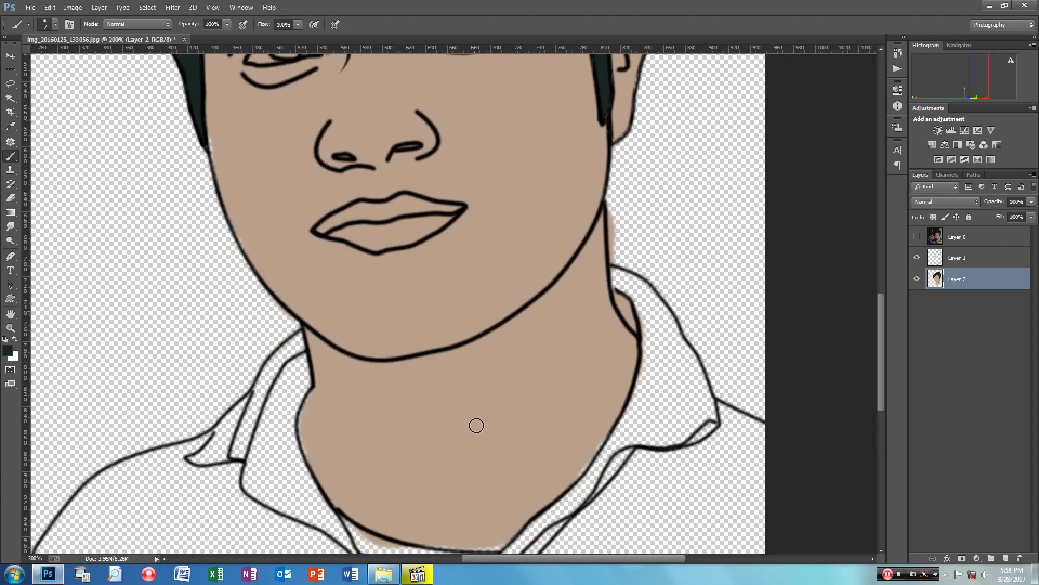
drag(432, 360, 415, 294)
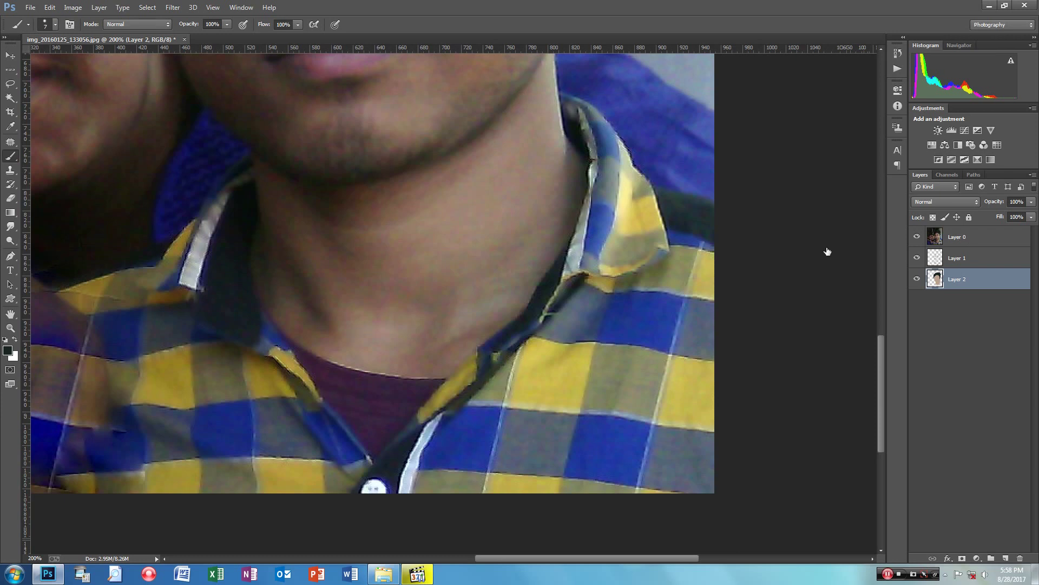
alt+click(371, 404)
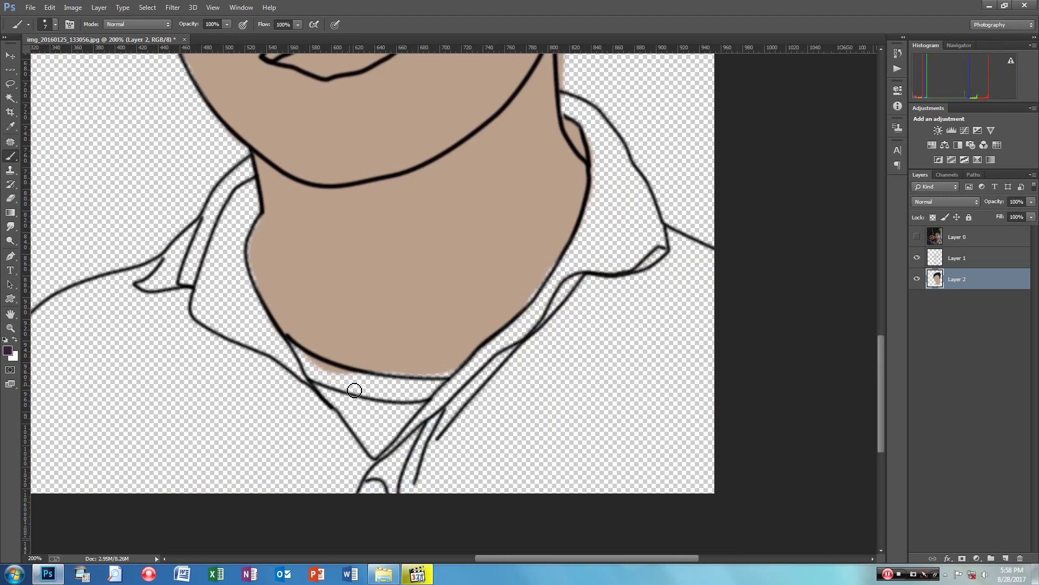
drag(297, 351, 356, 382)
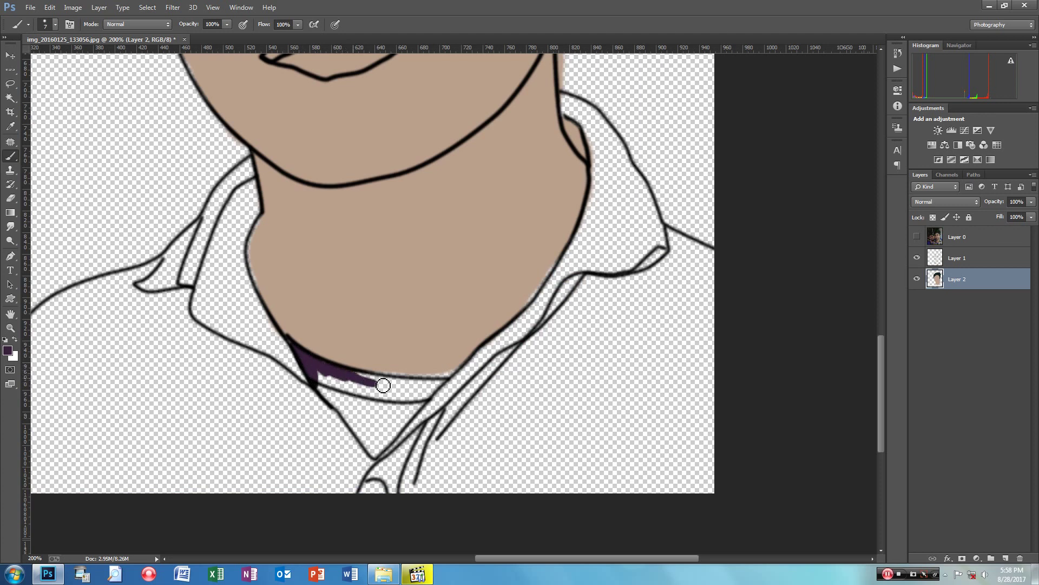
mouse_move(356, 382)
mouse_down()
mouse_move(441, 386)
mouse_move(382, 455)
mouse_move(316, 390)
mouse_move(363, 447)
mouse_move(324, 381)
mouse_move(398, 419)
mouse_move(385, 447)
mouse_move(421, 407)
mouse_move(377, 447)
mouse_move(385, 414)
mouse_move(374, 400)
mouse_move(408, 391)
mouse_up()
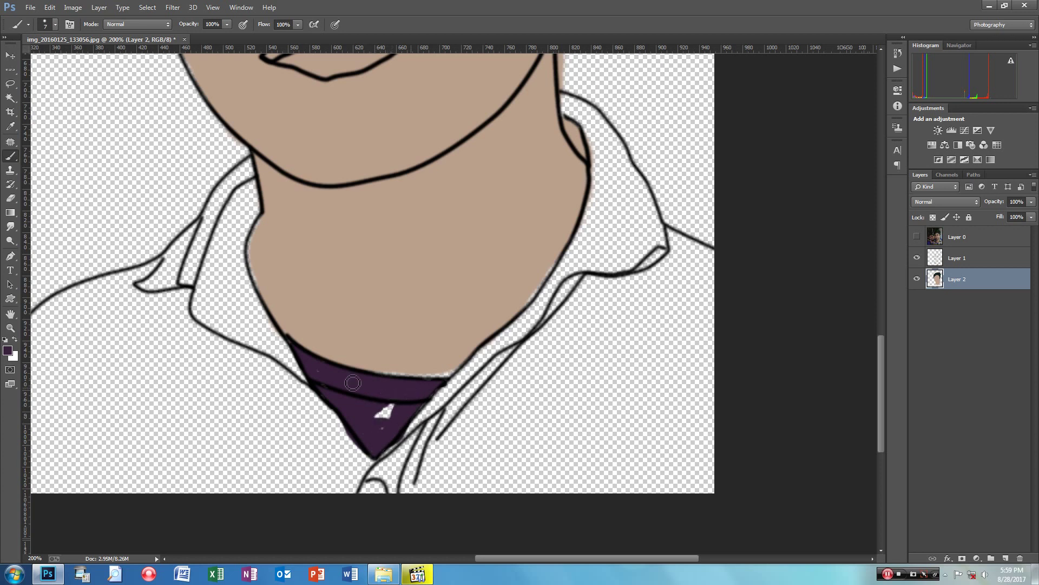
mouse_move(376, 426)
mouse_down()
mouse_move(387, 412)
mouse_move(393, 421)
mouse_up()
alt+click(447, 321)
mouse_move(460, 372)
mouse_down()
mouse_move(395, 373)
mouse_move(423, 372)
mouse_move(518, 323)
mouse_move(480, 377)
mouse_up()
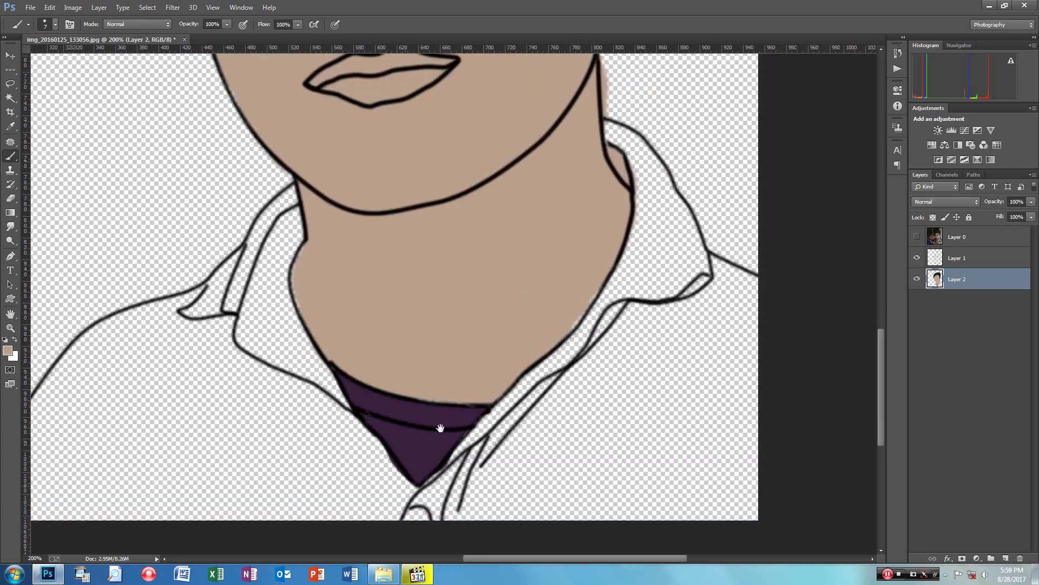
Paint the left collar strip white on Layer 2, then make Layer 0 visible again.
click(917, 237)
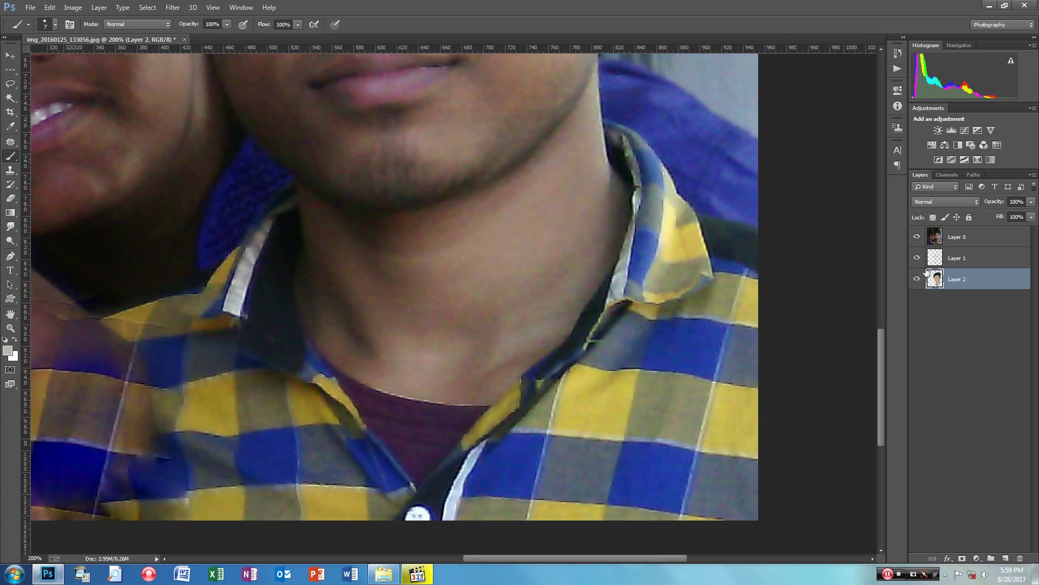
click(918, 237)
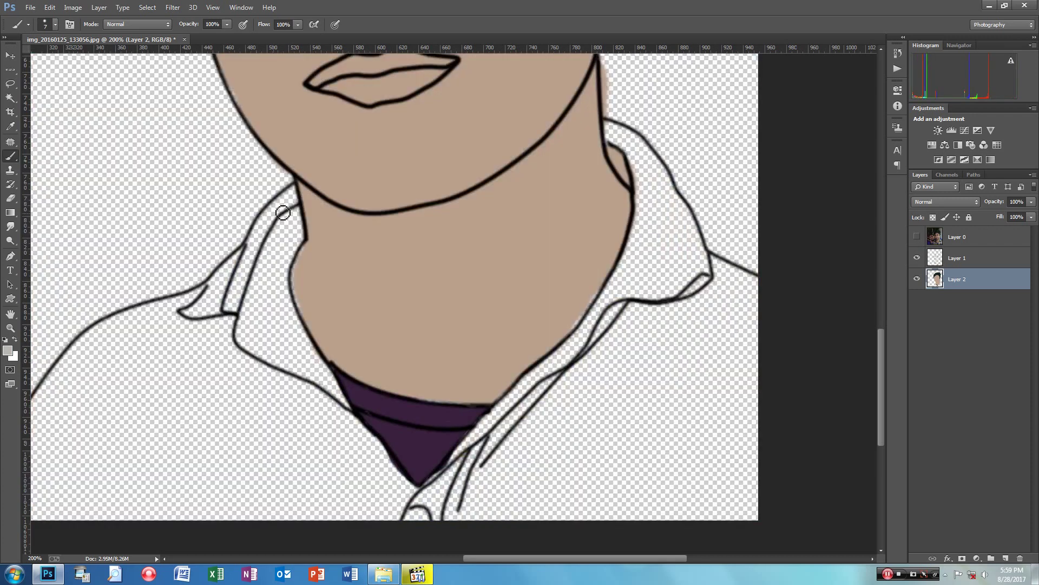
drag(283, 213, 231, 312)
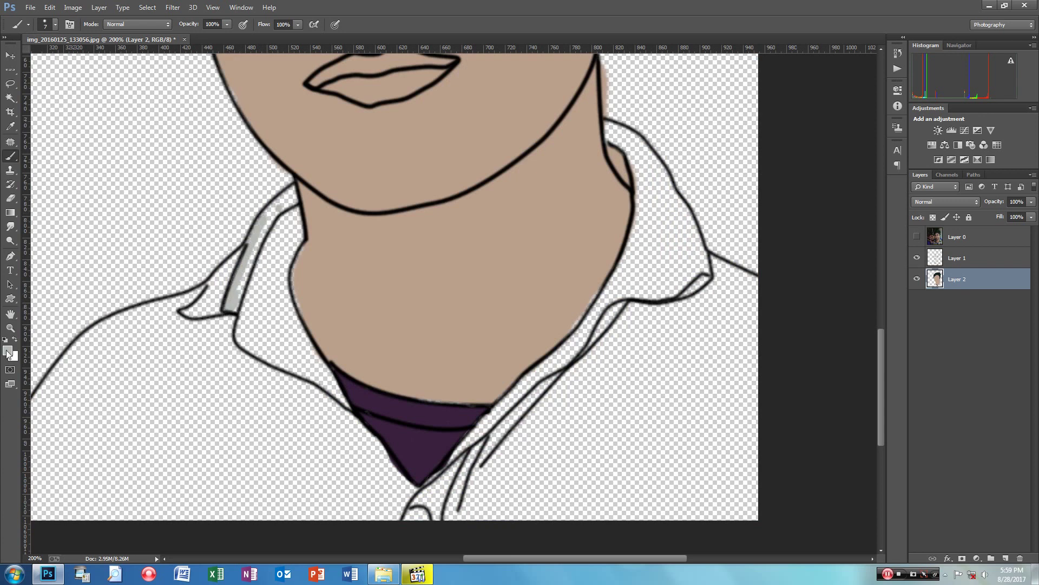
mouse_move(245, 280)
mouse_down()
mouse_move(227, 312)
mouse_move(238, 312)
mouse_move(255, 241)
mouse_move(296, 202)
mouse_move(250, 268)
mouse_up()
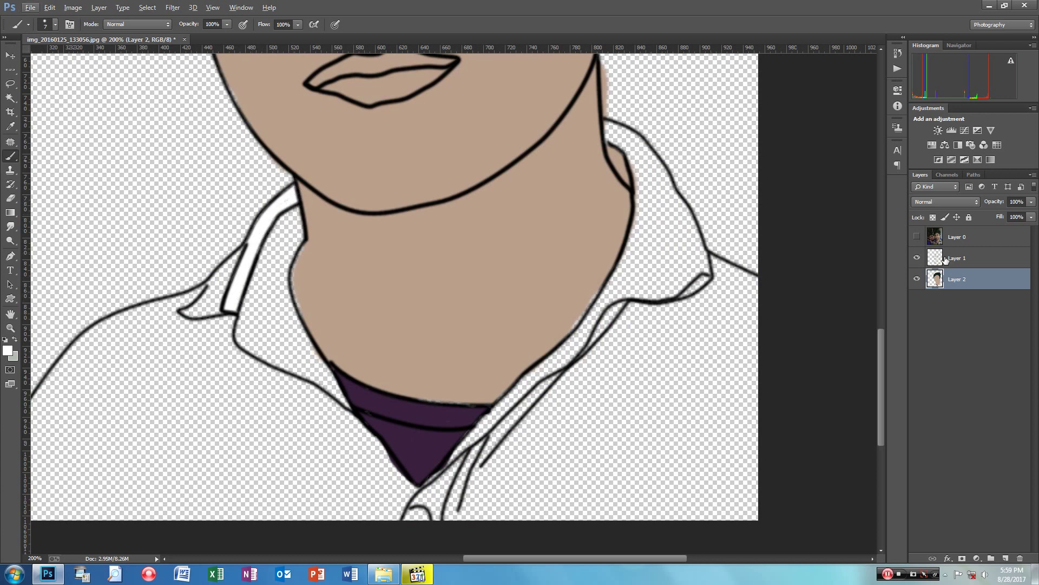
click(916, 236)
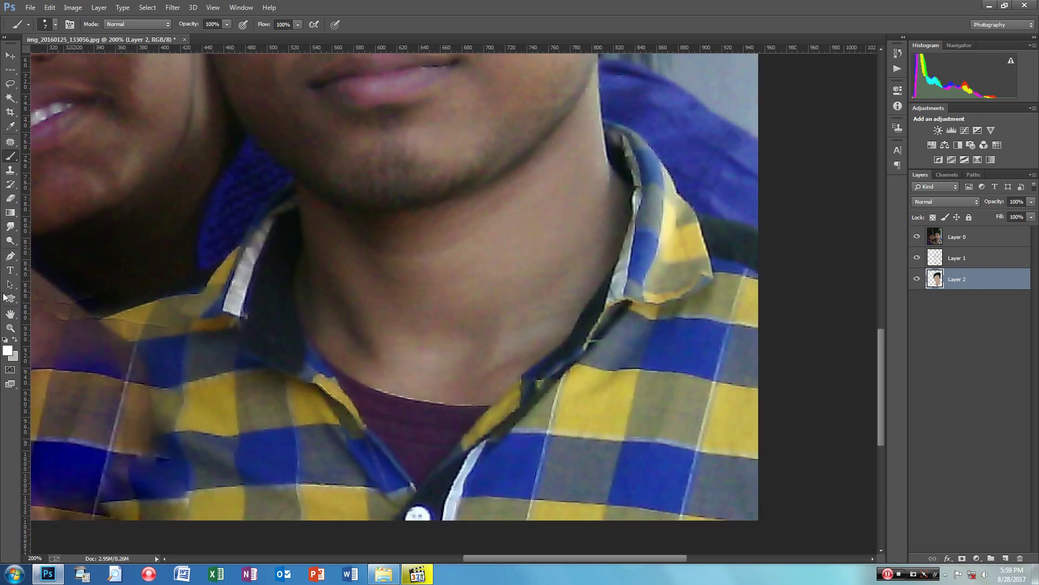
Start a Pen path on Layer 1 along the right collar edge and set a black brush.
click(10, 255)
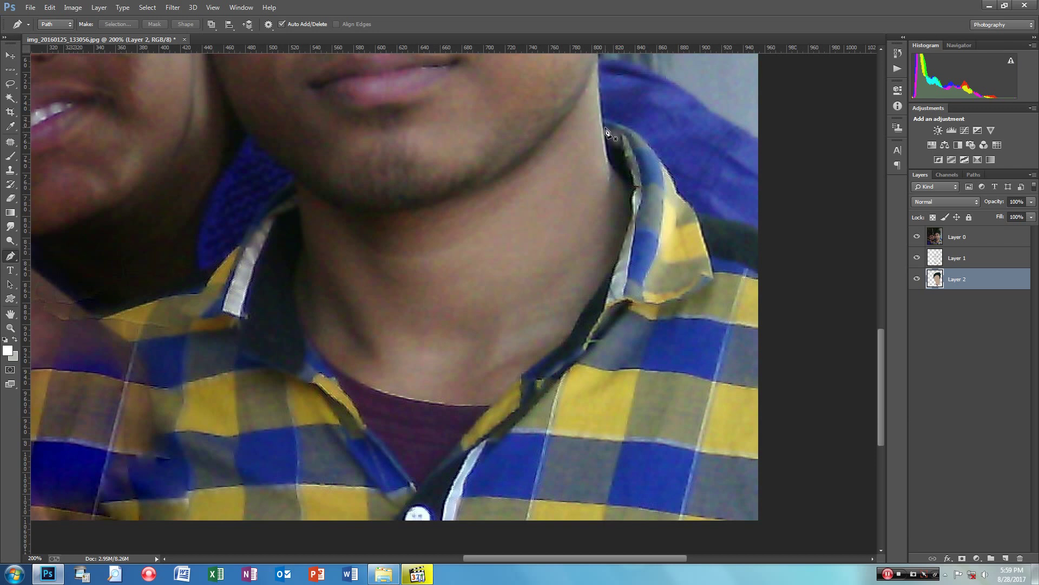
click(604, 128)
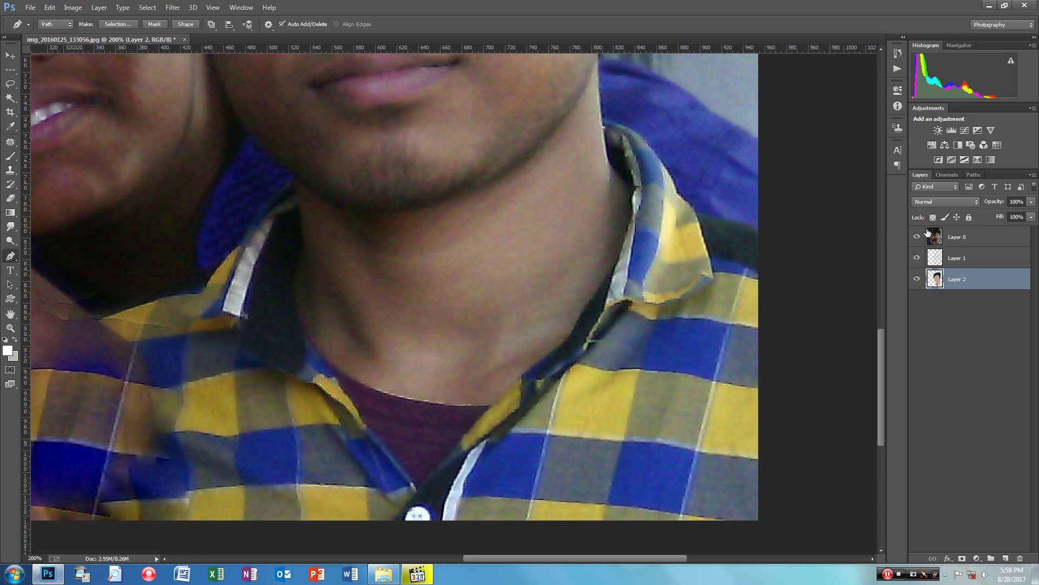
click(960, 257)
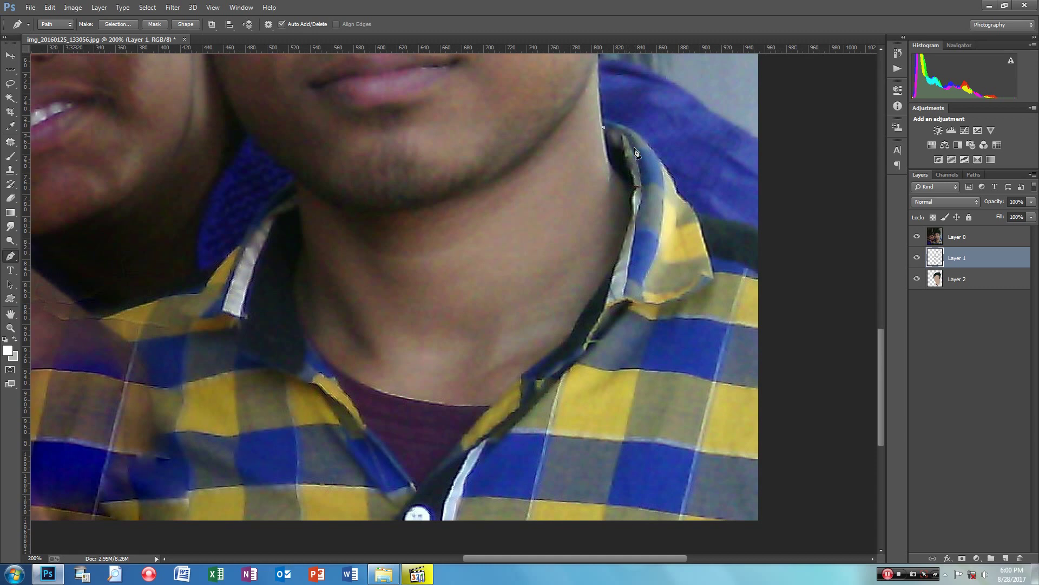
drag(628, 137, 635, 151)
click(9, 155)
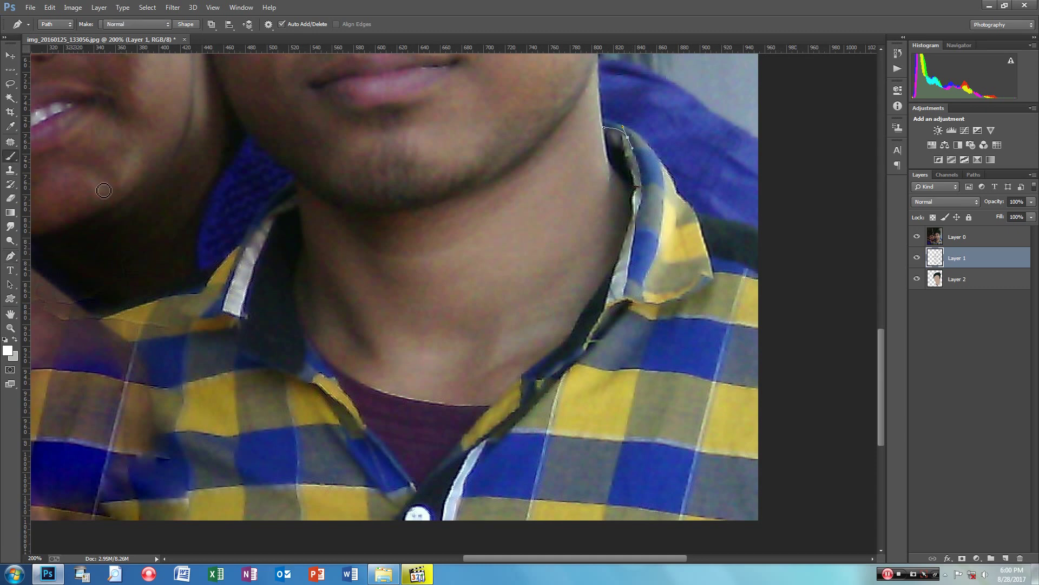
click(5, 340)
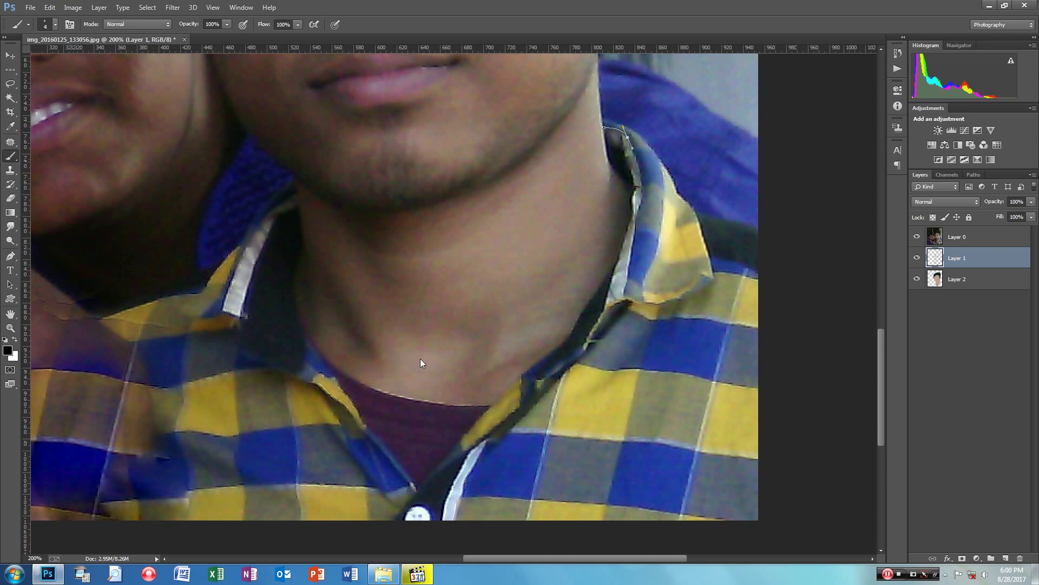
key(bracketleft)
key(bracketleft)
key(bracketright)
Extend the Pen path down the right collar's inner edge to its bottom.
key(p)
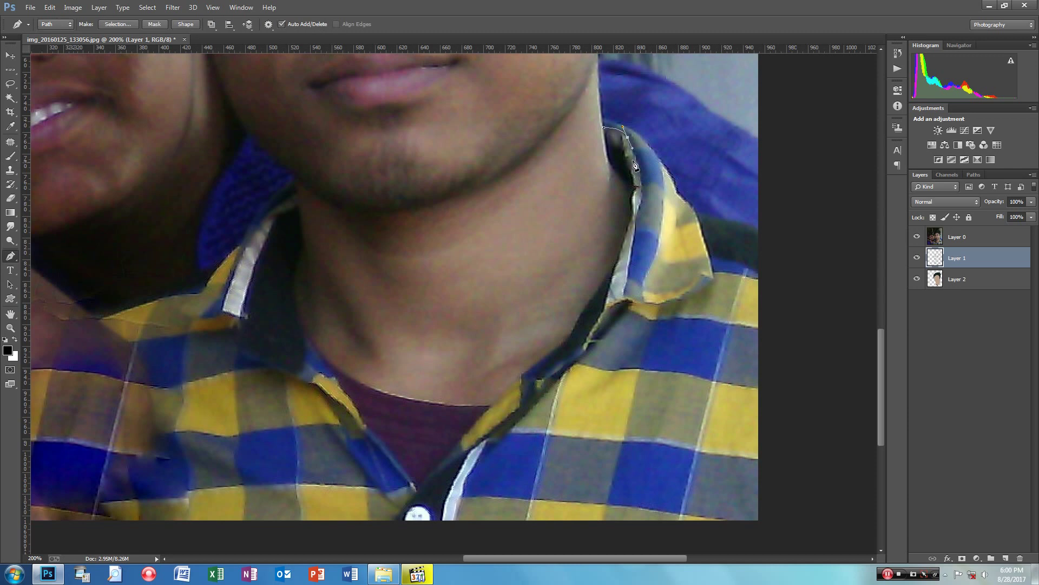
click(638, 165)
click(642, 187)
click(623, 295)
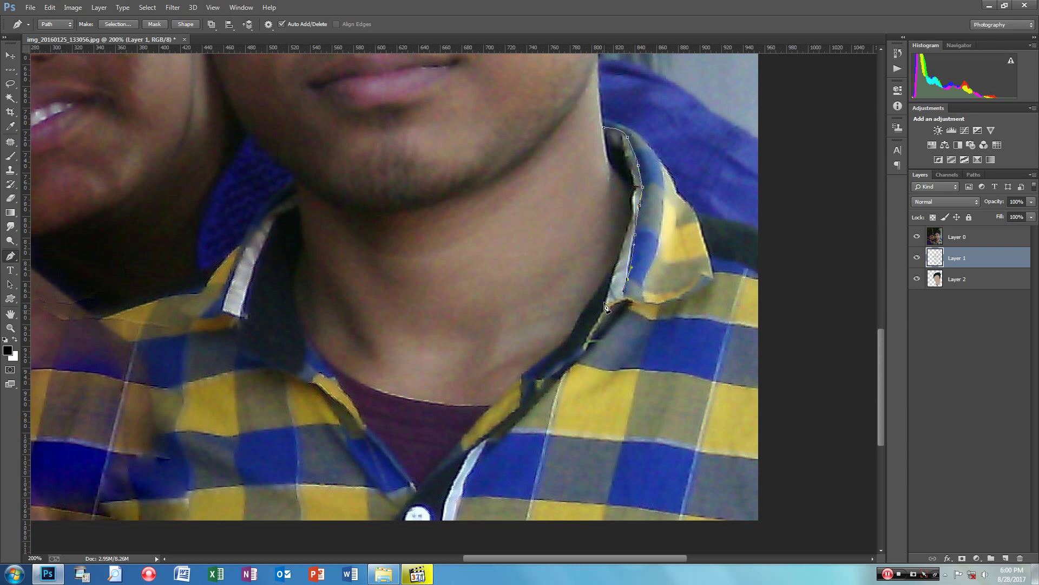
click(607, 307)
Stroke the collar path with the brush, delete the path, hide the photo and select Layer 2.
right_click(616, 140)
click(652, 215)
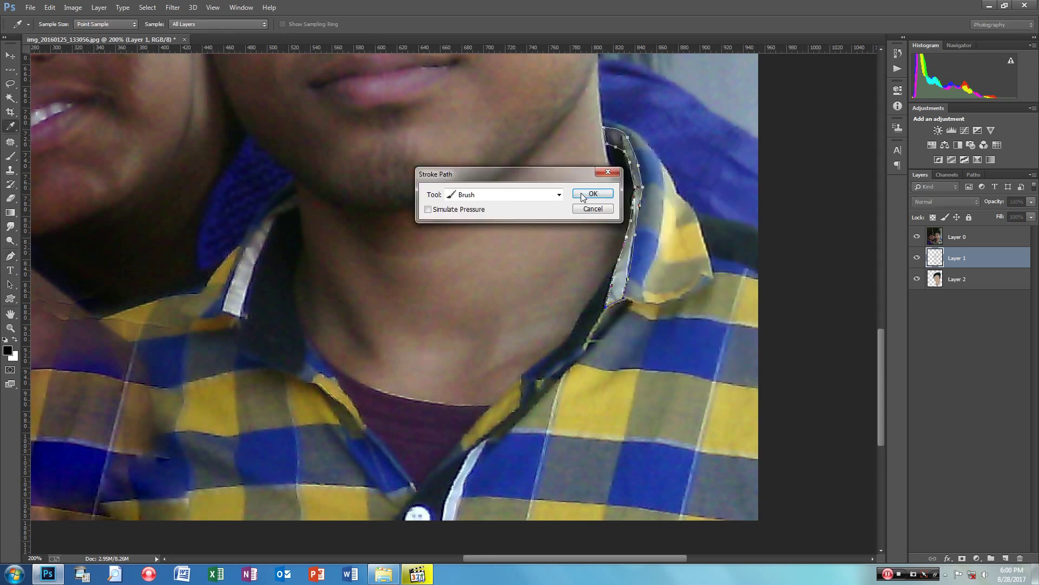
click(583, 196)
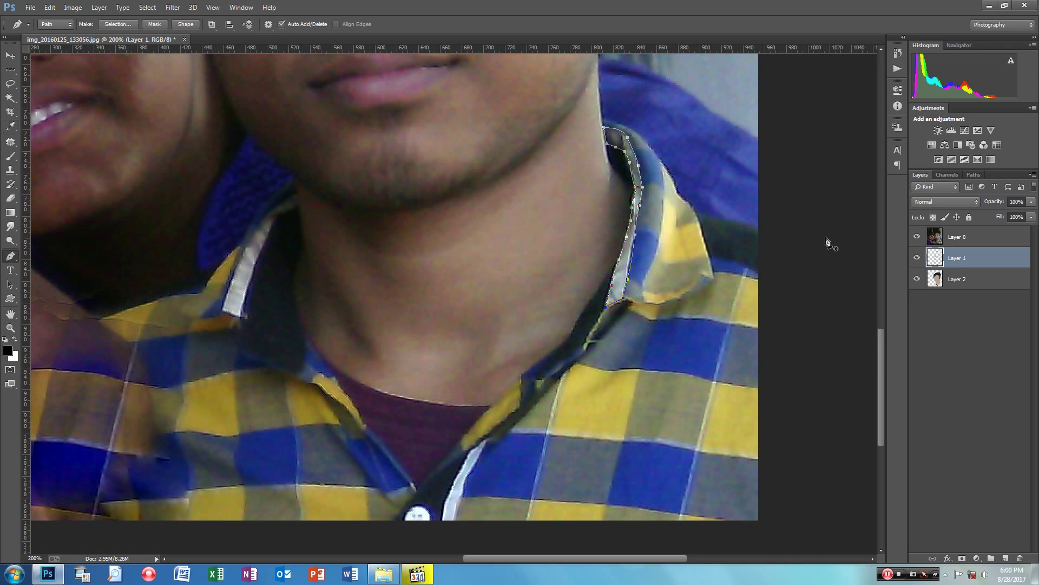
right_click(609, 211)
click(642, 228)
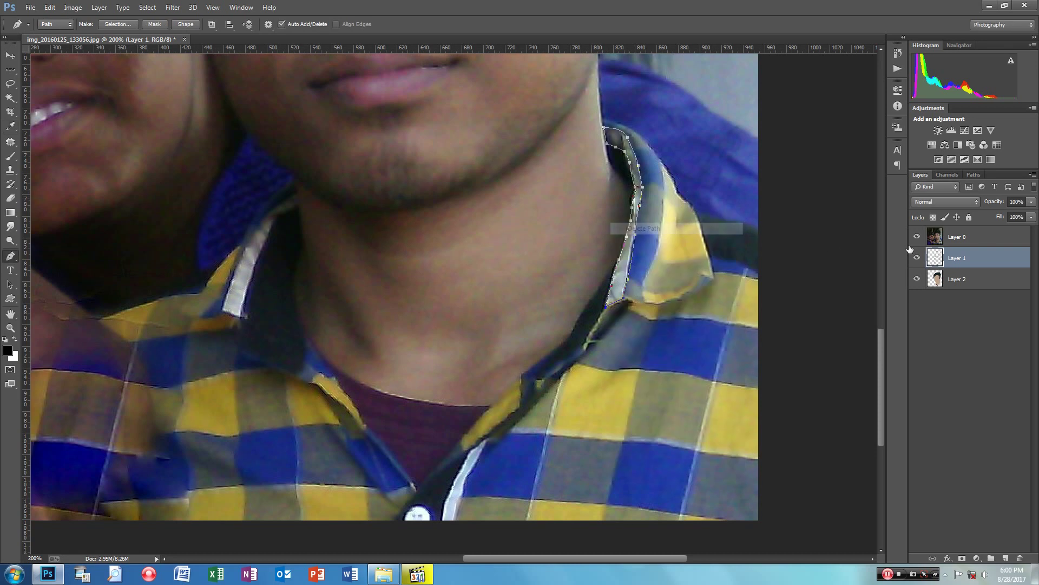
click(917, 237)
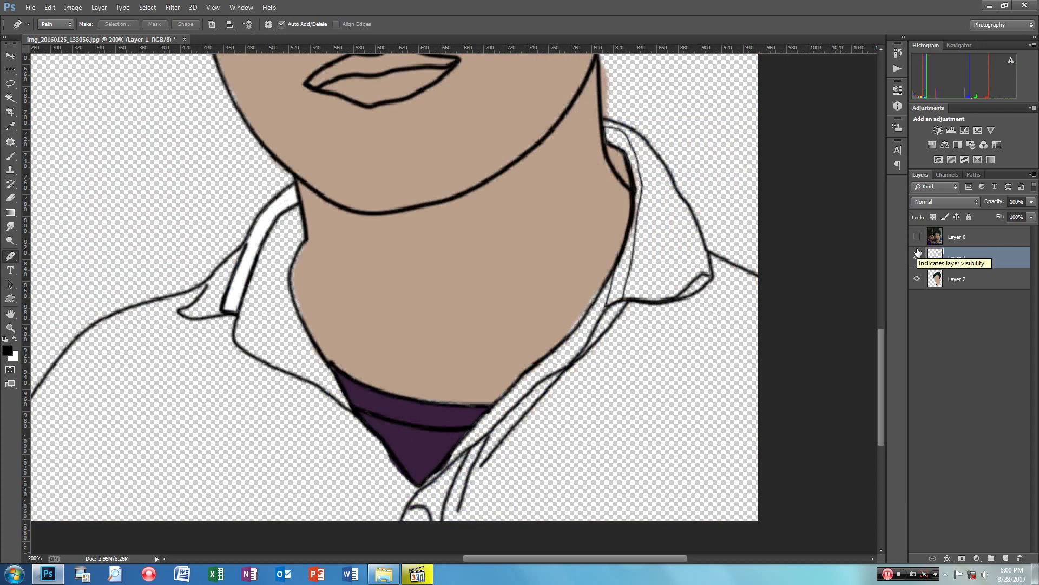
click(955, 284)
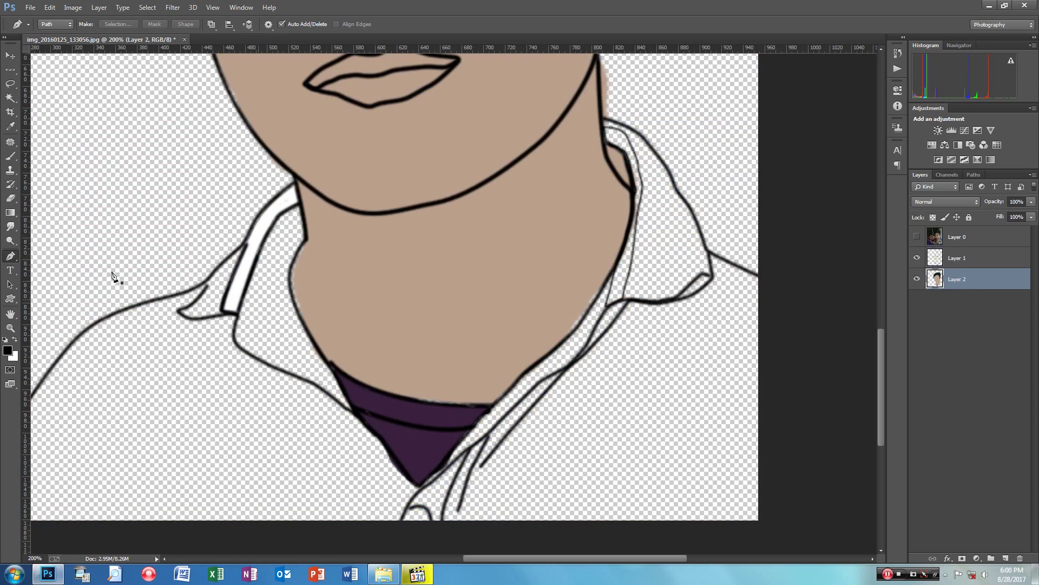
Paint the right collar strip white with a slightly larger brush, checking against the photo.
click(10, 156)
click(15, 339)
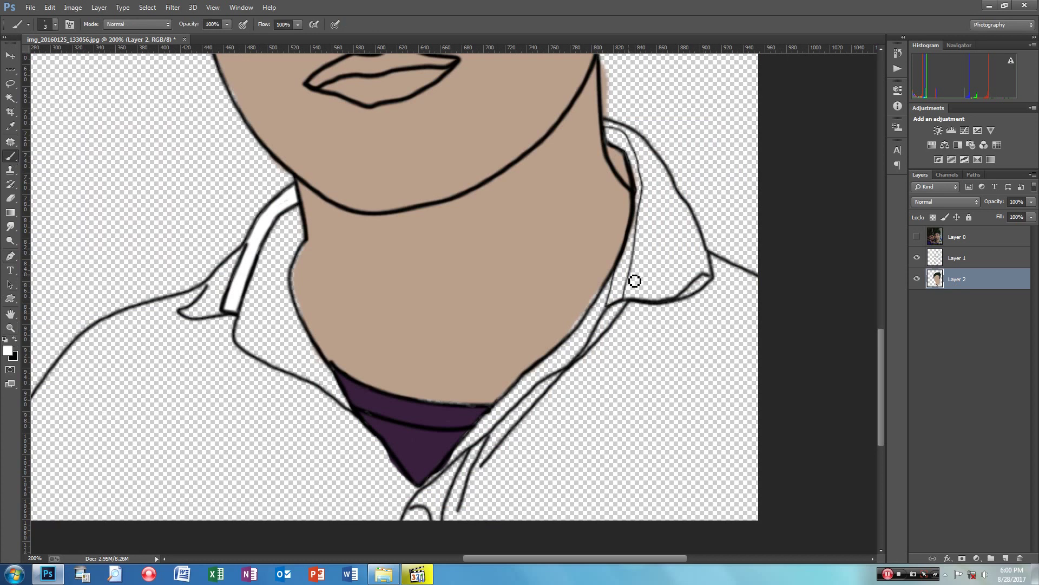
key(bracketright)
mouse_move(620, 294)
mouse_down()
mouse_move(635, 271)
mouse_move(641, 169)
mouse_move(619, 146)
mouse_move(620, 156)
mouse_up()
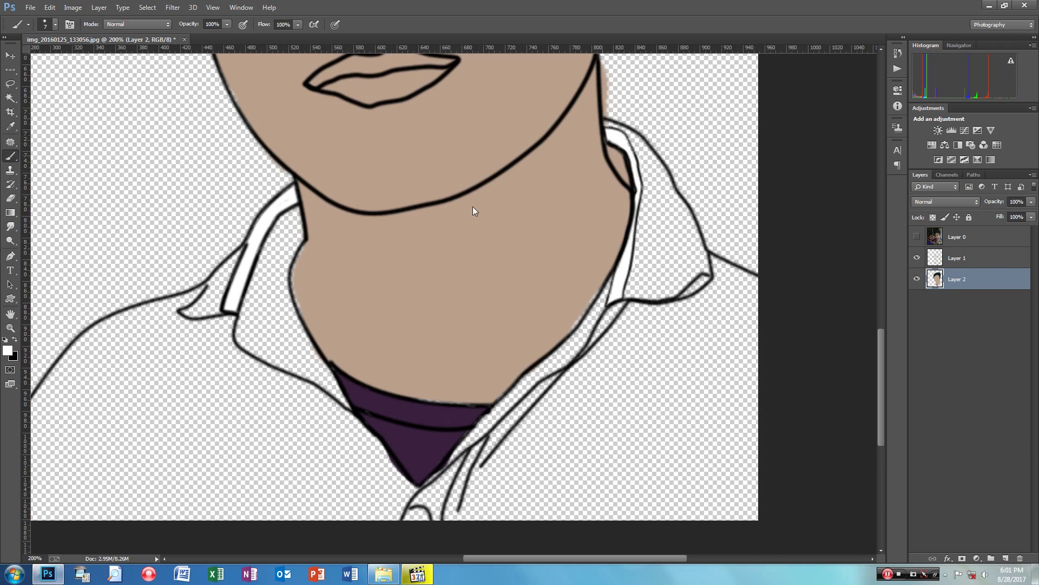
click(917, 236)
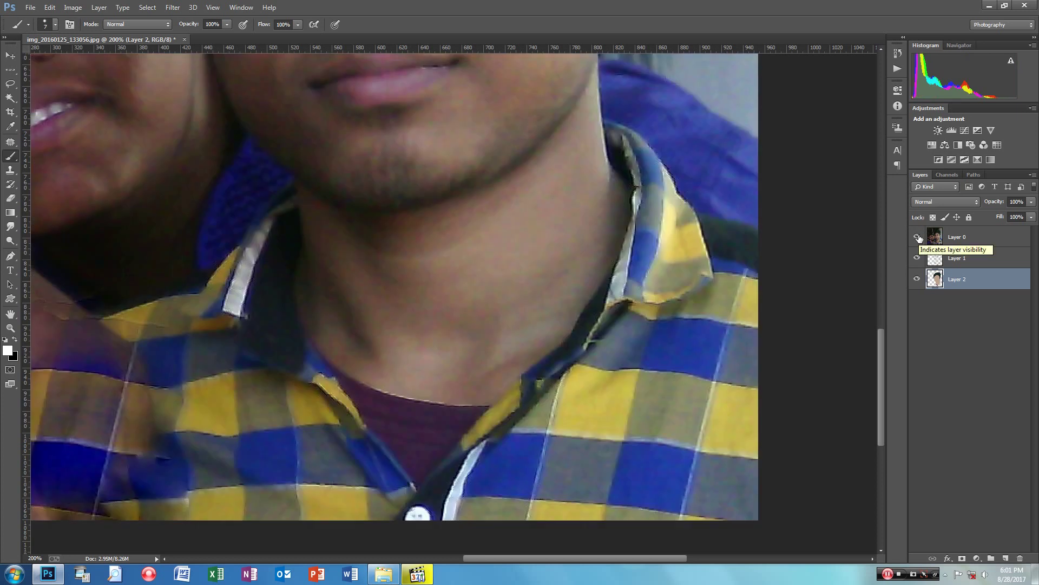
click(917, 236)
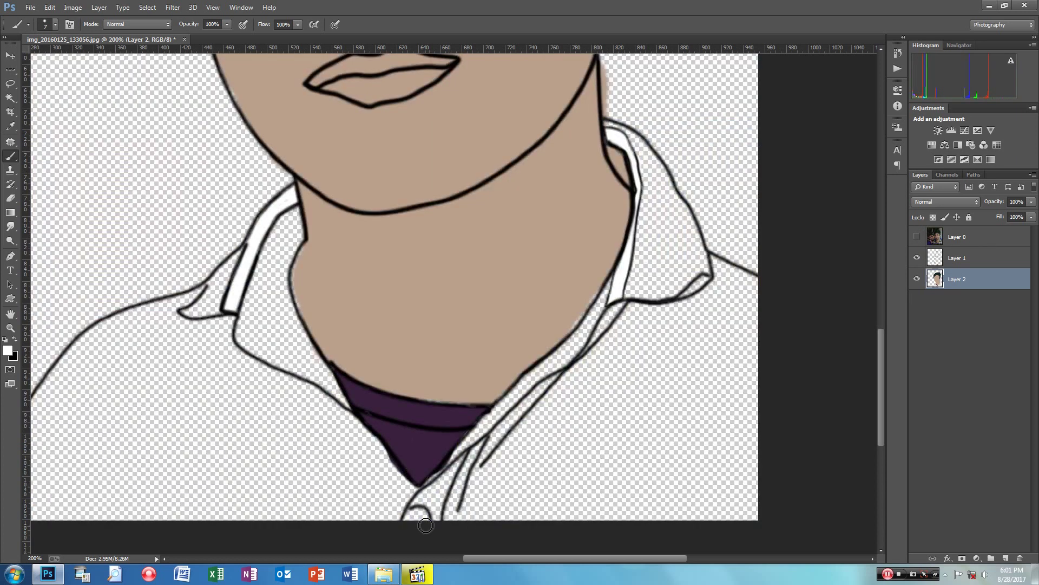
Fill the shirt button and the gap between collar lines white, comparing with the photo.
drag(417, 521, 428, 519)
drag(481, 462, 459, 512)
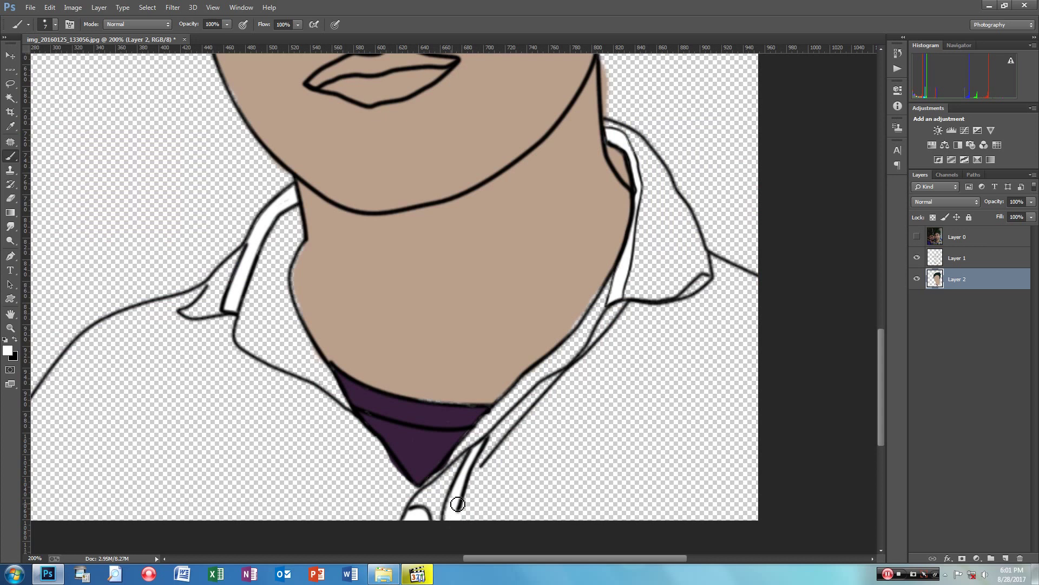
click(917, 237)
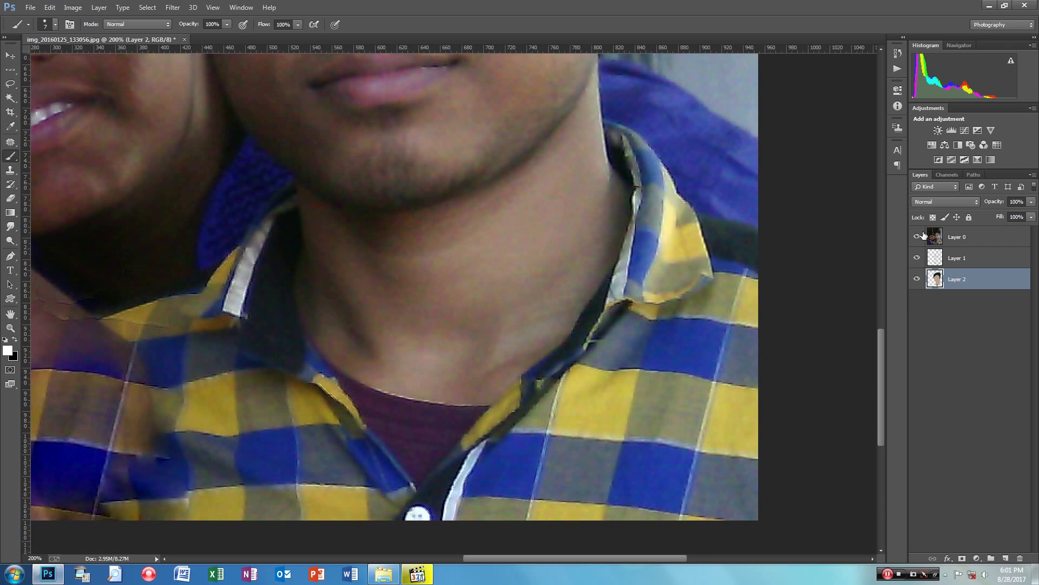
click(918, 236)
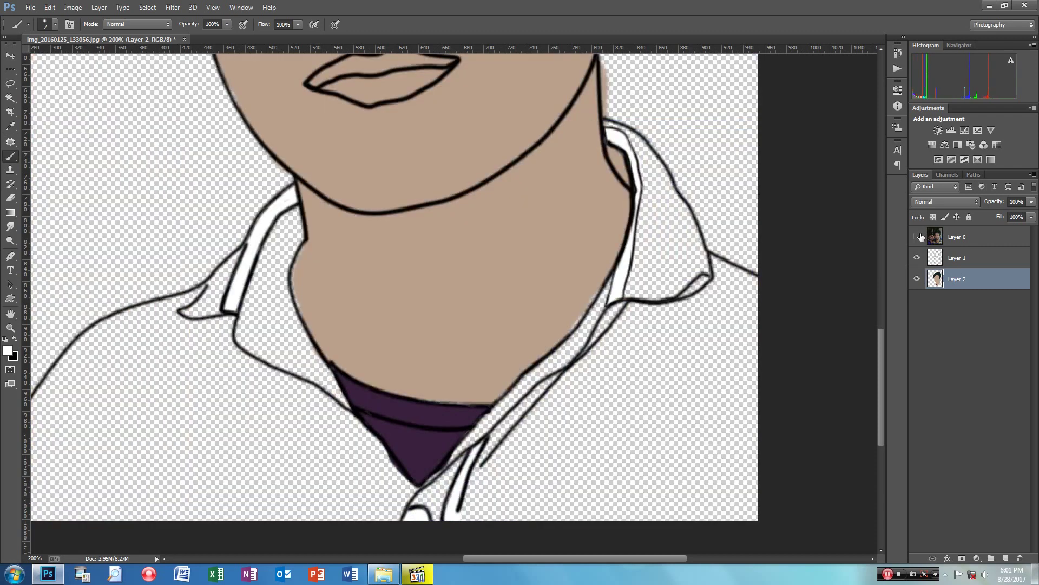
click(918, 237)
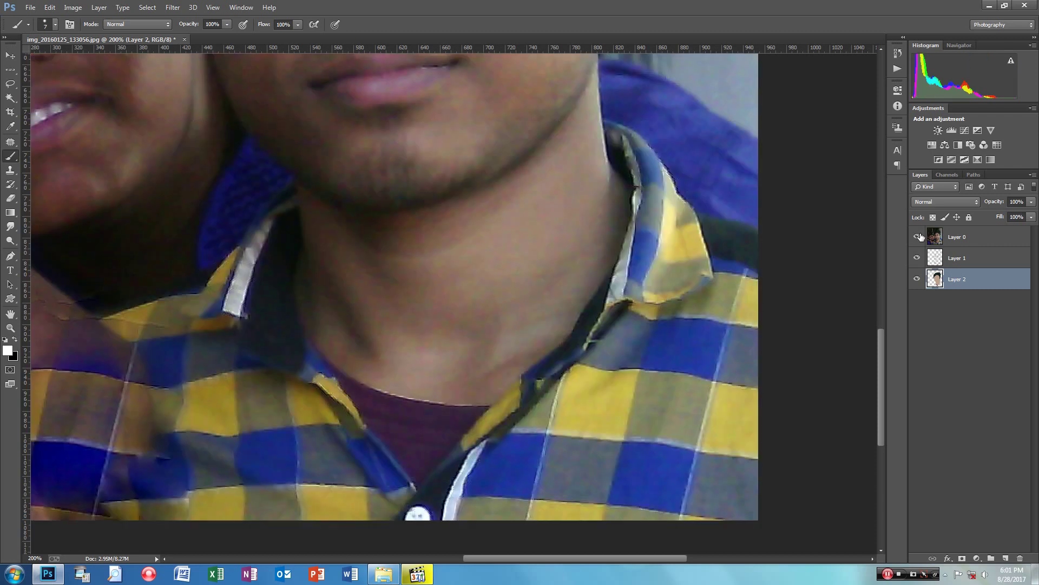
click(918, 237)
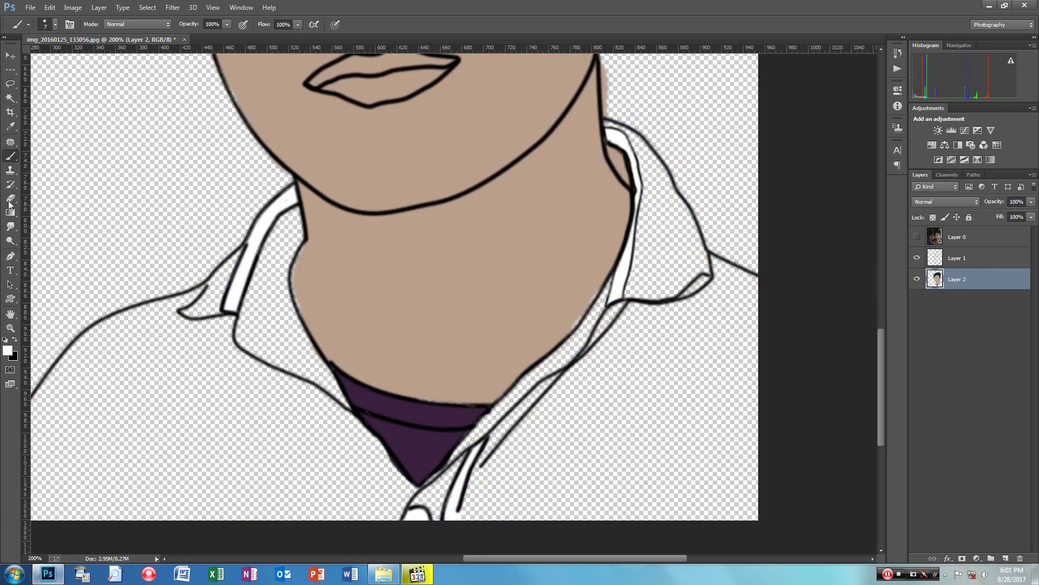
Paint the left collar's inner edge and shadow solid black.
click(917, 236)
click(916, 236)
mouse_move(303, 331)
mouse_down()
mouse_move(253, 359)
mouse_move(278, 355)
mouse_up()
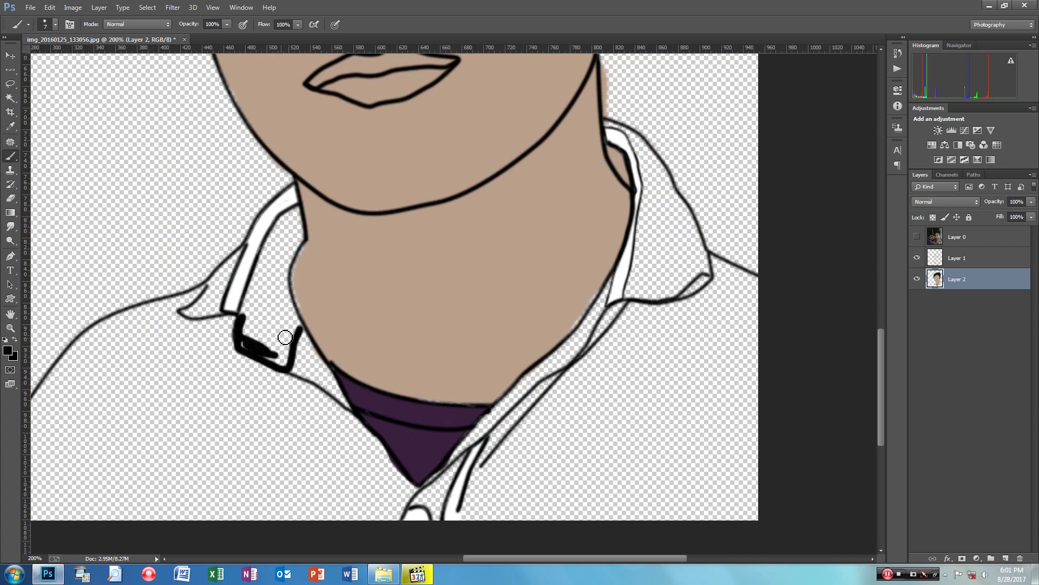
key(bracketright)
key(bracketright)
key(bracketright)
mouse_move(250, 304)
mouse_down()
mouse_move(276, 348)
mouse_move(264, 265)
mouse_move(282, 221)
mouse_move(292, 228)
mouse_move(275, 282)
mouse_move(283, 325)
mouse_up()
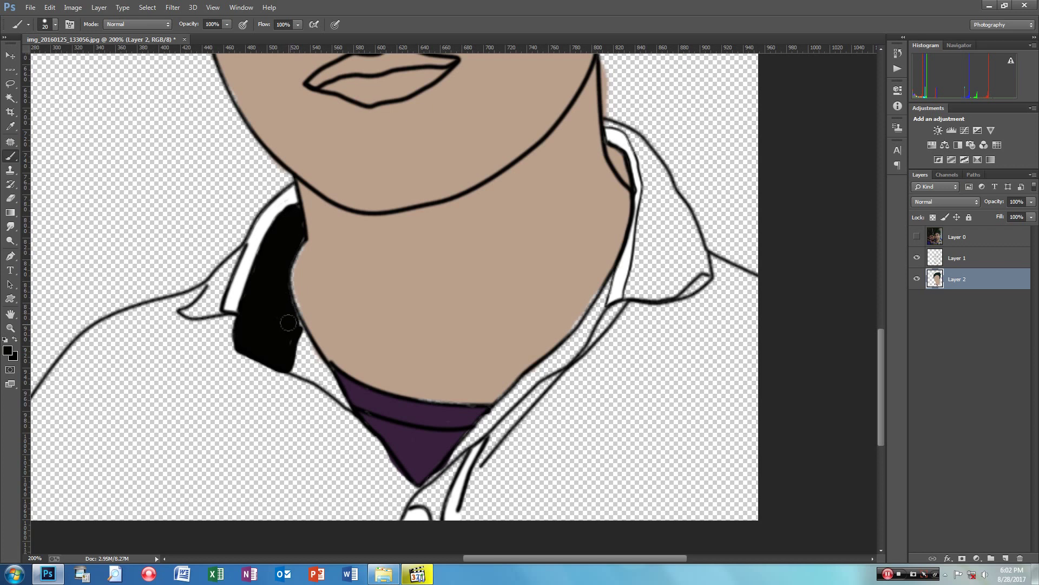
Paint a black band along the right collar's inner edge down to the undershirt, then show the photo.
key(bracketleft)
key(bracketleft)
mouse_move(606, 311)
mouse_down()
mouse_move(577, 353)
mouse_move(540, 372)
mouse_move(611, 277)
mouse_up()
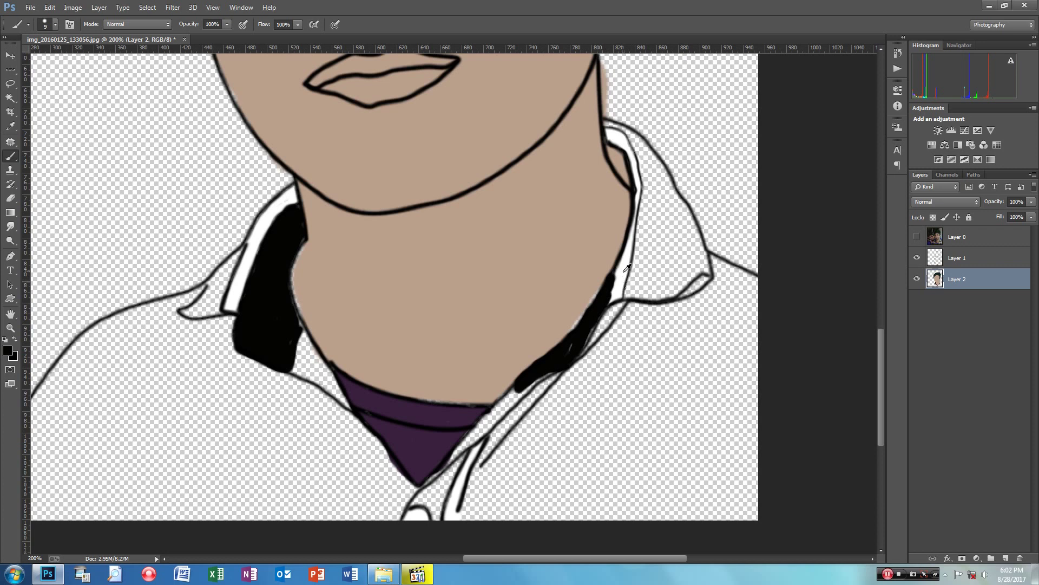
drag(620, 278, 609, 298)
mouse_move(620, 278)
mouse_down()
mouse_move(581, 349)
mouse_move(590, 334)
mouse_move(533, 372)
mouse_move(468, 450)
mouse_move(548, 370)
mouse_up()
alt+click(570, 347)
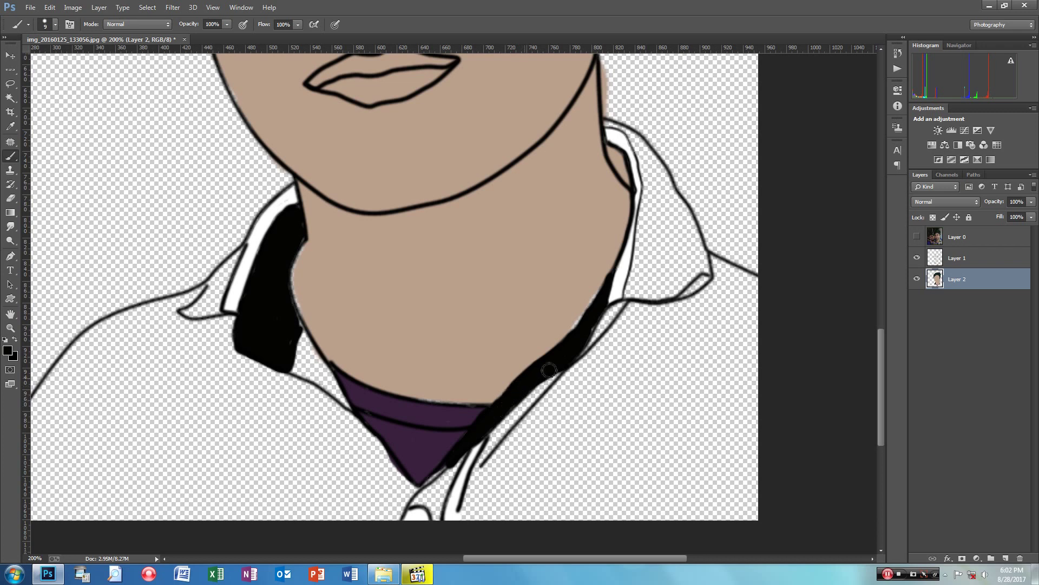
mouse_move(592, 330)
mouse_down()
mouse_move(573, 341)
mouse_move(590, 316)
mouse_move(575, 344)
mouse_up()
mouse_move(452, 456)
mouse_down()
mouse_move(418, 493)
mouse_move(461, 504)
mouse_up()
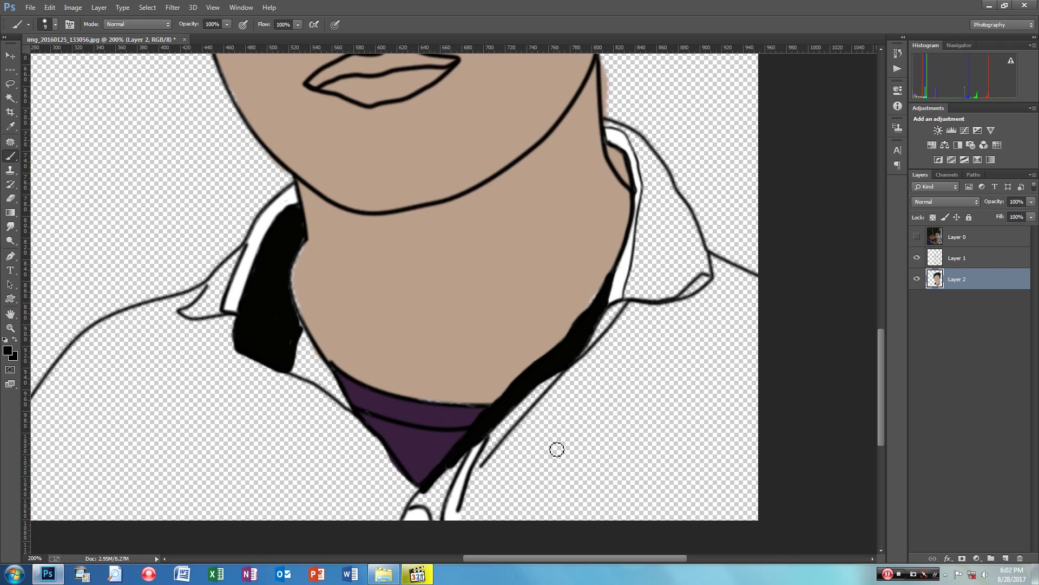
click(916, 237)
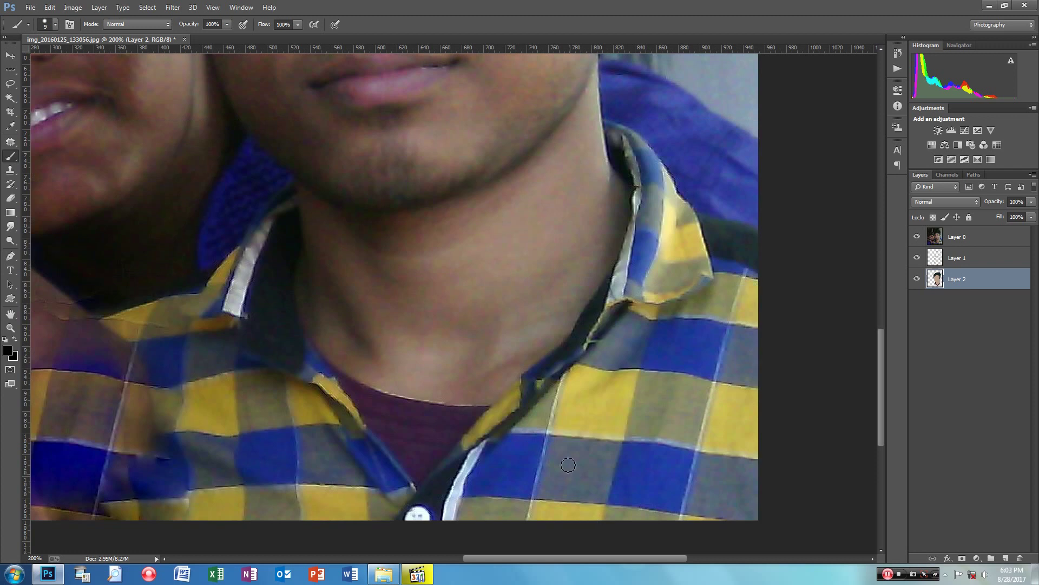
Sample the mauve lip colour from the photo, hide it, and paint both lips mauve.
scroll(391, 307, up, 1)
scroll(391, 307, up, 2)
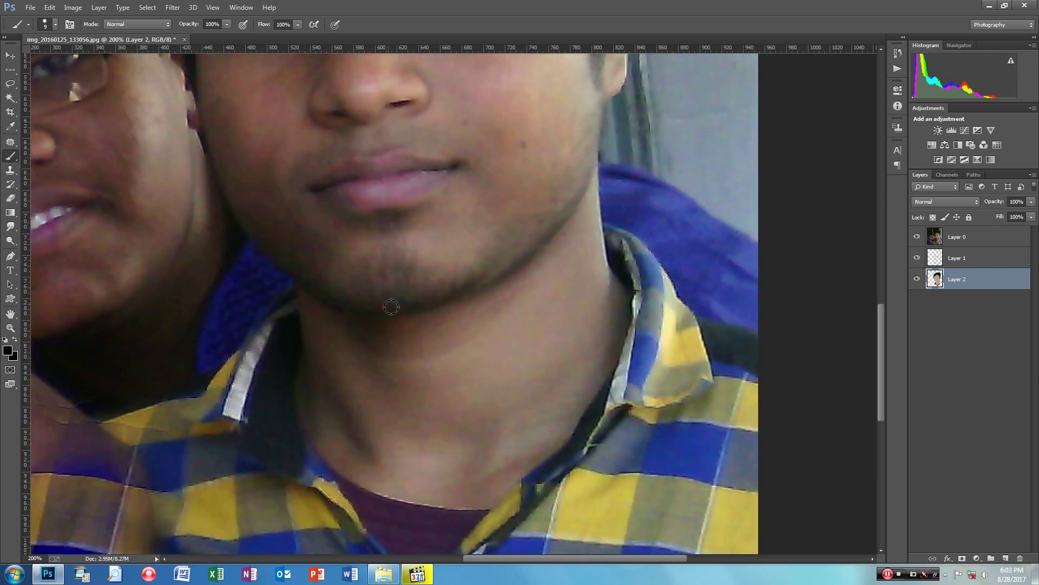
alt+click(402, 188)
click(916, 237)
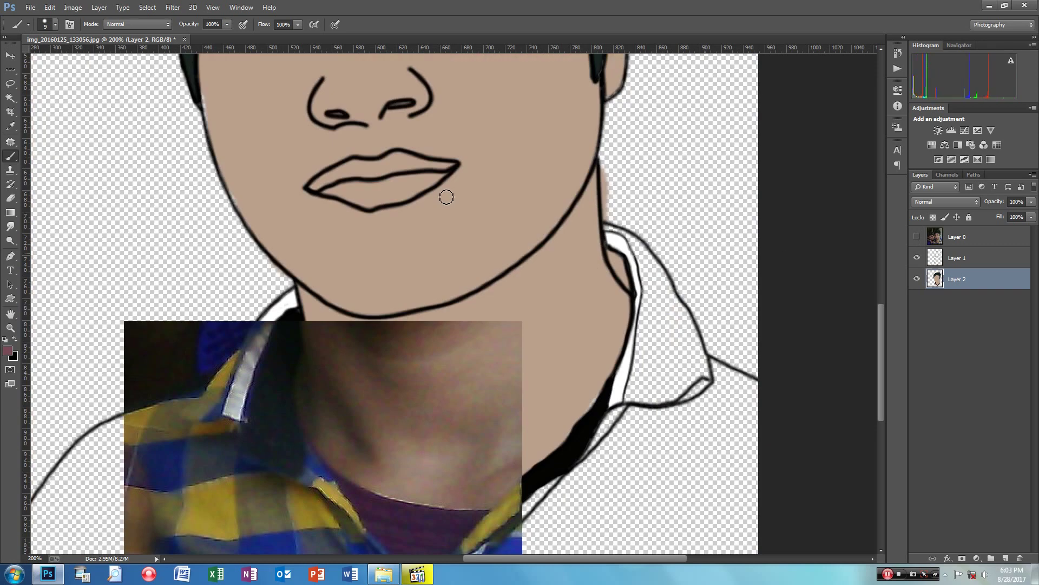
mouse_move(360, 181)
mouse_down()
mouse_move(366, 190)
mouse_move(328, 194)
mouse_move(351, 171)
mouse_move(438, 167)
mouse_move(361, 202)
mouse_move(346, 190)
mouse_move(398, 187)
mouse_move(405, 173)
mouse_move(395, 205)
mouse_move(436, 183)
mouse_move(402, 171)
mouse_up()
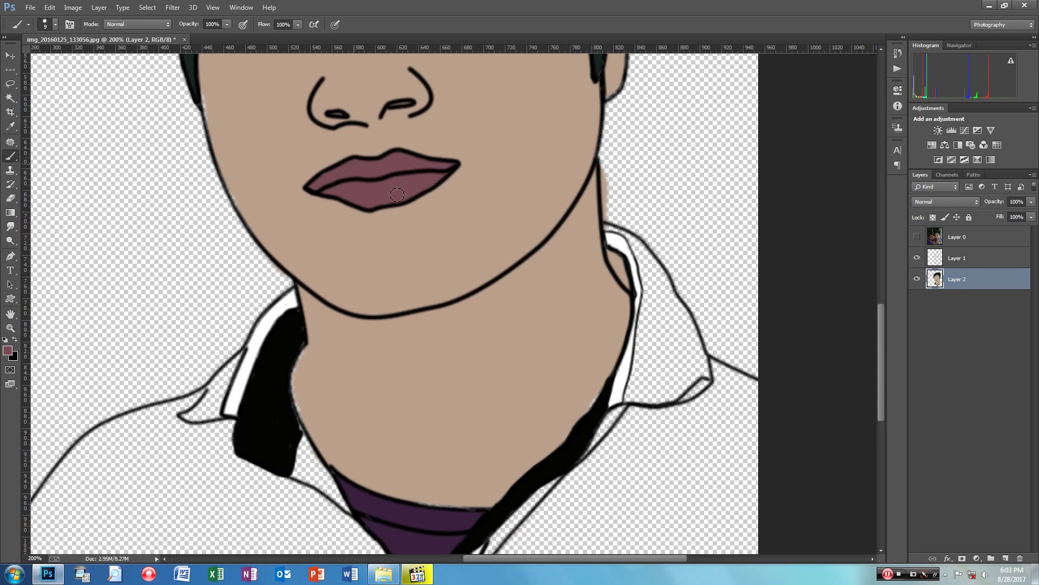
scroll(397, 195, up, 3)
scroll(413, 192, up, 2)
scroll(413, 192, up, 3)
scroll(657, 119, up, 2)
Sample a dark colour from the photo's eye and fill both irises and both eyebrows.
key(alt)
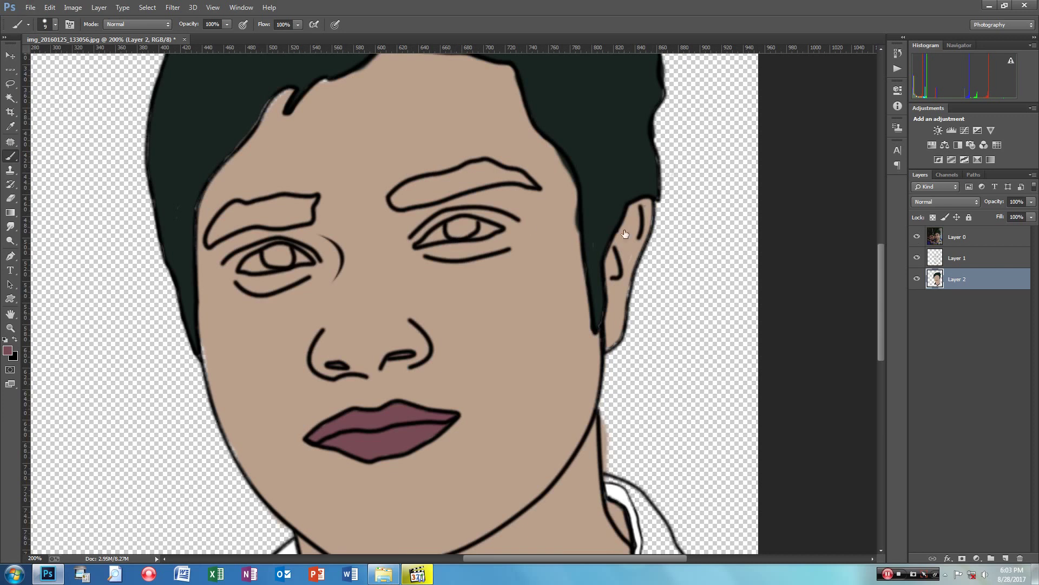
click(916, 237)
alt+click(477, 230)
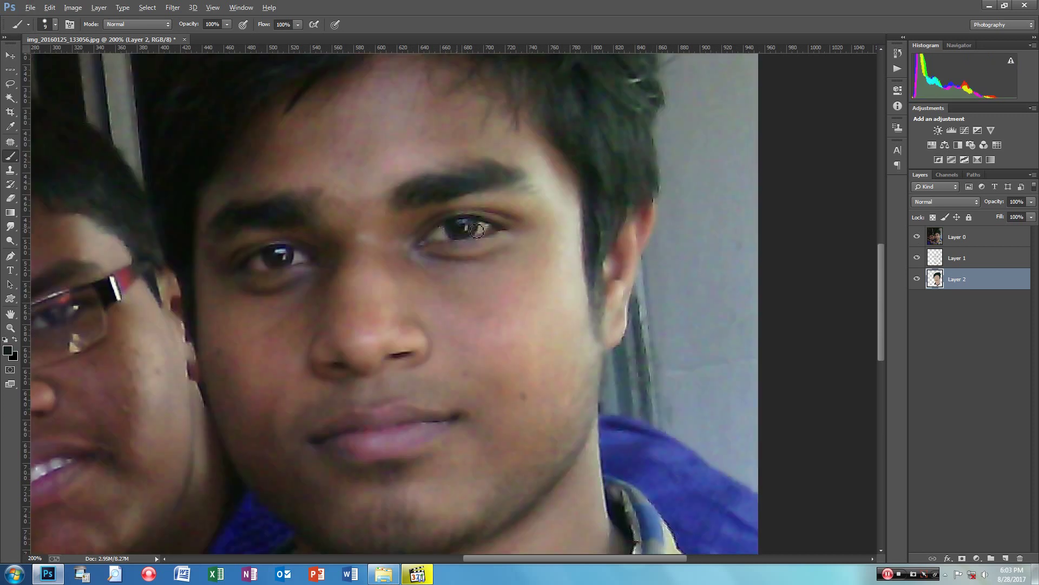
click(917, 237)
mouse_move(454, 233)
mouse_down()
mouse_move(466, 230)
mouse_move(459, 239)
mouse_up()
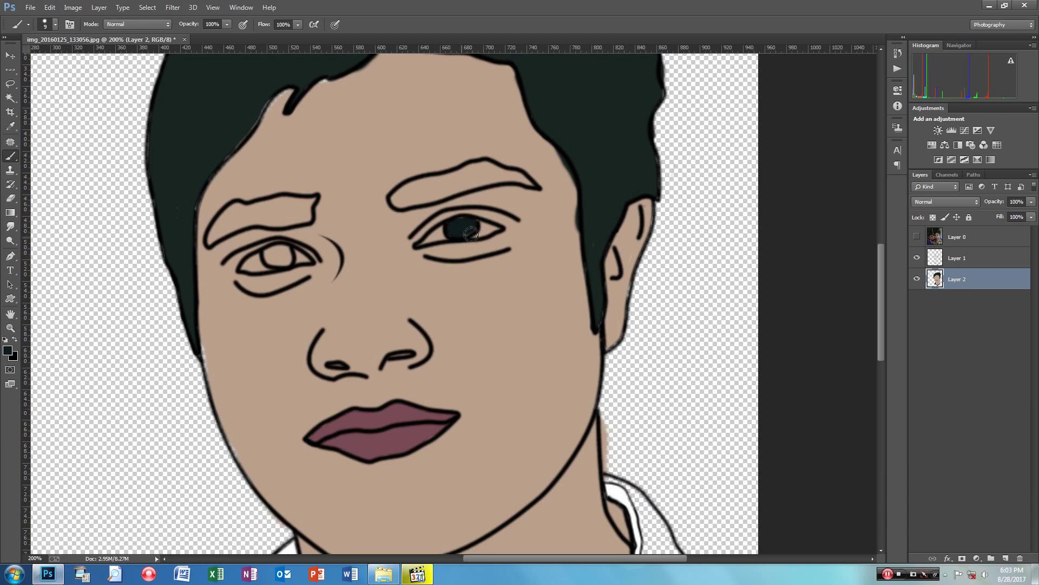
mouse_move(287, 259)
mouse_down()
mouse_move(273, 254)
mouse_move(282, 264)
mouse_up()
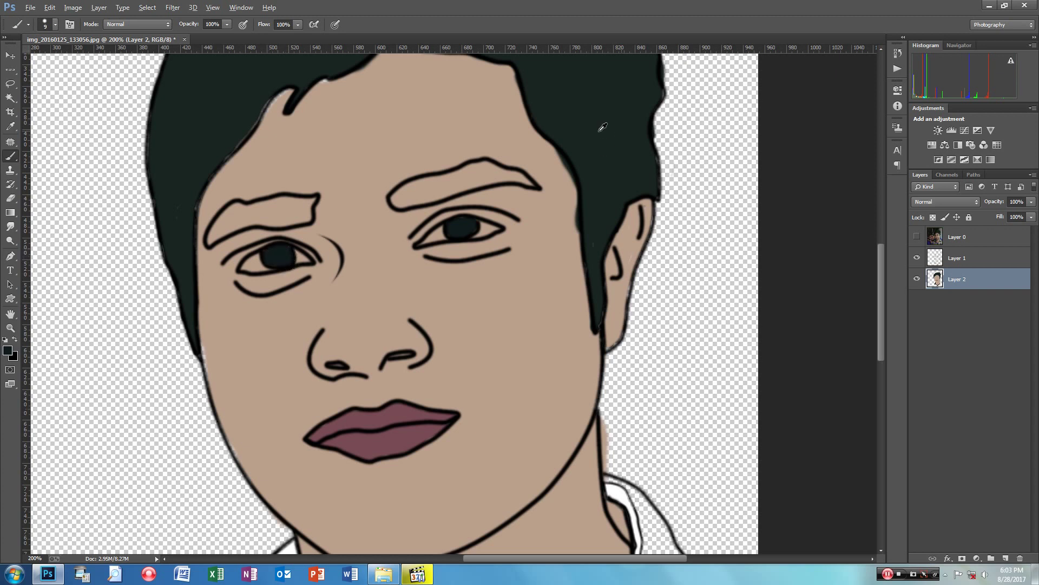
mouse_move(399, 204)
mouse_down()
mouse_move(489, 168)
mouse_move(535, 187)
mouse_move(491, 181)
mouse_move(506, 179)
mouse_move(427, 203)
mouse_move(495, 175)
mouse_up()
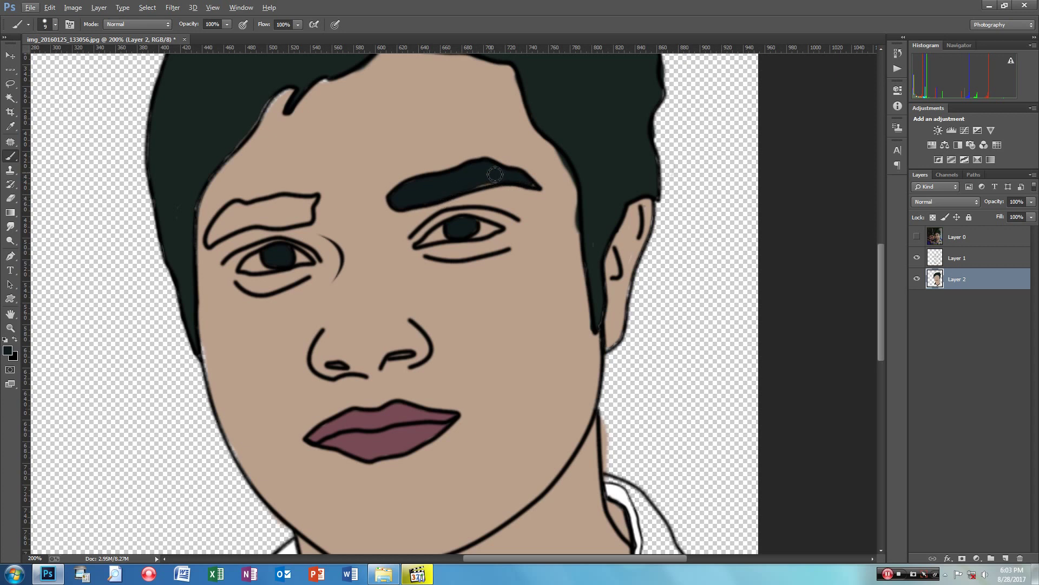
mouse_move(292, 216)
mouse_down()
mouse_move(233, 224)
mouse_move(208, 247)
mouse_move(238, 227)
mouse_move(219, 225)
mouse_move(254, 211)
mouse_move(230, 214)
mouse_move(270, 217)
mouse_move(263, 208)
mouse_move(279, 202)
mouse_move(252, 213)
mouse_move(304, 204)
mouse_move(306, 219)
mouse_move(271, 227)
mouse_move(311, 220)
mouse_move(272, 211)
mouse_move(286, 202)
mouse_up()
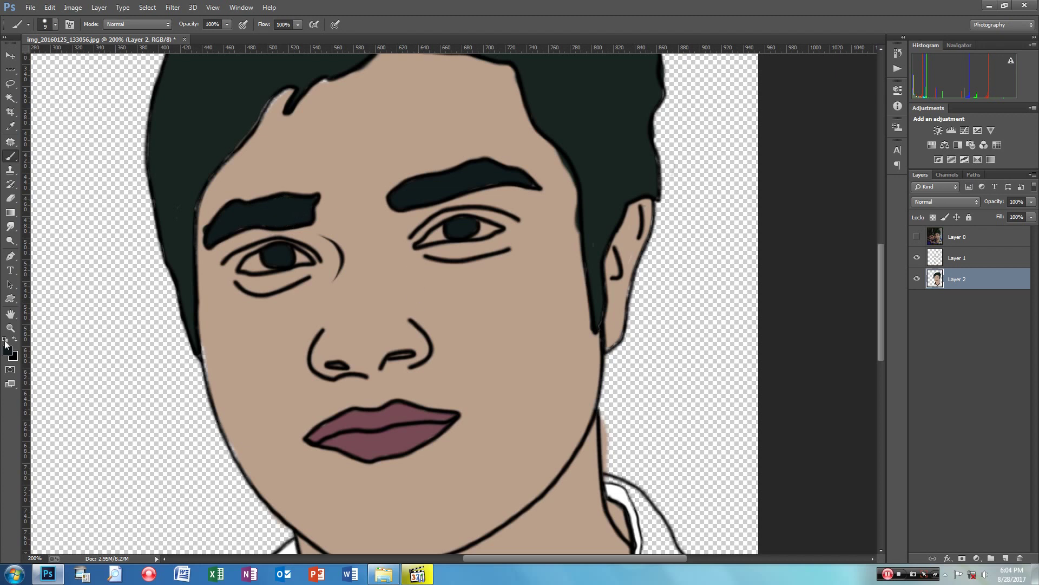
Paint the whites of both eyes with a smaller white brush.
click(15, 339)
mouse_move(269, 274)
mouse_down()
mouse_move(248, 269)
mouse_move(257, 269)
mouse_up()
key(bracketleft)
key(bracketleft)
key(bracketleft)
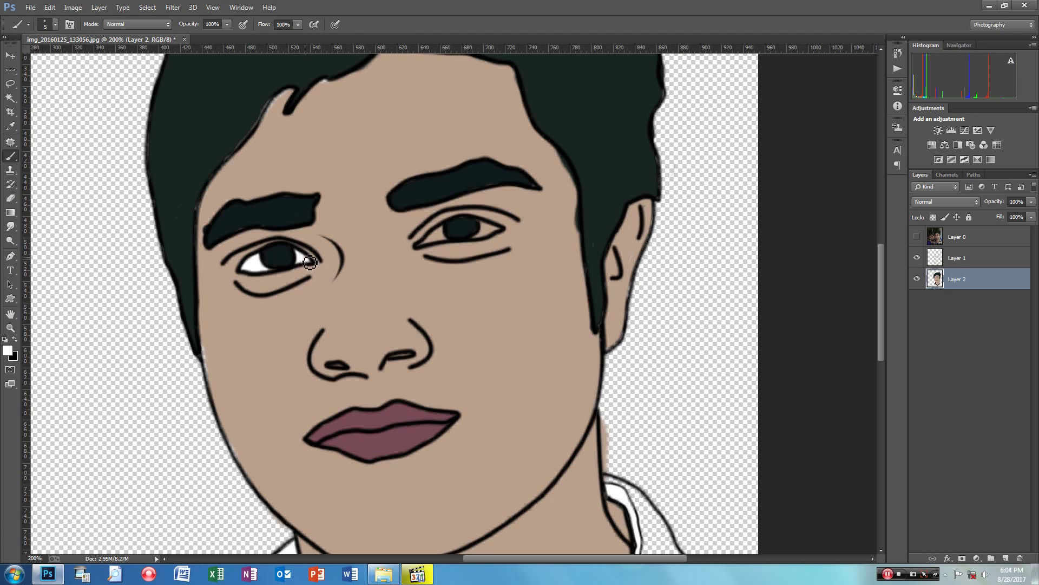
mouse_move(420, 246)
mouse_down()
mouse_move(444, 234)
mouse_move(506, 235)
mouse_up()
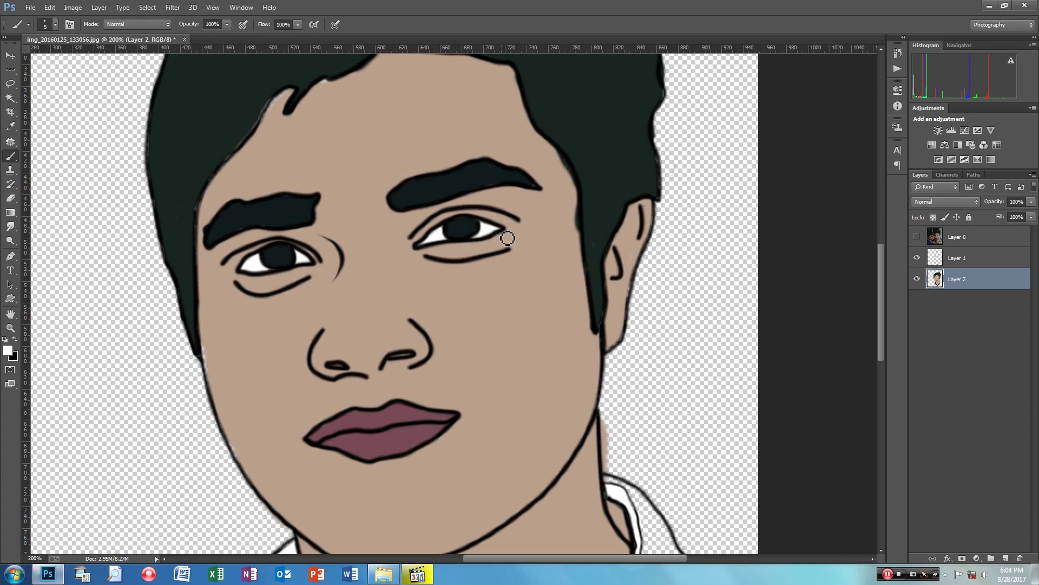
Sample the face's skin tone, paint over the hairline outline, and fit the image to the window.
scroll(511, 255, up, 2)
scroll(511, 256, up, 2)
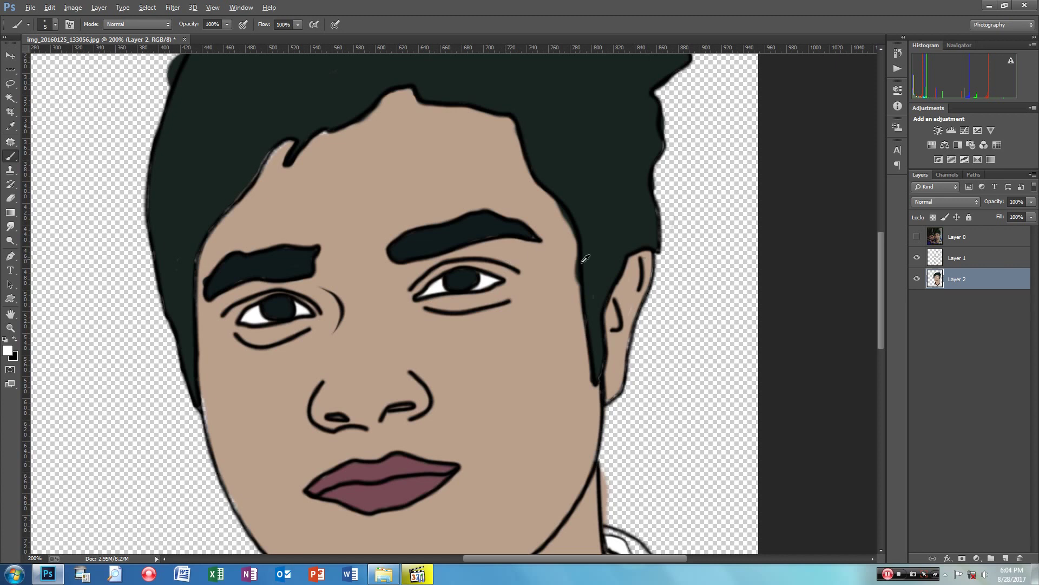
alt+click(561, 266)
drag(559, 207, 575, 260)
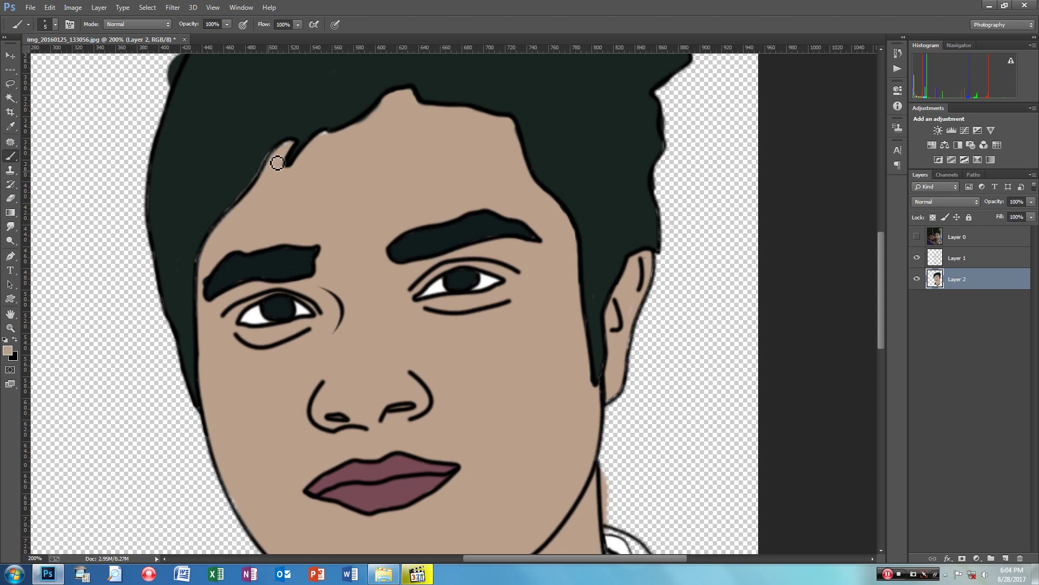
key(ctrl+0)
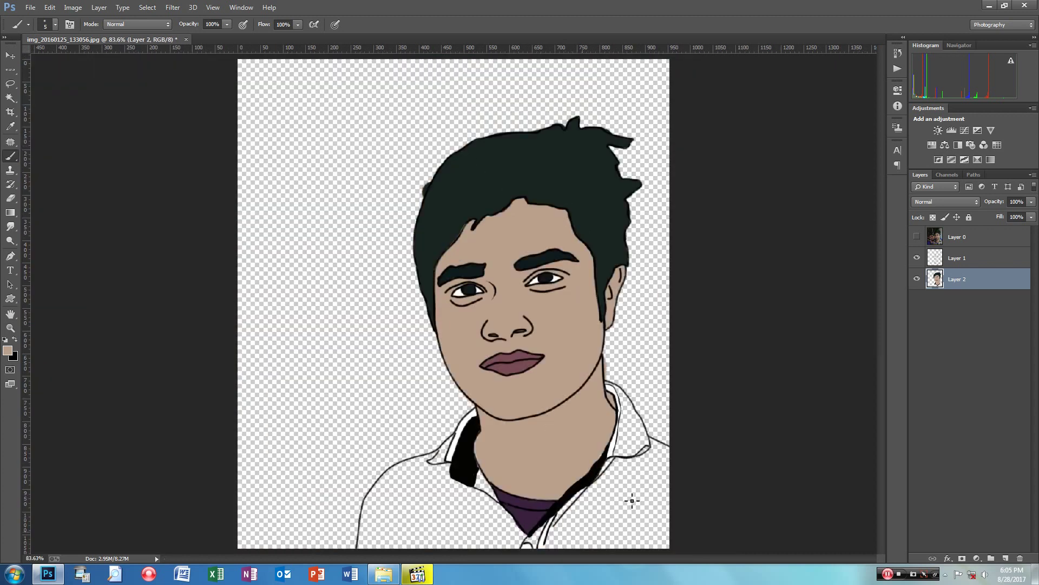
Zoom to 200%, paint black into the right collar gap, and sample the collar's yellow-tan from the photo.
click(917, 238)
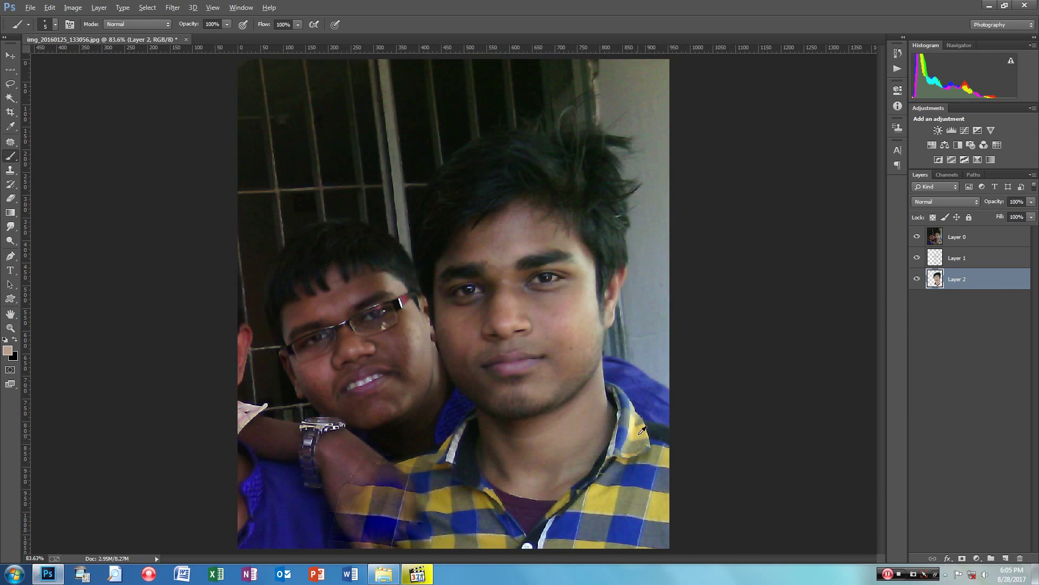
click(918, 237)
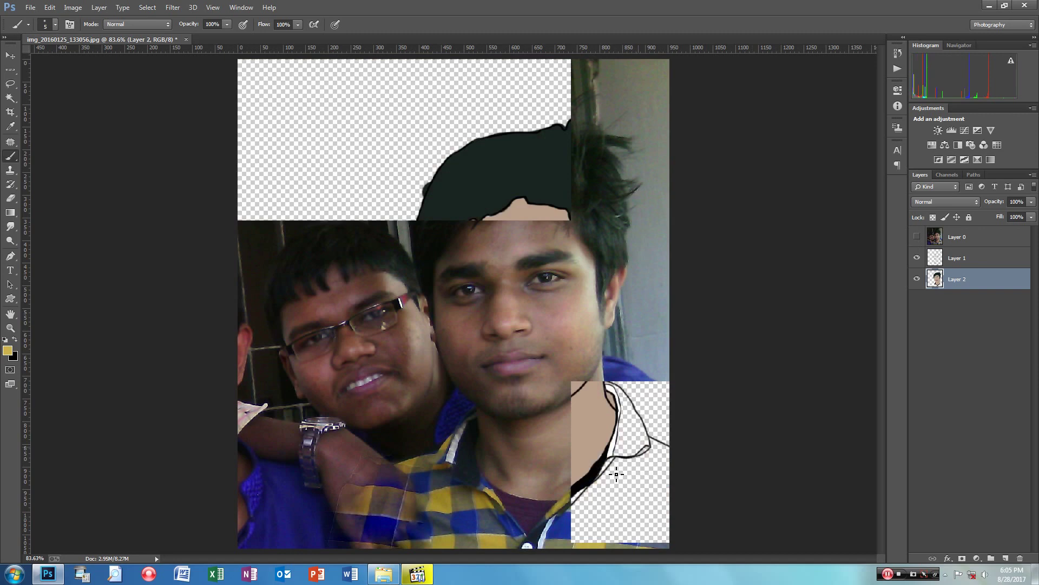
key(bracketright)
key(bracketright)
key(bracketright)
key(ctrl+plus)
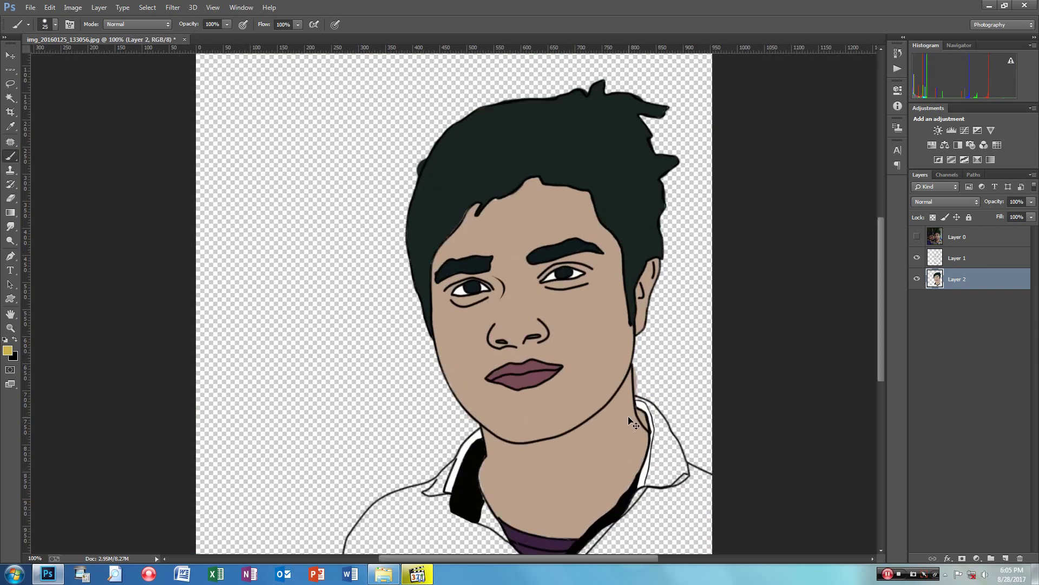
key(ctrl+plus)
drag(673, 399, 313, 234)
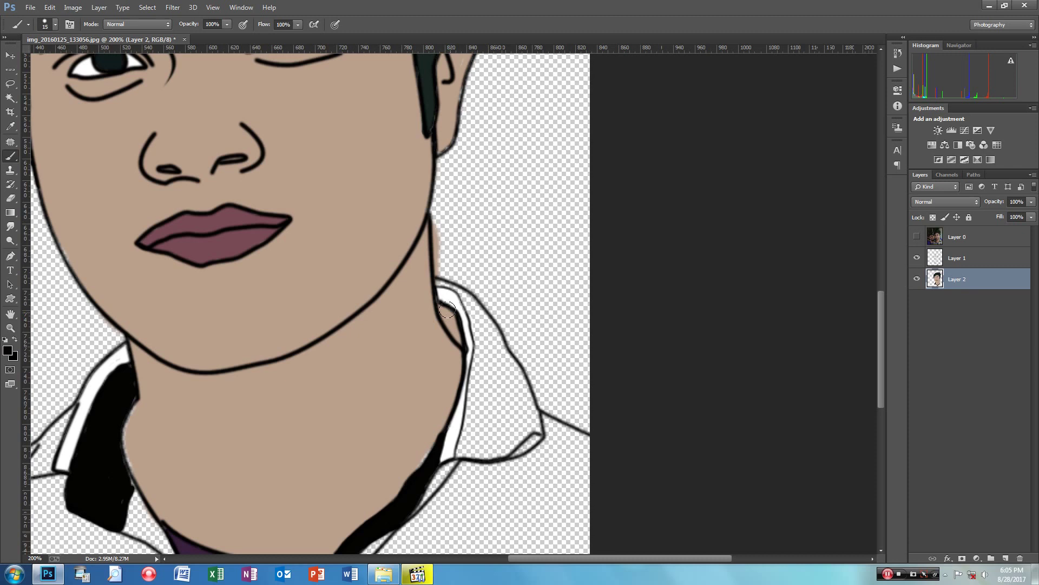
drag(445, 311, 464, 333)
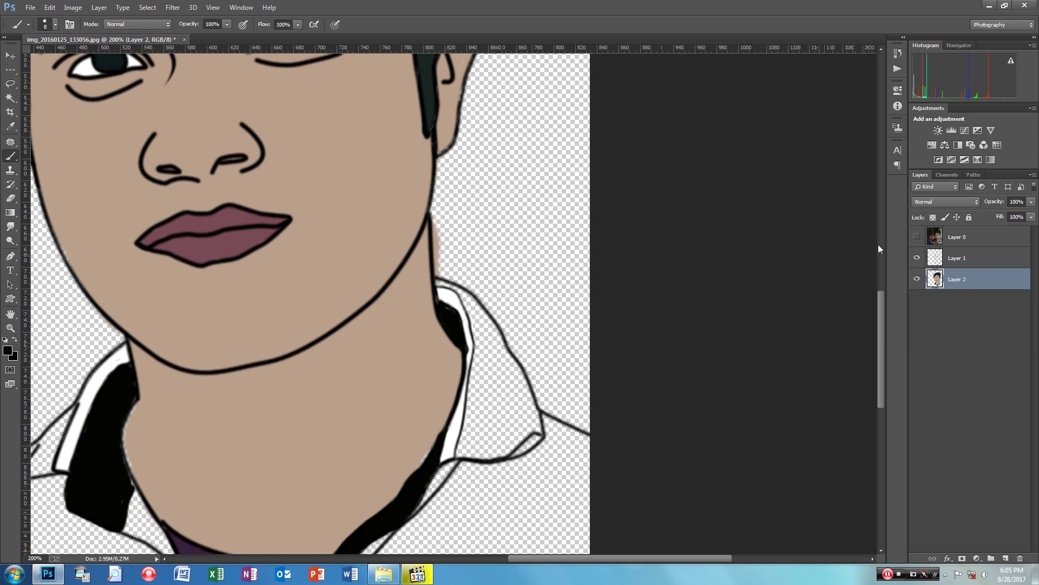
click(917, 236)
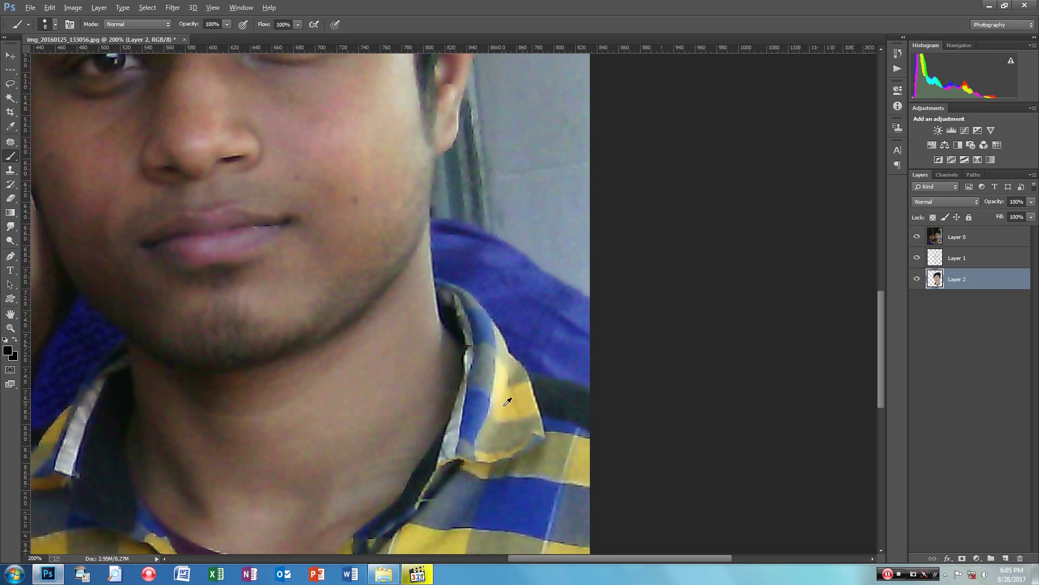
alt+click(521, 400)
Fill the right collar flap yellow-tan, trimming a stray stroke with white.
click(917, 237)
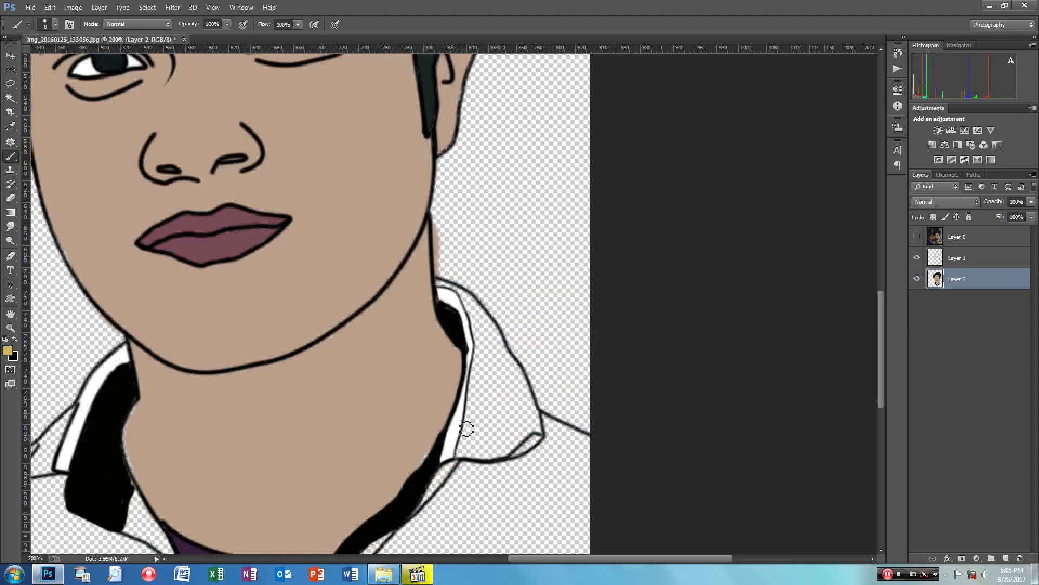
mouse_move(481, 366)
mouse_down()
mouse_move(459, 451)
mouse_move(481, 367)
mouse_up()
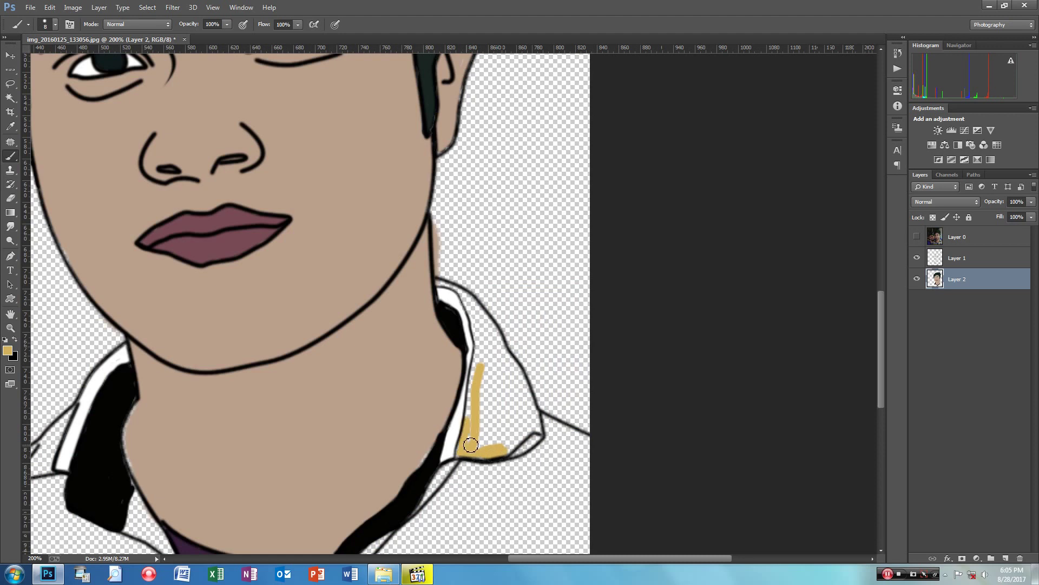
key(alt)
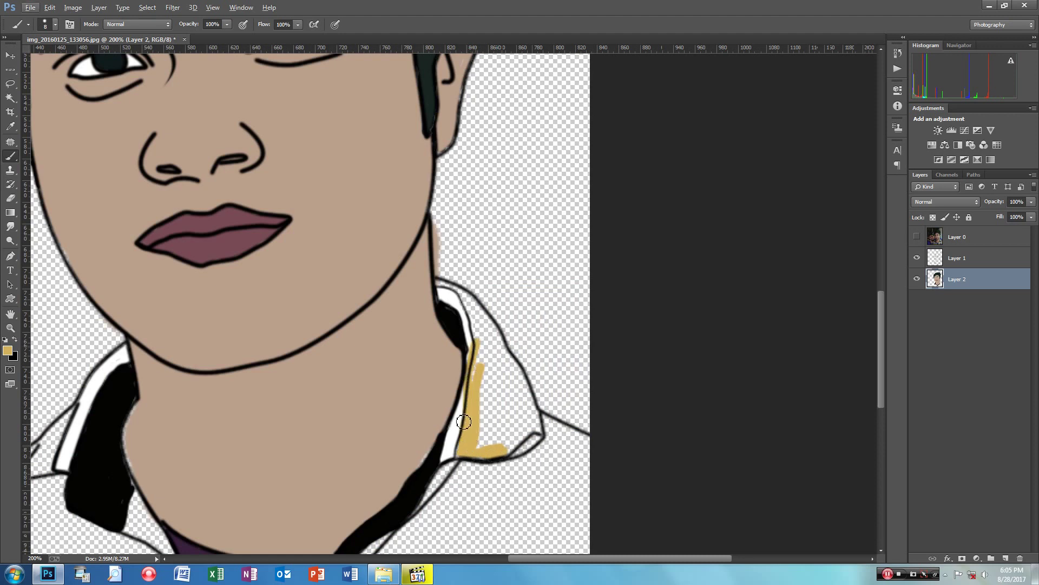
alt+click(461, 430)
mouse_move(472, 375)
mouse_down()
mouse_move(467, 403)
mouse_move(479, 416)
mouse_move(472, 307)
mouse_move(433, 280)
mouse_move(479, 306)
mouse_move(514, 369)
mouse_up()
alt+click(475, 405)
mouse_move(532, 405)
mouse_down()
mouse_move(517, 373)
mouse_move(542, 435)
mouse_move(506, 457)
mouse_move(526, 425)
mouse_move(486, 438)
mouse_move(488, 343)
mouse_move(494, 437)
mouse_move(529, 418)
mouse_move(486, 340)
mouse_up()
mouse_move(490, 428)
mouse_down()
mouse_move(498, 374)
mouse_move(515, 410)
mouse_move(498, 417)
mouse_move(506, 434)
mouse_move(511, 401)
mouse_move(533, 427)
mouse_up()
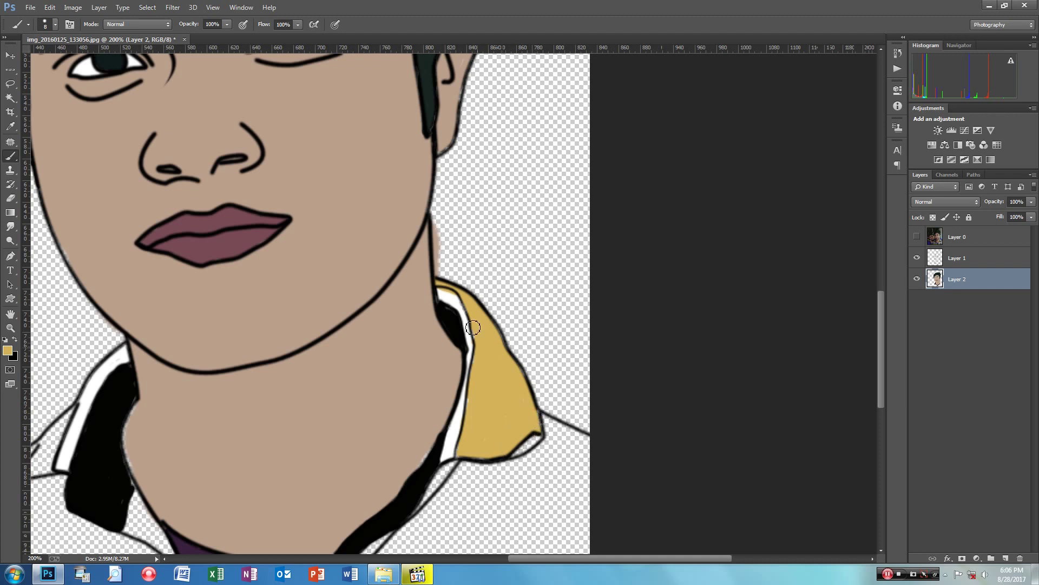
Touch up the right collar's top-left corner with white and darken its lower tip edge black.
alt+click(452, 301)
drag(451, 299, 444, 297)
click(453, 299)
alt+click(432, 466)
mouse_move(534, 439)
mouse_down()
mouse_move(519, 450)
mouse_move(542, 443)
mouse_up()
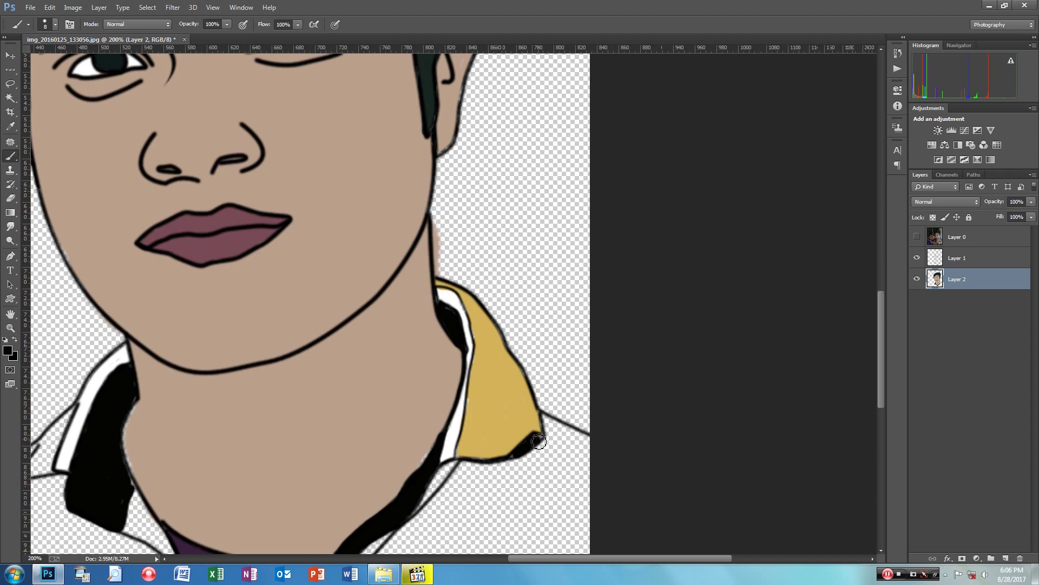
Pan to the left collar and paint it yellow-tan.
drag(488, 419, 599, 345)
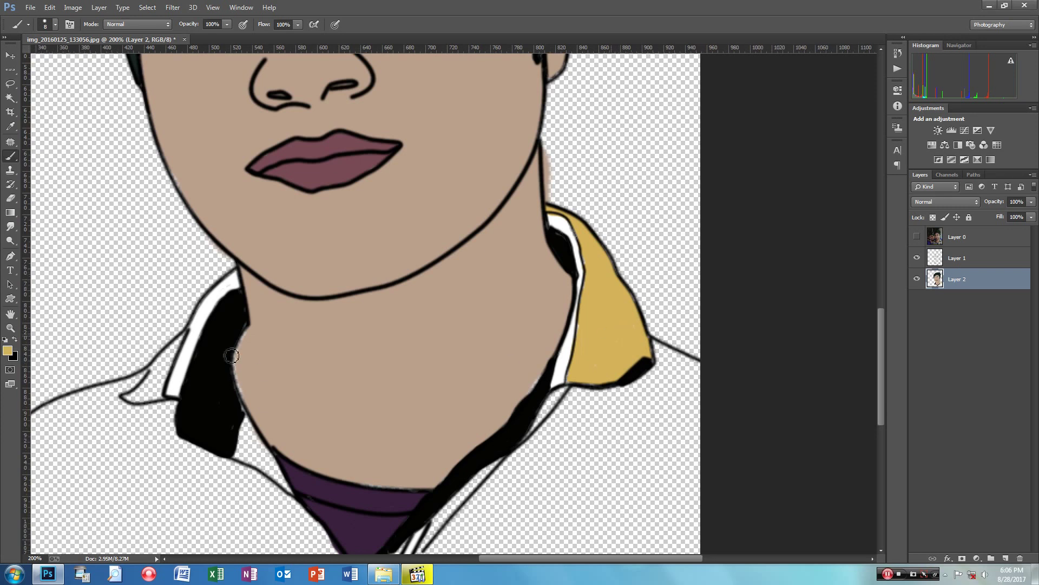
mouse_move(165, 360)
mouse_down()
mouse_move(142, 397)
mouse_move(166, 381)
mouse_move(160, 369)
mouse_up()
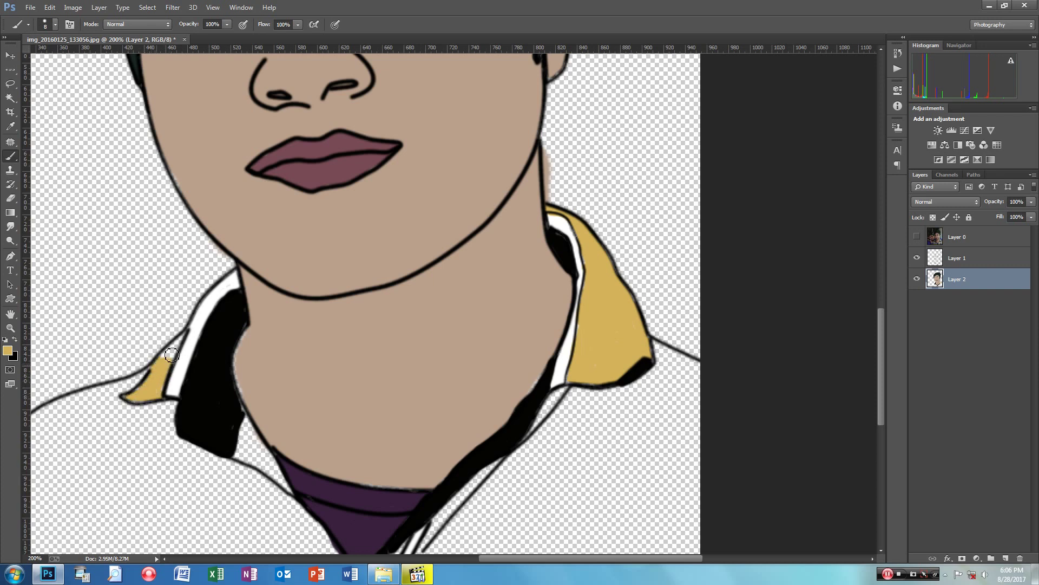
drag(161, 368, 165, 374)
Sample blue-grey from the photo's shirt and paint patches beside both collars.
scroll(530, 458, down, 3)
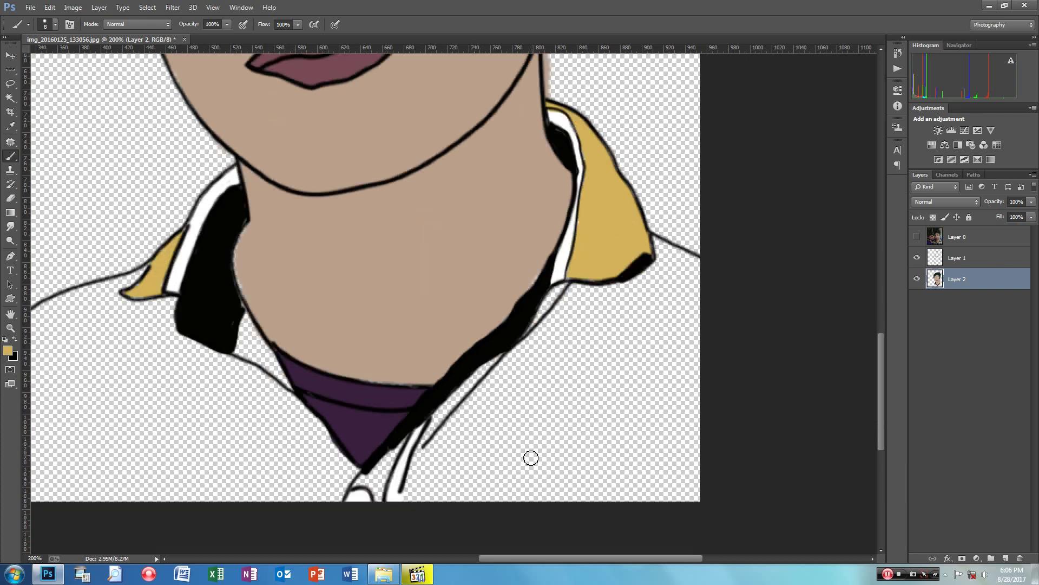
drag(247, 314, 246, 327)
click(919, 236)
alt+click(465, 445)
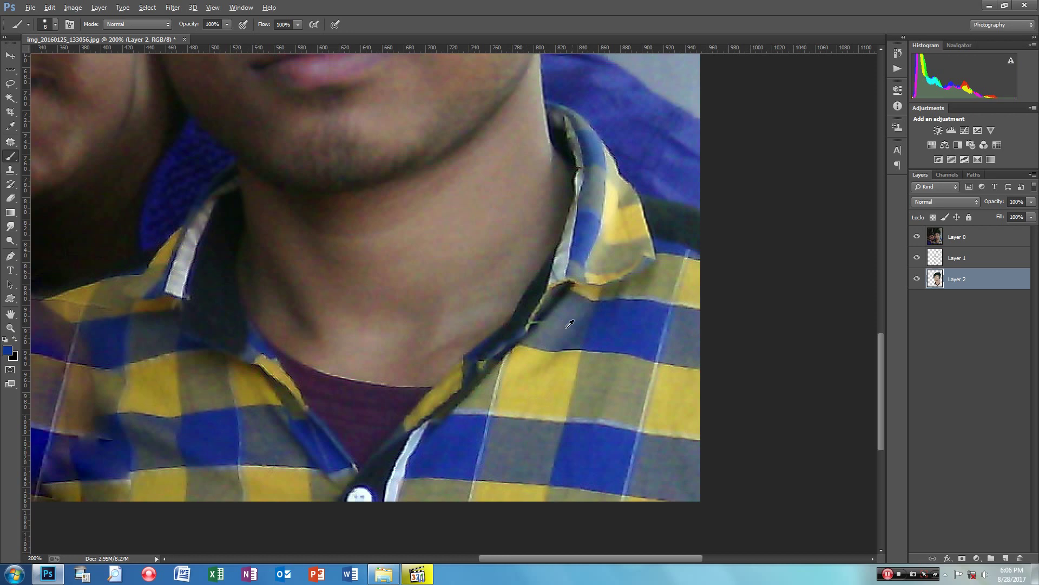
click(918, 236)
mouse_move(249, 343)
mouse_down()
mouse_move(247, 318)
mouse_move(241, 356)
mouse_move(292, 389)
mouse_move(256, 353)
mouse_move(265, 350)
mouse_up()
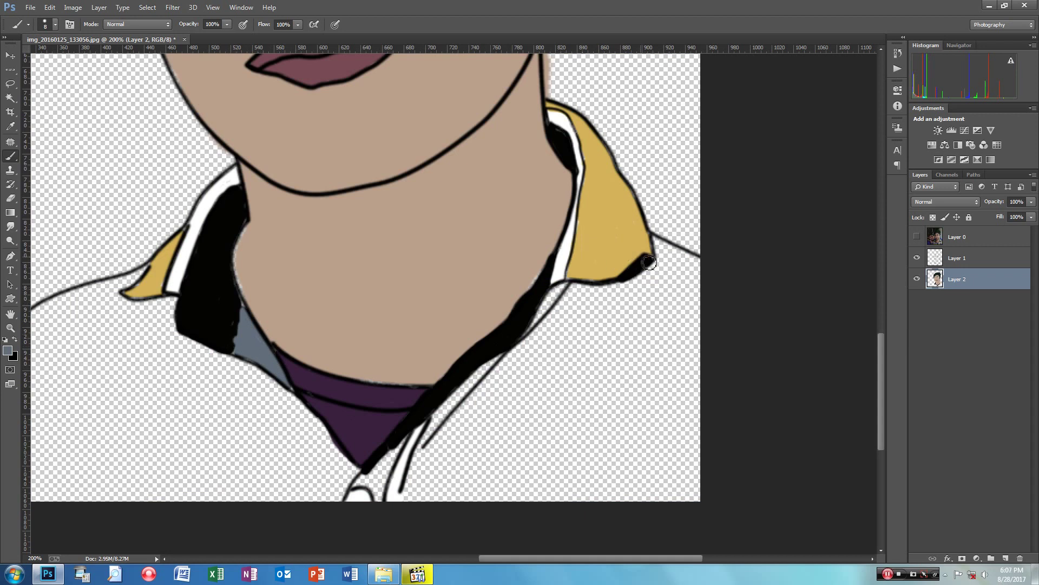
mouse_move(651, 263)
mouse_down()
mouse_move(627, 278)
mouse_move(652, 259)
mouse_up()
Paint the lower collar tip and narrow right collar strip yellow, then sample the shirt's blue.
alt+click(611, 249)
alt+click(230, 331)
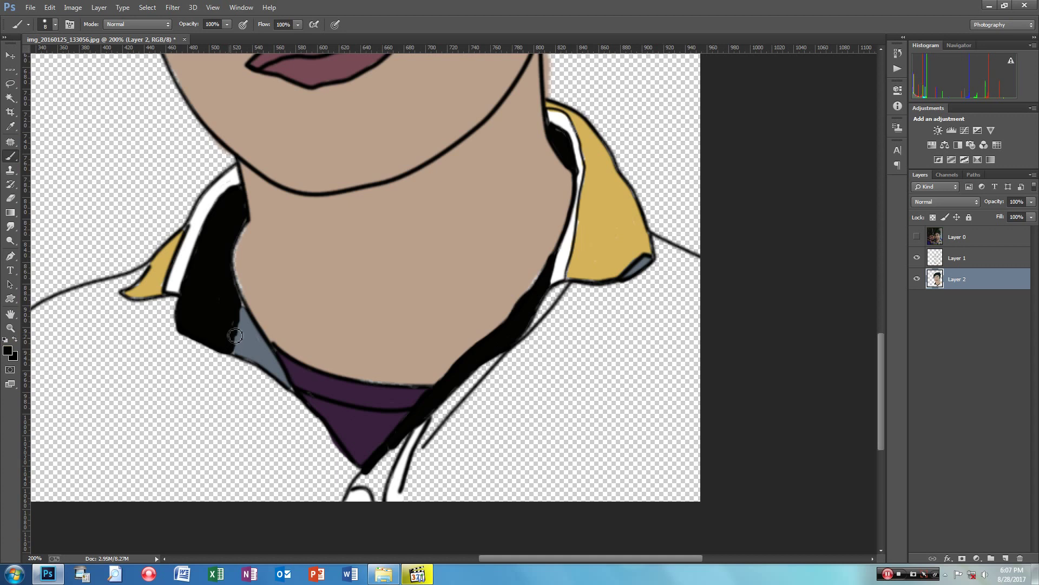
scroll(388, 456, down, 1)
scroll(388, 456, down, 1)
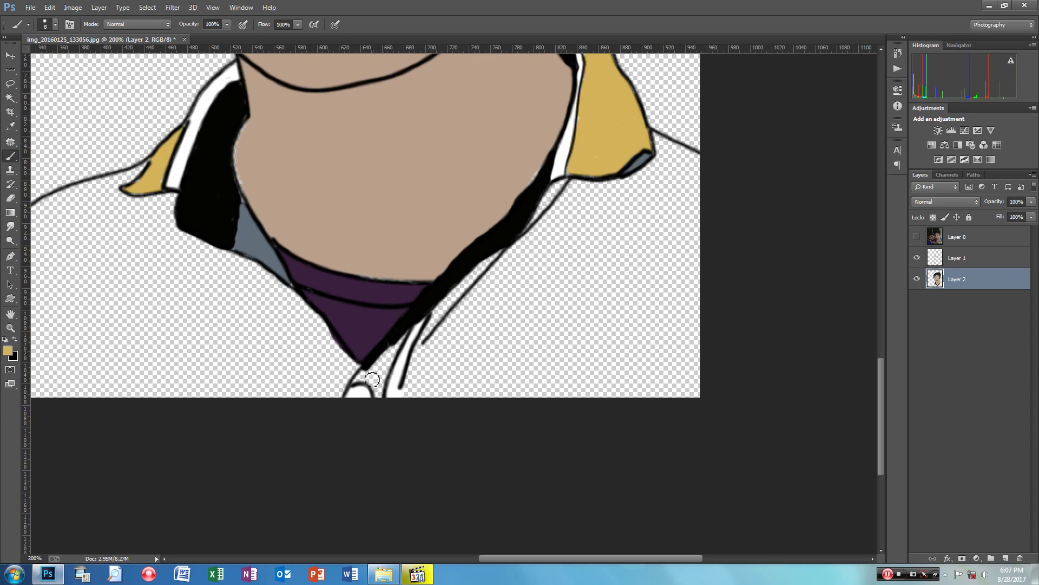
drag(362, 380, 404, 341)
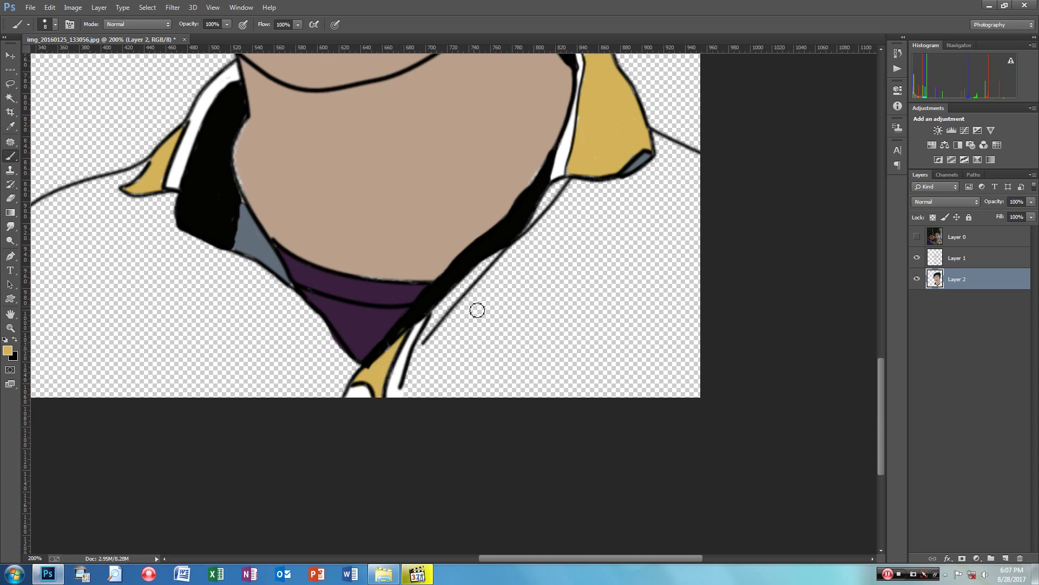
drag(556, 193, 567, 183)
click(918, 235)
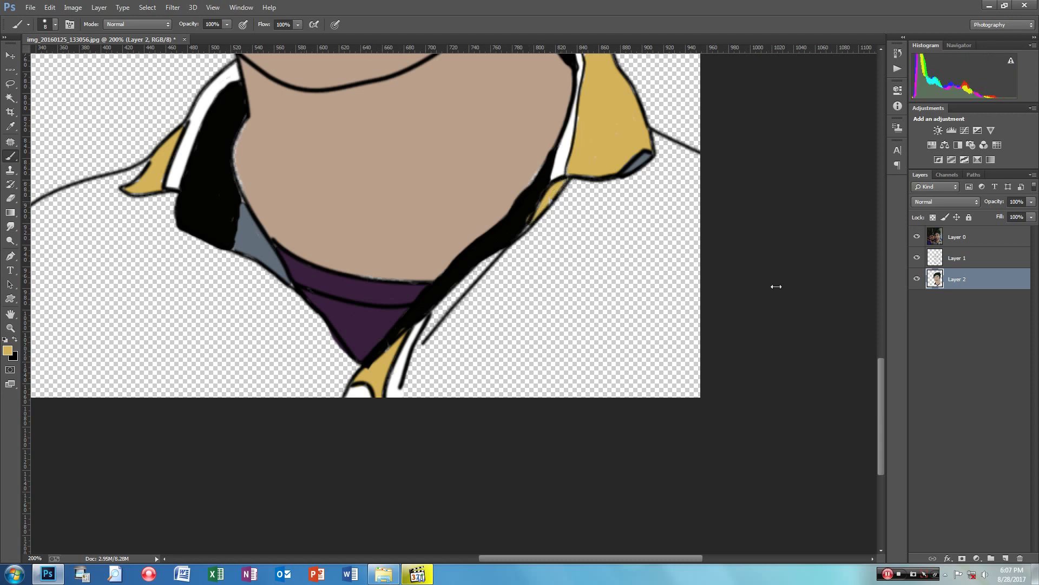
alt+click(610, 348)
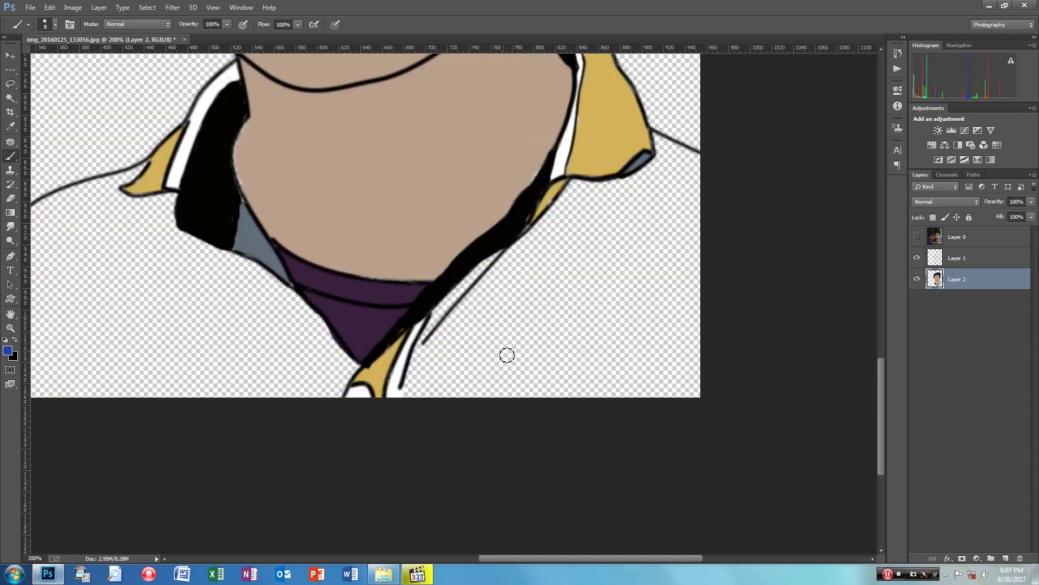
Paint the right side of the shirt body blue with a large brush.
key(bracketright)
key(bracketright)
key(bracketright)
mouse_move(501, 349)
mouse_down()
mouse_move(409, 374)
mouse_move(451, 284)
mouse_move(488, 259)
mouse_up()
mouse_move(536, 281)
mouse_down()
mouse_move(687, 300)
mouse_move(572, 189)
mouse_up()
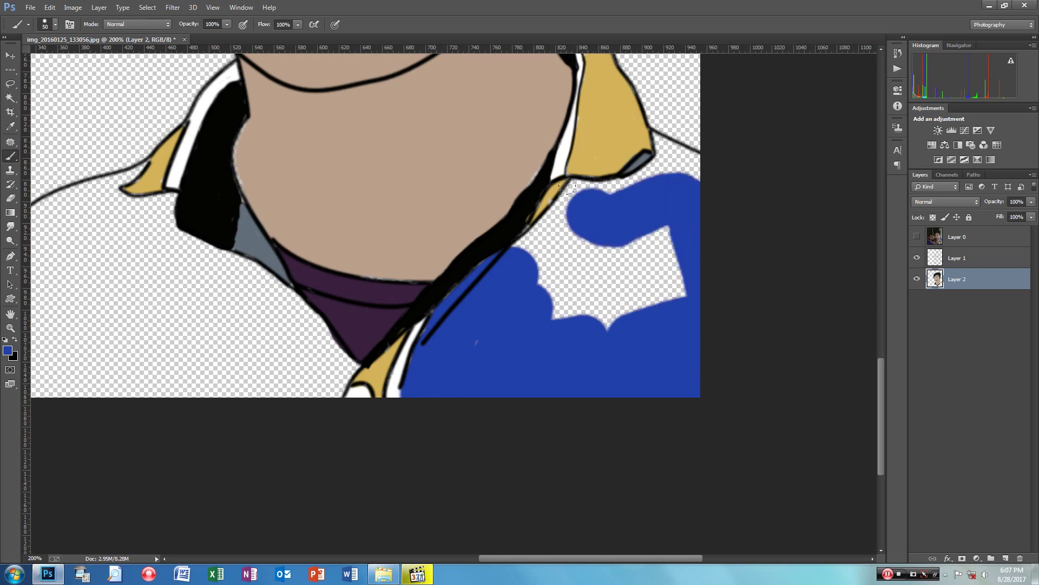
drag(570, 187, 532, 231)
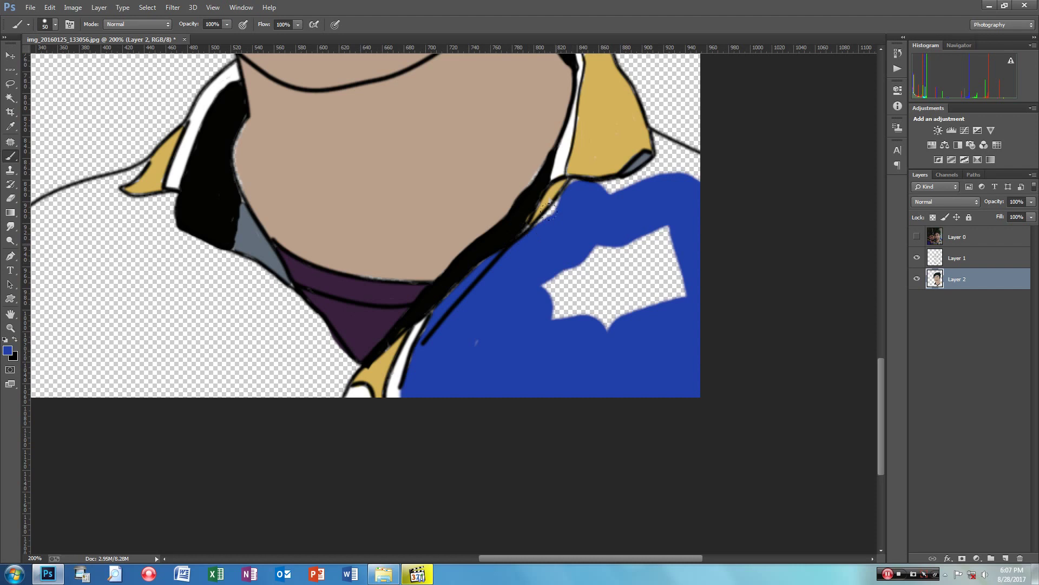
drag(562, 196, 657, 144)
mouse_move(661, 229)
mouse_down()
mouse_move(722, 260)
mouse_move(660, 262)
mouse_up()
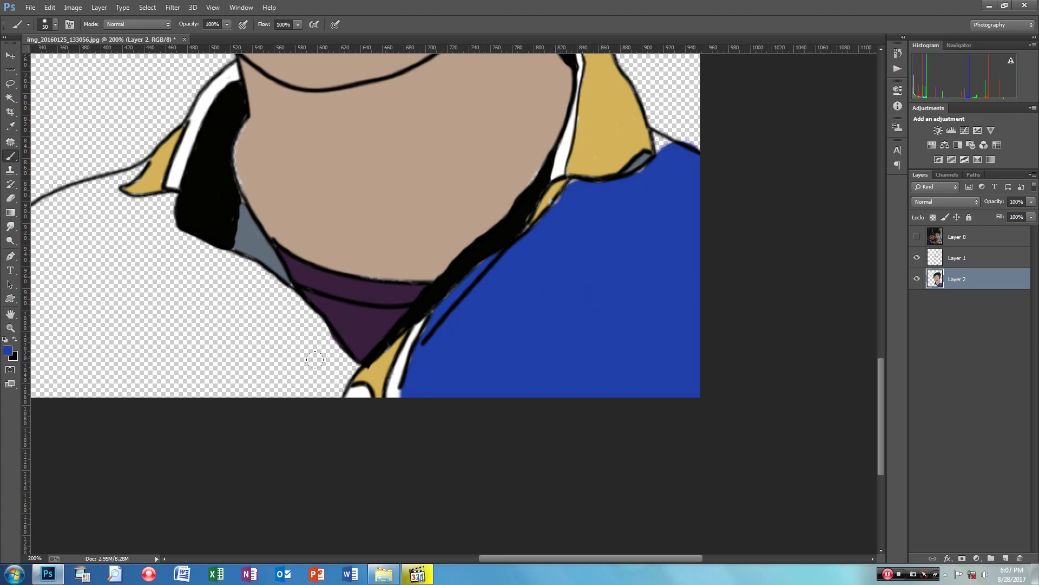
Paint the left shoulder and remaining transparent gaps below the collar blue.
drag(311, 392, 416, 371)
mouse_move(252, 315)
mouse_down()
mouse_move(165, 341)
mouse_move(173, 249)
mouse_move(108, 336)
mouse_move(214, 153)
mouse_move(281, 176)
mouse_move(246, 175)
mouse_move(316, 215)
mouse_move(290, 253)
mouse_move(349, 255)
mouse_move(361, 235)
mouse_move(406, 254)
mouse_move(479, 346)
mouse_move(439, 354)
mouse_move(333, 341)
mouse_up()
mouse_move(217, 340)
mouse_down()
mouse_move(303, 346)
mouse_move(276, 281)
mouse_move(303, 304)
mouse_move(384, 307)
mouse_move(347, 316)
mouse_up()
mouse_move(487, 319)
mouse_down()
mouse_move(519, 352)
mouse_move(457, 367)
mouse_up()
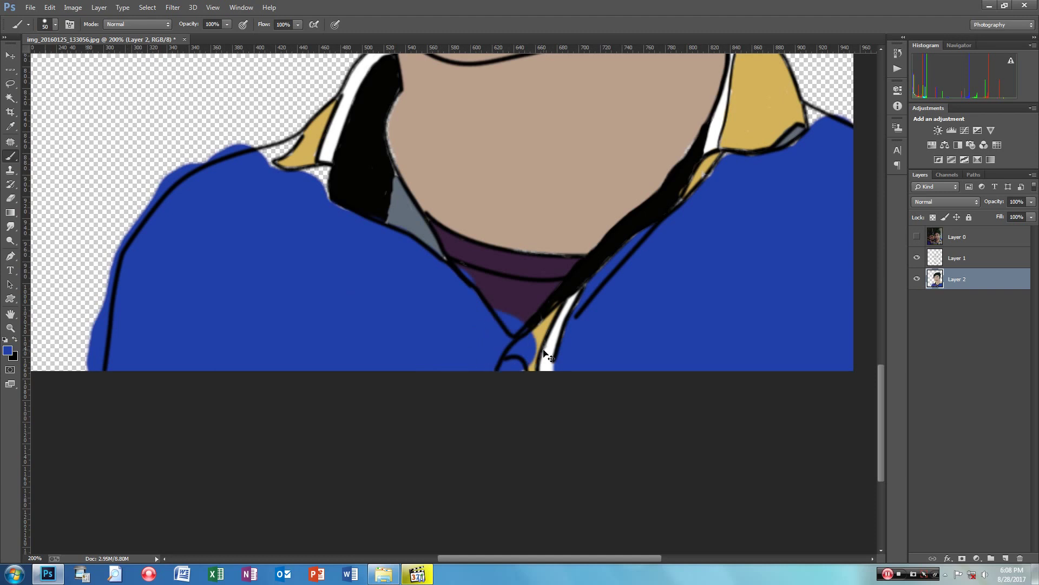
At 300% zoom, extend the purple undershirt, paint the lower collar gold and whiten the collar loop.
key(ctrl+plus)
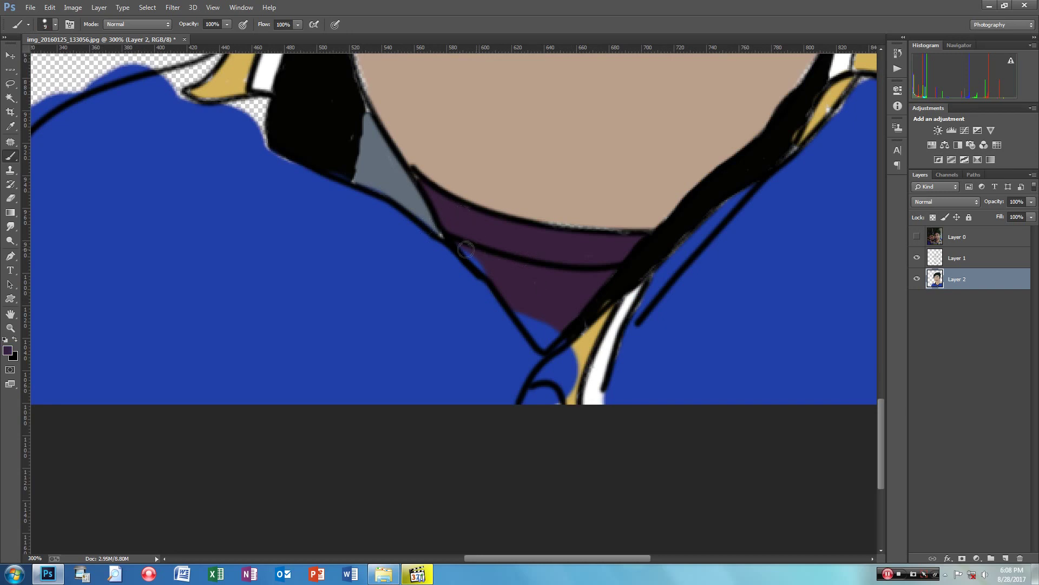
mouse_move(467, 246)
mouse_down()
mouse_move(541, 346)
mouse_move(548, 328)
mouse_move(534, 320)
mouse_up()
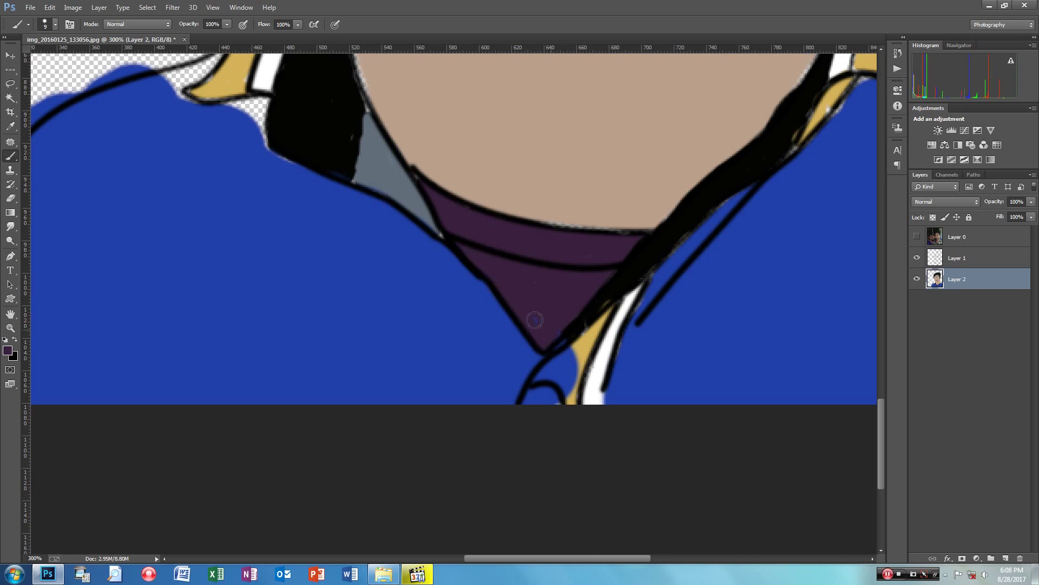
alt+click(587, 339)
mouse_move(585, 344)
mouse_down()
mouse_move(542, 383)
mouse_move(566, 379)
mouse_move(577, 362)
mouse_move(536, 414)
mouse_move(522, 413)
mouse_move(529, 399)
mouse_move(557, 399)
mouse_up()
alt+click(591, 394)
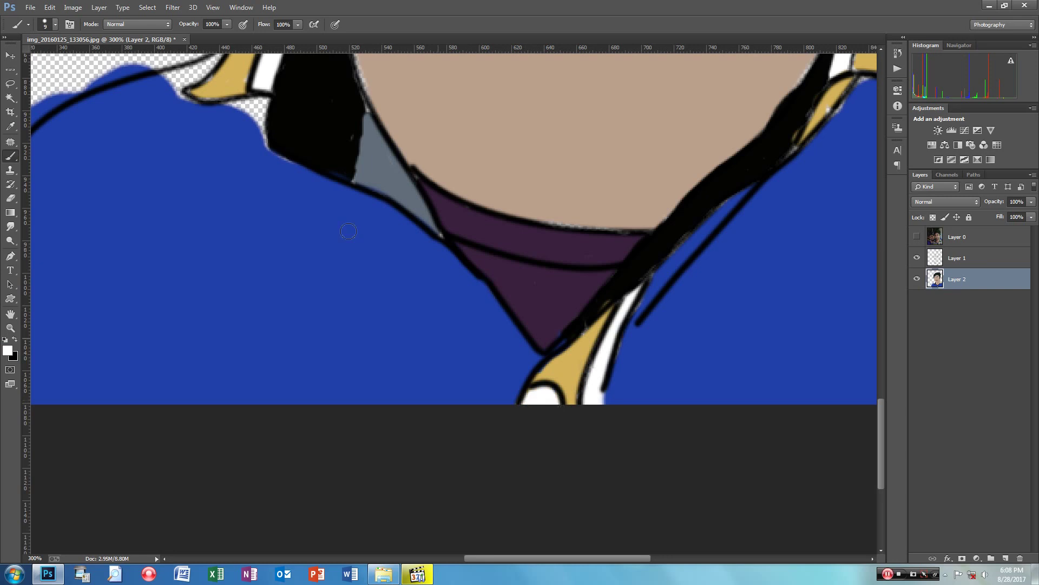
Fill the leftover gaps near the left collar tip blue and fit the portrait to the window.
drag(325, 146, 366, 290)
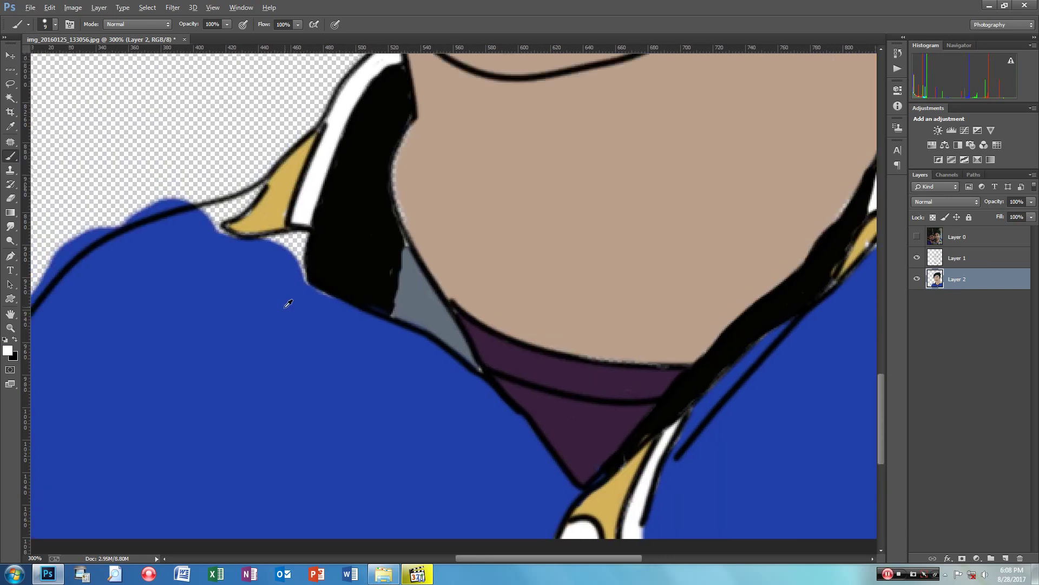
drag(264, 249, 305, 286)
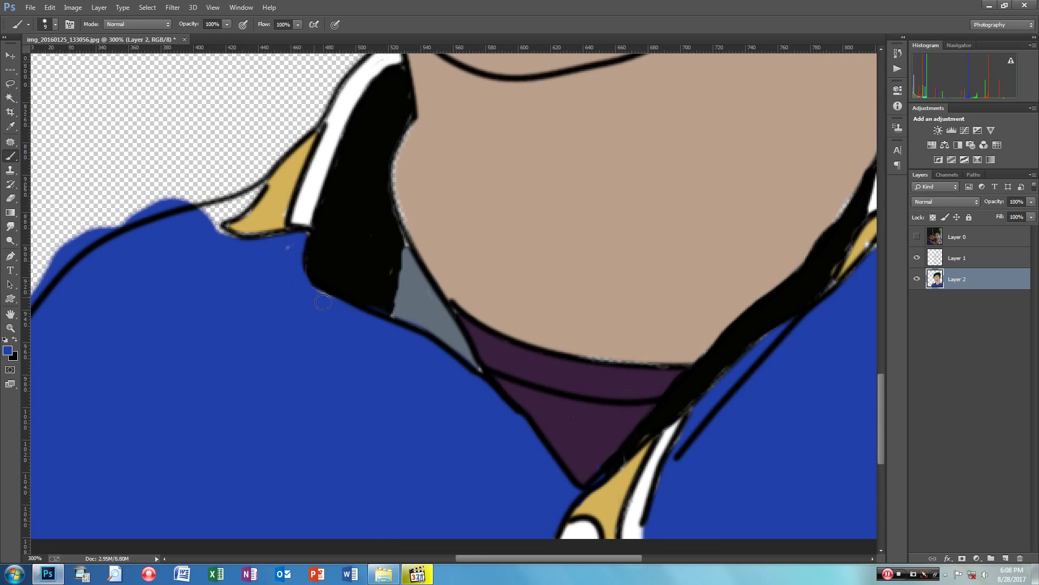
drag(223, 236, 259, 190)
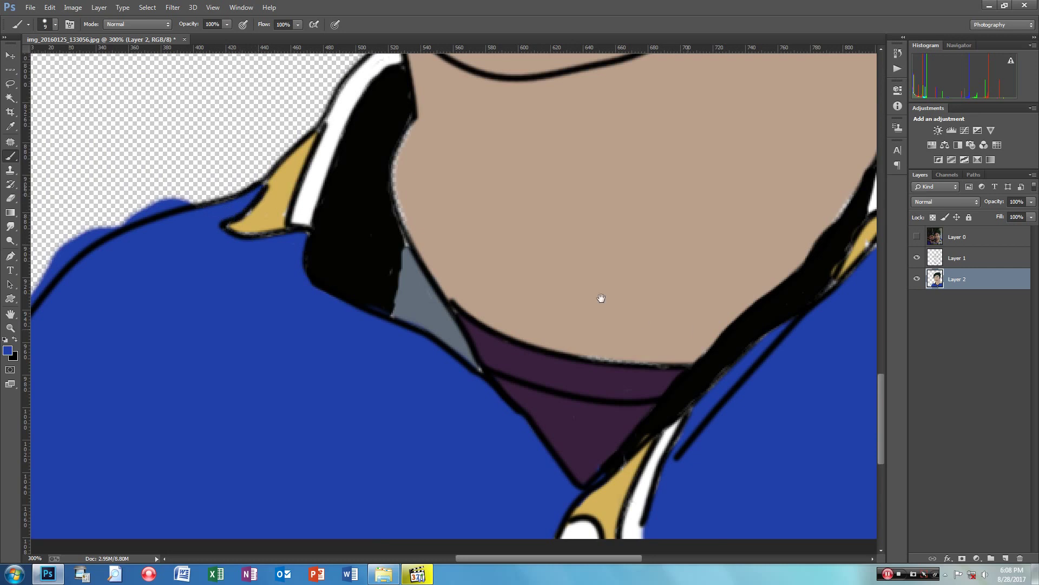
drag(601, 298, 319, 171)
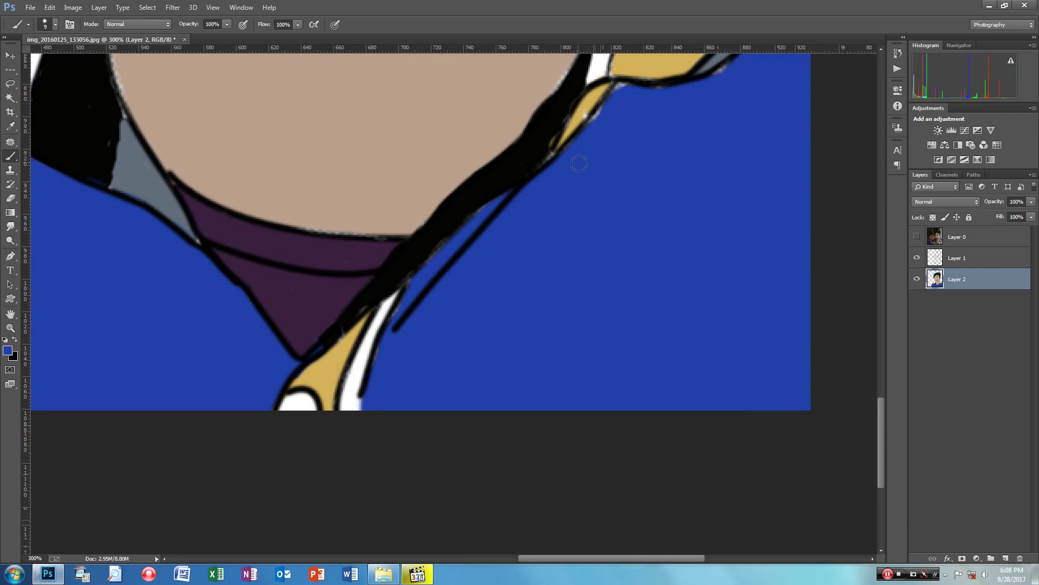
key(ctrl+0)
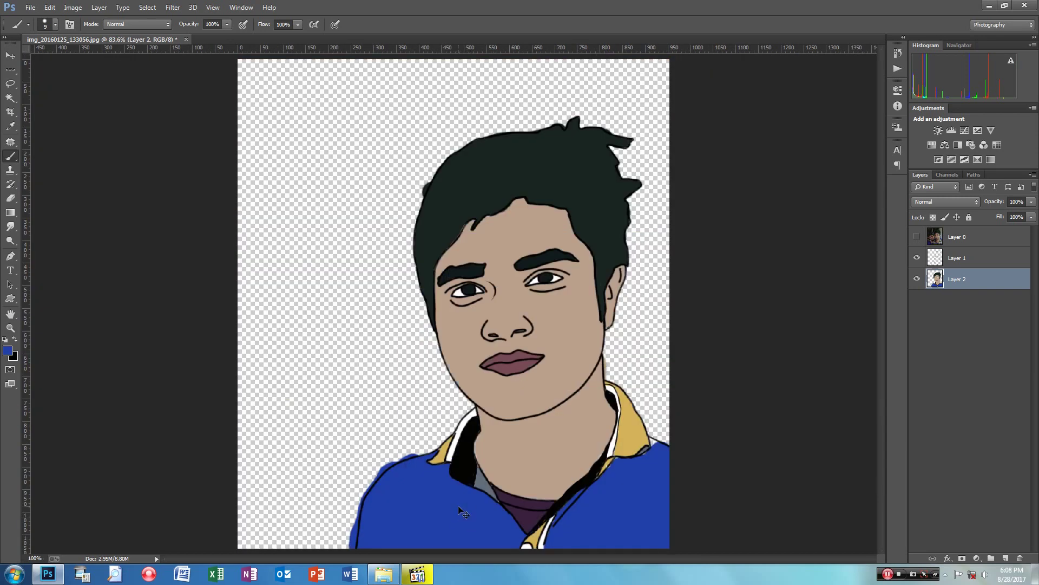
Erase the blue overspill above the shoulder outline and dismiss the History Eraser error.
key(ctrl+plus)
key(ctrl+plus)
scroll(505, 243, down, 3)
scroll(455, 469, down, 2)
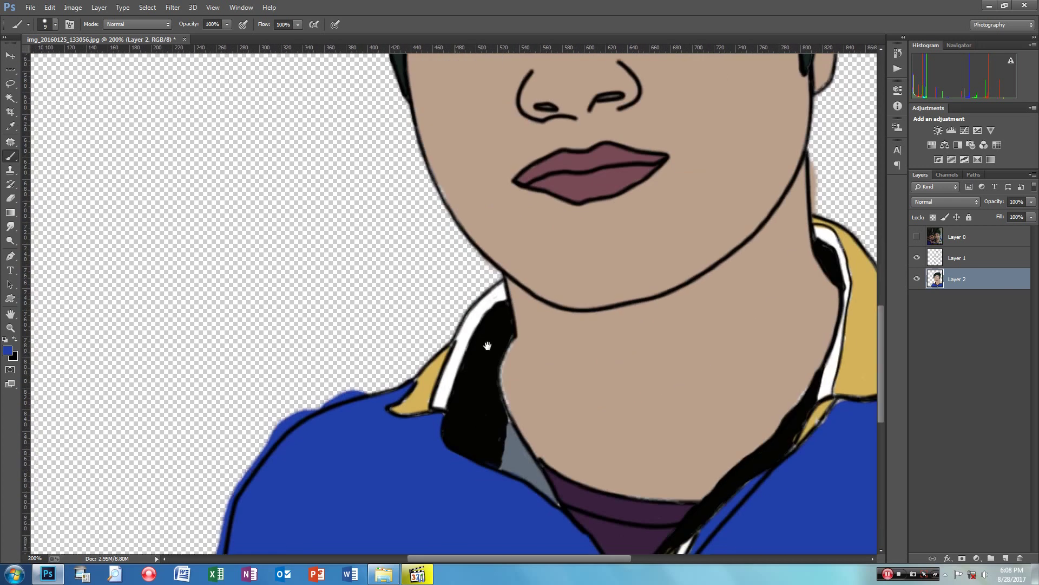
drag(455, 469, 504, 314)
click(10, 197)
mouse_move(417, 241)
mouse_down()
mouse_move(320, 288)
mouse_move(332, 274)
mouse_move(293, 323)
mouse_move(309, 294)
mouse_move(255, 425)
mouse_move(255, 467)
mouse_move(255, 416)
mouse_up()
click(411, 252)
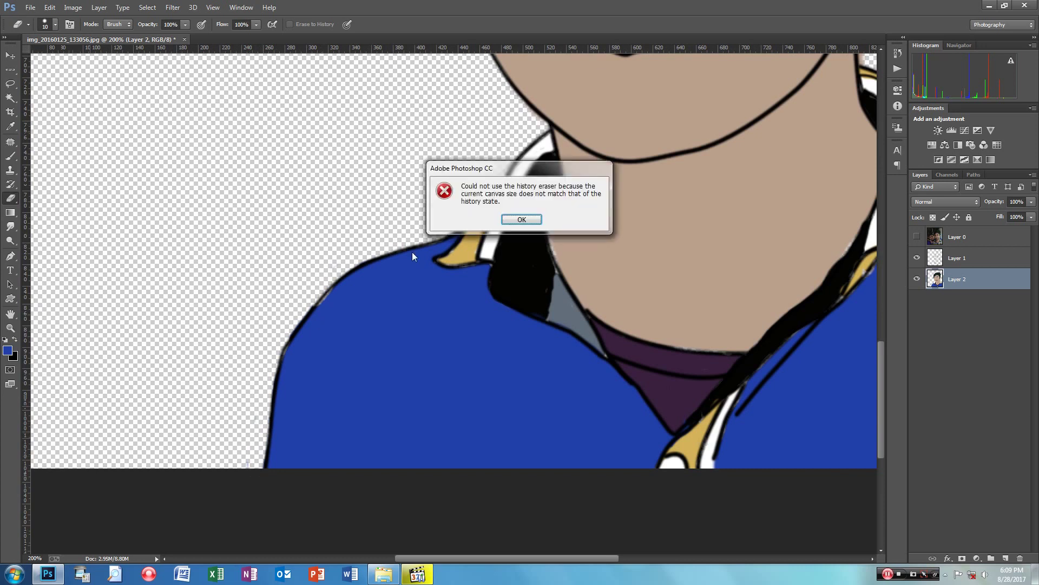
click(524, 220)
Brush blue into the notch beside the collar tip, then fit the portrait in view.
key(b)
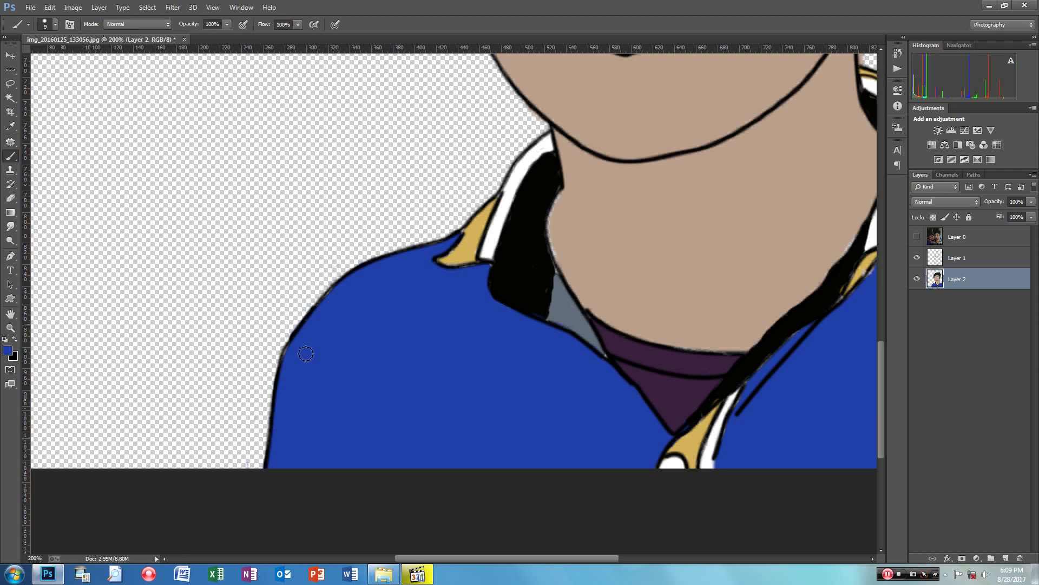
drag(417, 365, 336, 376)
mouse_move(560, 302)
mouse_down()
mouse_move(556, 293)
mouse_move(544, 325)
mouse_up()
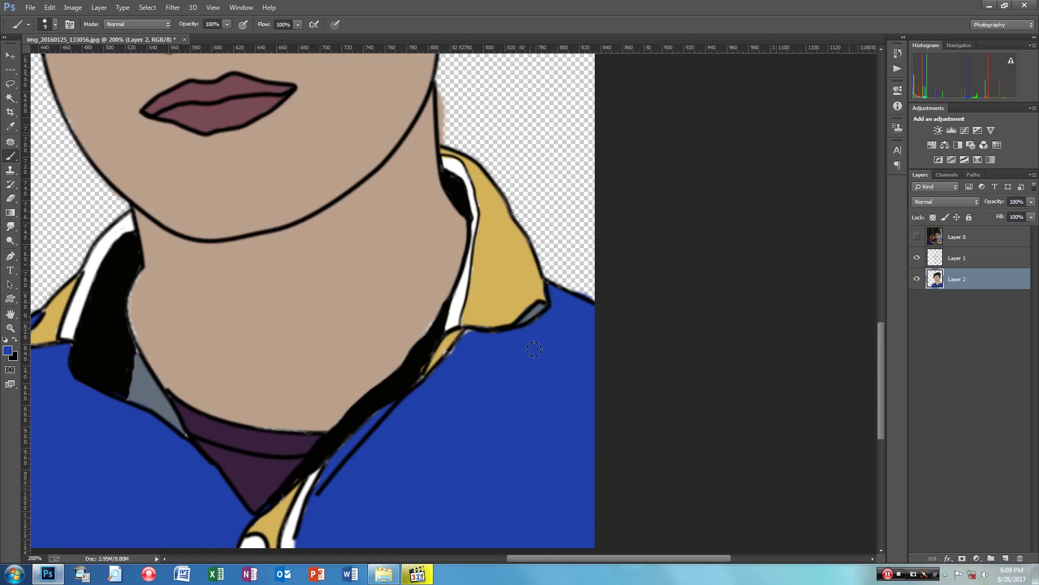
key(ctrl+0)
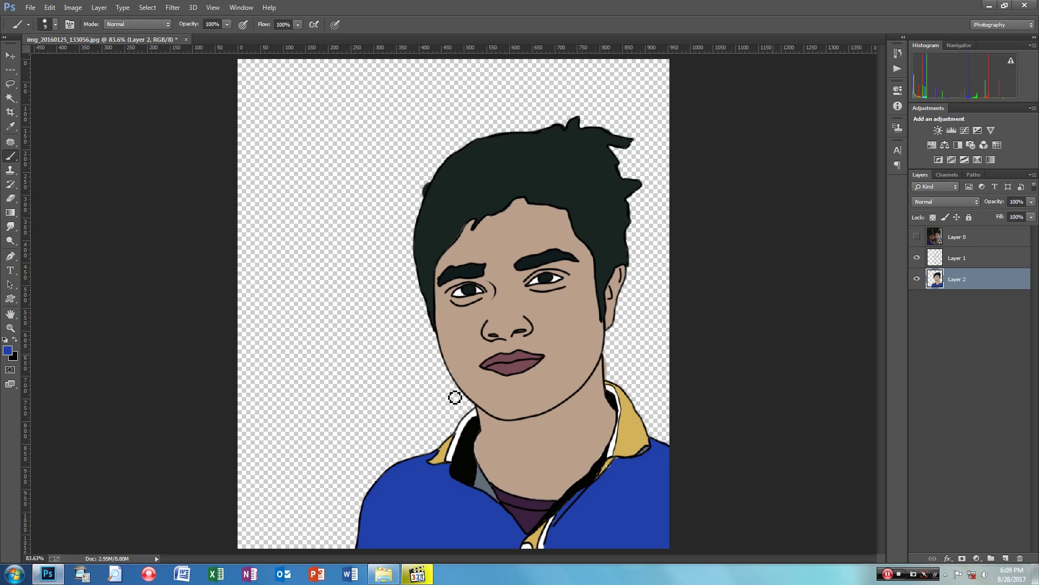
Add a text layer left of the face reading 'I am Jahid' and select all its text.
click(10, 270)
click(272, 307)
text(I am)
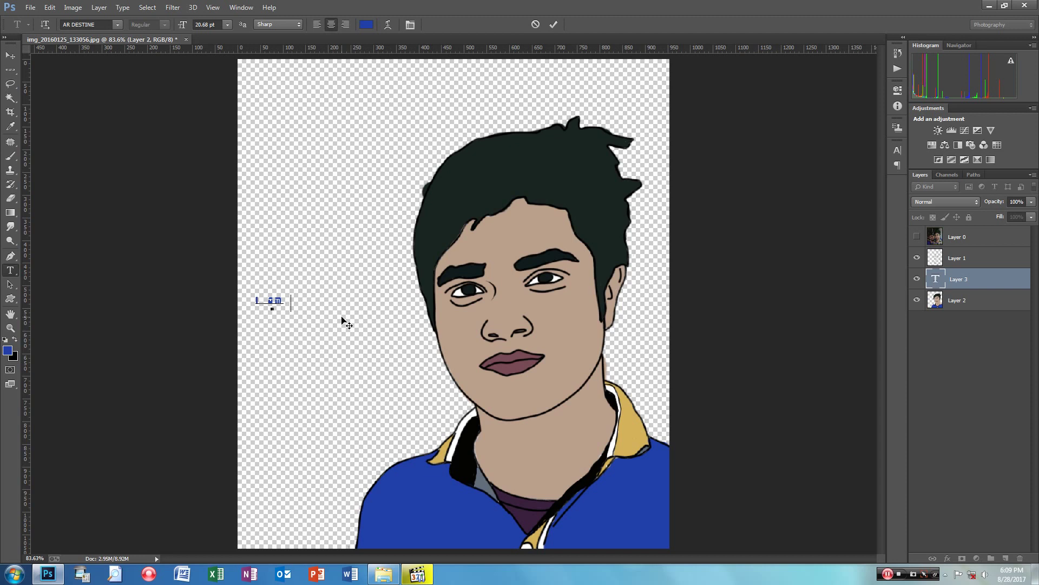
text(sahid)
key(ctrl+a)
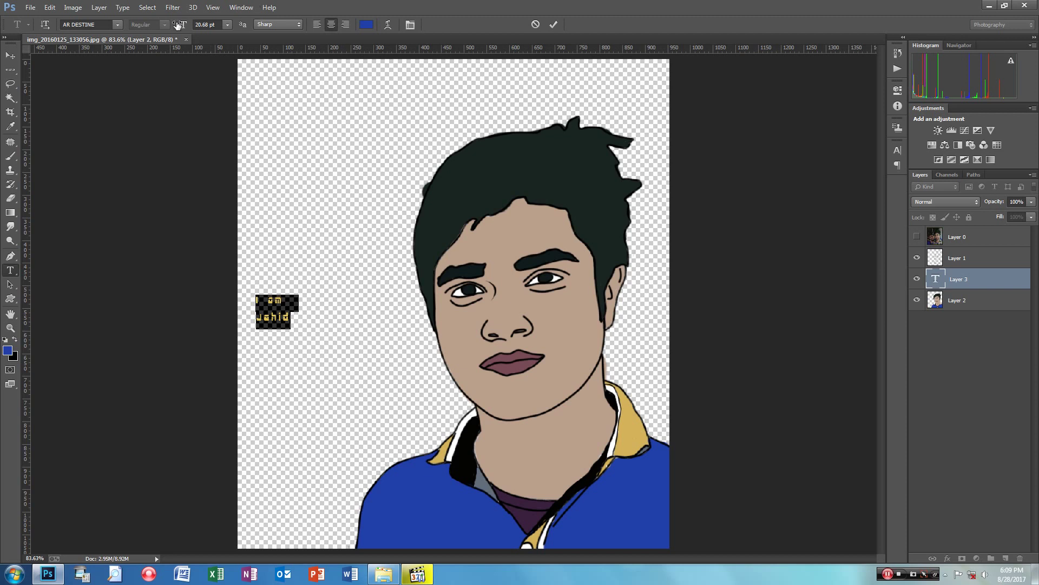
Set the text size to 89.68 pt and the leading to 87.01 pt.
drag(179, 28, 216, 28)
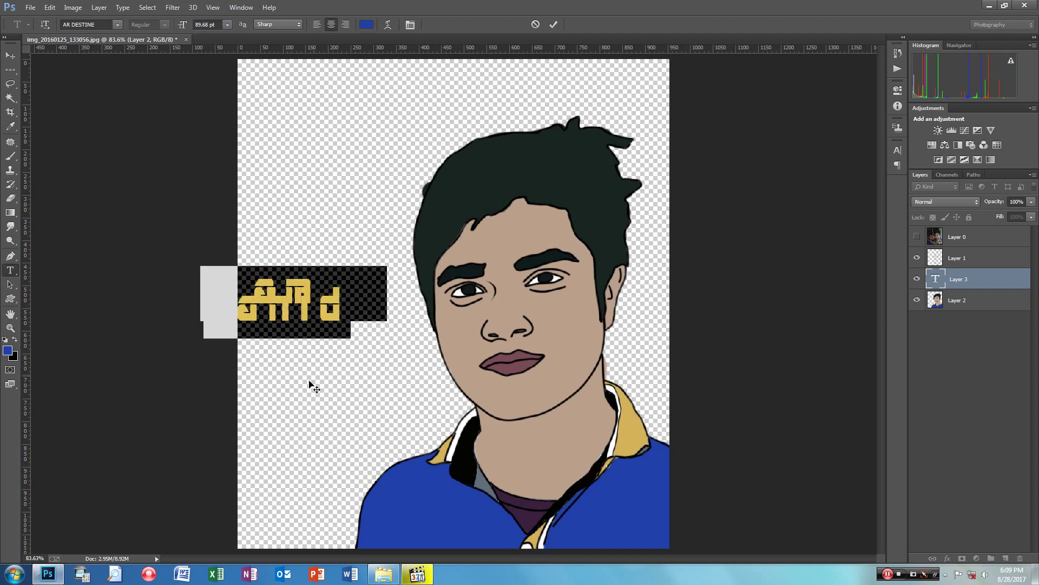
click(410, 24)
drag(778, 217, 781, 218)
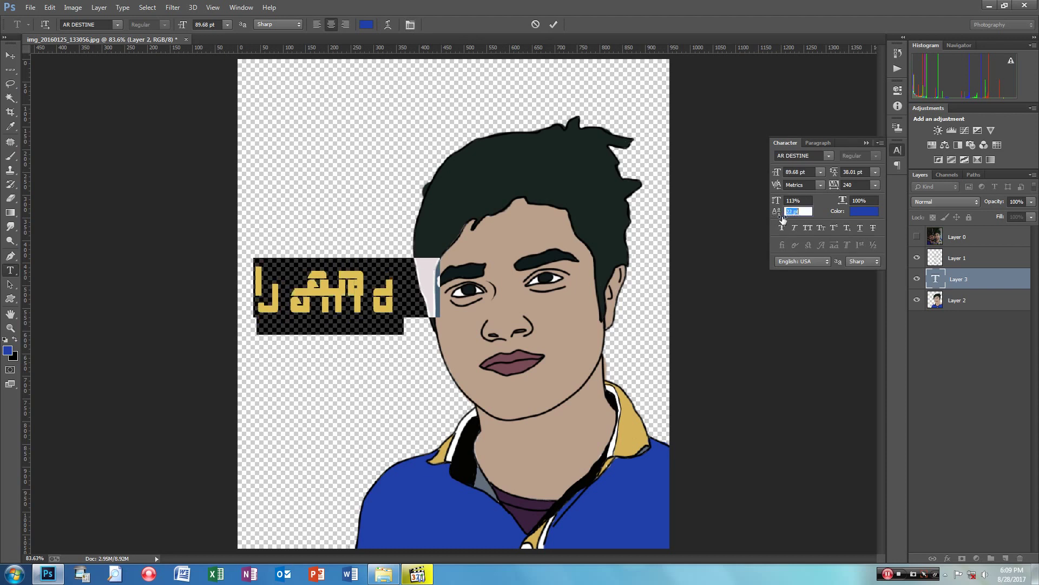
drag(833, 172, 861, 172)
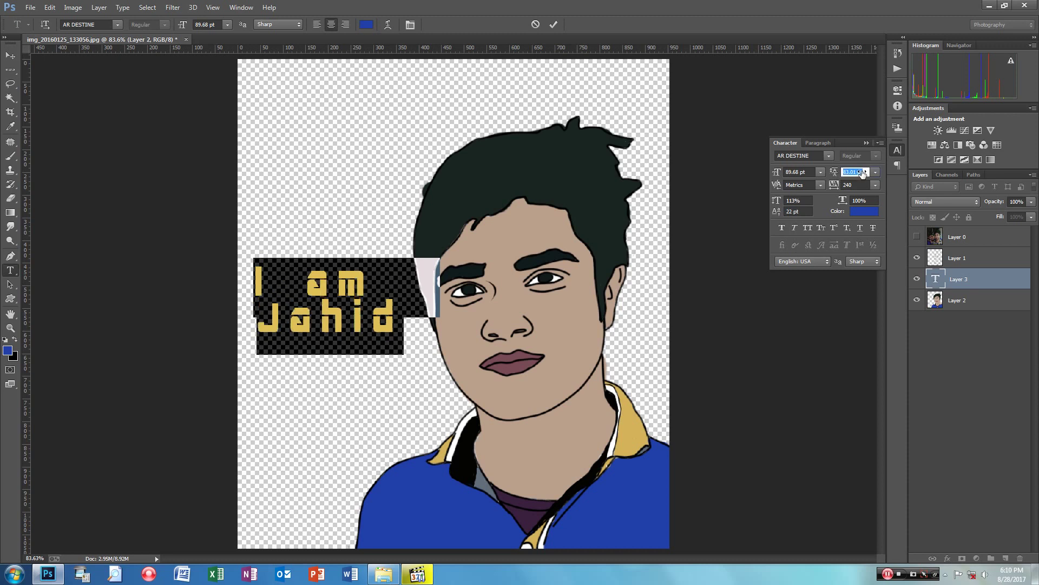
drag(862, 173, 836, 190)
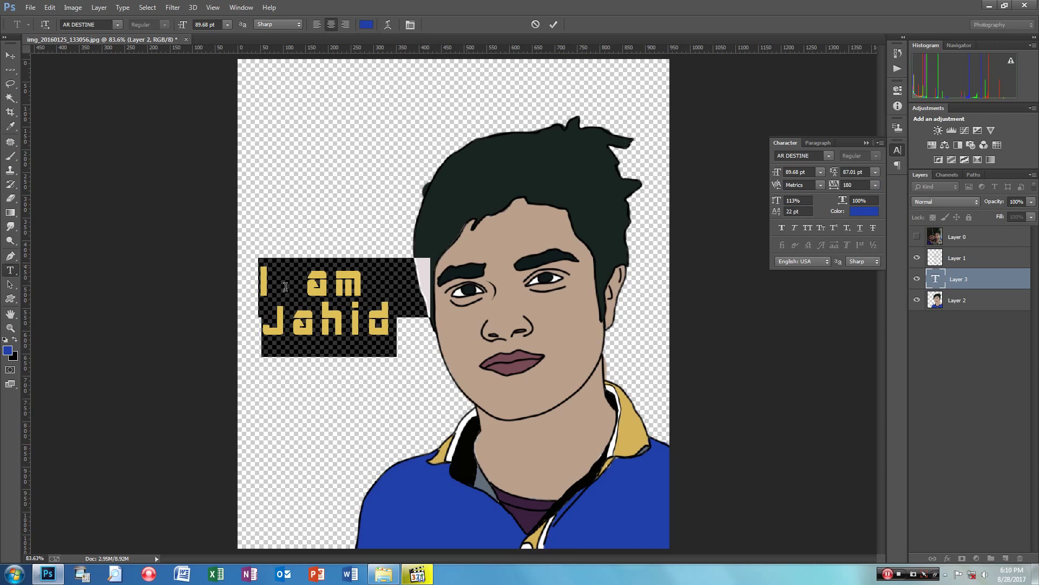
Tighten the kerning between 'I' and 'am' in the caption.
click(307, 284)
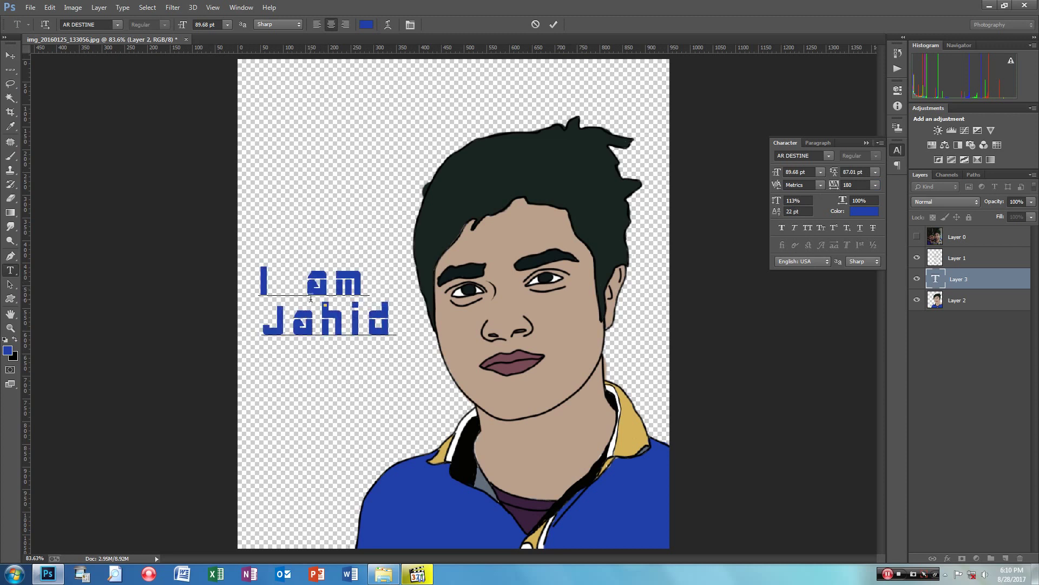
key(Left)
key(ctrl)
key(ctrl)
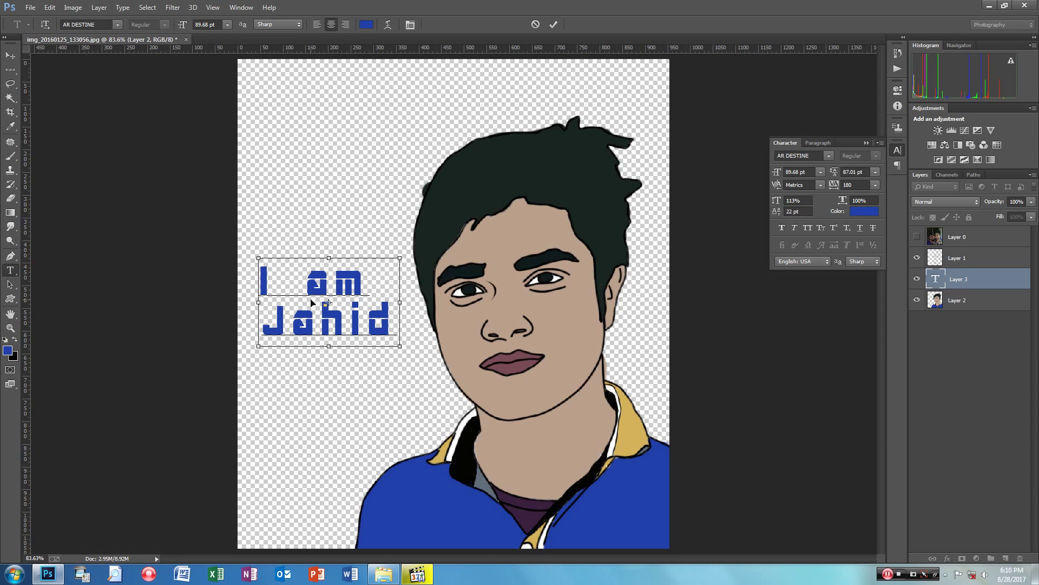
key(ctrl+alt+Left)
key(ctrl+alt+Left)
key(Right)
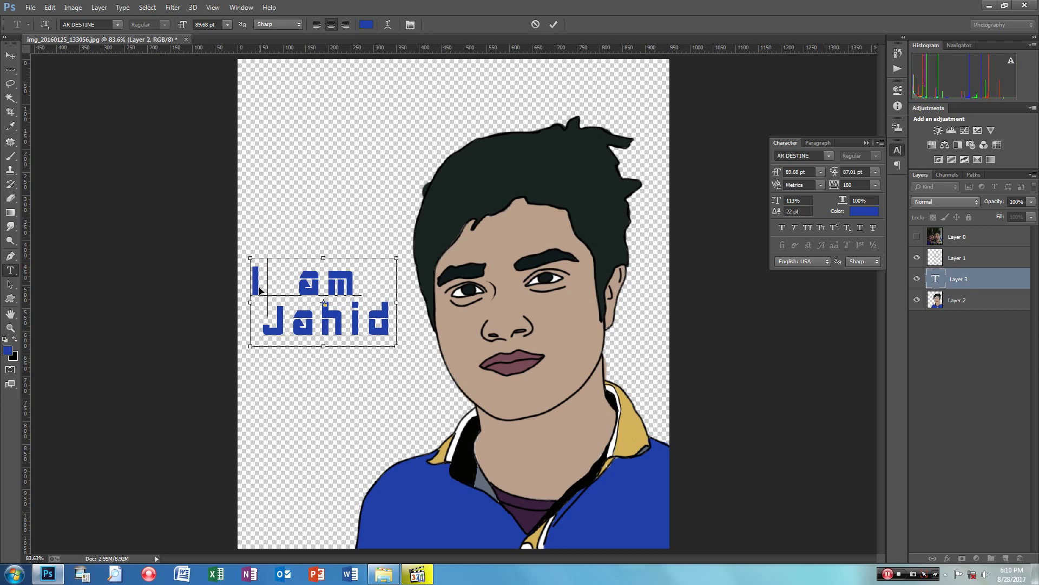
key(ctrl+alt+Right)
key(ctrl+alt+Right)
key(ctrl+alt+Right)
key(ctrl+alt+Right)
key(ctrl+alt+Right)
key(ctrl+alt+Right)
key(ctrl+alt+Right)
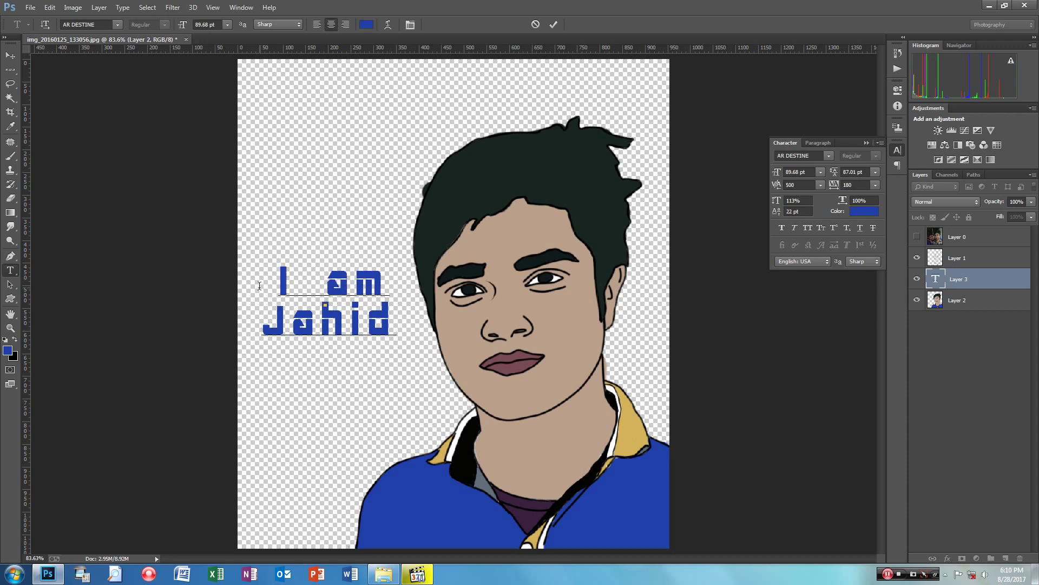
click(325, 297)
key(ctrl+alt+Left)
key(ctrl+alt+Left)
key(ctrl+alt+Left)
key(ctrl+alt+Left)
key(ctrl+alt+Left)
key(ctrl+alt+Left)
key(ctrl+alt+Left)
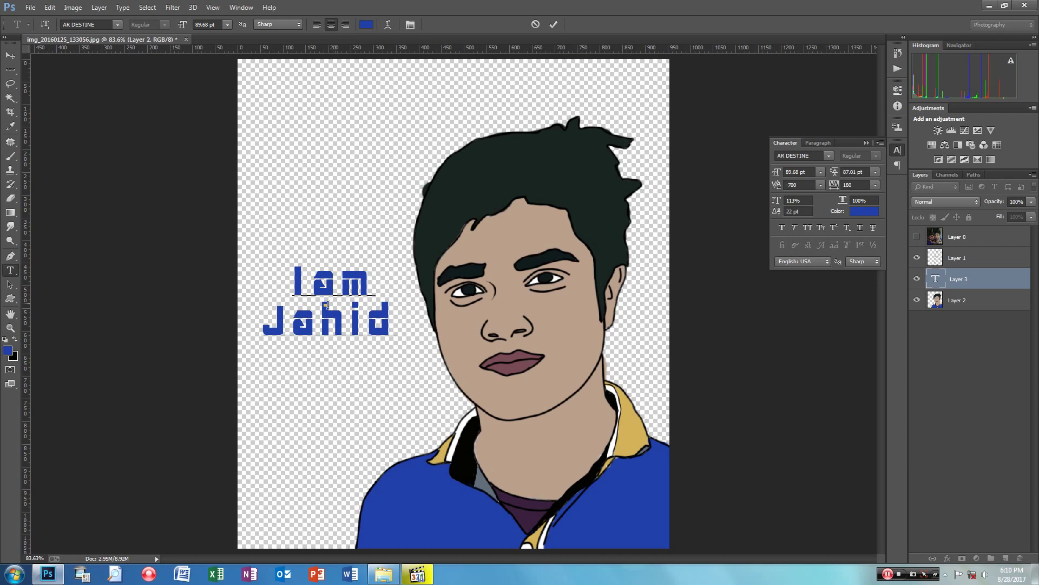
Enlarge the caption to 120.68 pt, move it lower beside the shoulder and adjust Jahid's kerning.
key(ctrl+a)
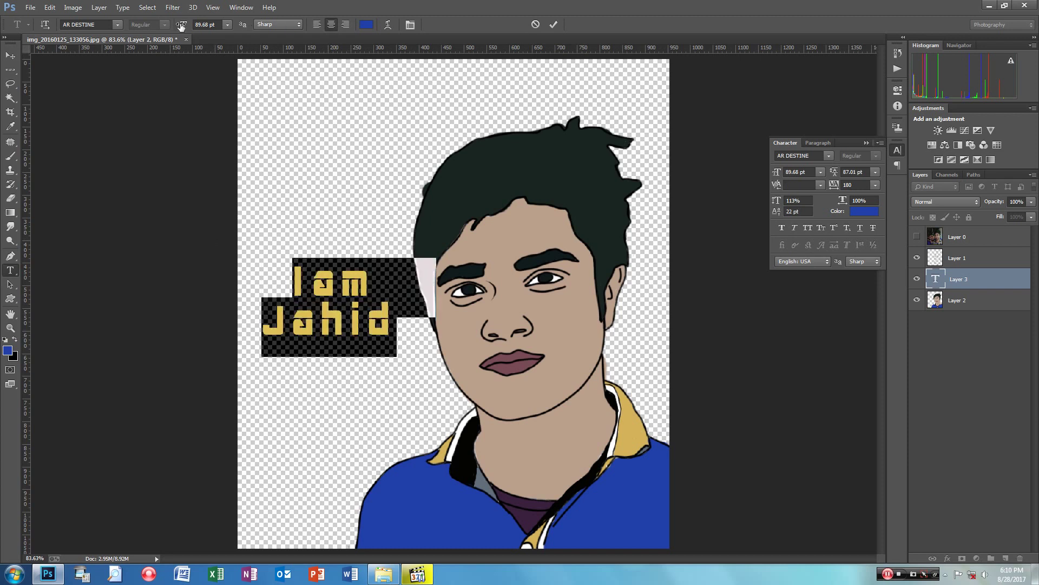
drag(180, 23, 197, 26)
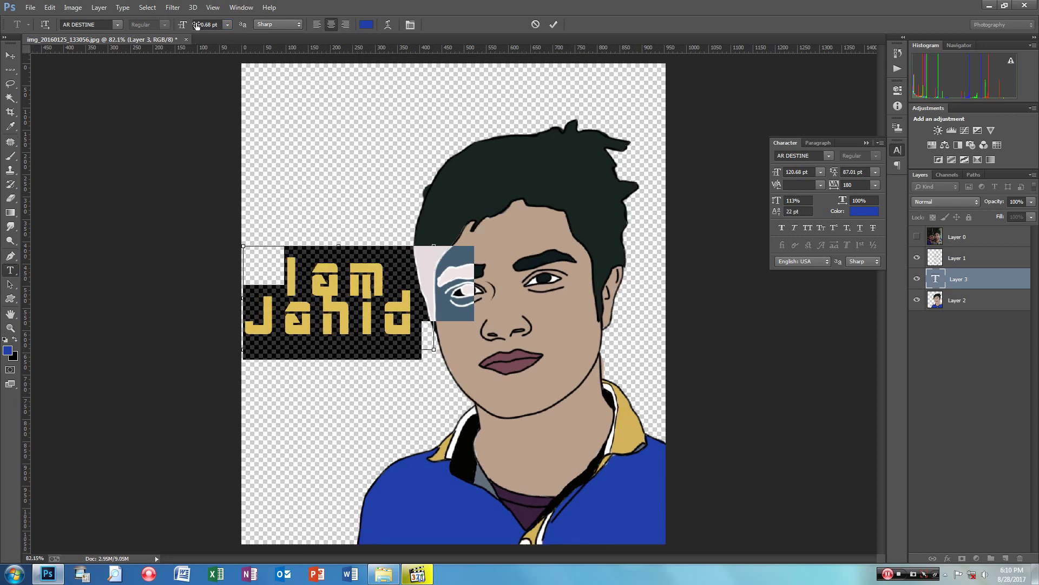
drag(367, 387, 371, 455)
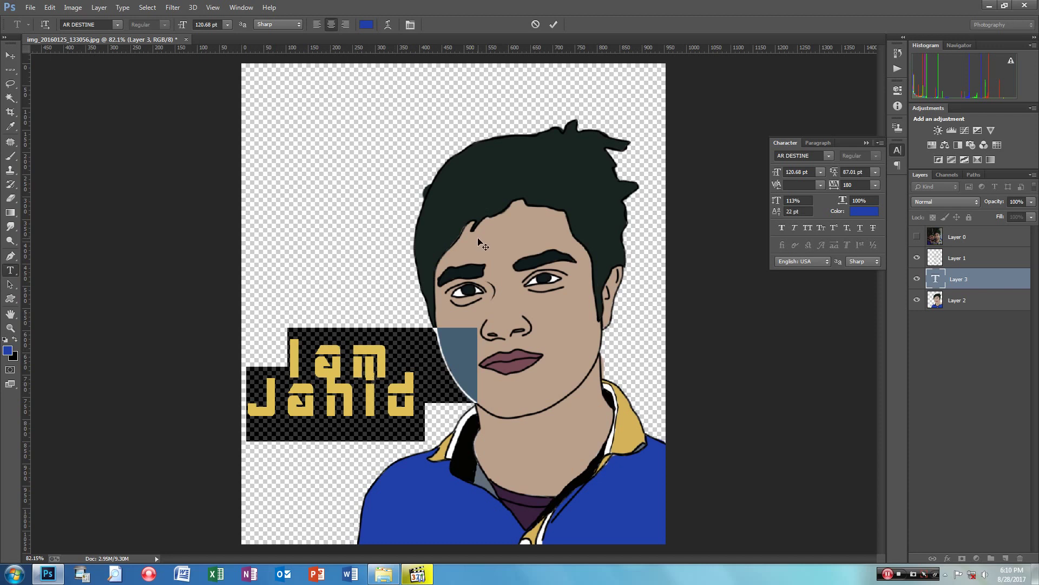
click(328, 404)
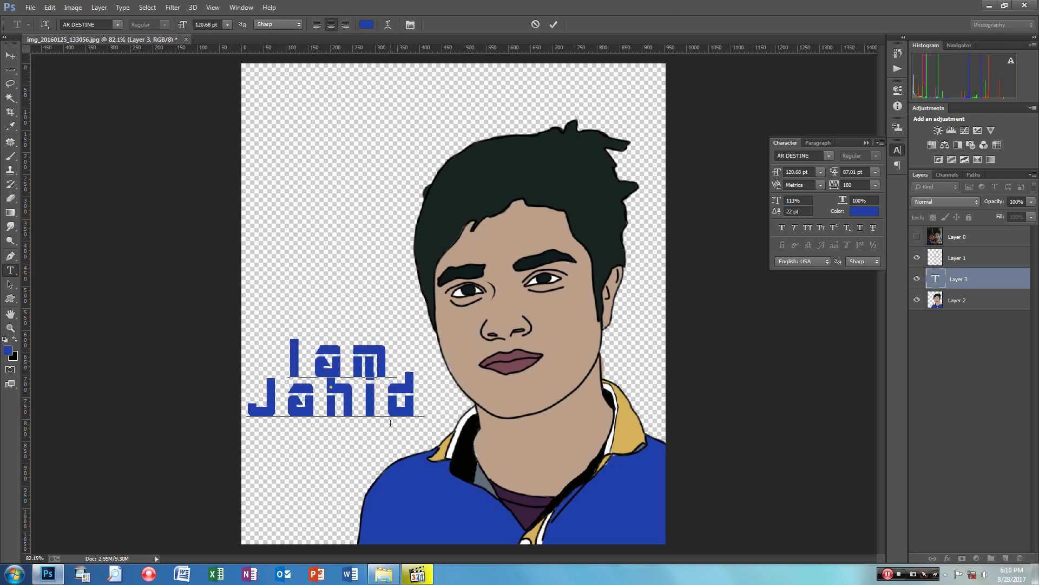
key(ctrl+alt+Right)
key(ctrl+alt+Right)
key(ctrl+alt+Right)
key(ctrl+alt+Left)
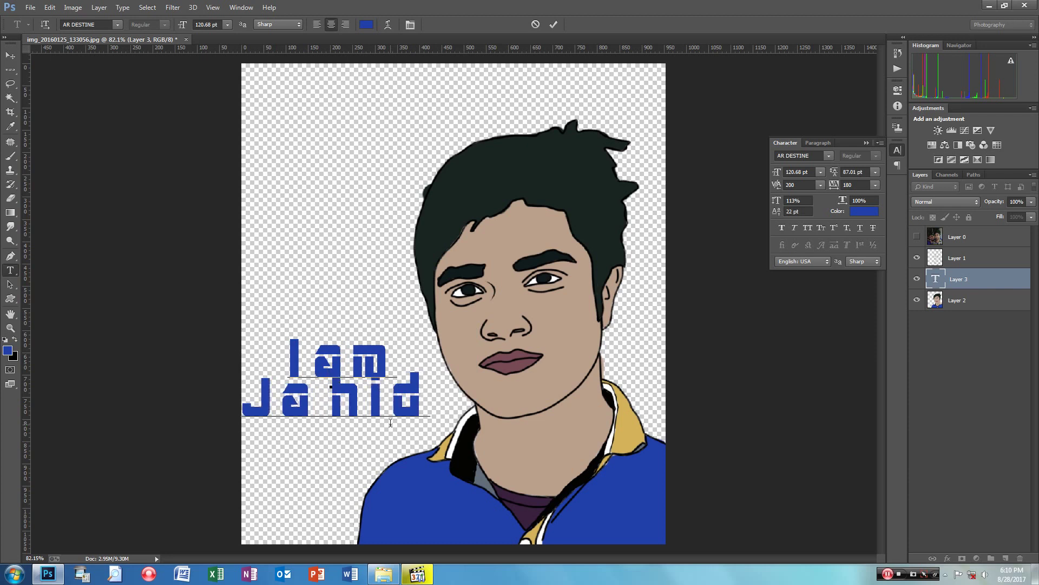
drag(339, 460, 344, 460)
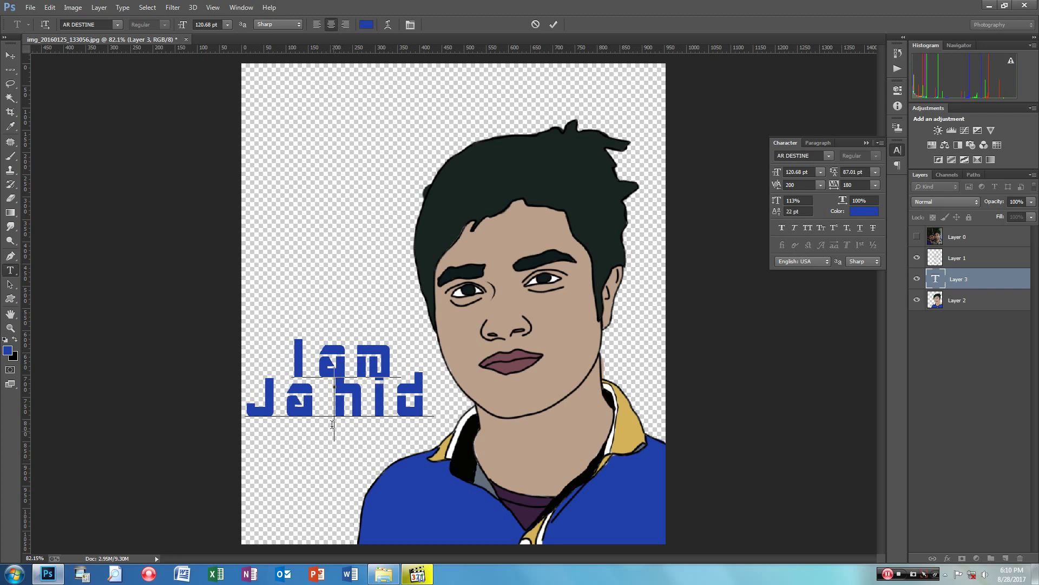
click(550, 26)
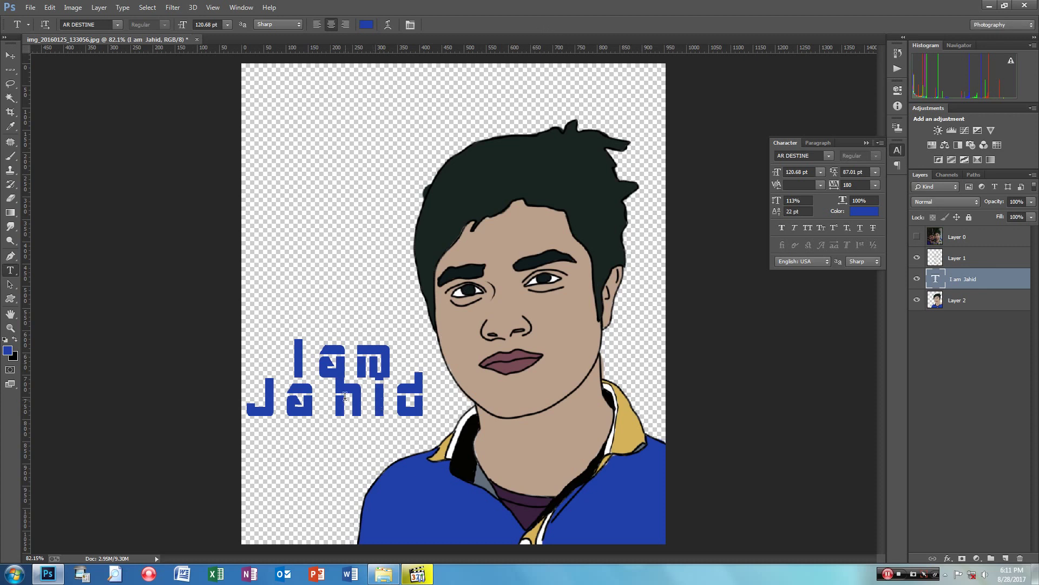
Raise the caption's leading to 99.01 pt and fine-tune the a–h kerning in Jahid.
click(355, 403)
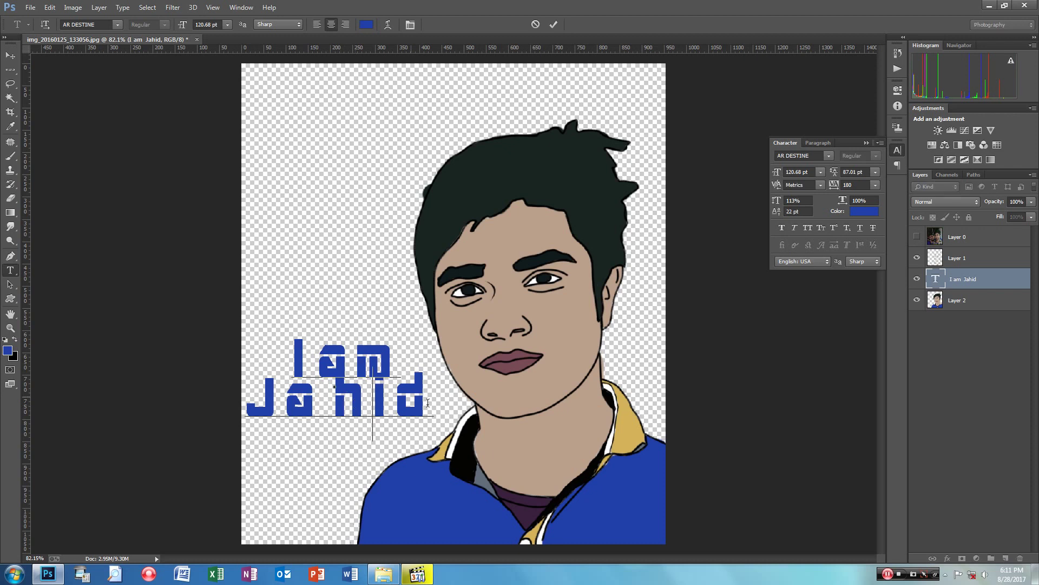
drag(428, 403, 253, 337)
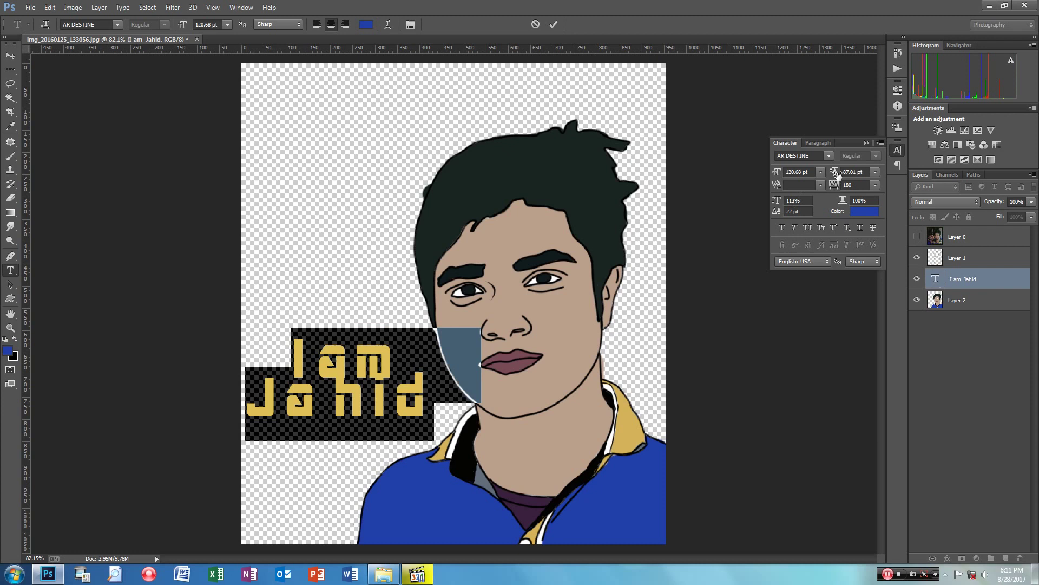
drag(837, 173, 845, 172)
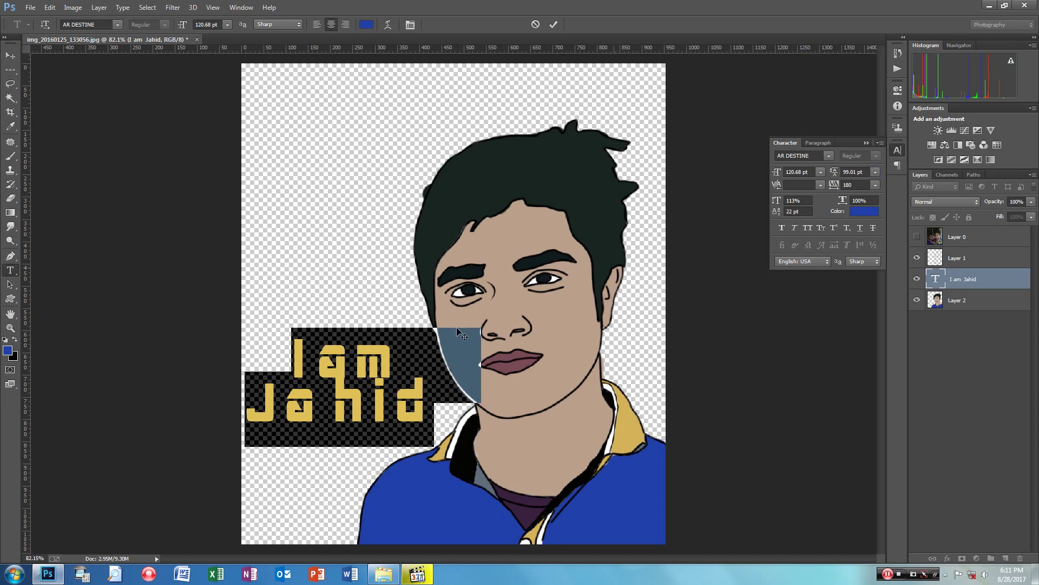
click(339, 409)
key(ctrl)
key(ctrl+alt+Right)
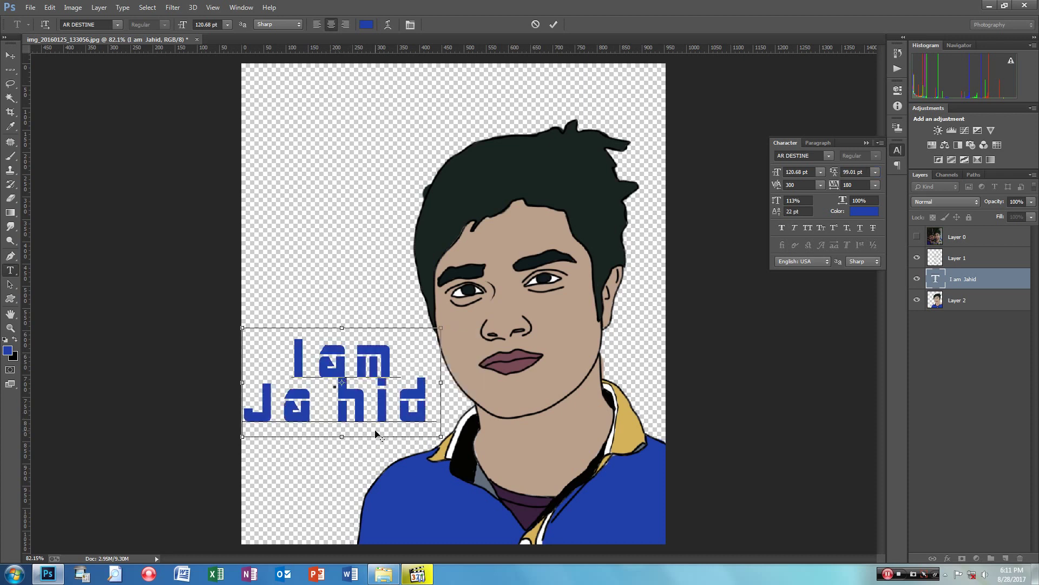
key(ctrl+alt+Left)
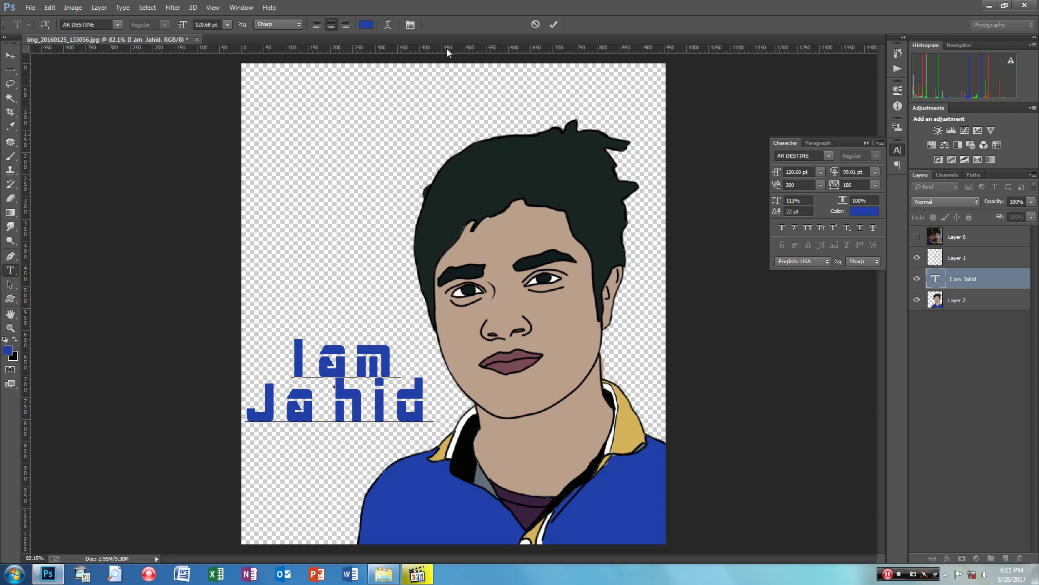
click(553, 25)
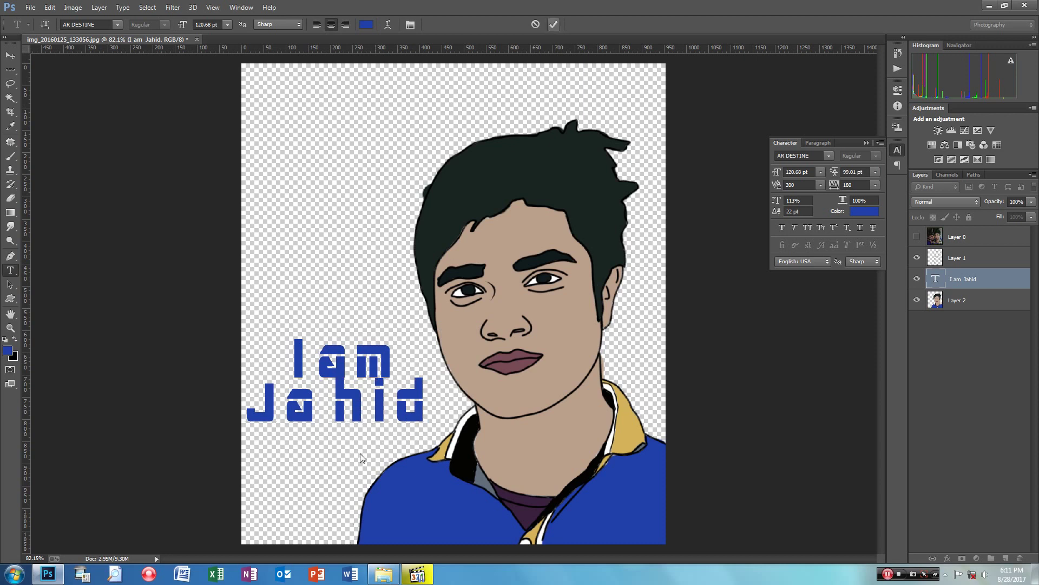
double_click(1008, 280)
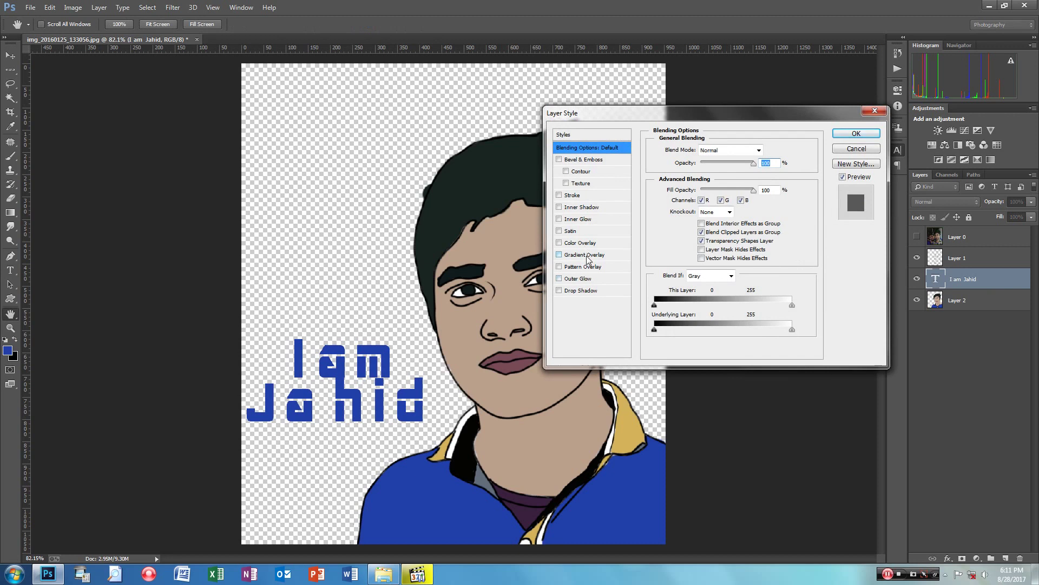
Add a gradient overlay from the blue preset with a pure bright blue right stop.
click(589, 256)
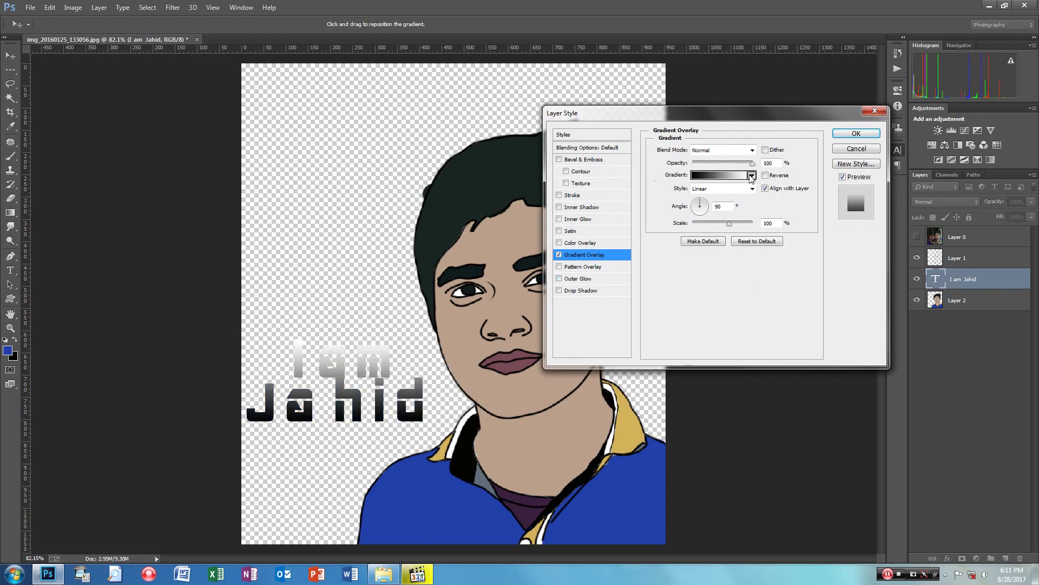
click(752, 174)
click(670, 195)
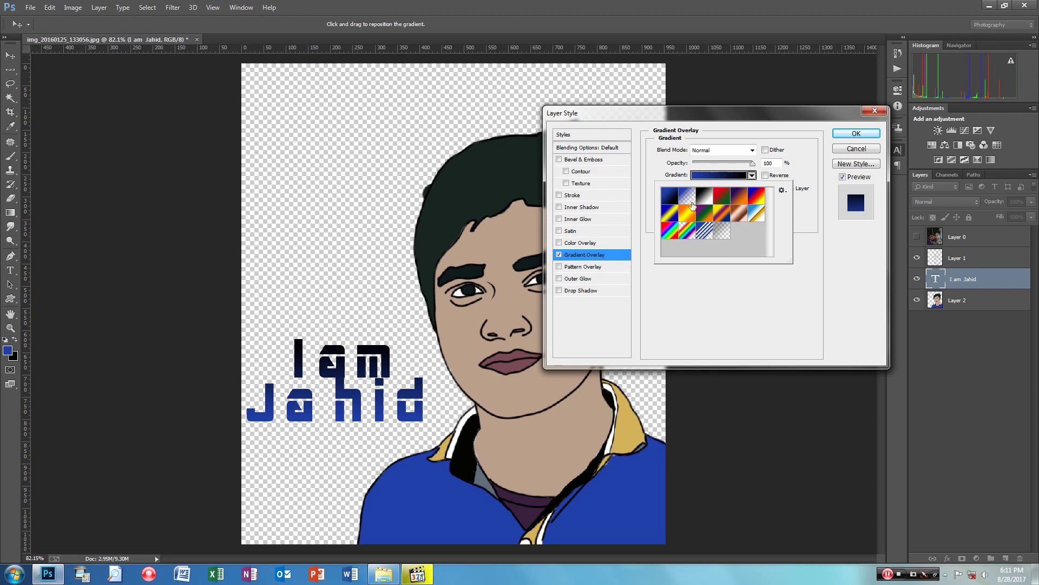
click(720, 175)
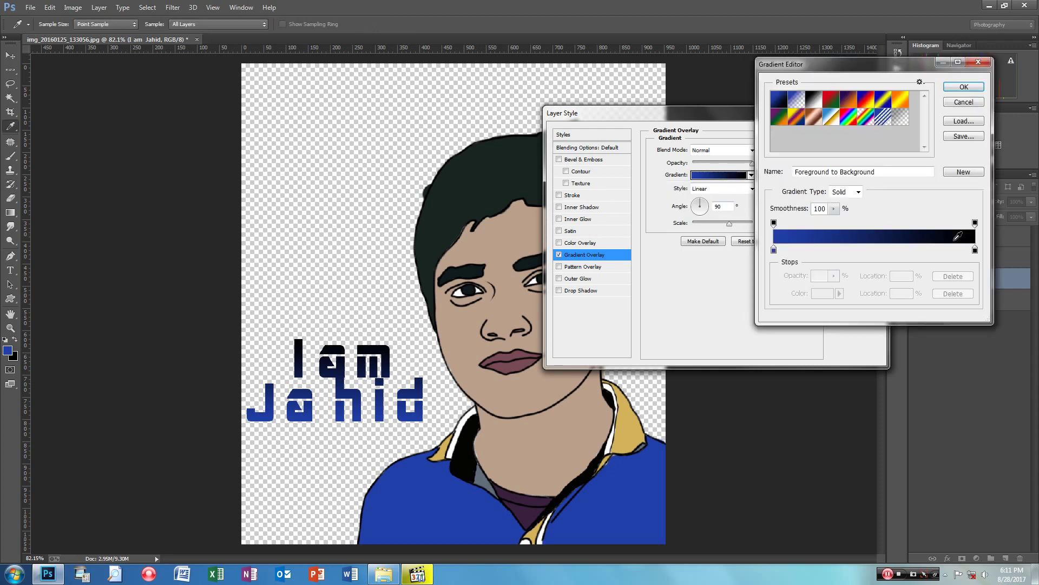
double_click(975, 250)
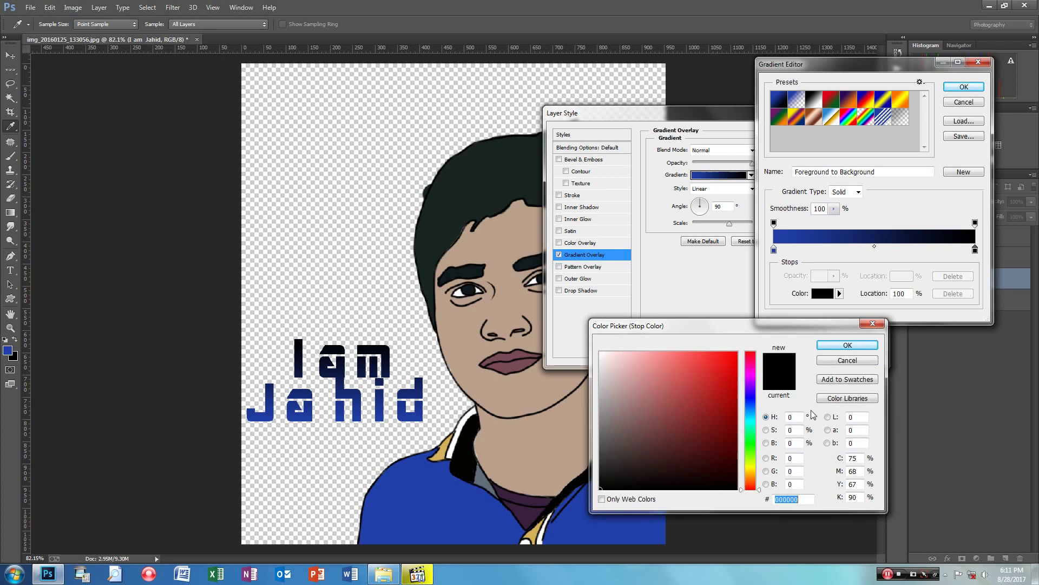
click(749, 398)
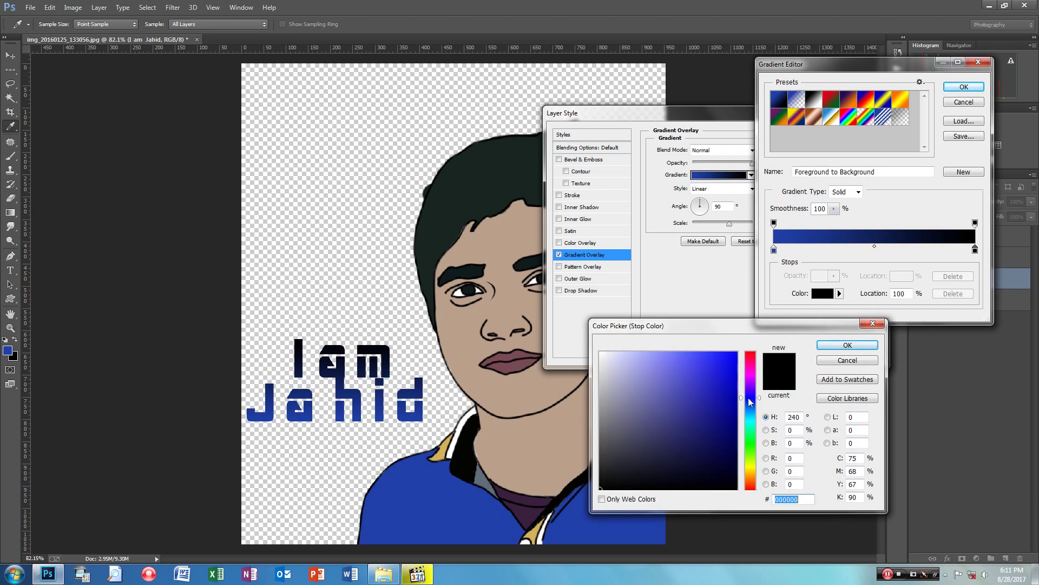
click(721, 373)
drag(763, 328, 762, 327)
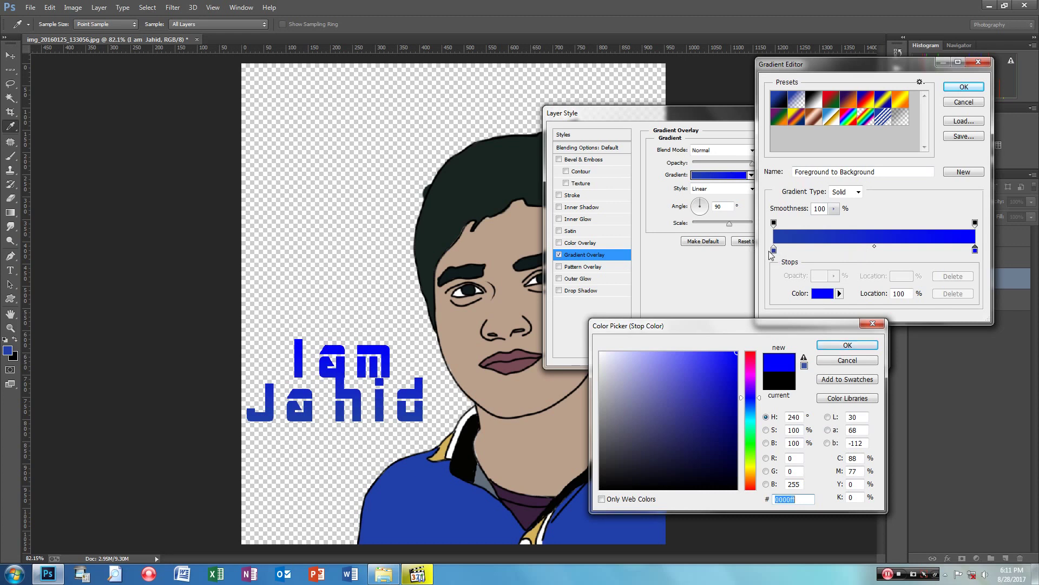
click(847, 345)
Set the left gradient stop to cyan #00deff and make the gradient radial at scale 150.
double_click(774, 250)
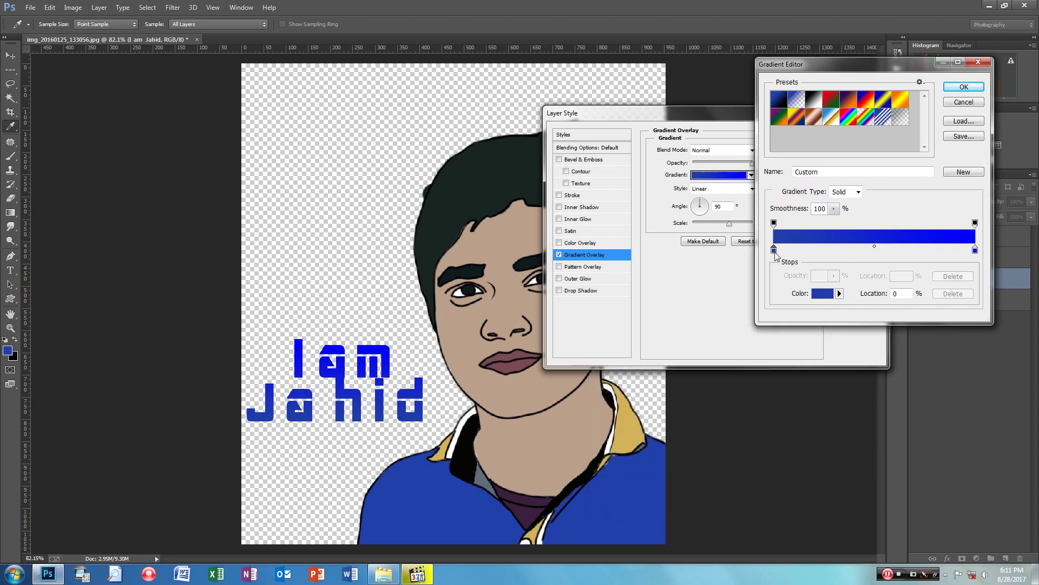
text(00deff)
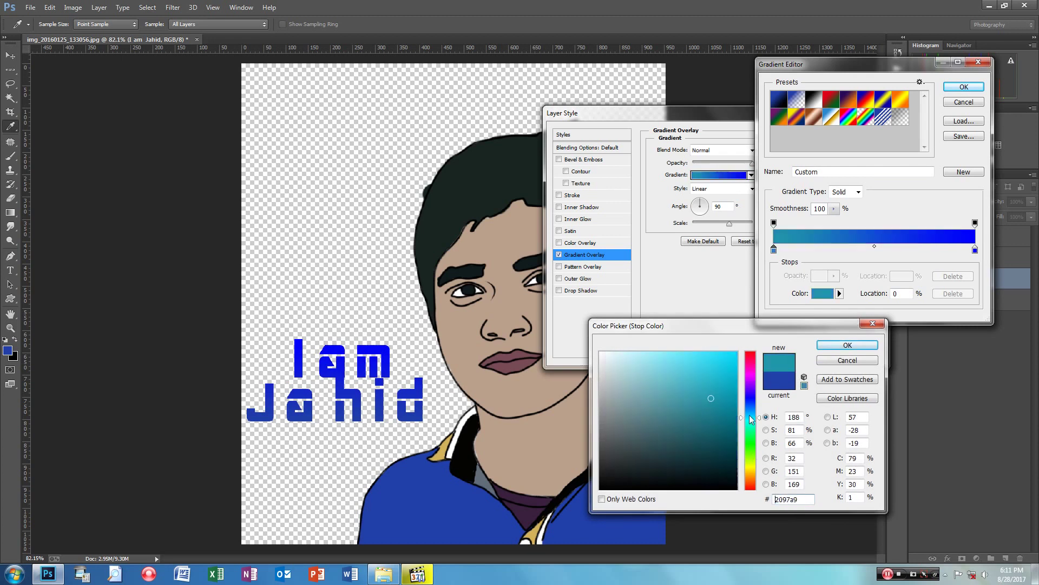
click(828, 346)
click(969, 88)
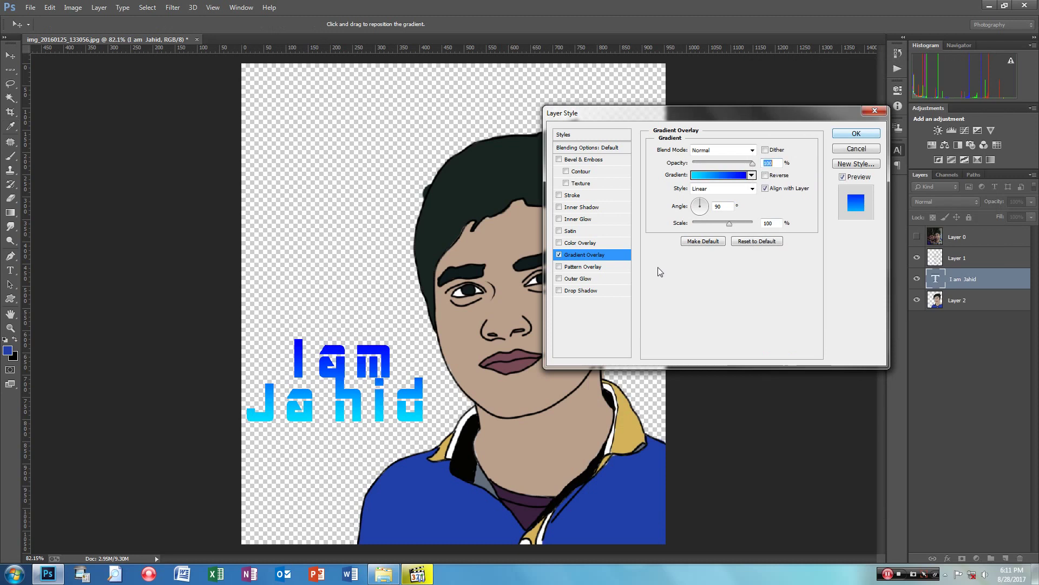
click(720, 190)
click(704, 203)
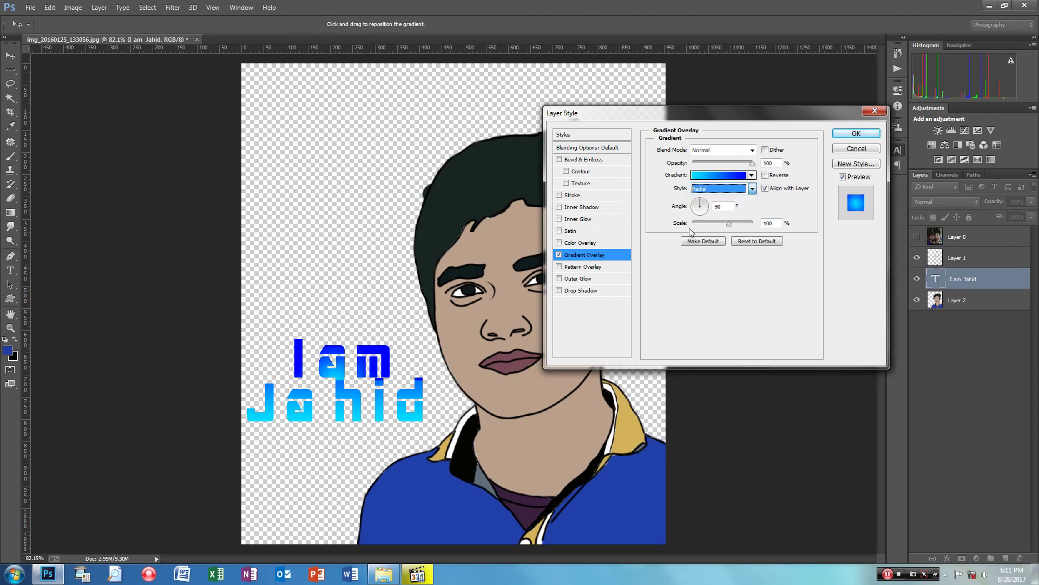
drag(729, 226, 761, 223)
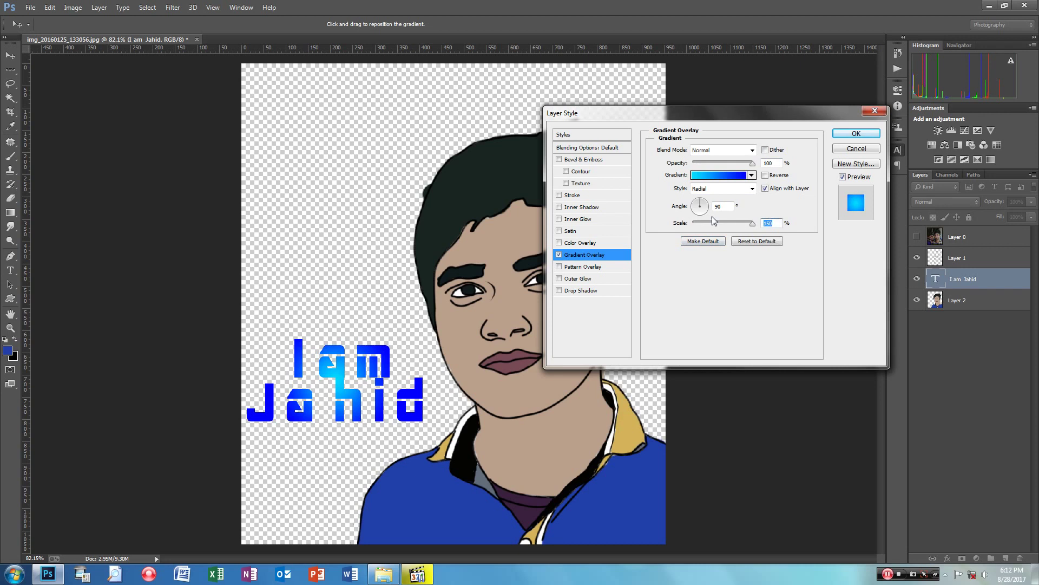
Add a 3 px dark grey outside stroke and an inner shadow, then apply the layer style.
click(572, 195)
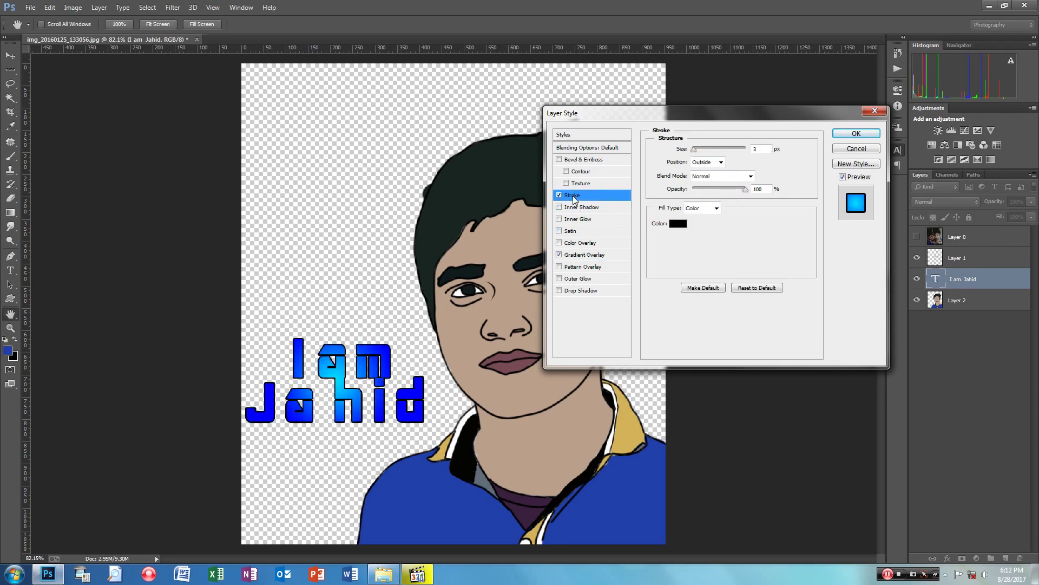
click(683, 224)
click(599, 444)
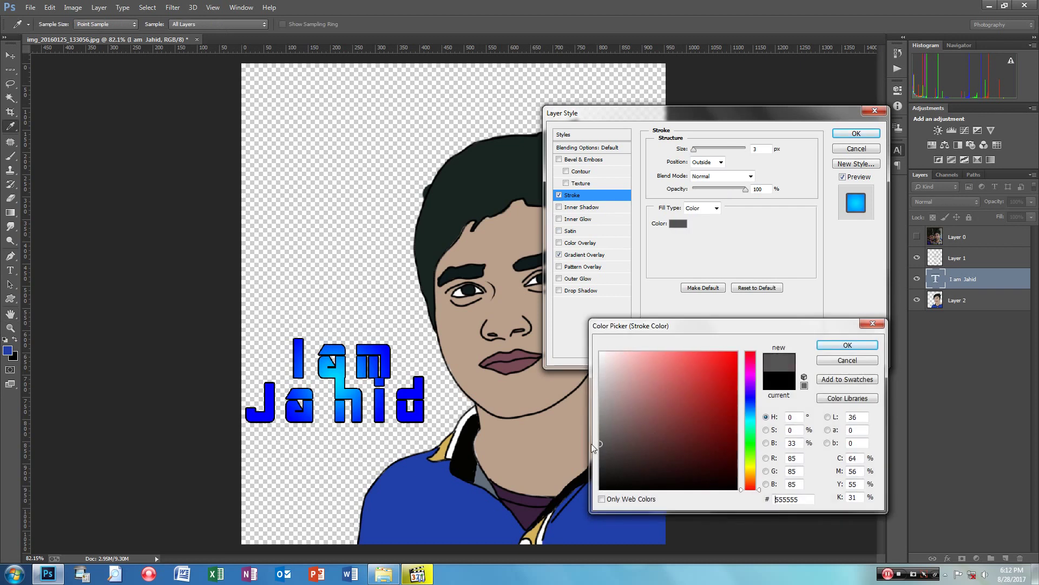
click(834, 347)
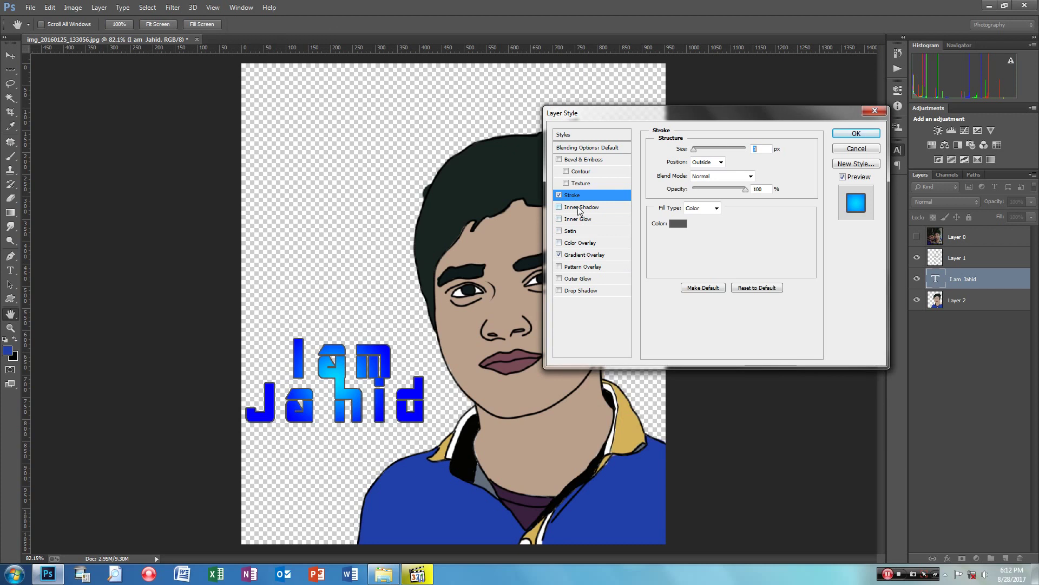
click(559, 207)
click(576, 208)
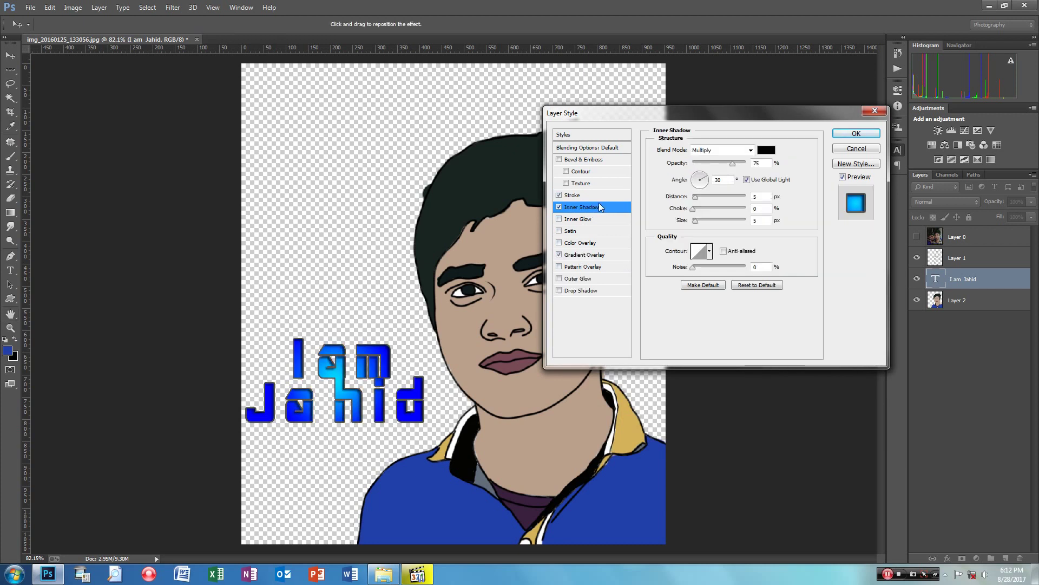
click(856, 133)
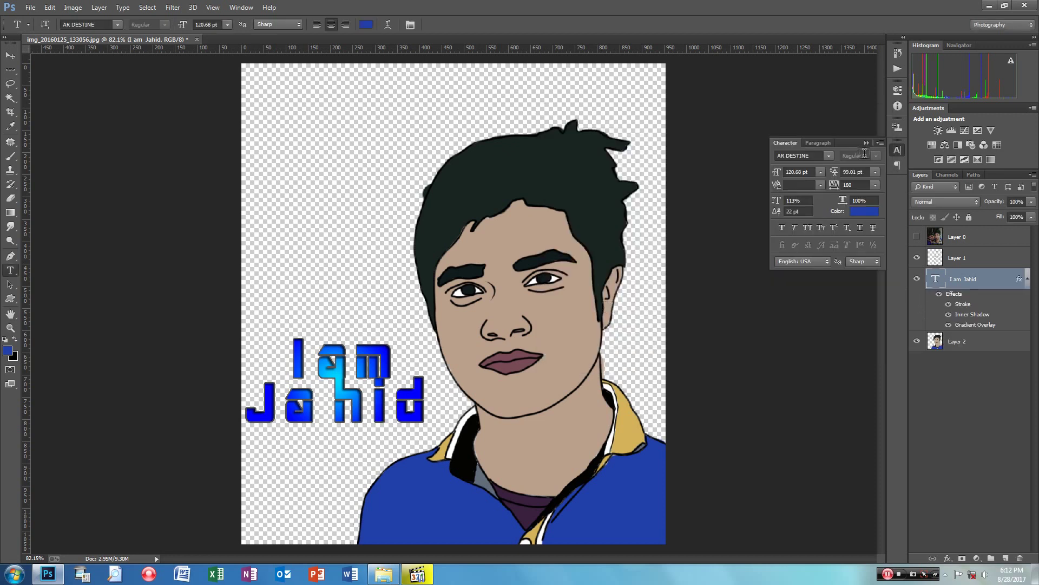
Create a new empty layer and move it below Layer 2.
click(866, 143)
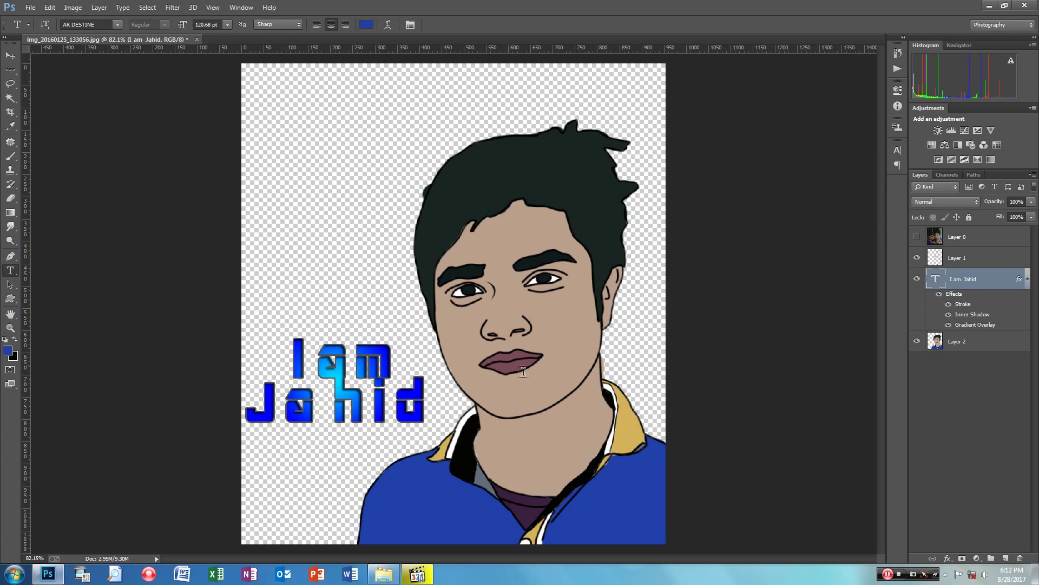
click(1027, 278)
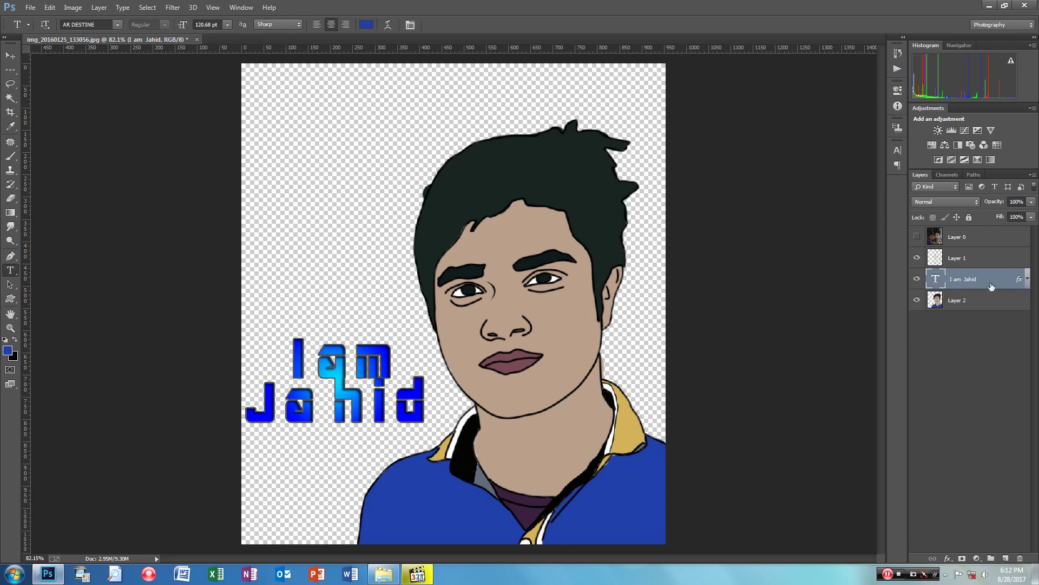
click(992, 558)
drag(970, 284, 967, 353)
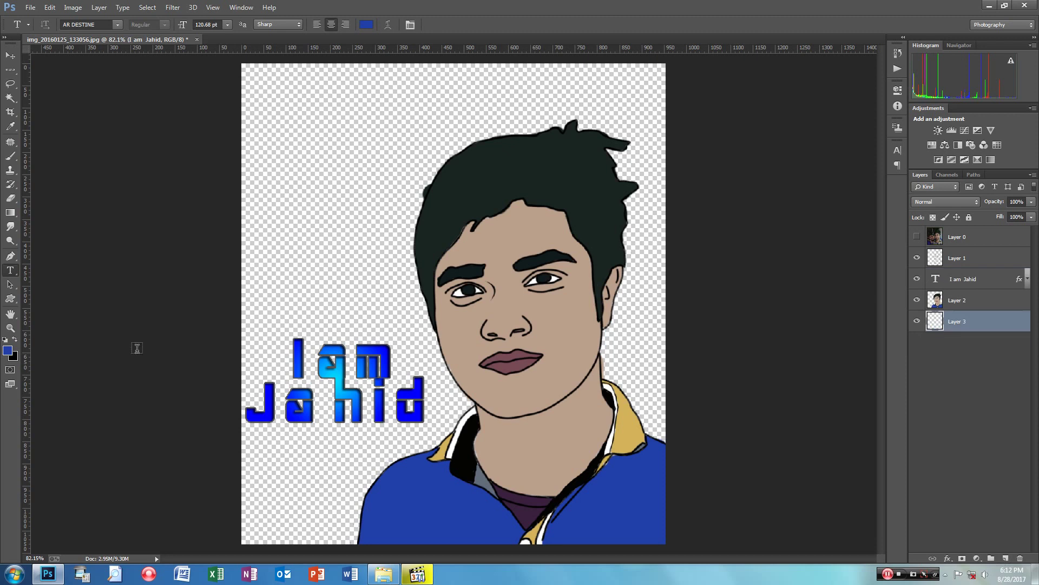
Fill the new Layer 3 with white using the Paint Bucket, then reselect Layer 2.
right_click(10, 212)
click(43, 221)
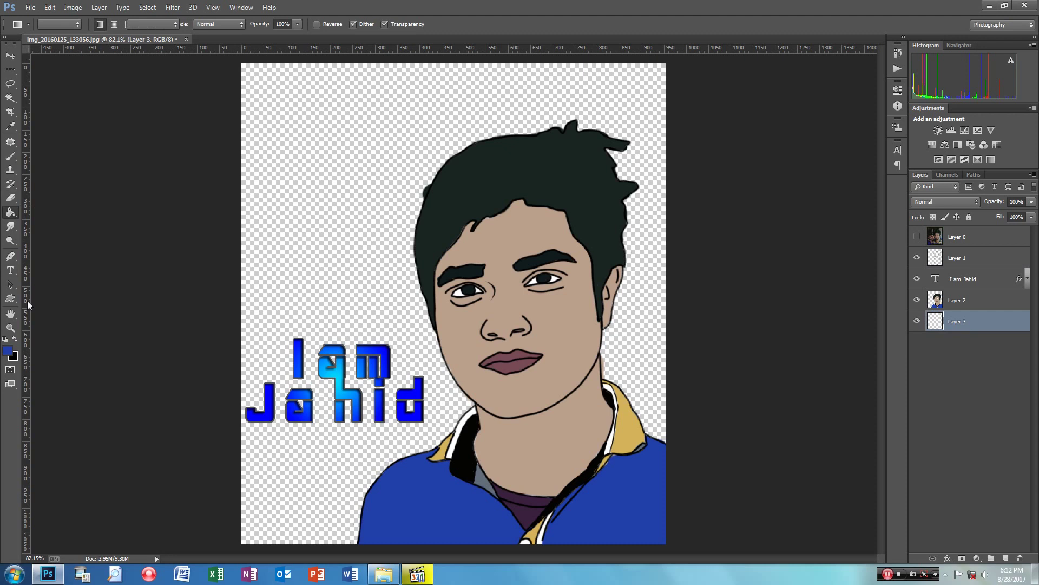
click(5, 339)
click(14, 340)
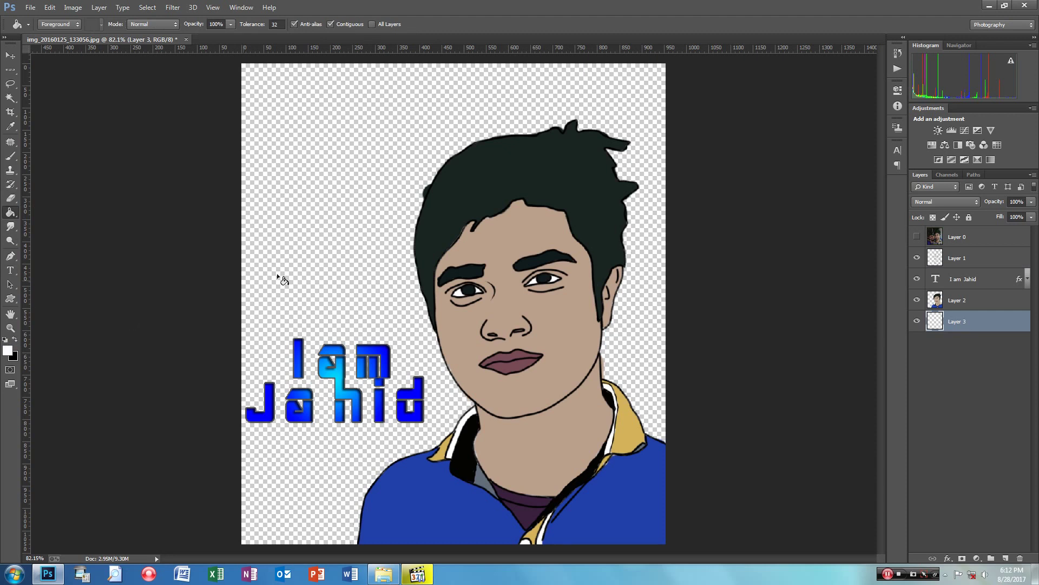
click(293, 272)
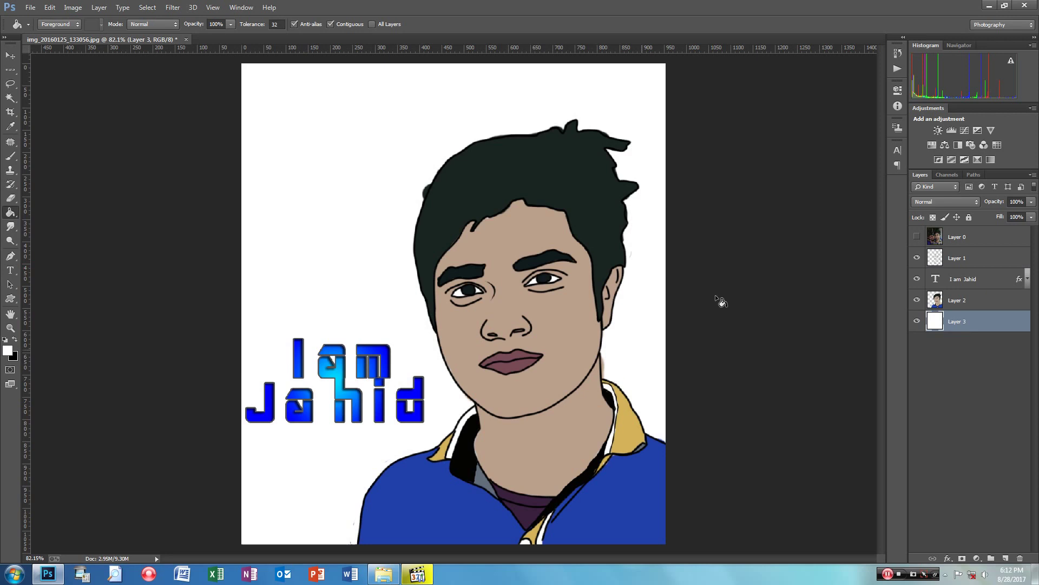
click(961, 301)
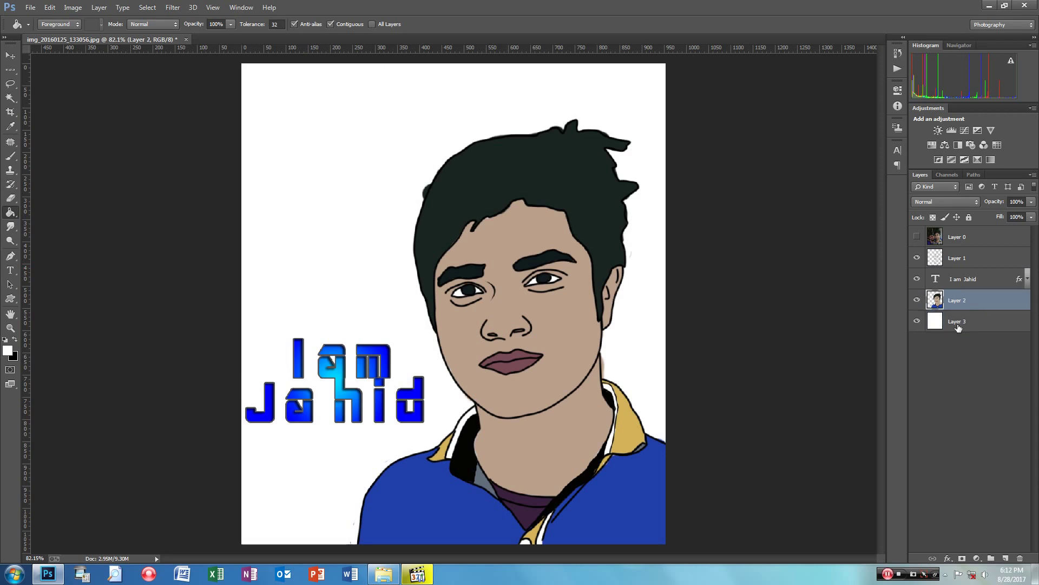
Erase the stray bump on the hair's edge of the cartoon on Layer 2.
key(ctrl+plus)
key(ctrl+plus)
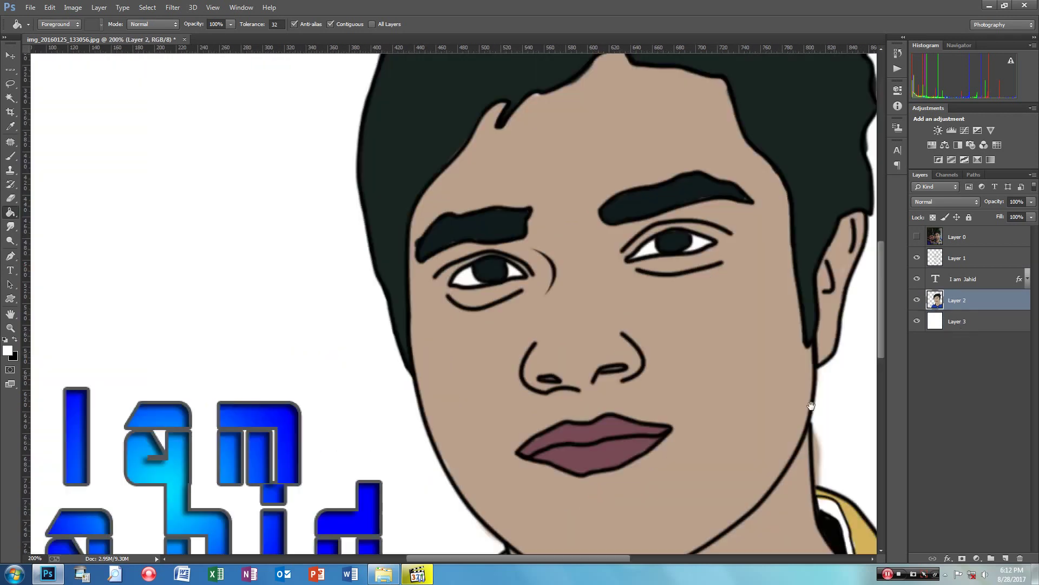
drag(769, 404, 249, 301)
click(10, 198)
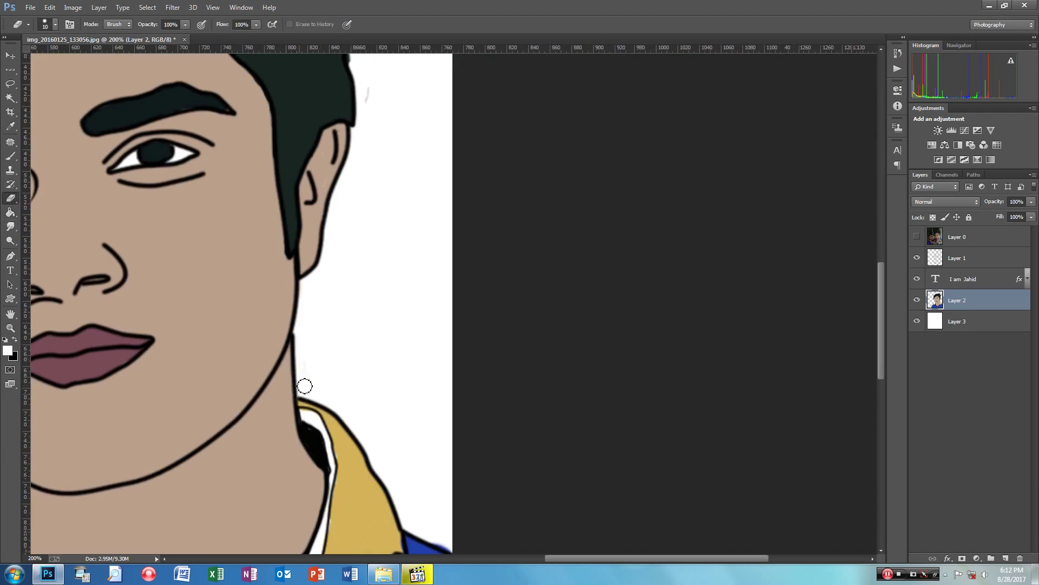
key(ctrl+0)
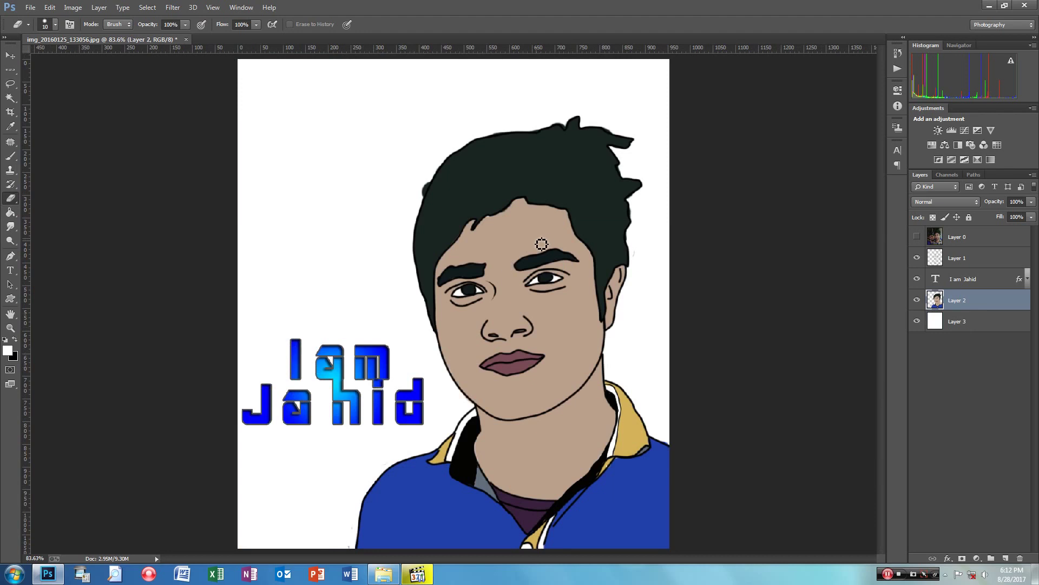
drag(421, 174, 428, 203)
click(966, 243)
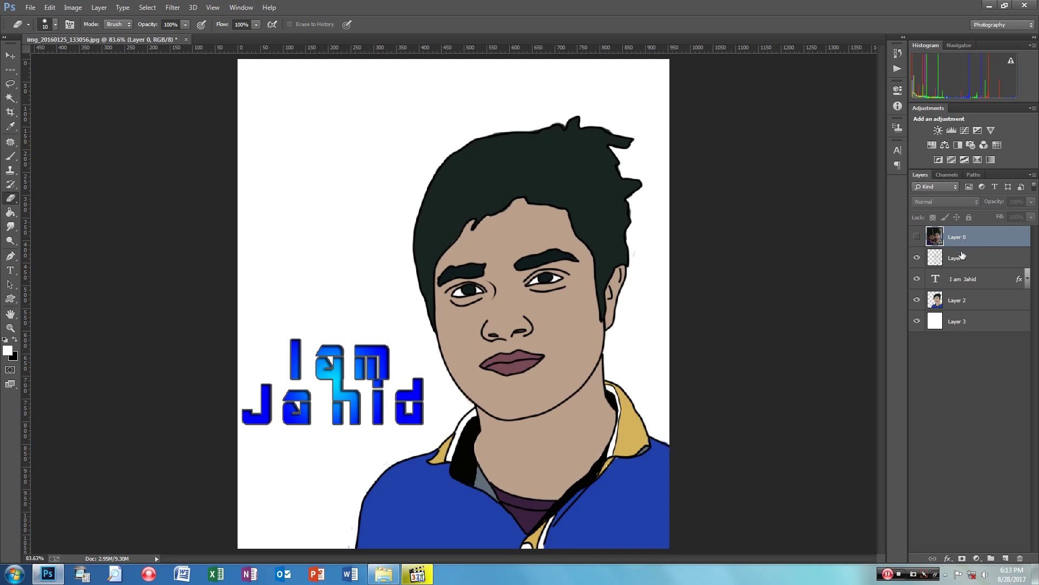
Stamp the visible artwork into a hidden Layer 4 at the bottom of the stack.
click(955, 262)
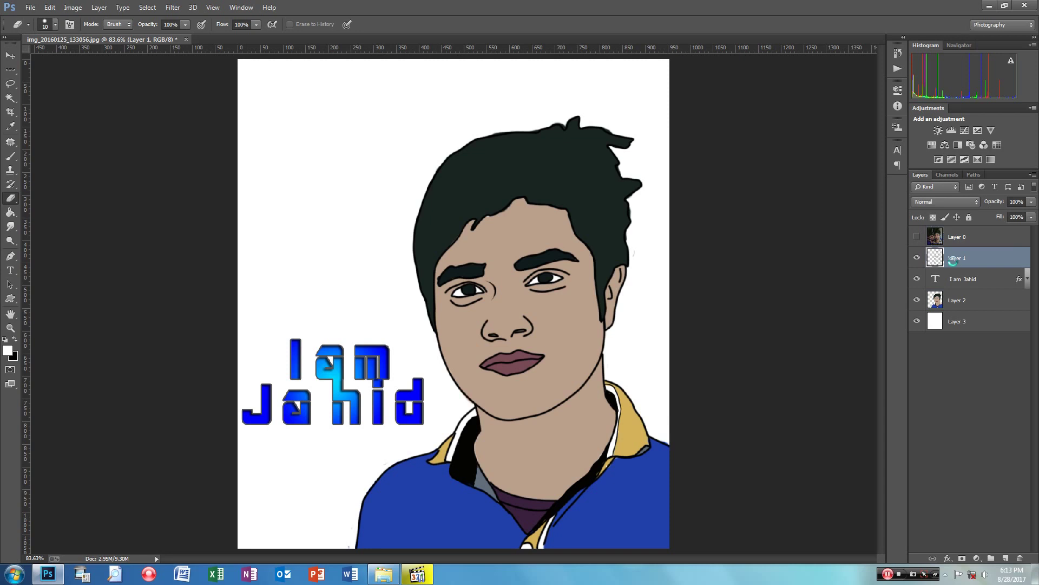
key(ctrl+shift+alt+n)
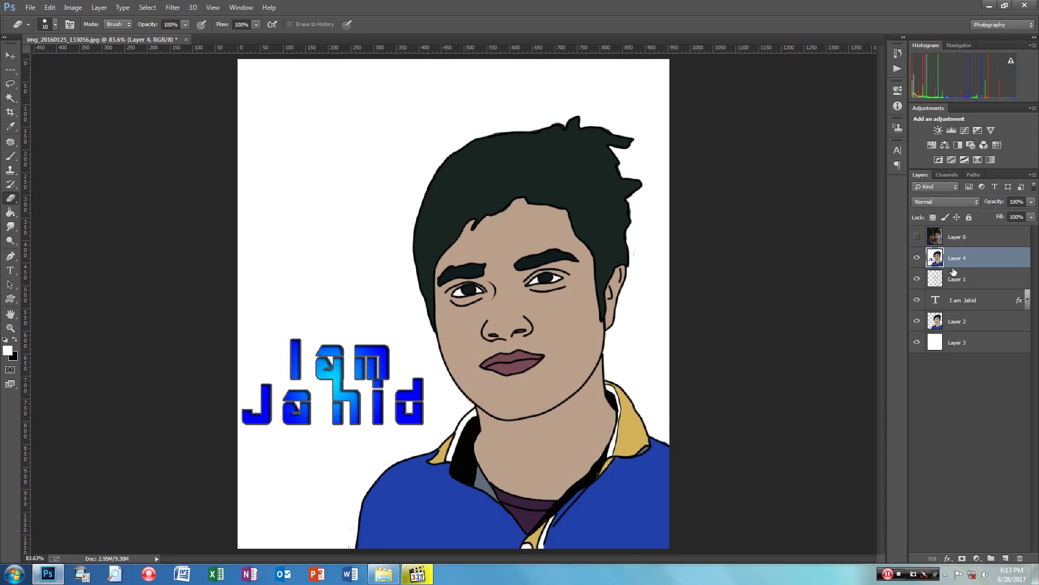
click(917, 258)
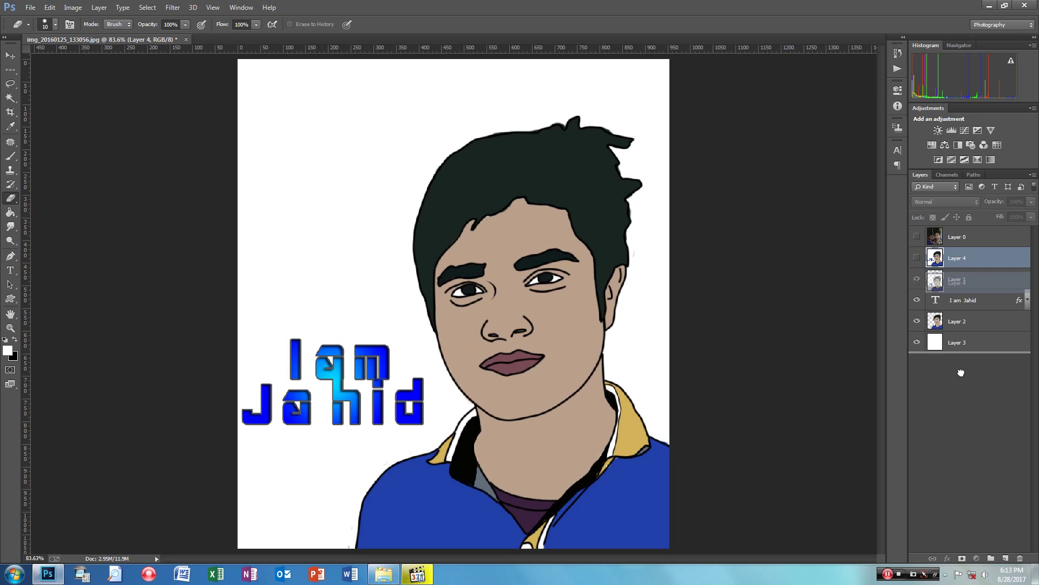
drag(954, 258, 962, 373)
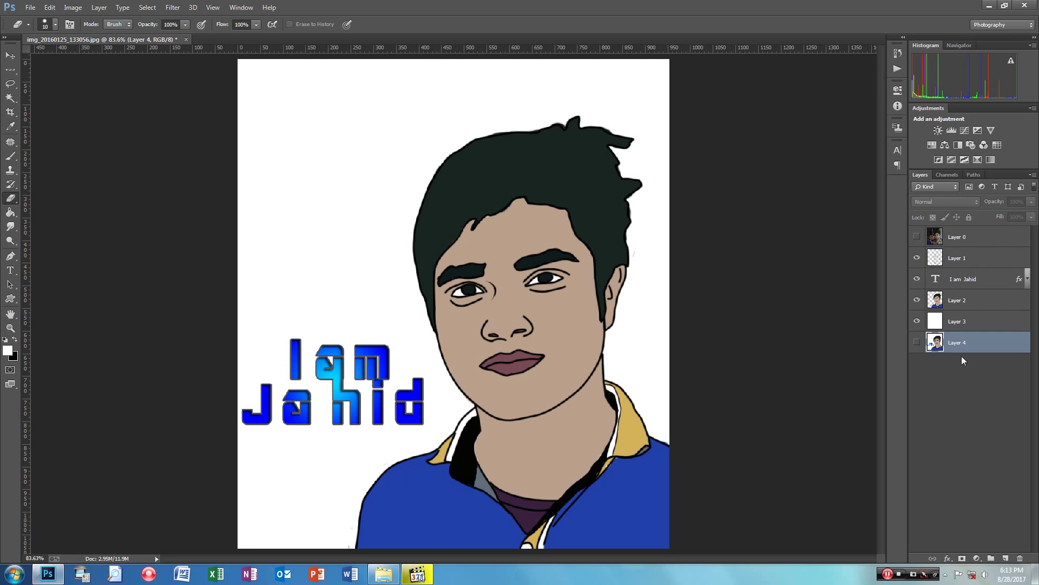
Show the original photo Layer 0 and convert it to Black & White.
click(917, 236)
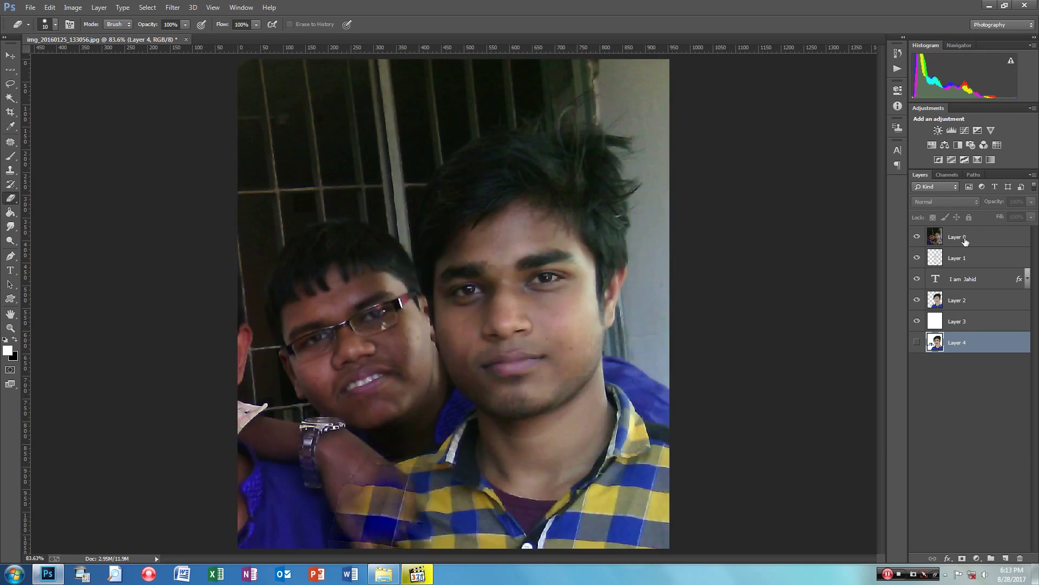
click(965, 245)
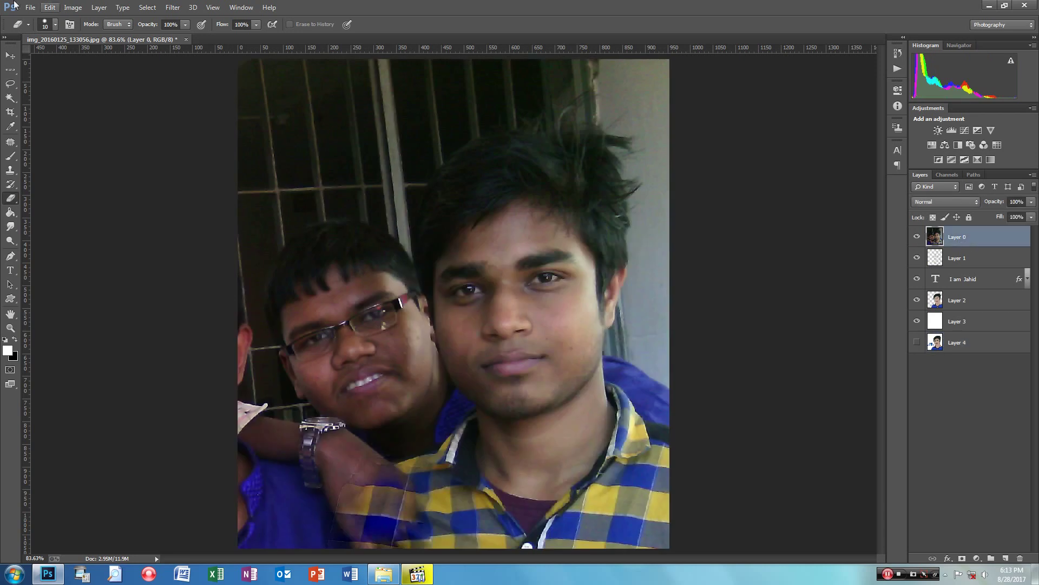
click(73, 7)
mouse_move(89, 35)
click(219, 112)
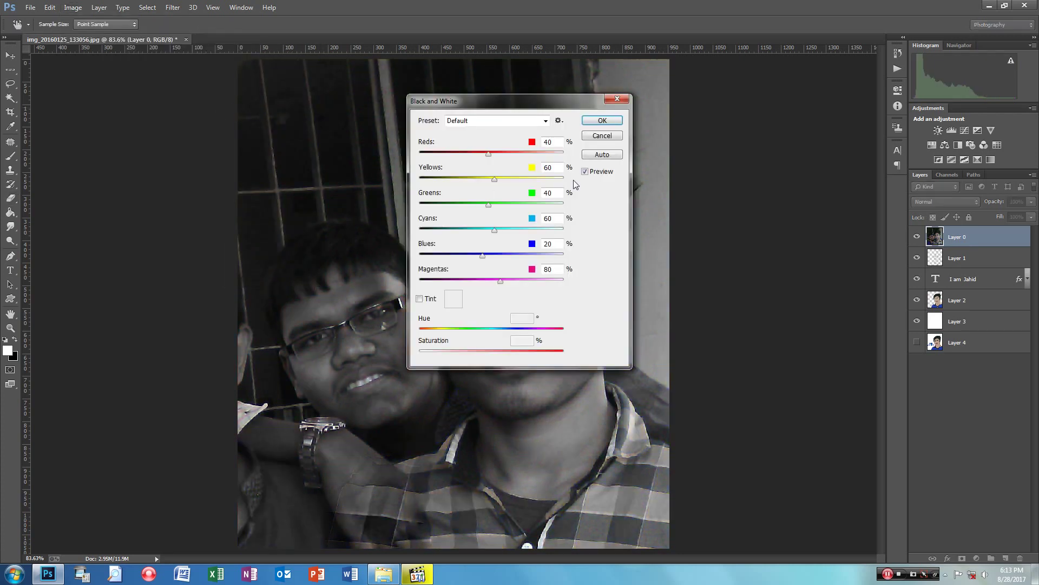
click(589, 122)
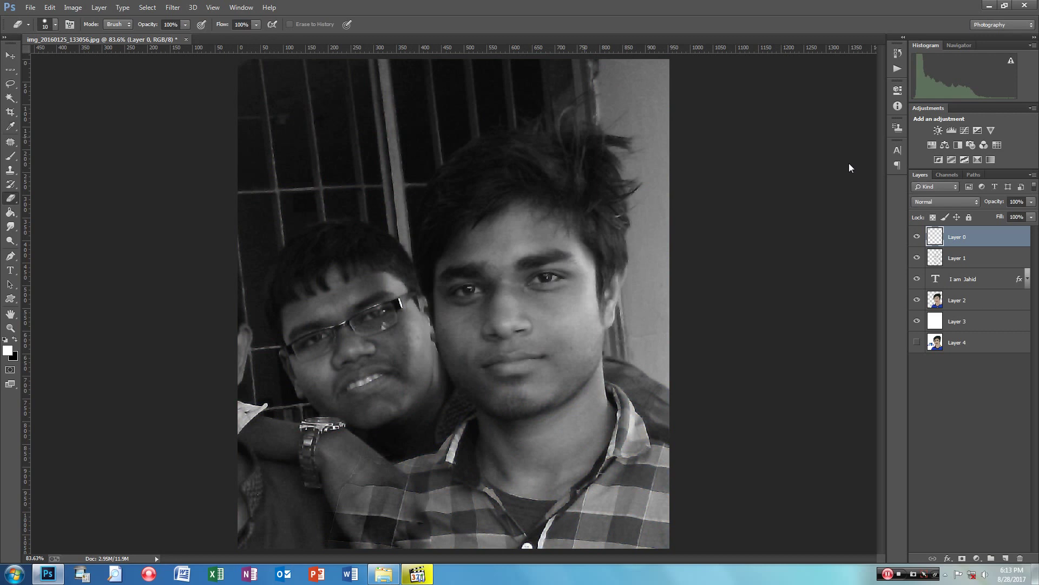
Move Layer 0 below the 'I am Jahid' text and switch its blend from Soft Light to Hard Light.
click(936, 202)
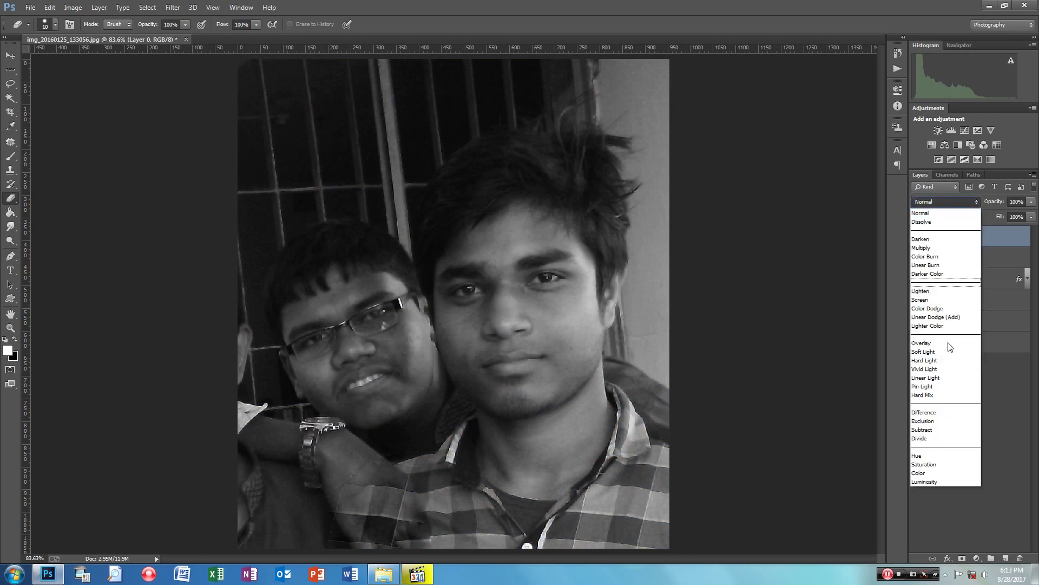
click(940, 352)
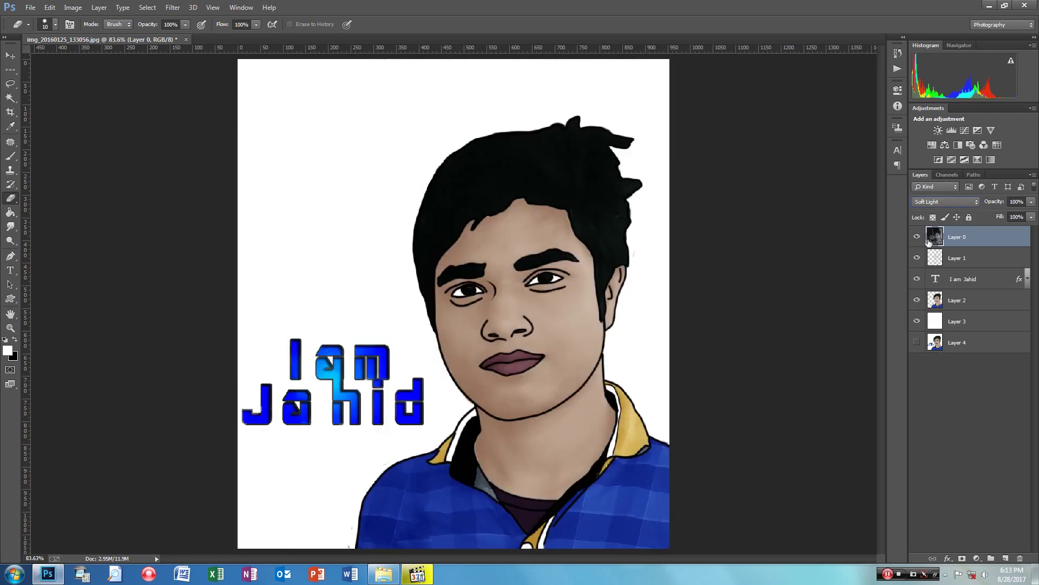
drag(964, 239, 972, 281)
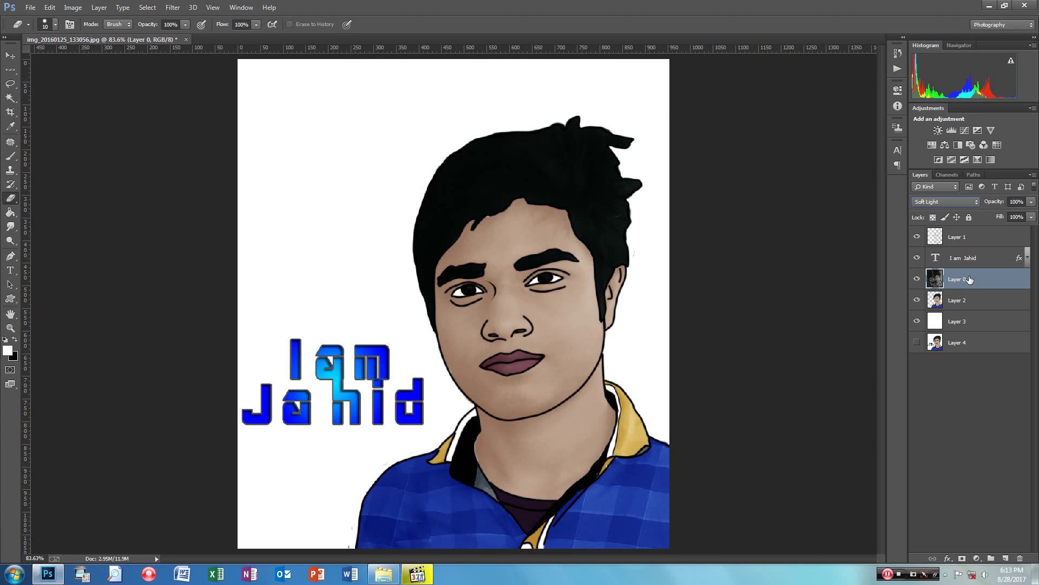
click(926, 202)
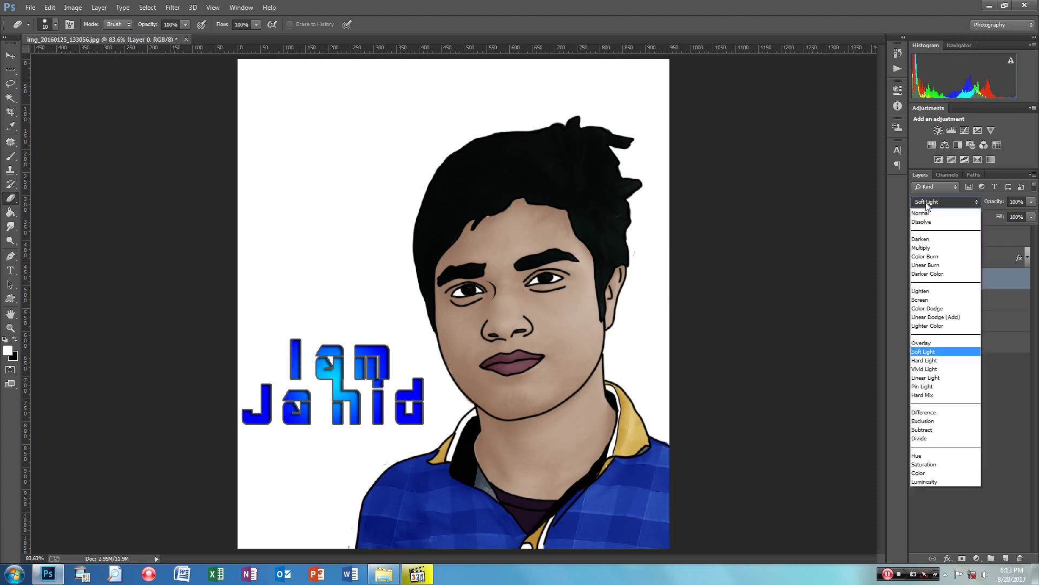
click(931, 360)
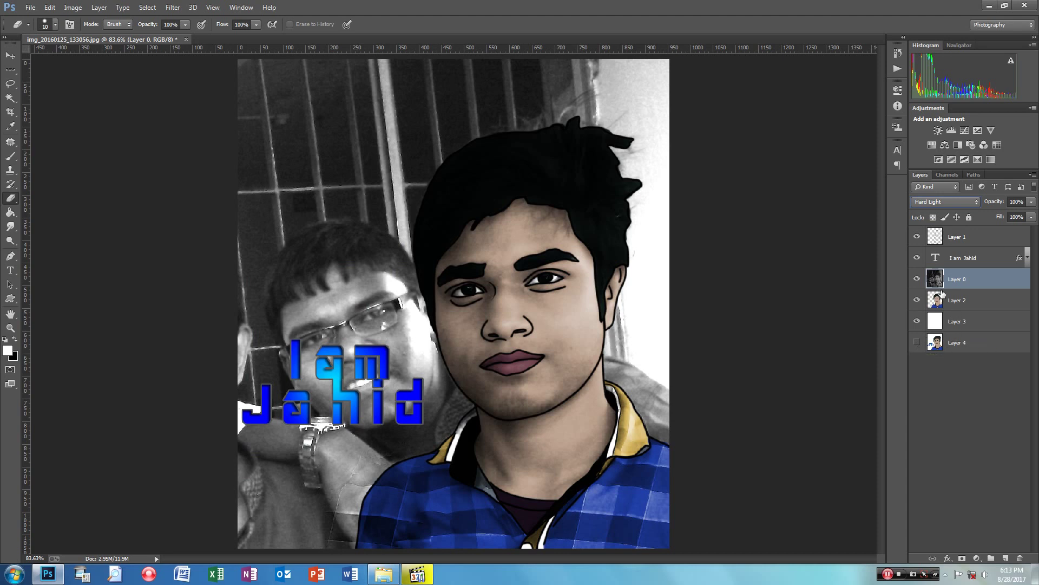
Apply the Artistic Dry Brush filter to the black-and-white photo from the Filter Gallery.
click(172, 7)
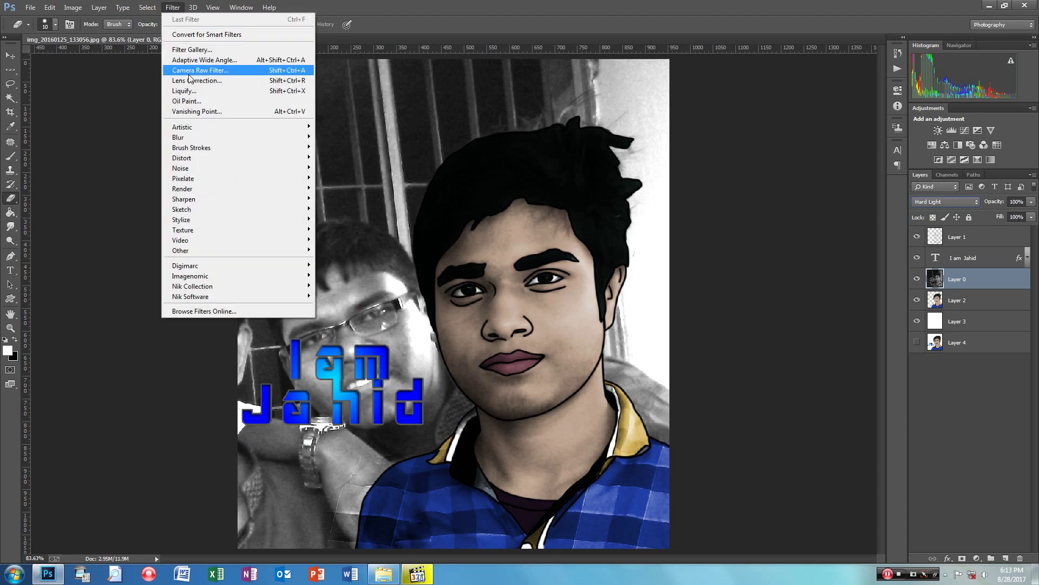
click(193, 51)
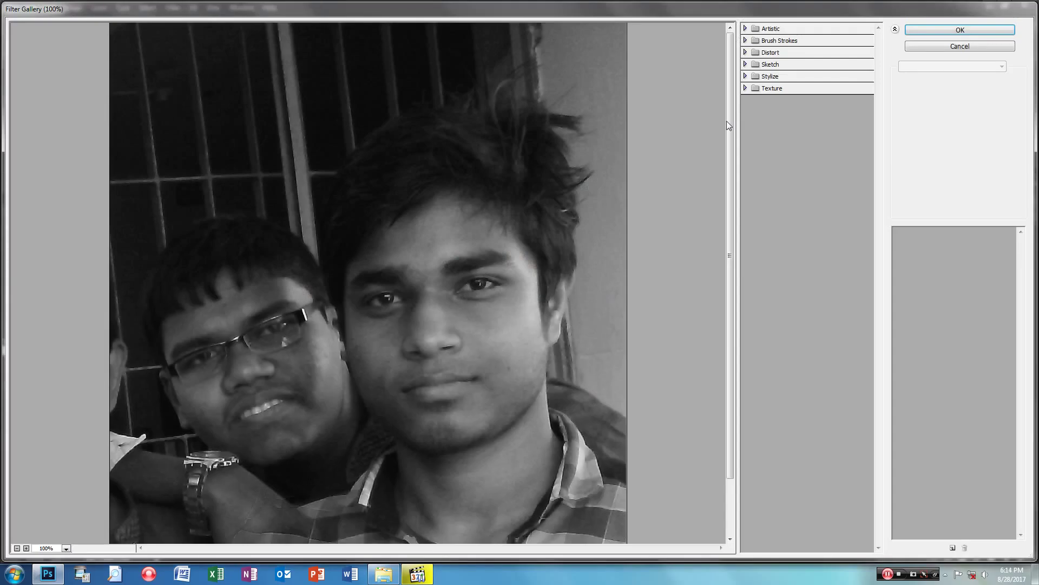
click(745, 29)
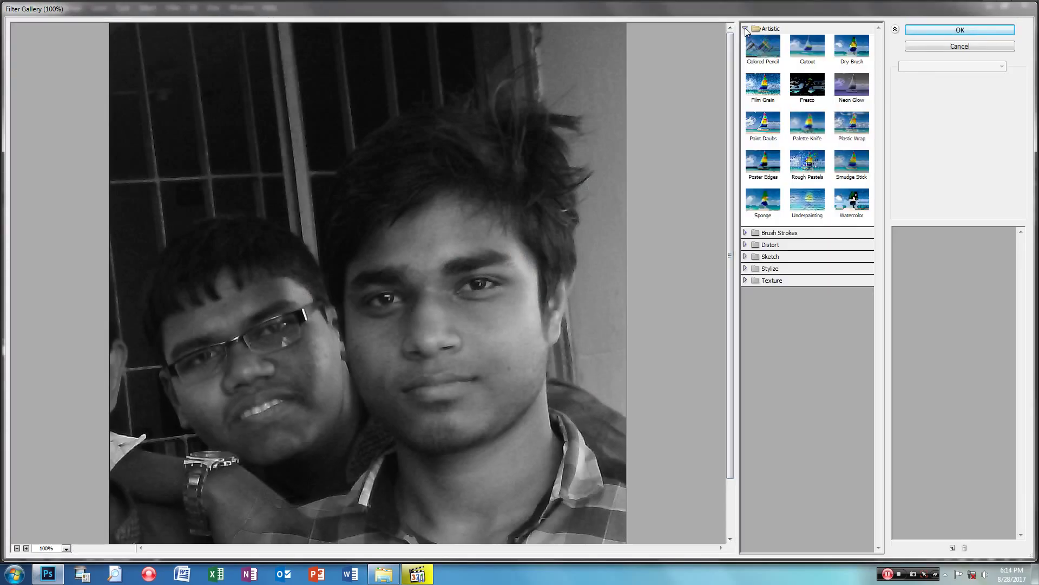
click(848, 59)
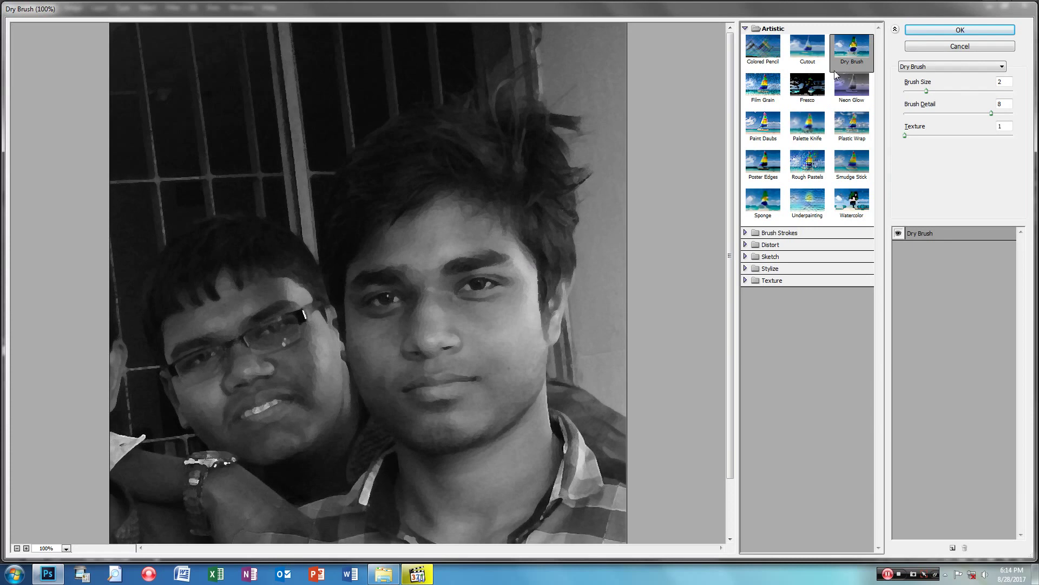
click(960, 30)
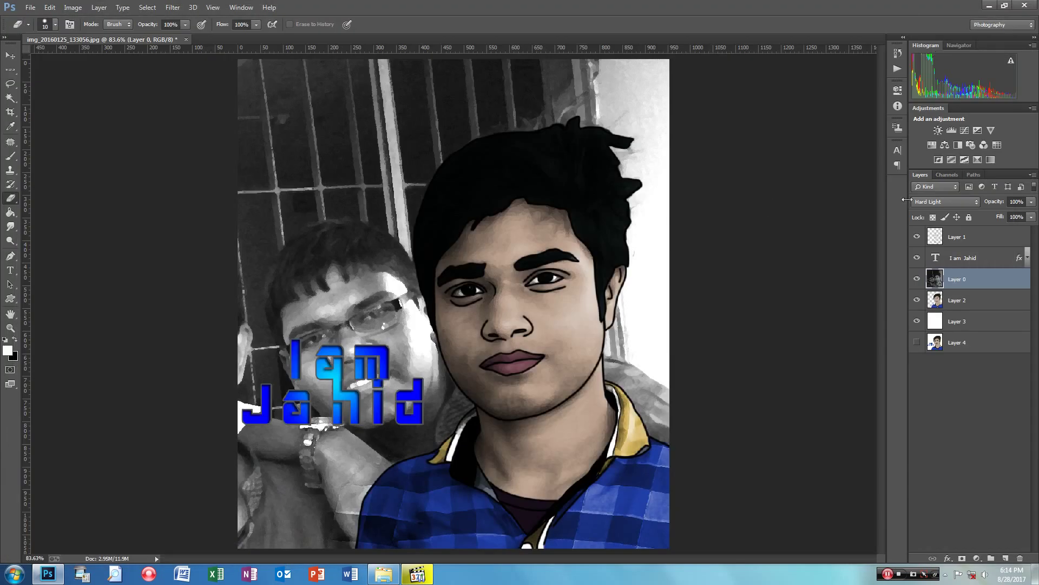
Compare Soft Light and Vivid Light, settle Layer 0 on Hard Light, and add a layer mask.
click(943, 205)
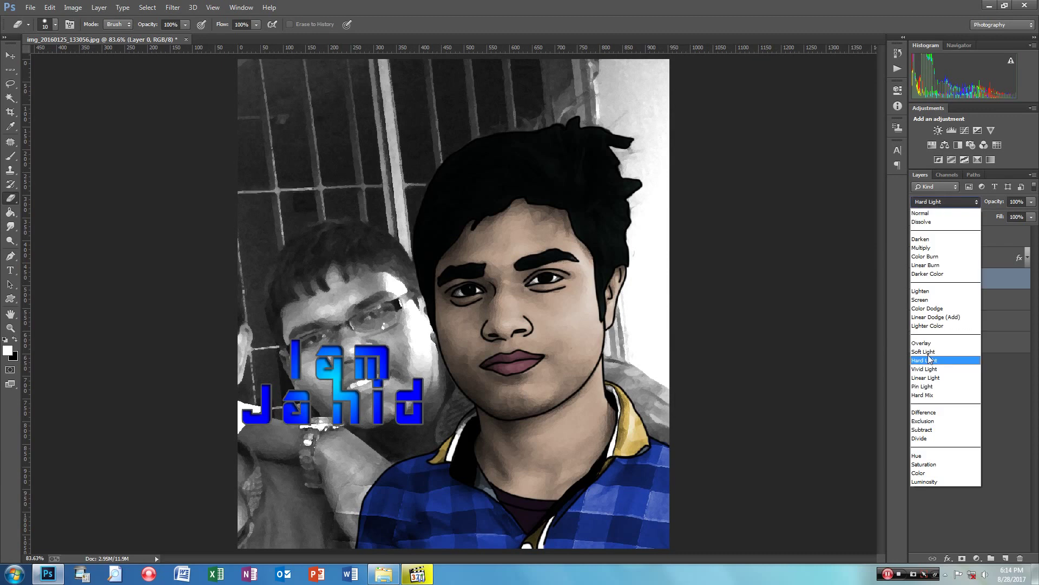
click(929, 353)
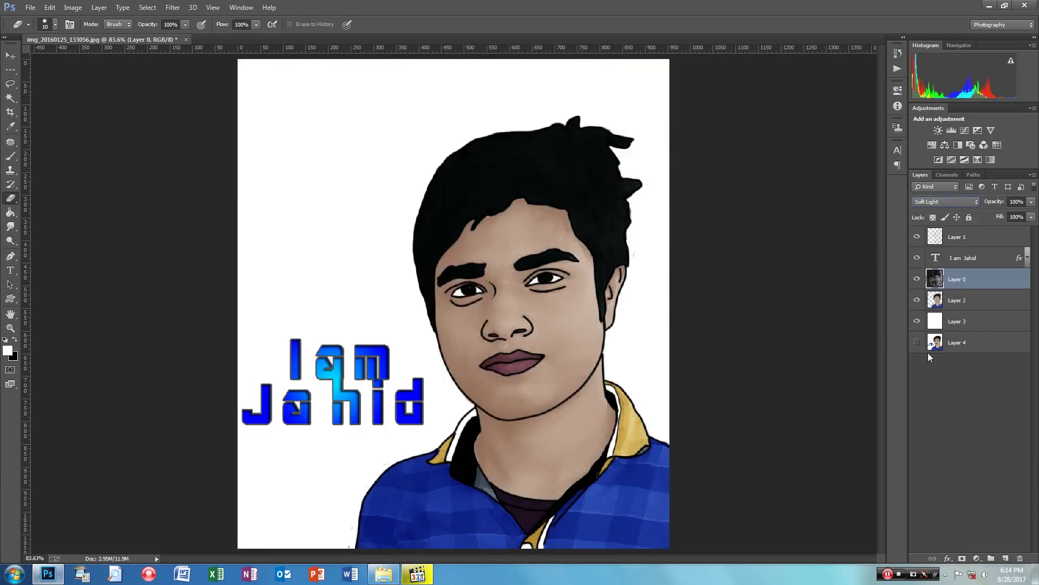
key(Down)
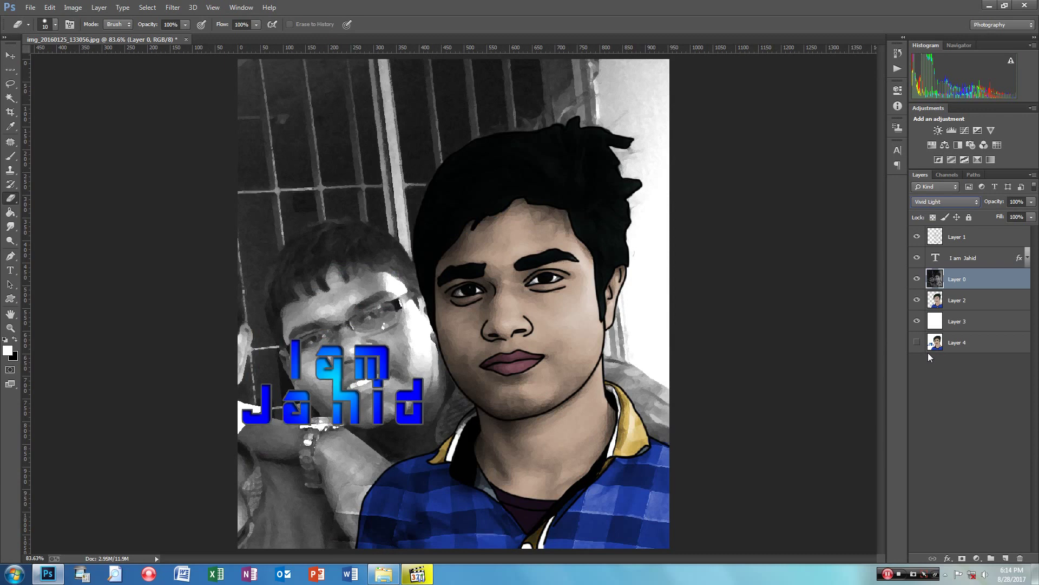
key(Down)
key(Up)
key(Up)
key(Down)
click(963, 558)
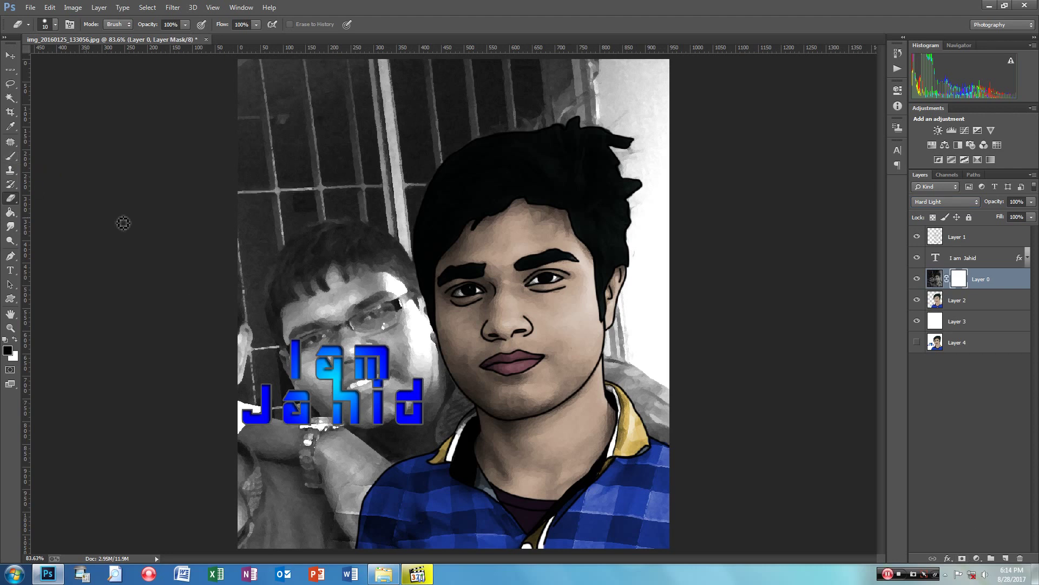
Paint black on Layer 0's mask to hide the background above the hair and forehead.
click(10, 156)
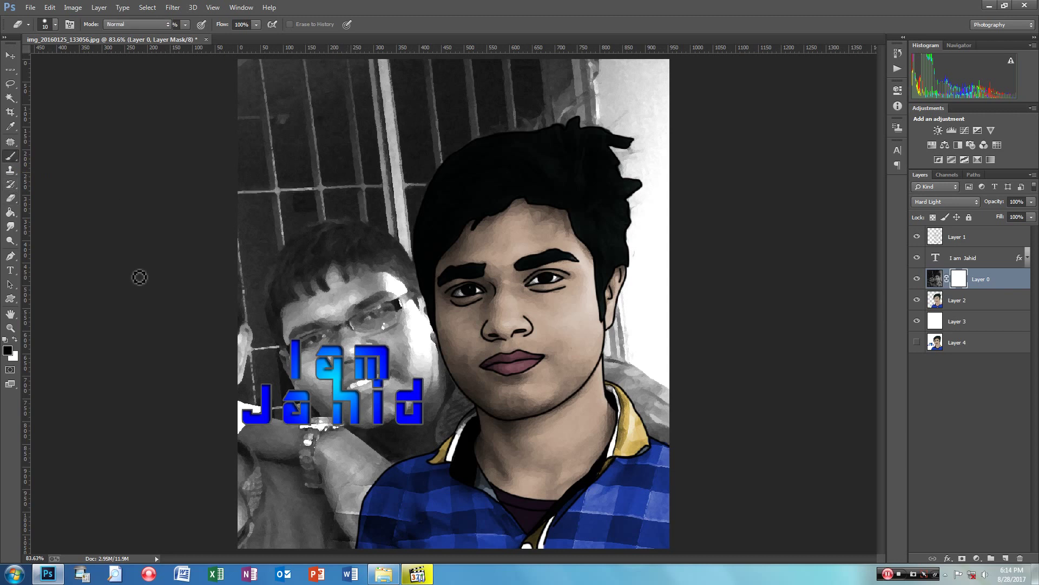
key(bracketright)
key(bracketright)
key(bracketright)
key(bracketright)
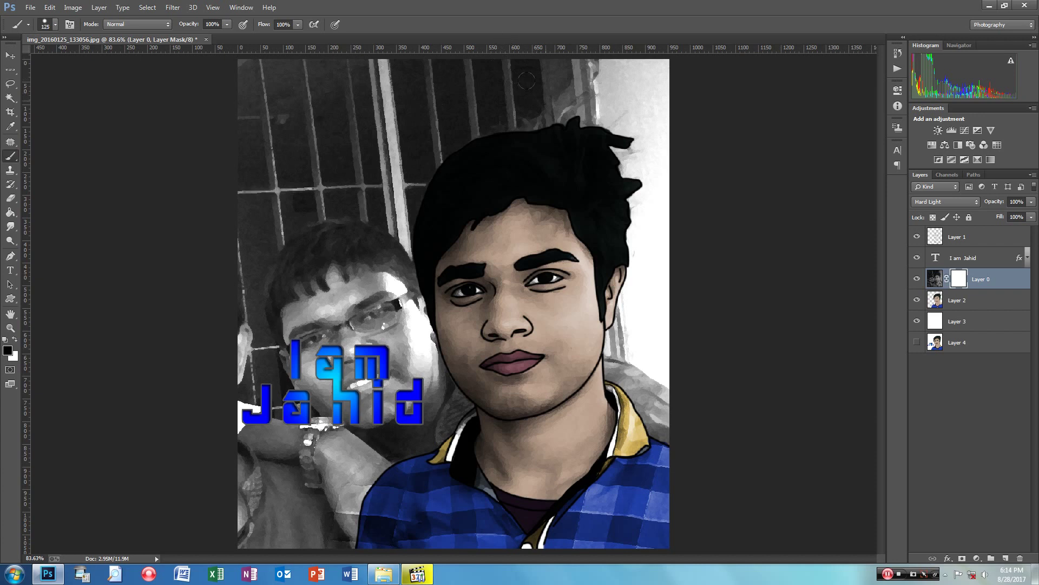
key(bracketleft)
drag(549, 94, 390, 154)
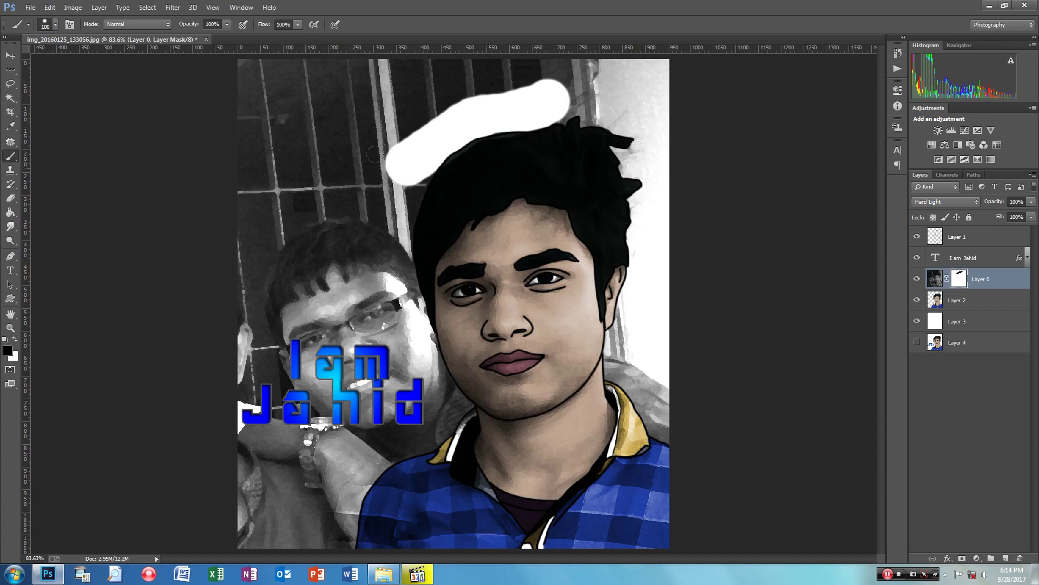
mouse_move(381, 163)
mouse_down()
mouse_move(324, 190)
mouse_move(343, 506)
mouse_move(305, 282)
mouse_up()
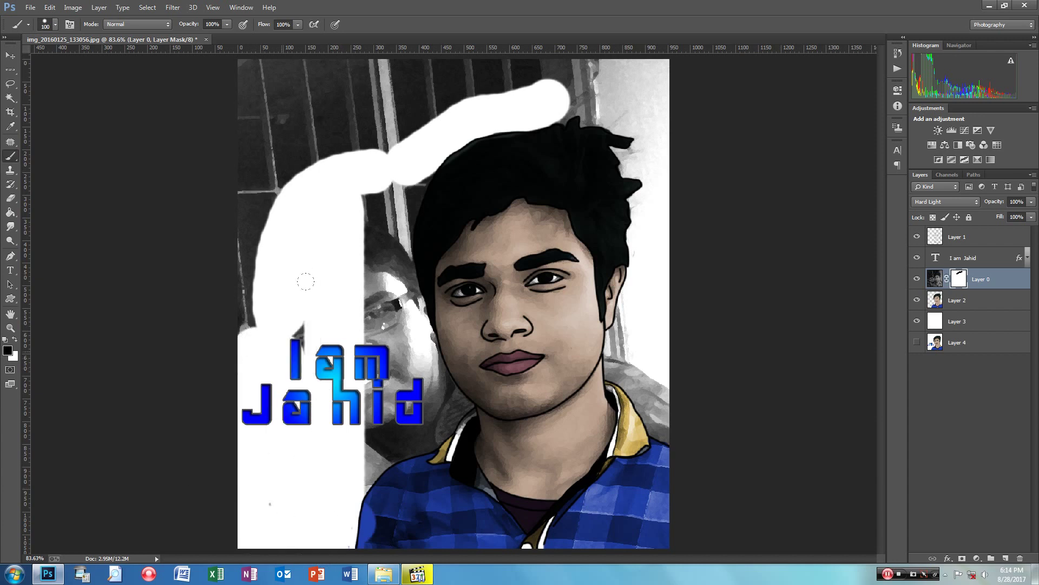
With a 250 px brush, mask out the upper-left, top, and area between text and face.
key(bracketright)
key(bracketright)
drag(241, 286, 428, 108)
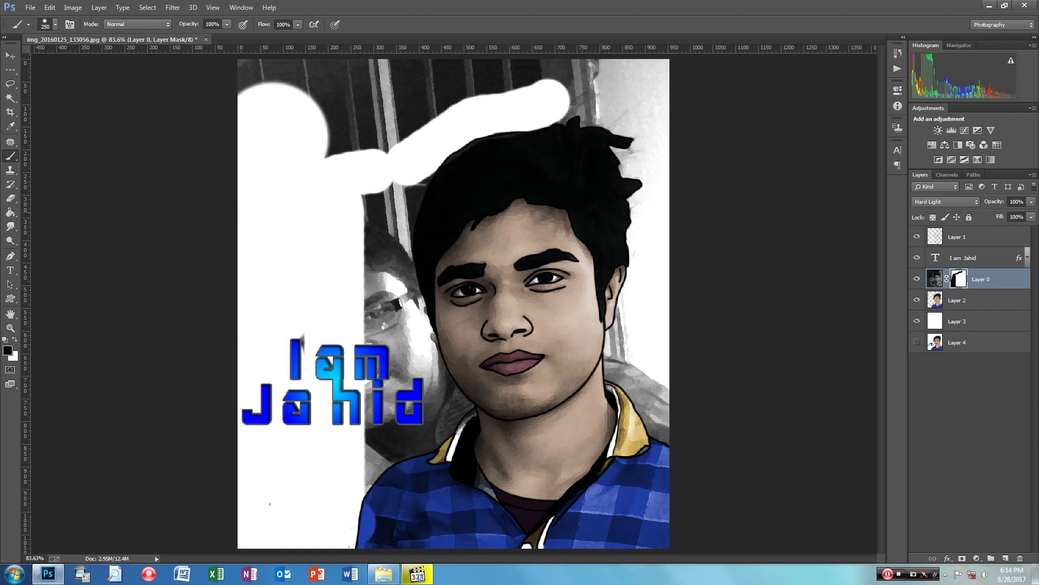
mouse_move(401, 7)
mouse_down()
mouse_move(589, 35)
mouse_move(636, 373)
mouse_up()
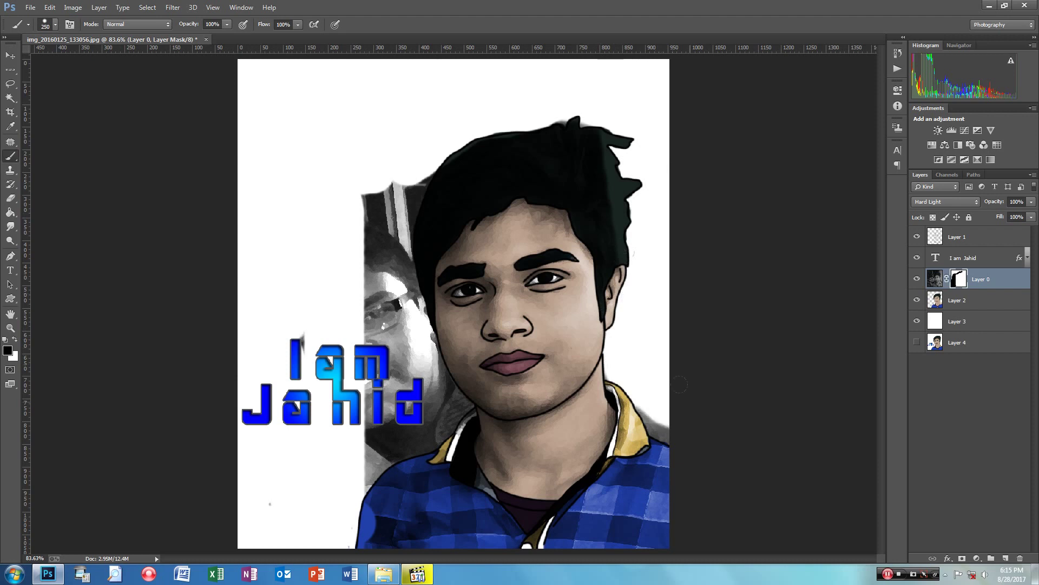
mouse_move(438, 387)
mouse_down()
mouse_move(382, 457)
mouse_move(384, 255)
mouse_up()
mouse_move(317, 186)
mouse_down()
mouse_move(344, 111)
mouse_move(406, 187)
mouse_up()
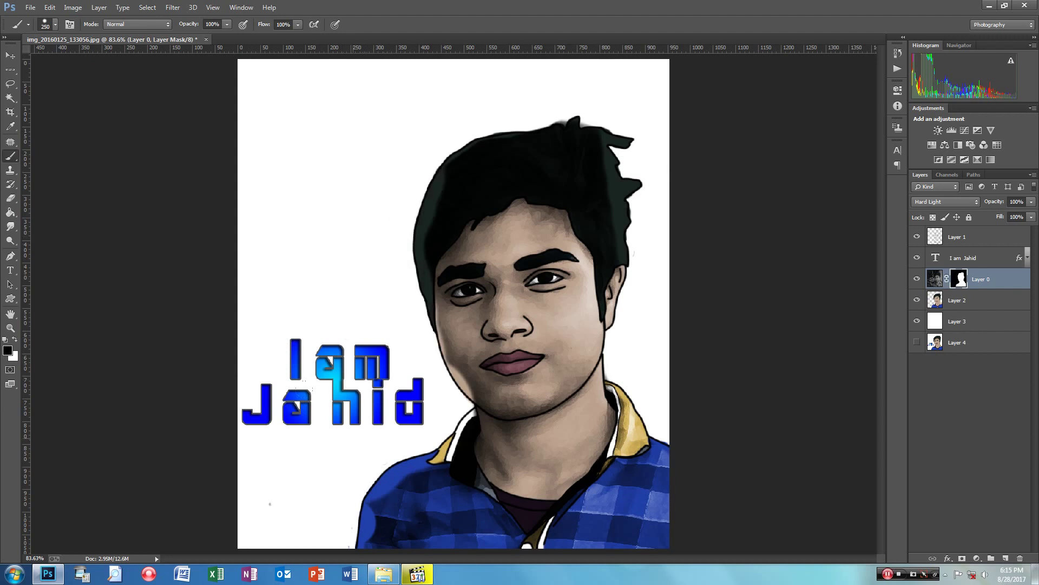
key(x)
Paint white on Layer 0's mask along the left shoulder, collar and temple hairline, then swap colours back.
drag(374, 515, 371, 509)
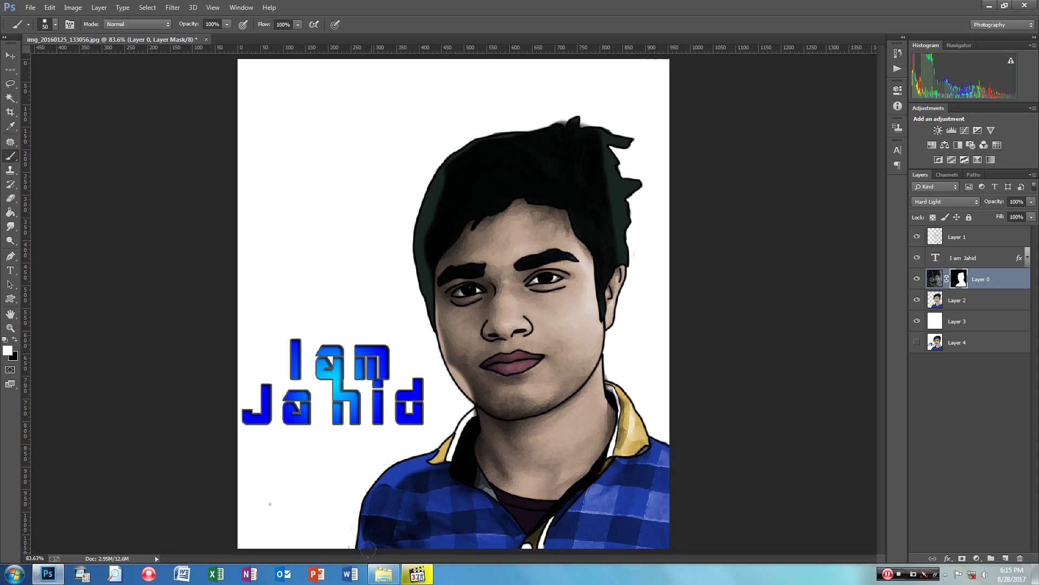
mouse_move(387, 489)
mouse_down()
mouse_move(400, 468)
mouse_move(459, 441)
mouse_up()
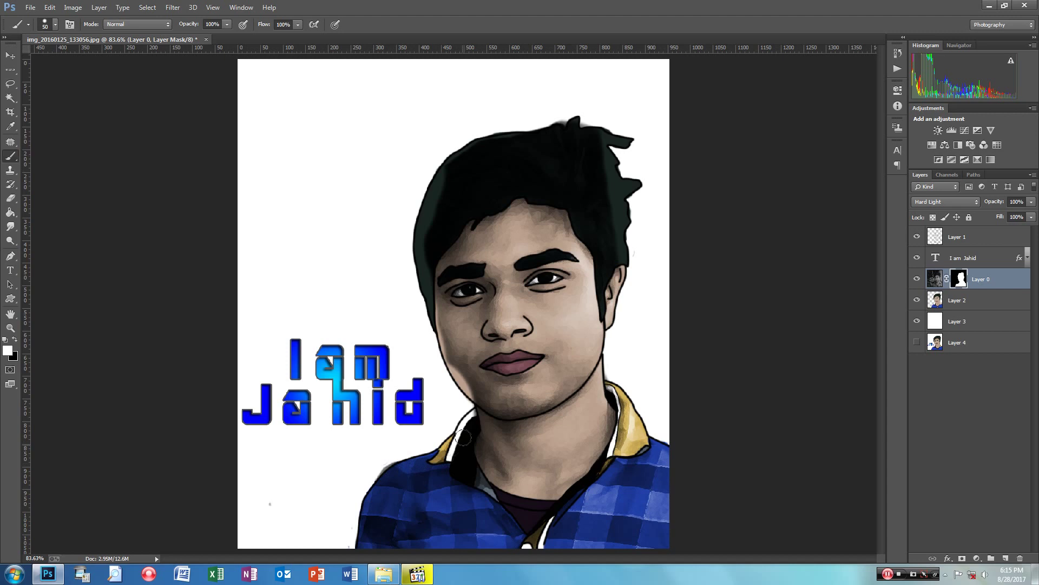
mouse_move(458, 436)
mouse_down()
mouse_move(477, 411)
mouse_move(444, 331)
mouse_up()
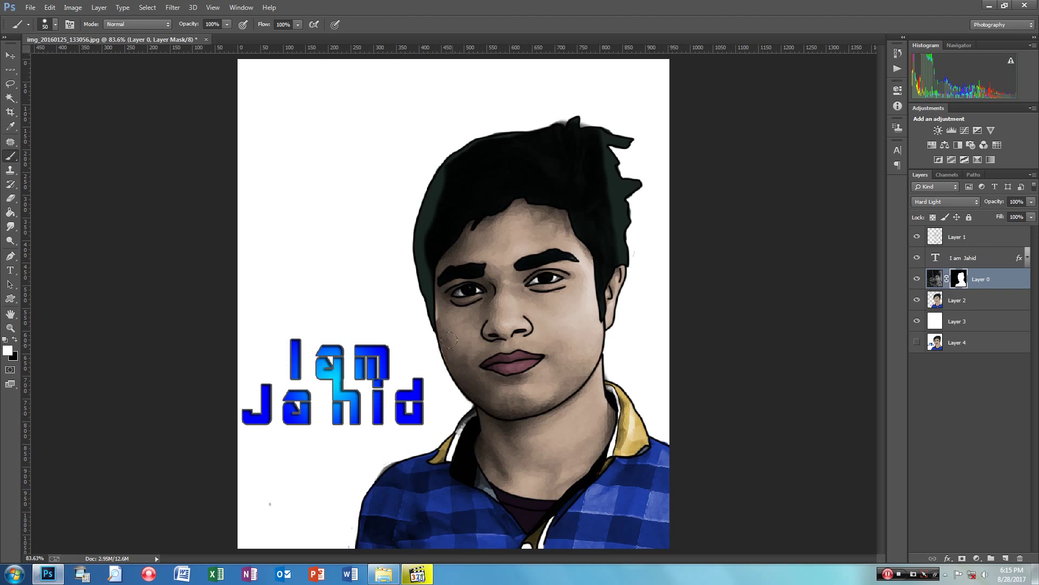
mouse_move(439, 312)
mouse_down()
mouse_move(421, 229)
mouse_move(453, 158)
mouse_move(560, 134)
mouse_move(617, 141)
mouse_move(598, 160)
mouse_move(623, 187)
mouse_move(617, 262)
mouse_move(595, 314)
mouse_move(598, 414)
mouse_move(614, 393)
mouse_move(623, 417)
mouse_up()
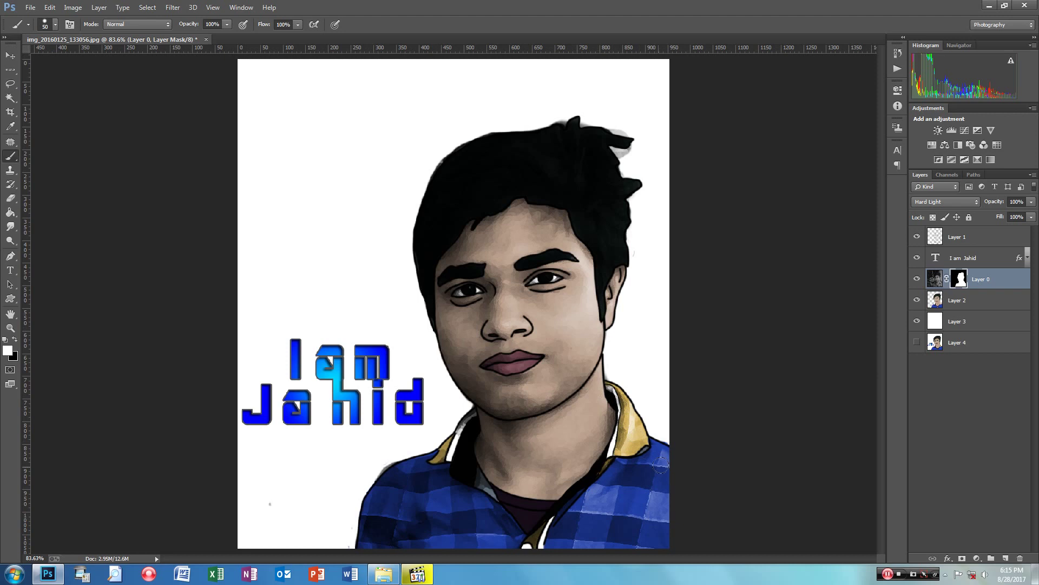
key(alt)
click(14, 339)
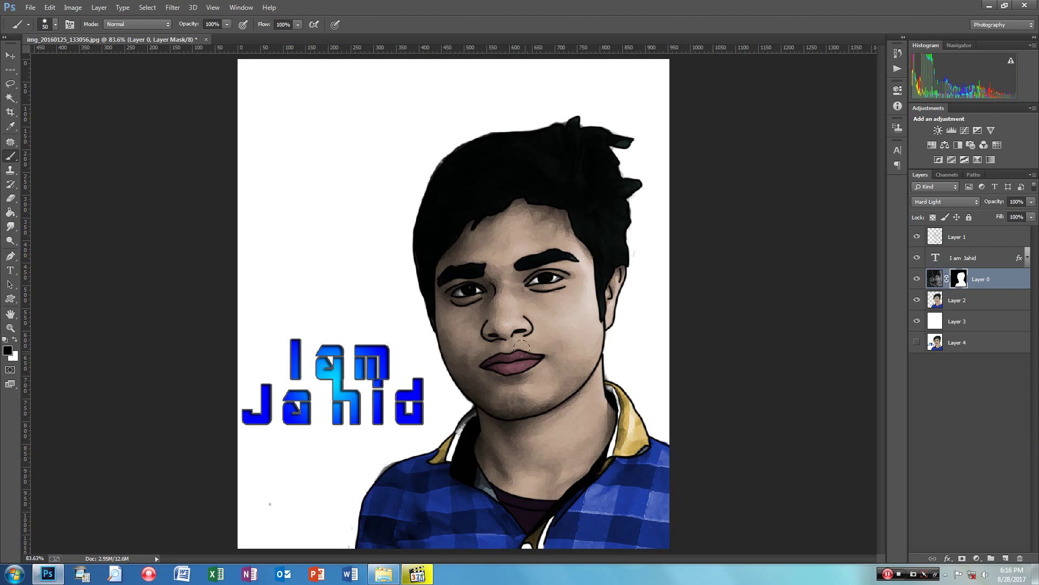
Set up the Smudge tool with a smaller soft round brush on Layer 0's image, zoomed on the face.
click(9, 226)
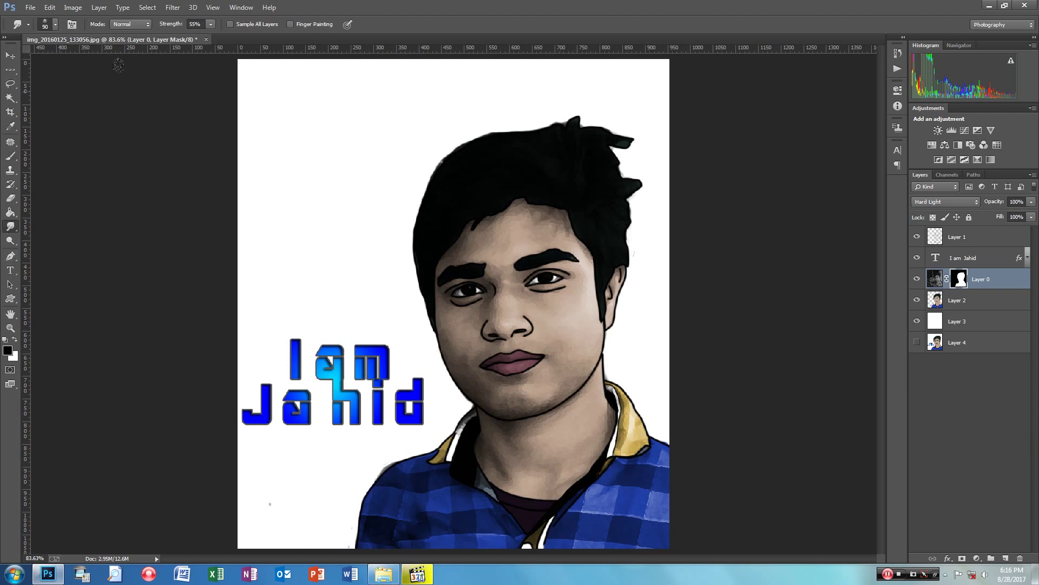
click(55, 25)
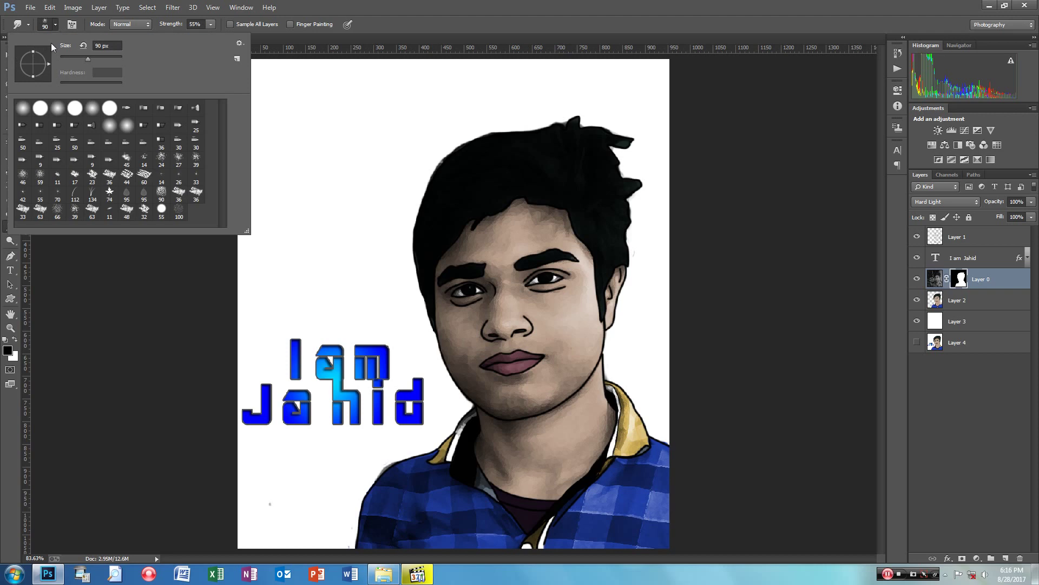
click(57, 108)
click(269, 131)
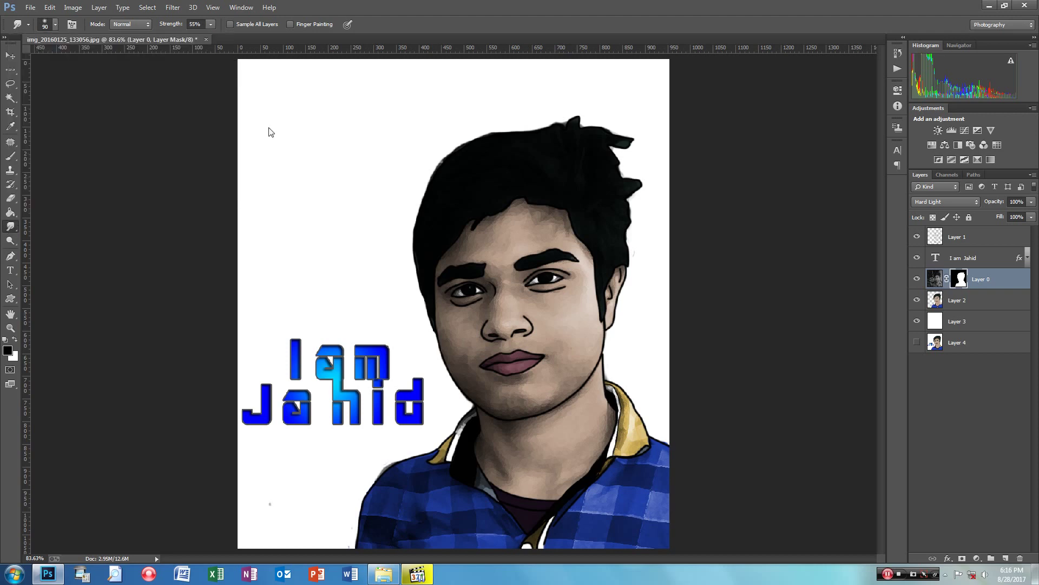
key(ctrl+plus)
key(ctrl+plus)
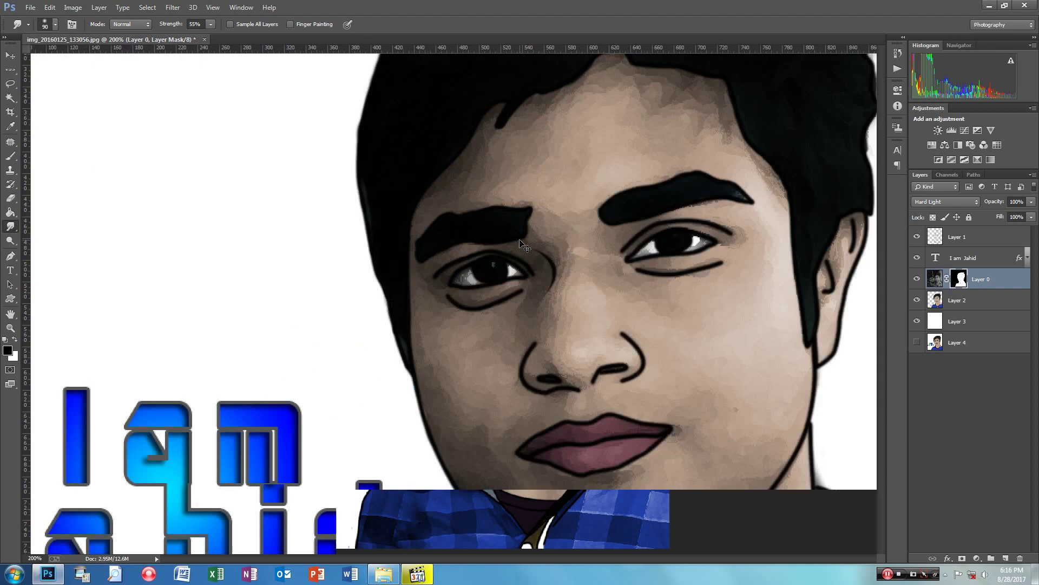
mouse_move(527, 213)
mouse_down()
mouse_move(540, 224)
mouse_move(396, 230)
mouse_up()
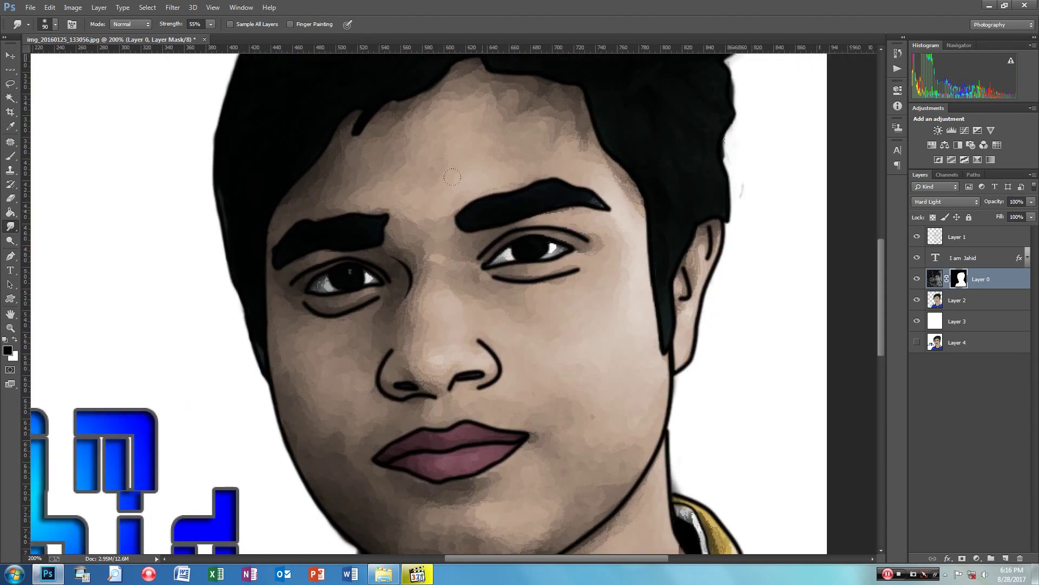
key(bracketleft)
key(bracketleft)
click(935, 279)
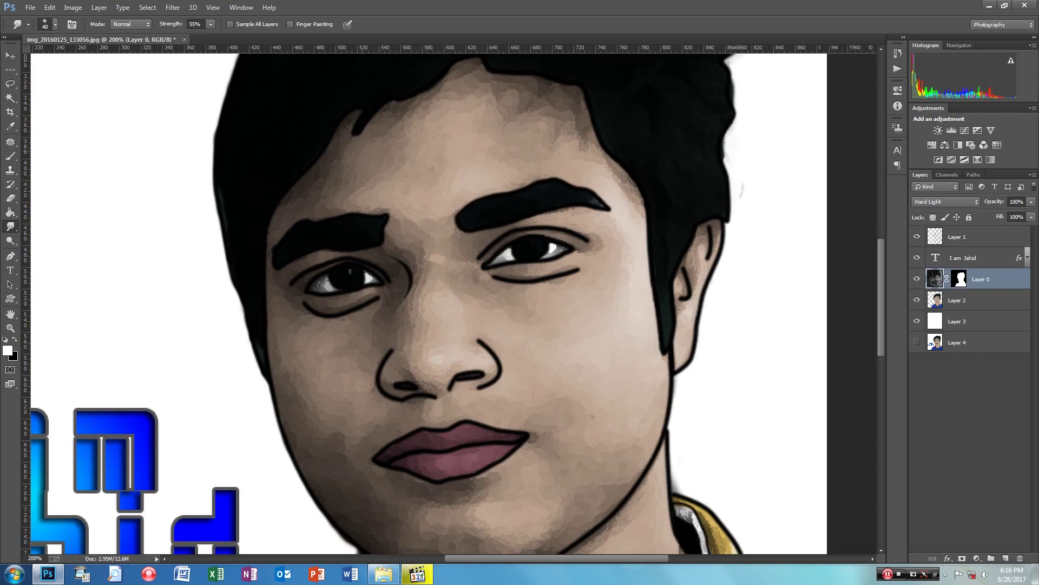
Smudge the forehead shading along the hairline, above both eyebrows and down the nose.
drag(452, 85, 492, 86)
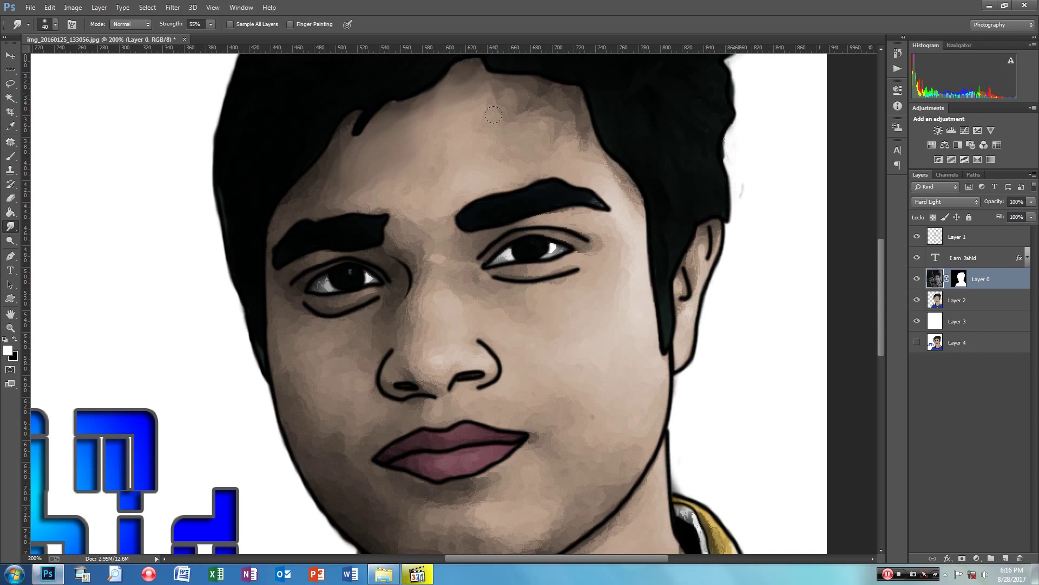
drag(506, 144, 626, 189)
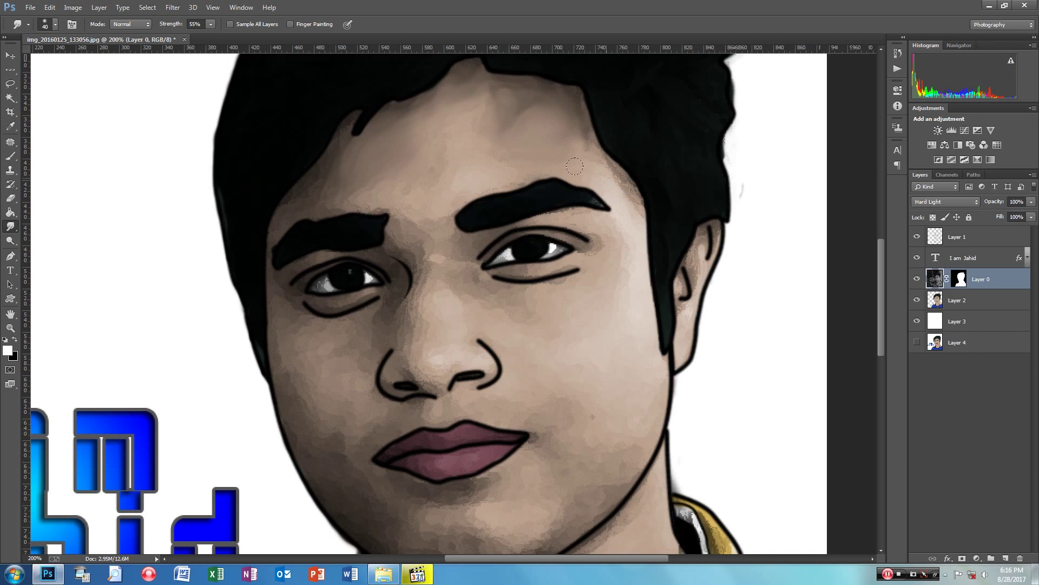
drag(625, 189, 590, 151)
drag(410, 244, 422, 279)
mouse_move(342, 188)
mouse_down()
mouse_move(311, 188)
mouse_move(319, 160)
mouse_up()
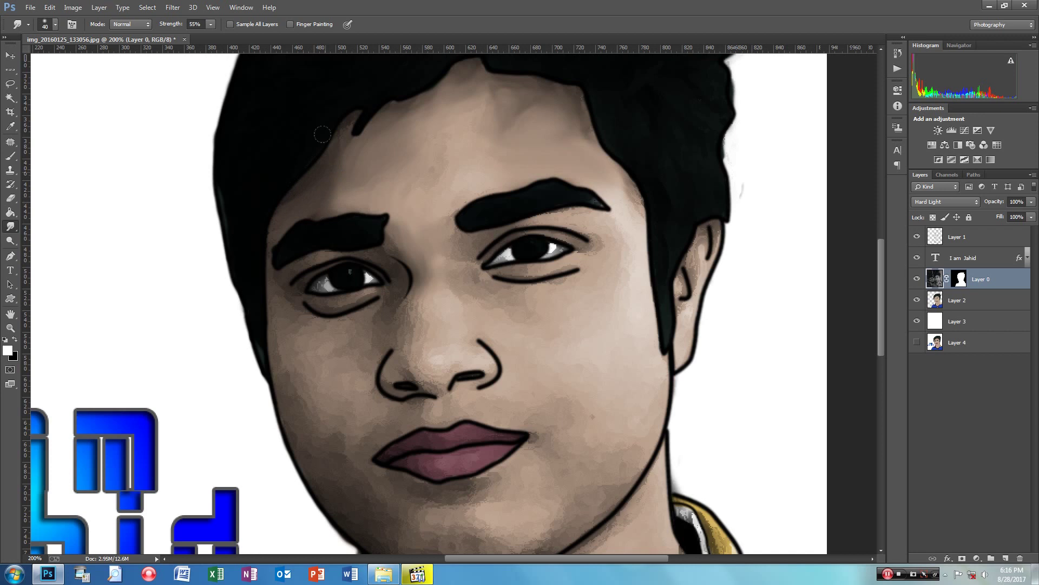
At 33% strength, soften the nose bridge and under the jawline, then fit the image on screen.
mouse_move(175, 28)
mouse_down()
mouse_move(160, 29)
mouse_move(174, 28)
mouse_up()
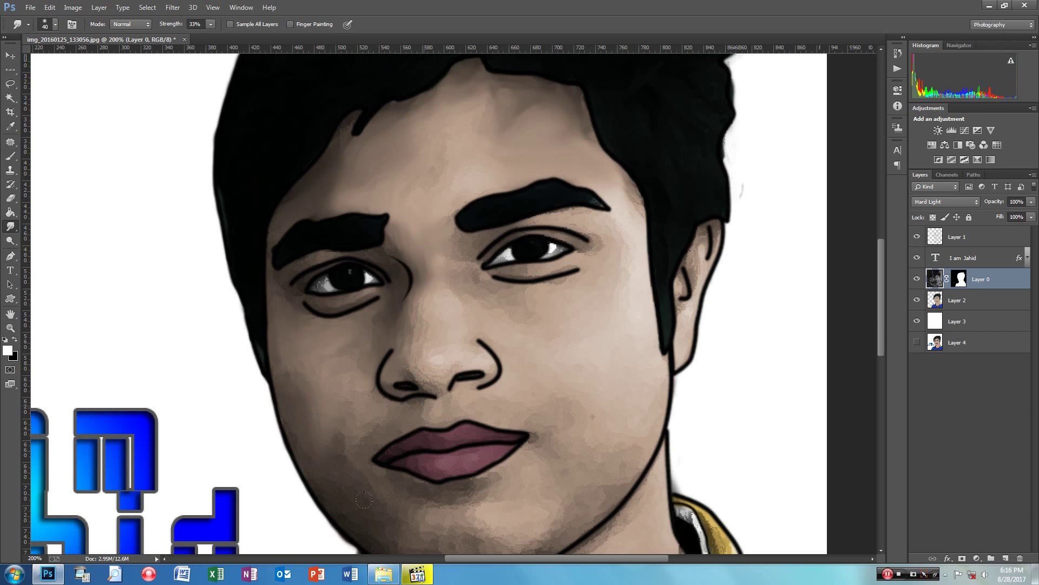
drag(522, 482, 445, 311)
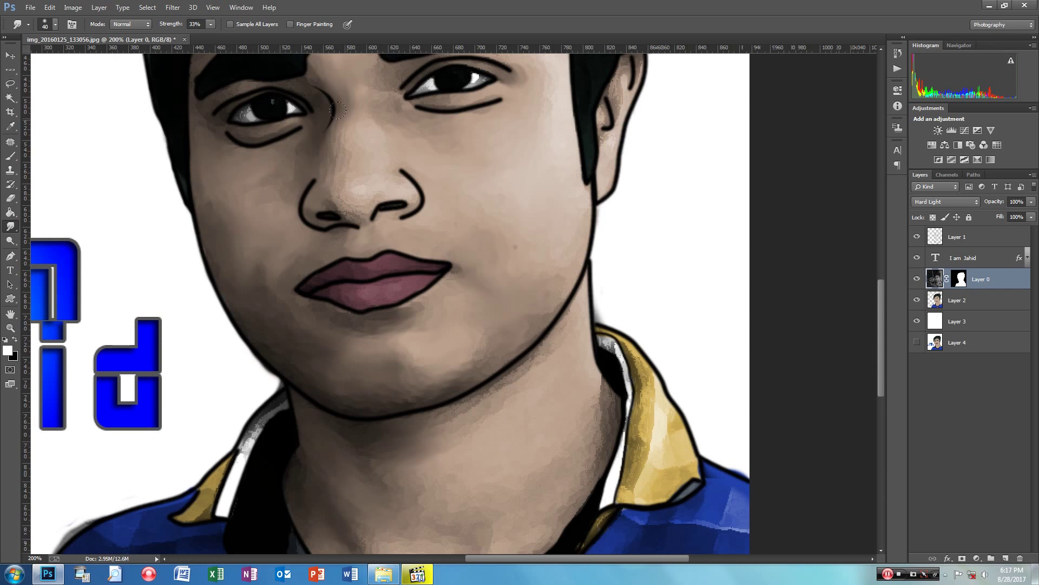
drag(329, 171, 396, 176)
scroll(487, 470, down, 1)
scroll(466, 457, down, 3)
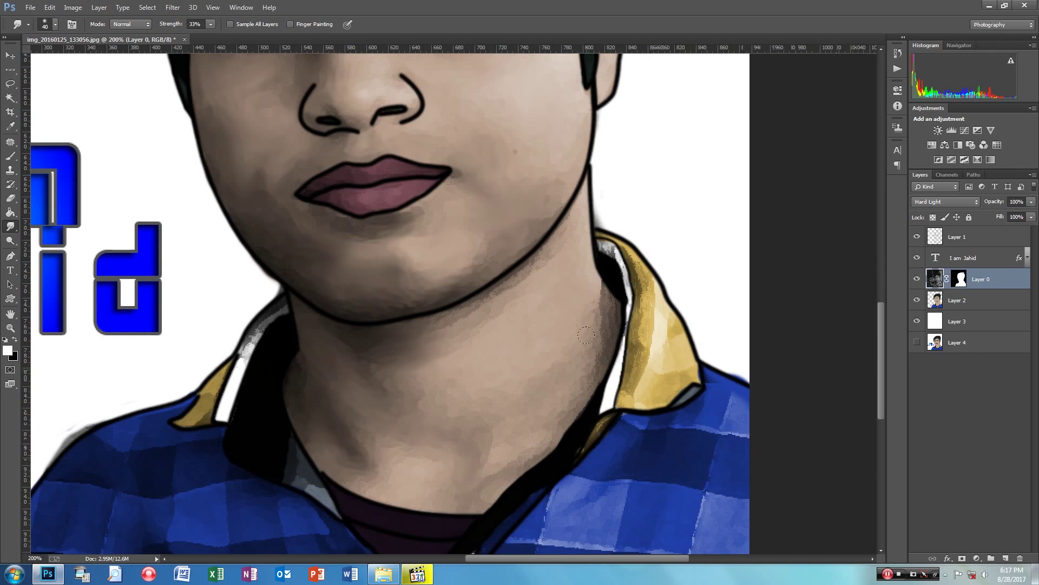
drag(583, 286, 463, 307)
key(ctrl+0)
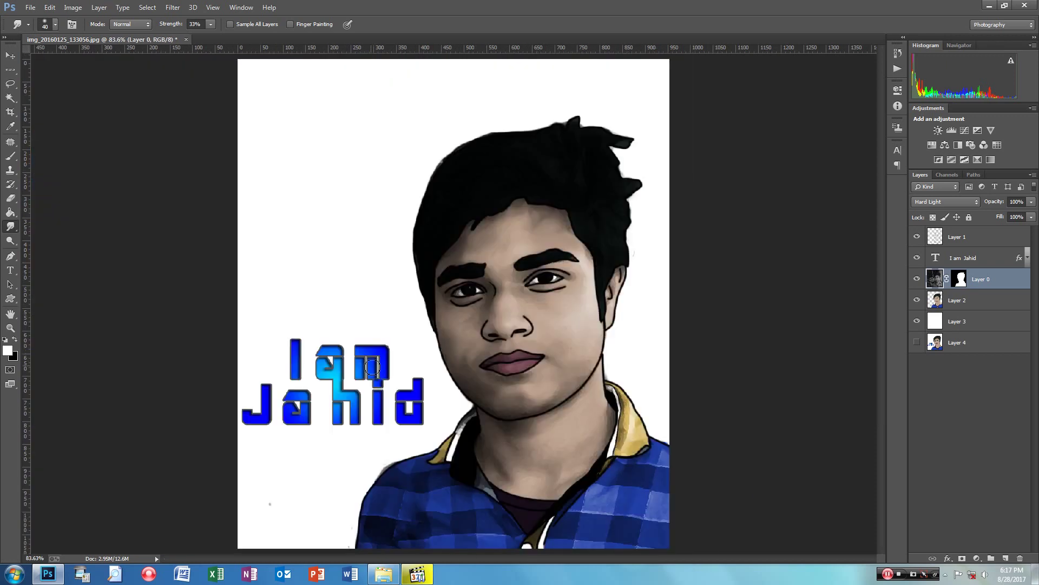